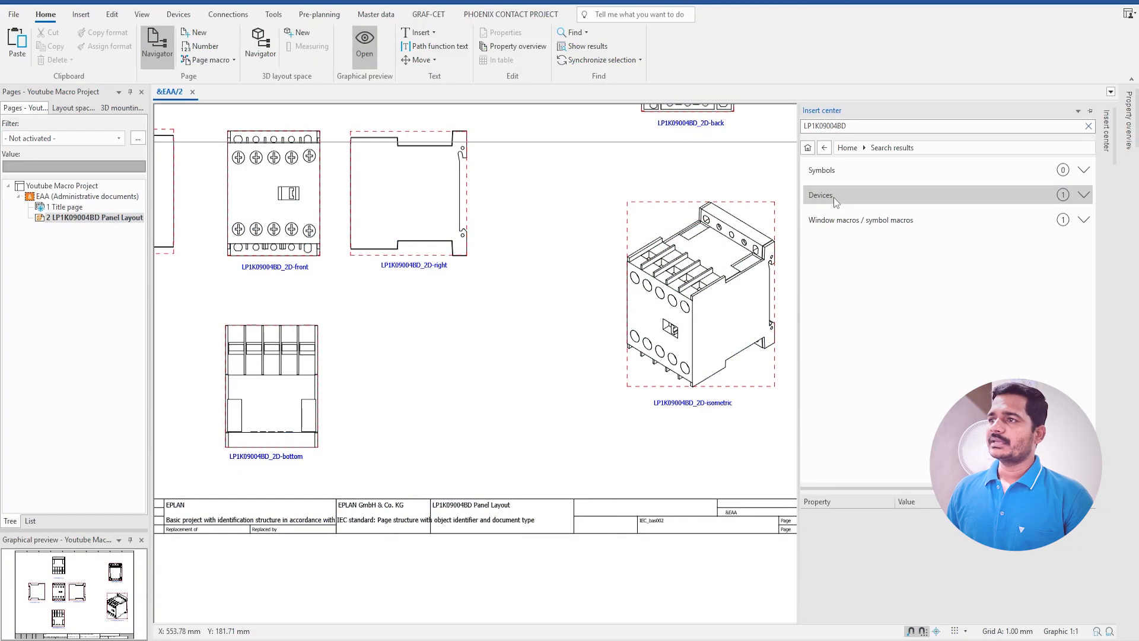
Step: Try to place the device SE.LP1K09004BD from the search results on the panel layout page
left_click(834, 197)
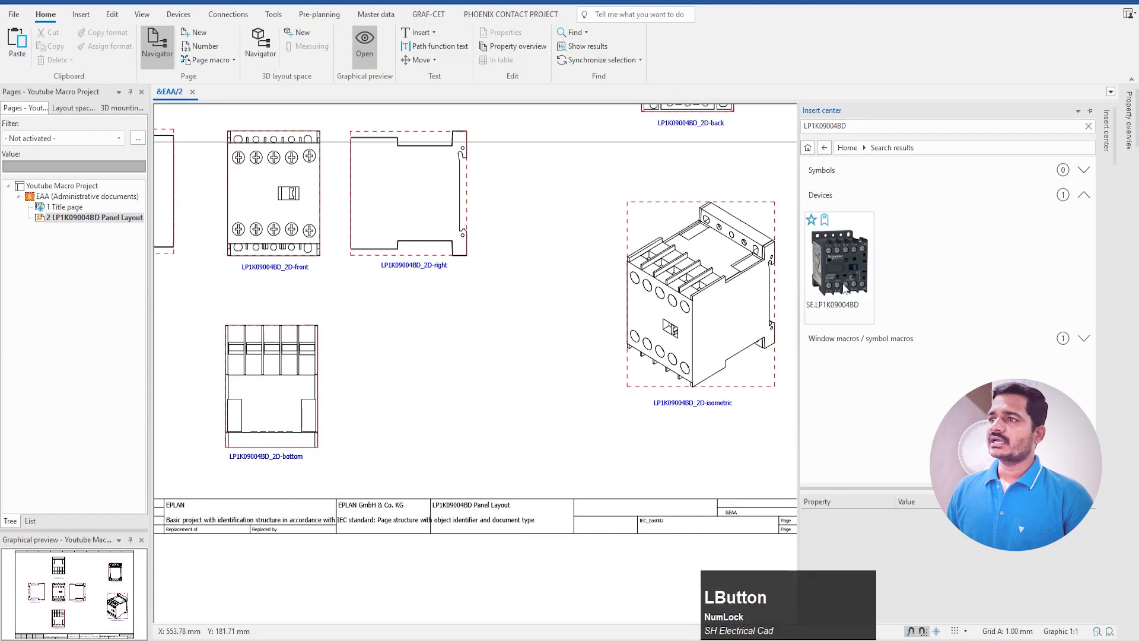
left_click(838, 261)
left_click(686, 337)
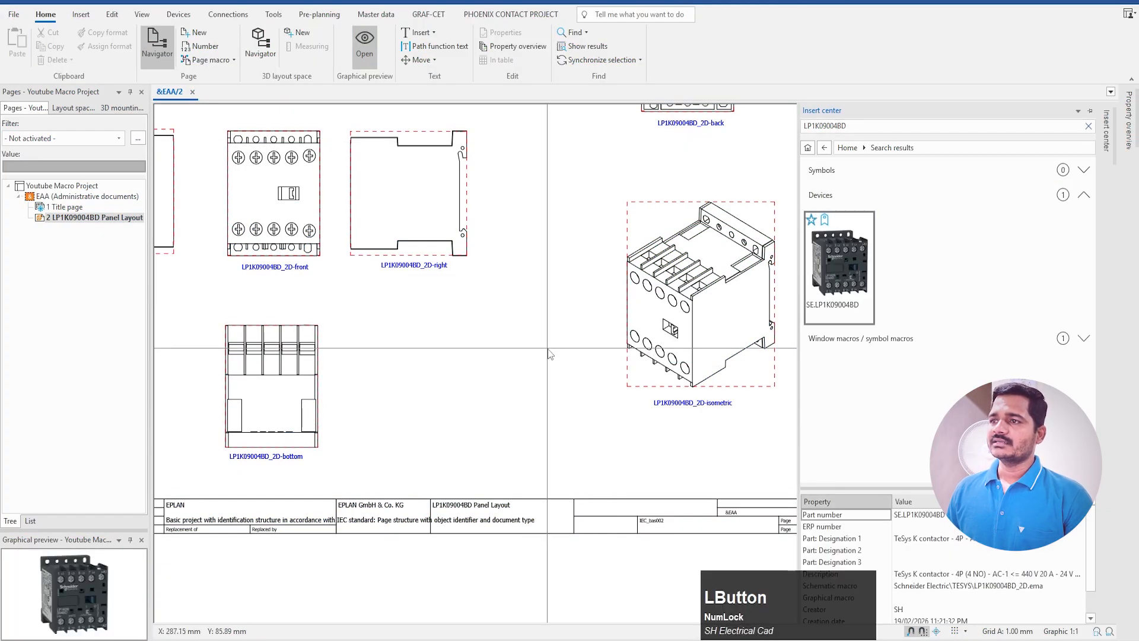
left_click(826, 267)
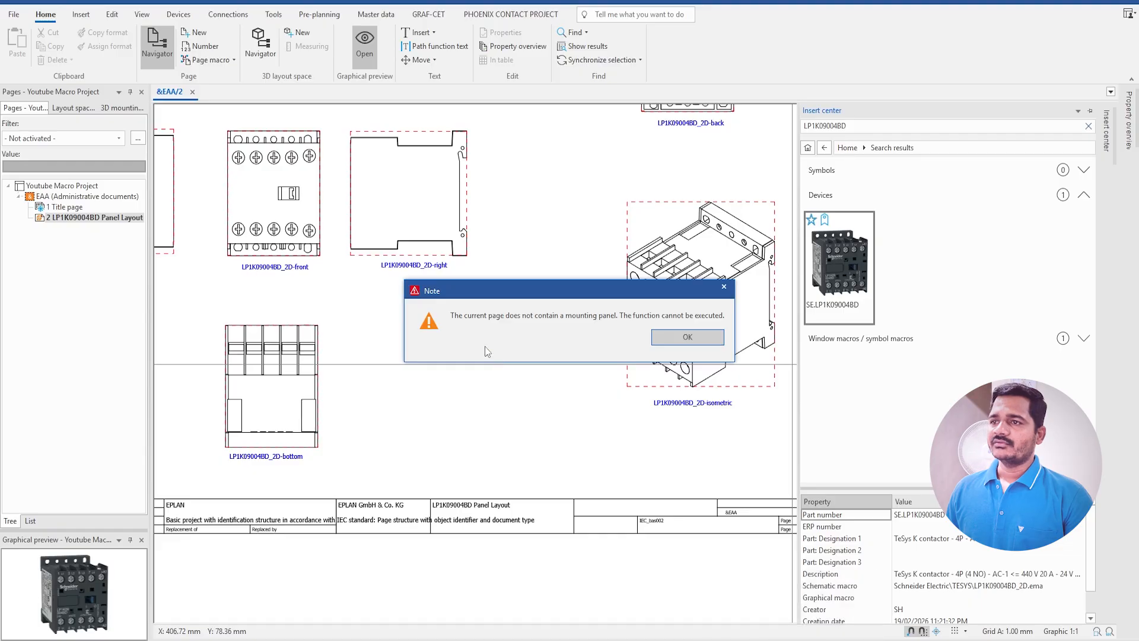
left_click(679, 337)
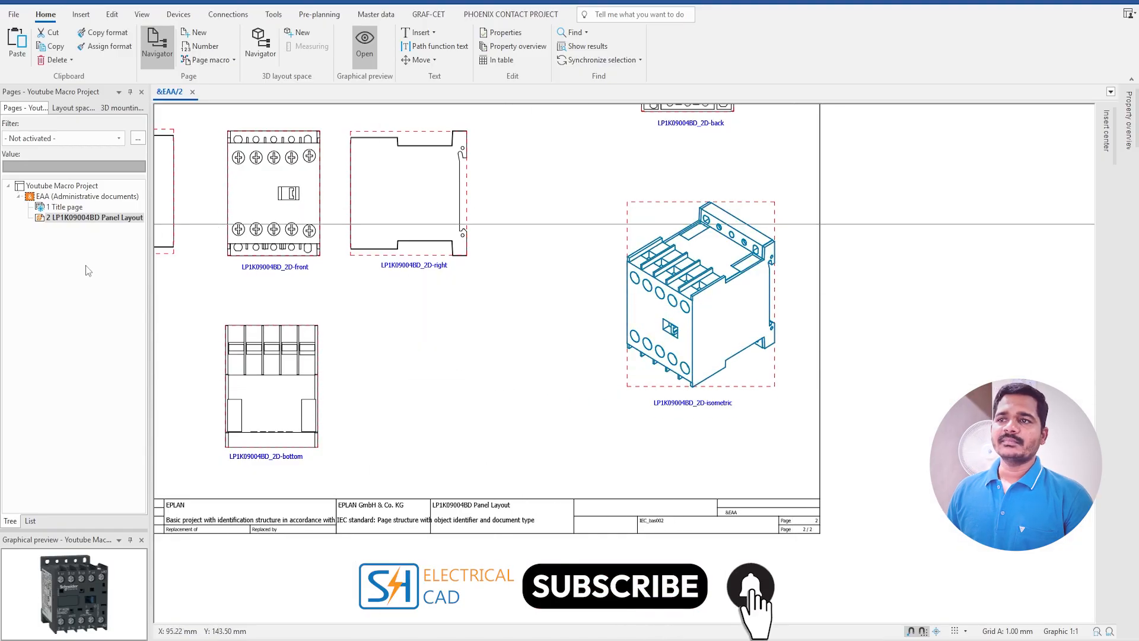
Step: Try to insert a model view on the panel layout page
scroll(505, 350, "down", 2)
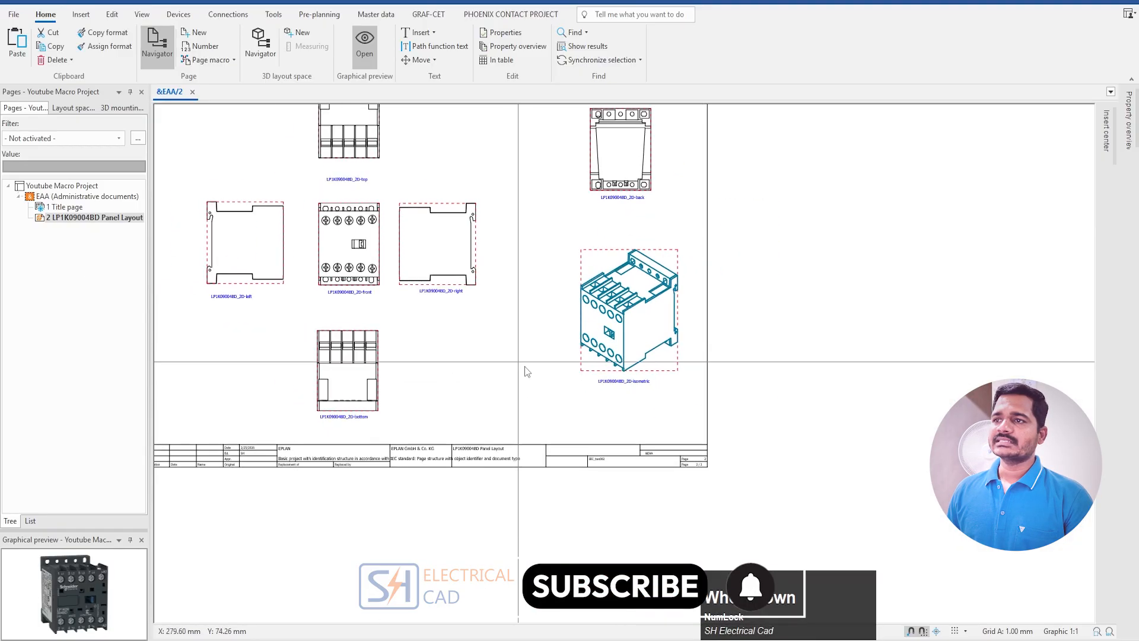
left_click(80, 15)
left_click(1046, 32)
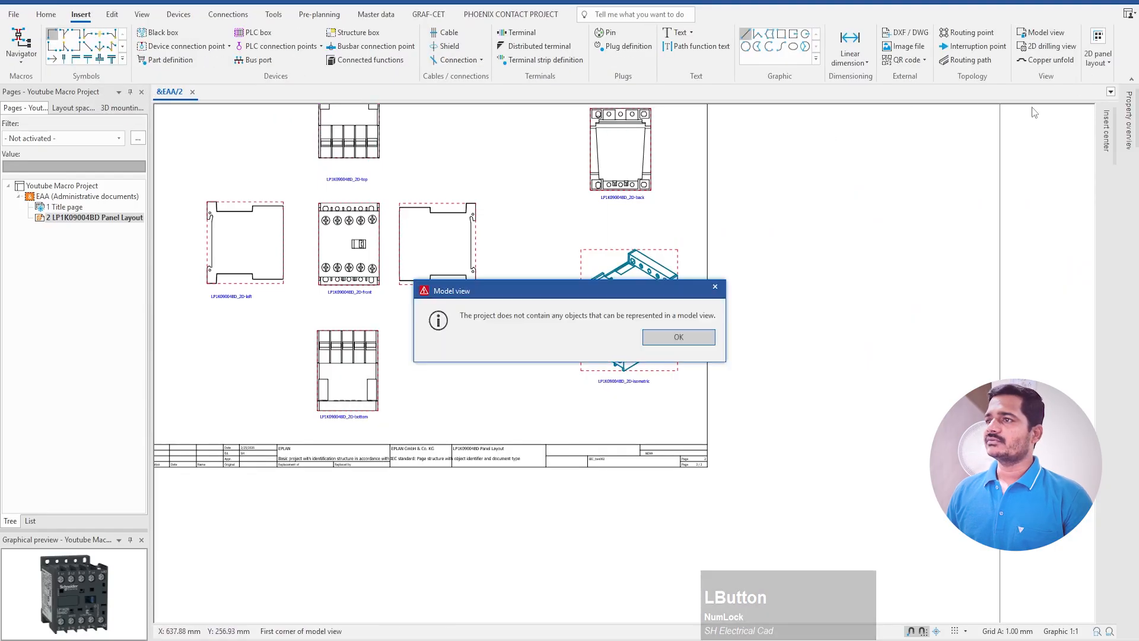
left_click(709, 340)
Step: Draw a 2D mounting panel about 161 mm wide beside the page frame, past the isometric view
left_click(1096, 57)
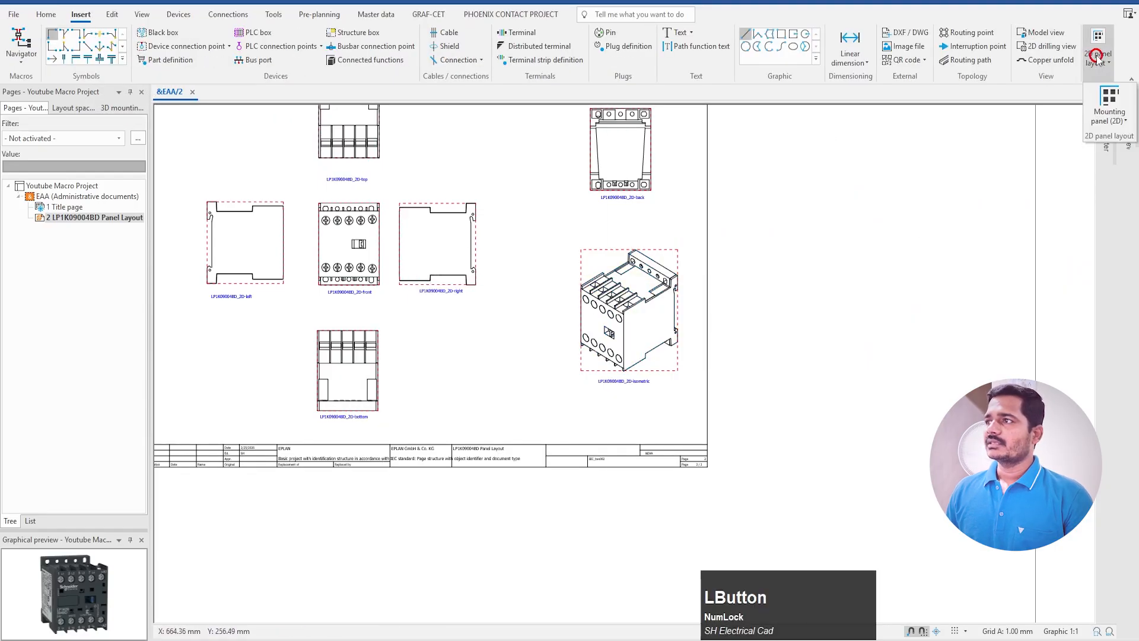
left_click(1110, 105)
left_click(772, 199)
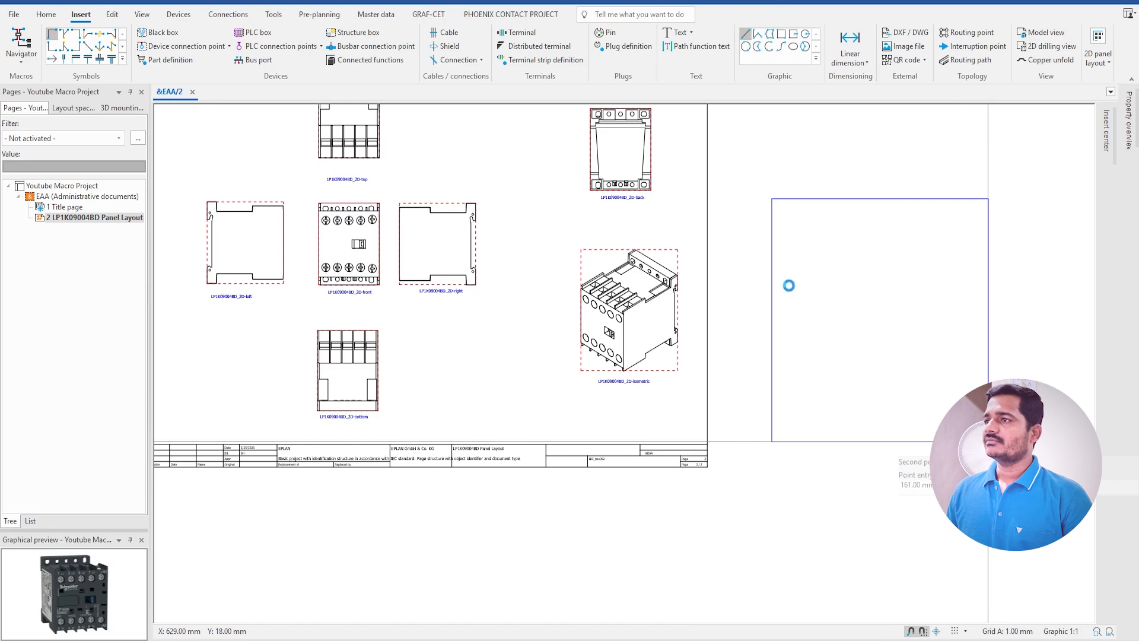
left_click(789, 285)
key("Escape")
Step: Place one SE.LP1K09004BD contactor from the found devices near the middle of the mounting panel
left_click(1107, 131)
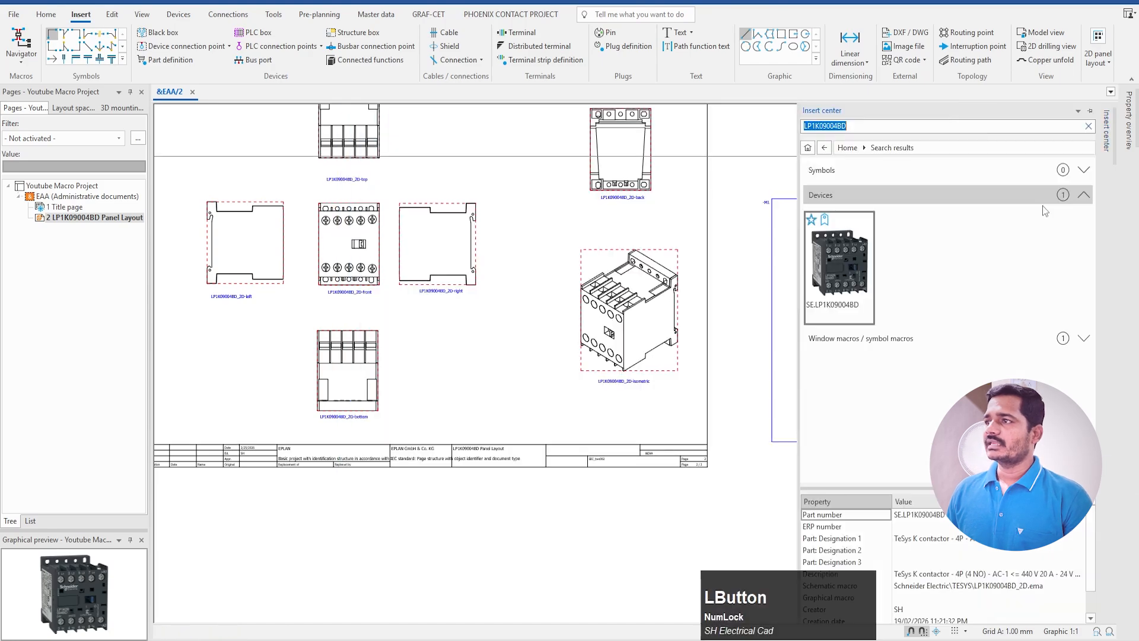
double_click(845, 266)
middle_click_drag(864, 318, 680, 331)
scroll(688, 333, "up", 1)
left_click(656, 311)
scroll(653, 344, "up", 2)
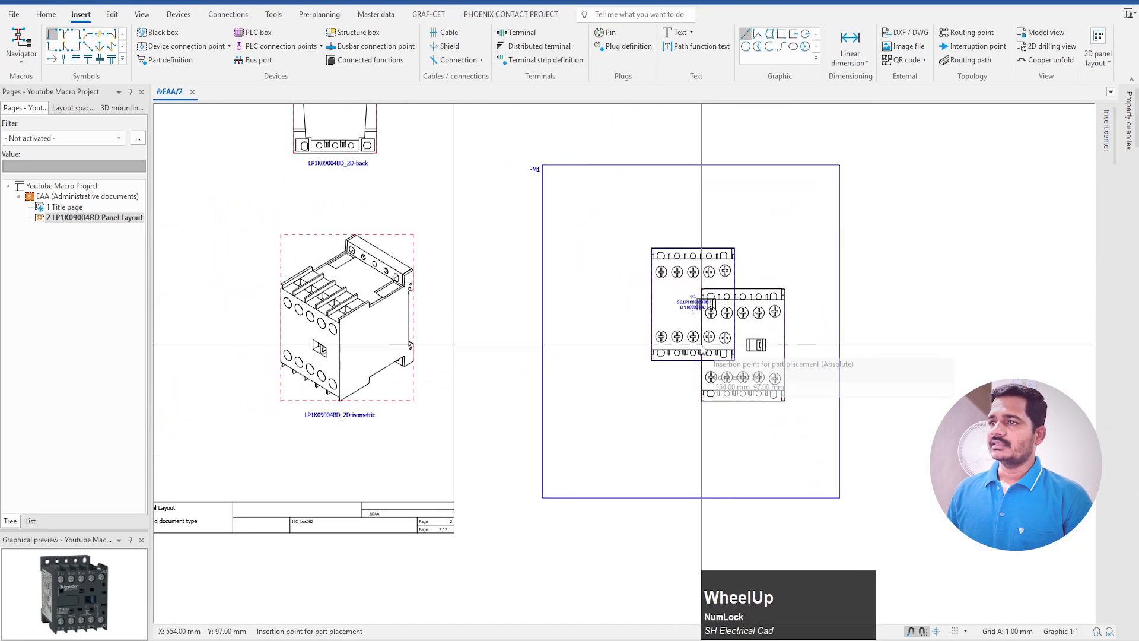
left_click(761, 344)
left_click(697, 343)
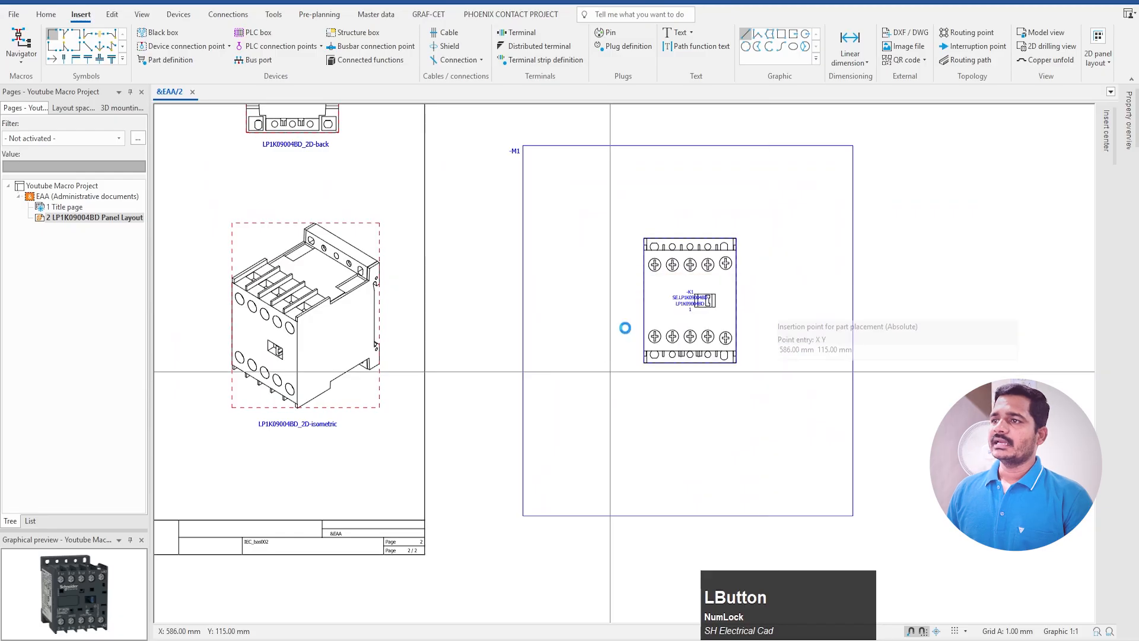
key("Escape")
Step: Delete the mounting panel together with the contactor placed on it
scroll(552, 325, "down", 3)
left_click(606, 269)
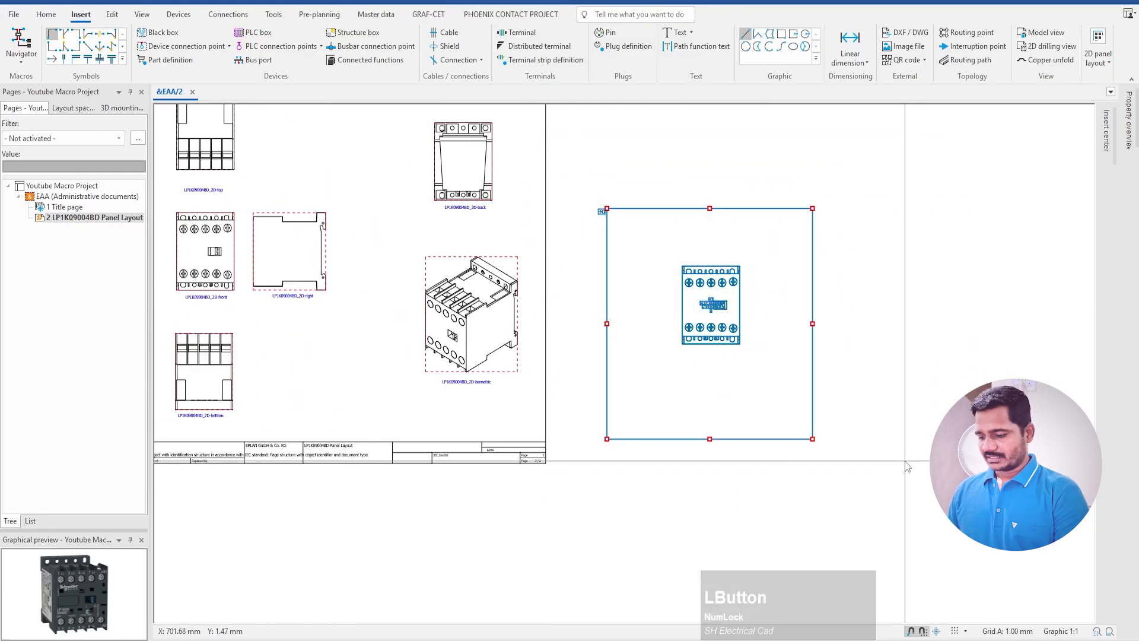
scroll(712, 385, "down", 4)
middle_click_drag(623, 389, 660, 393)
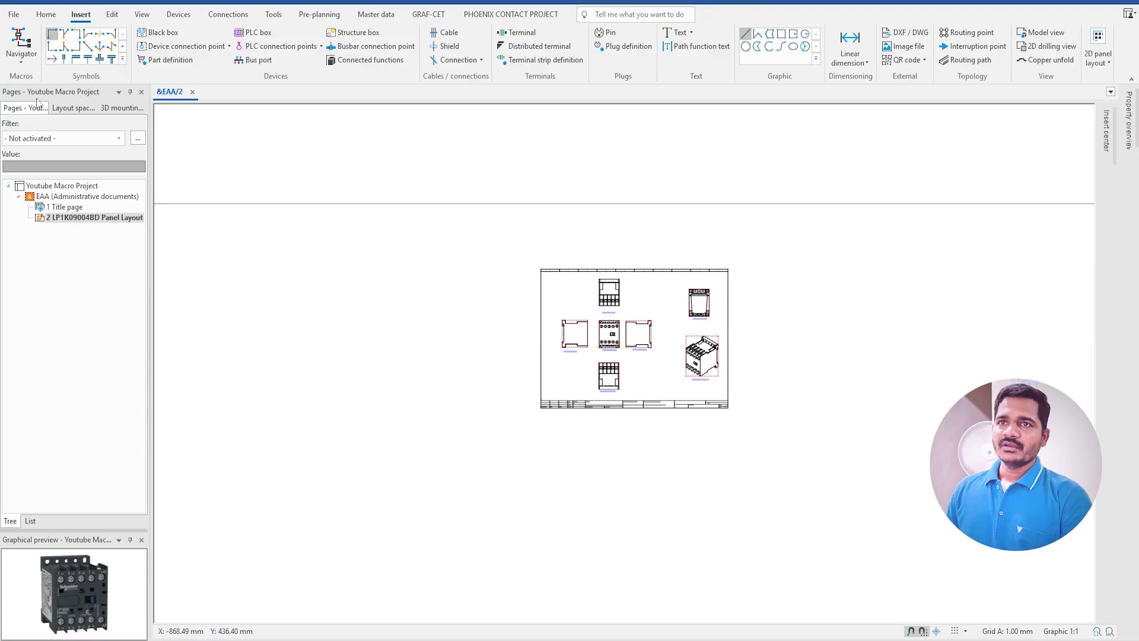
Step: Open the 3D import settings in the management settings of Youtube Macro Project
left_click(13, 15)
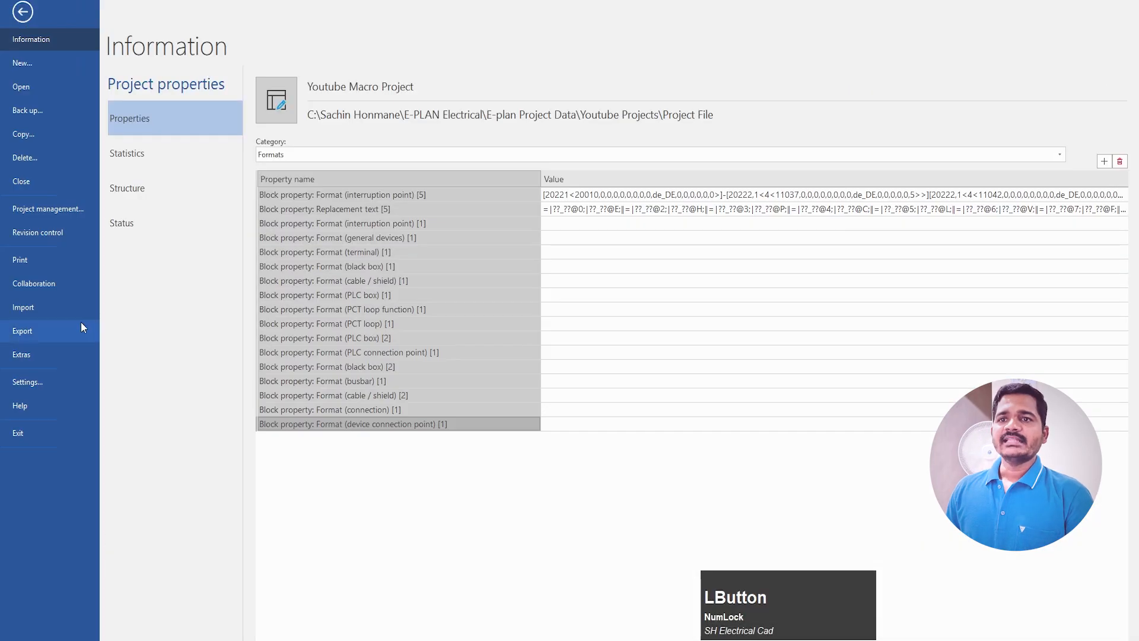
left_click(34, 386)
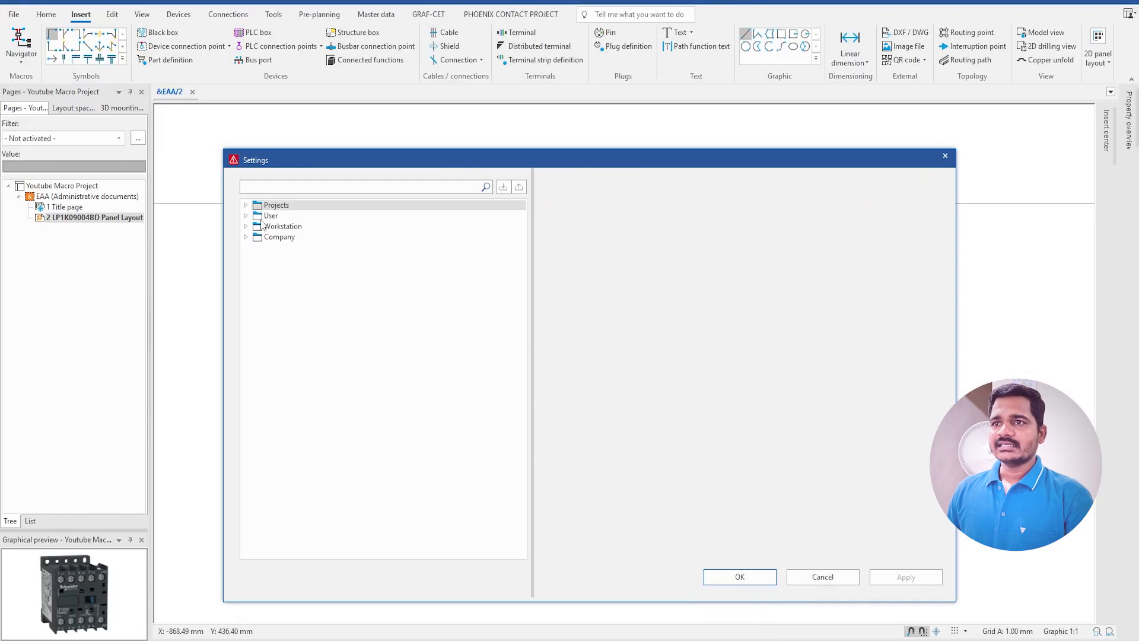
left_click(245, 205)
double_click(265, 216)
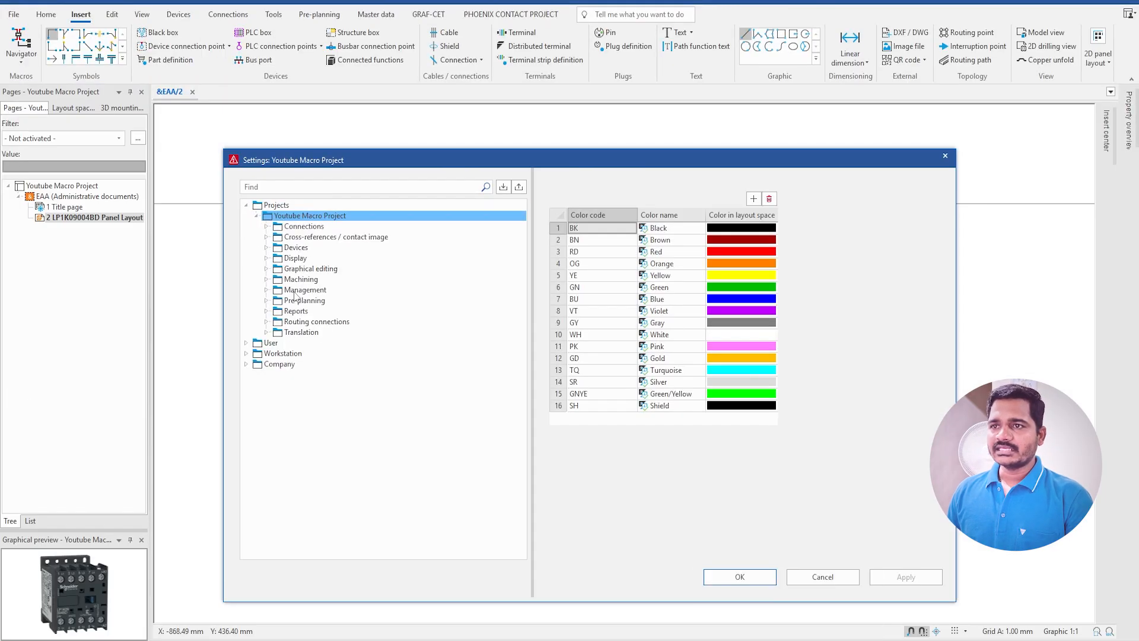
left_click(295, 291)
left_click(267, 291)
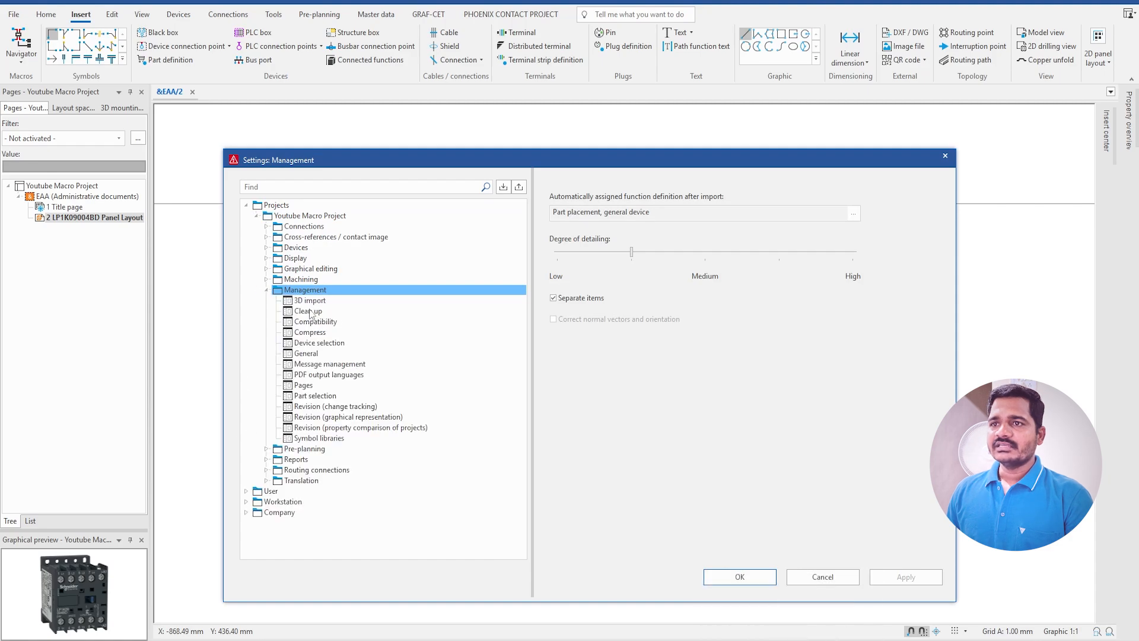
left_click(308, 302)
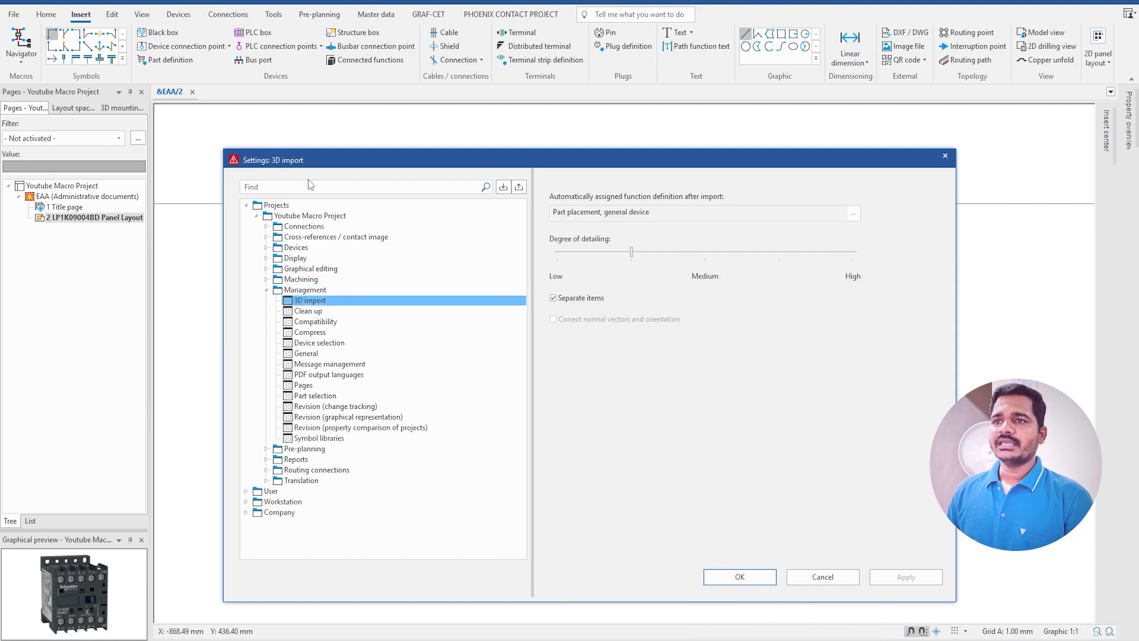
left_click(269, 186)
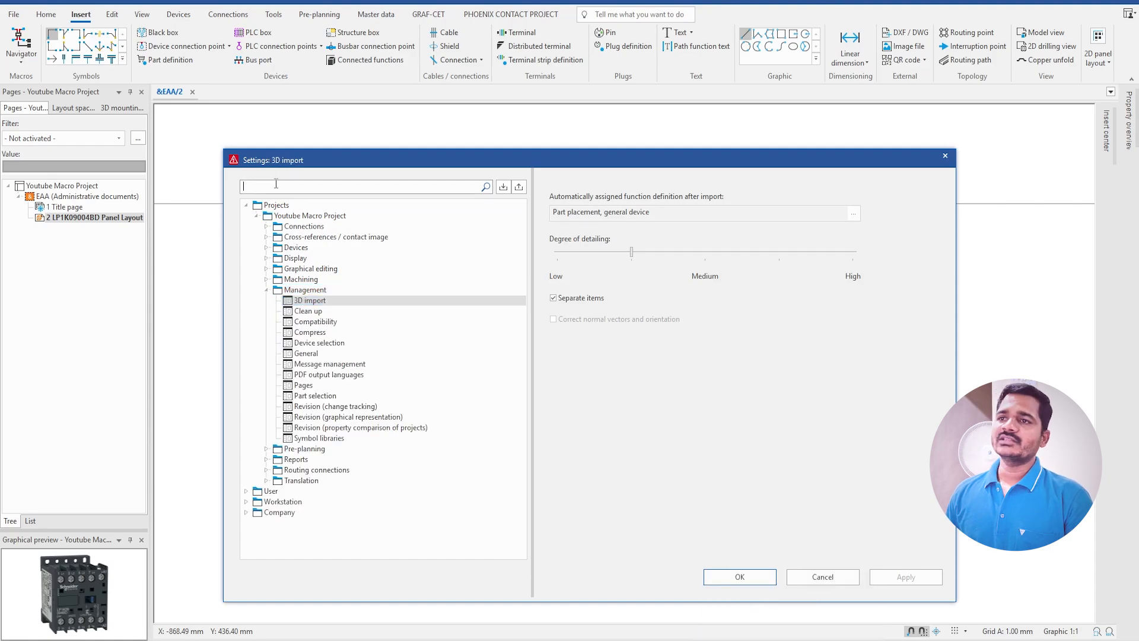
left_click(320, 303)
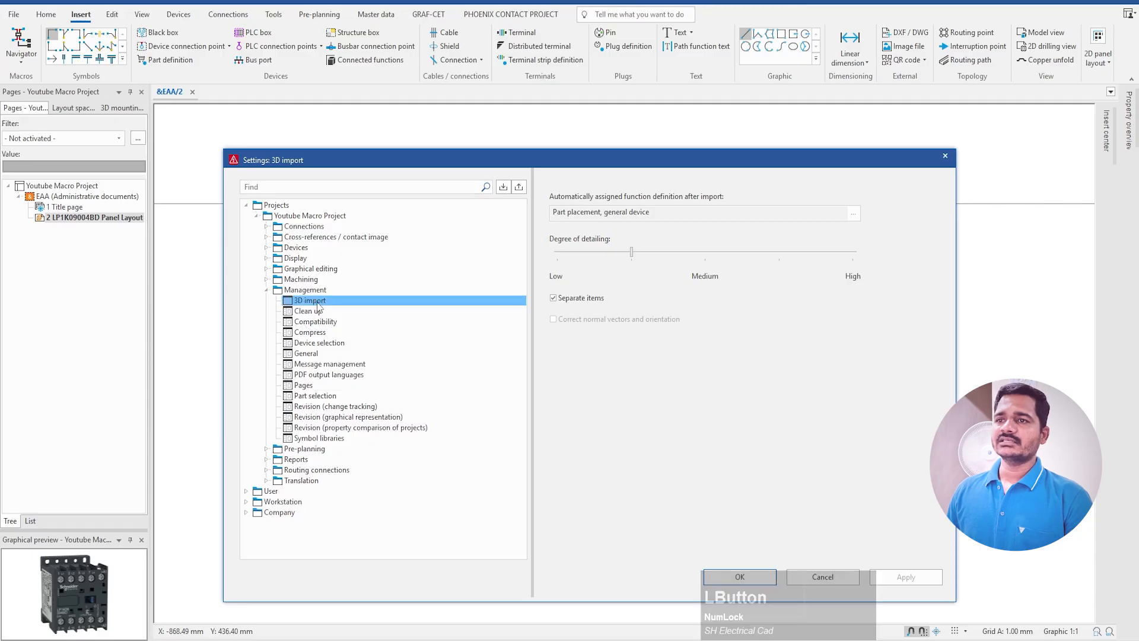
Step: Set the 3D import's degree of detailing to High, keep the general device part placement, and save the settings
left_click_drag(632, 253, 889, 267)
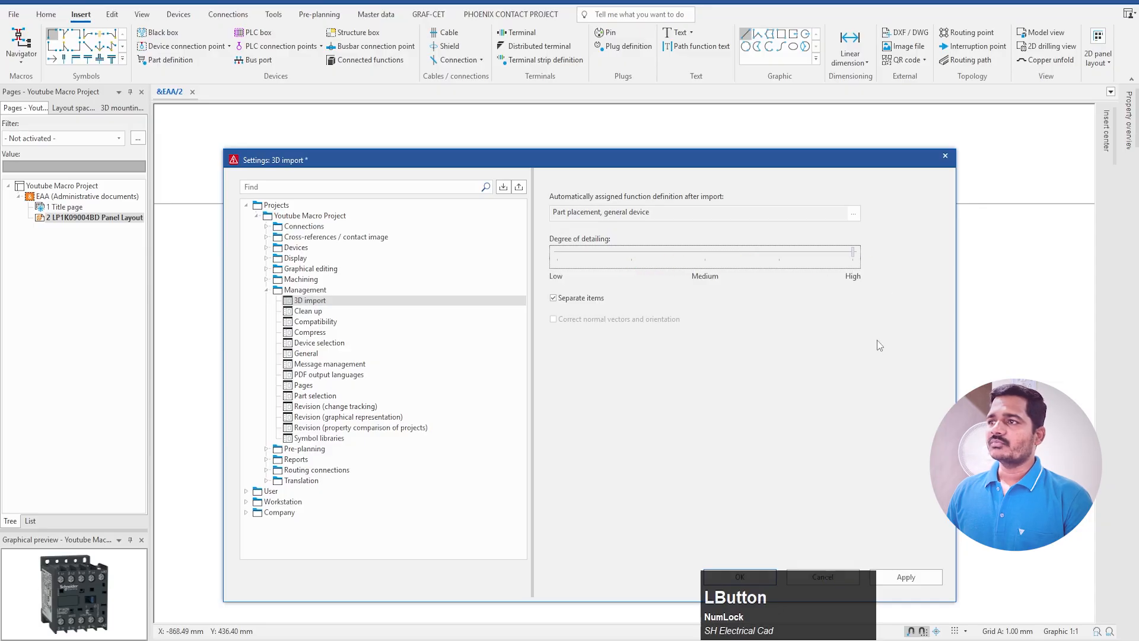
left_click(853, 213)
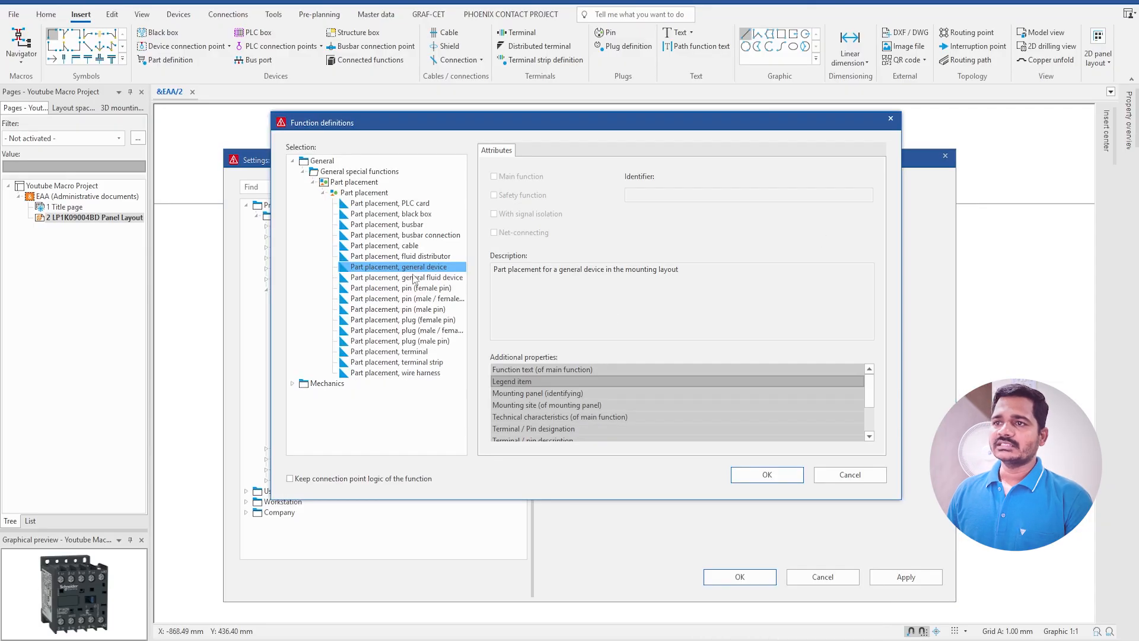
left_click(840, 476)
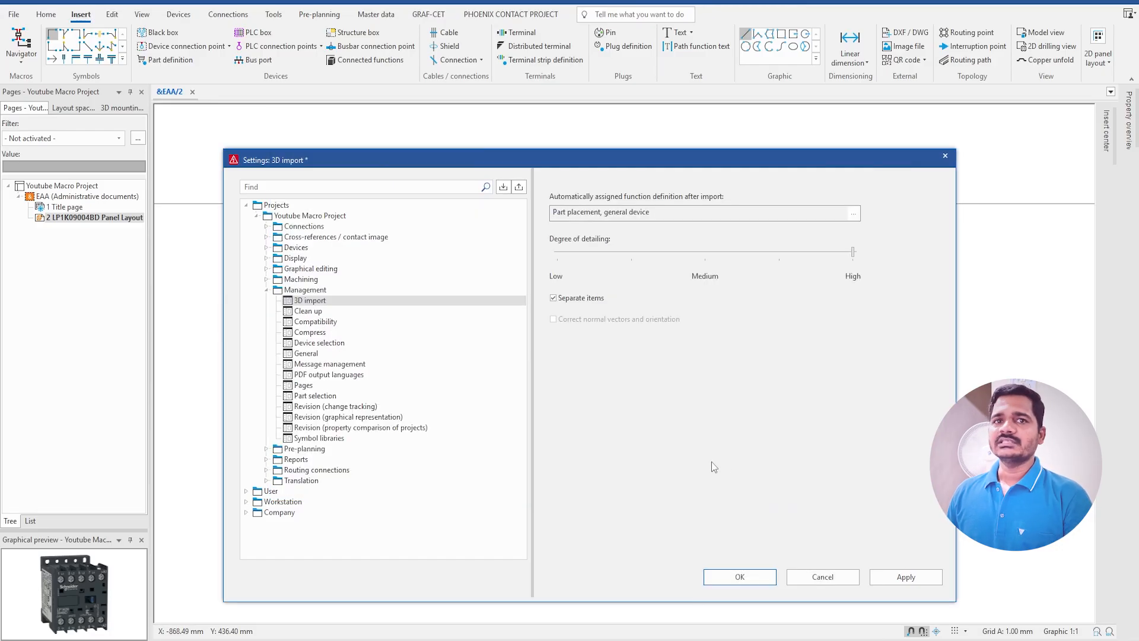
left_click(855, 251)
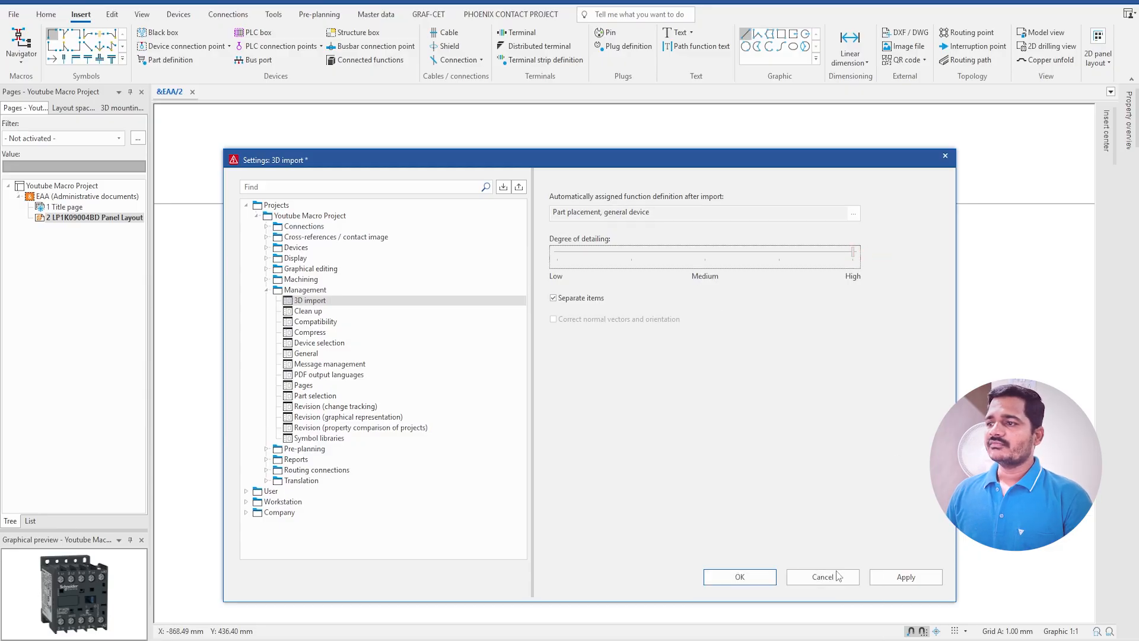
left_click(746, 579)
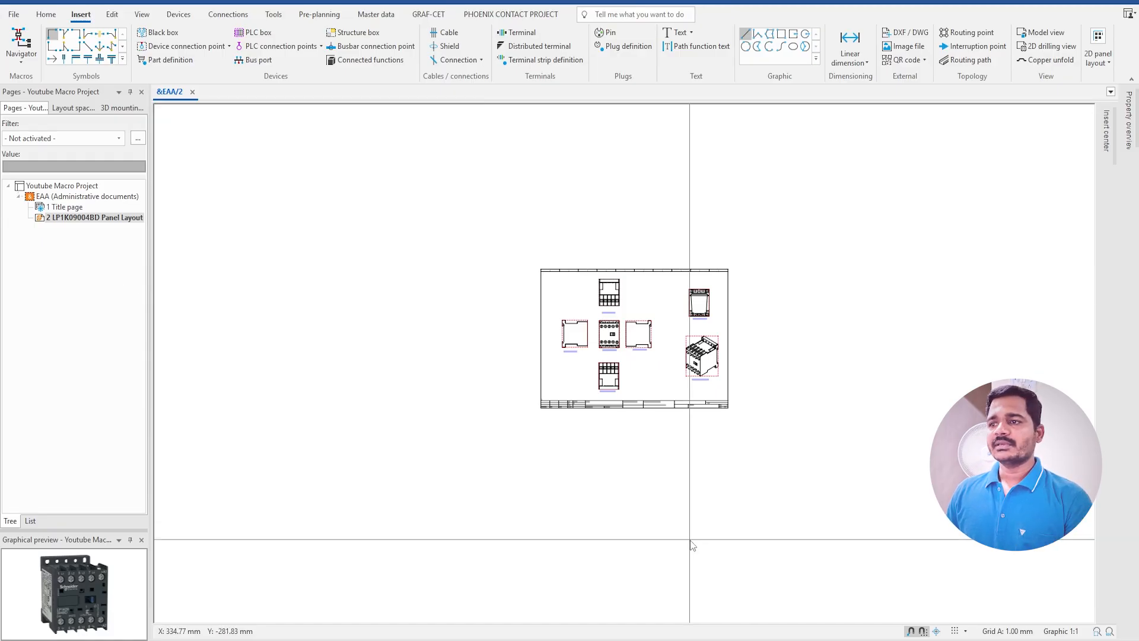
Step: Switch to Chrome and examine the CAD files offered on Schneider Electric's LP1K09004BD product page, including the 3D simplified STP file
mouse_move(676, 637)
mouse_move(597, 638)
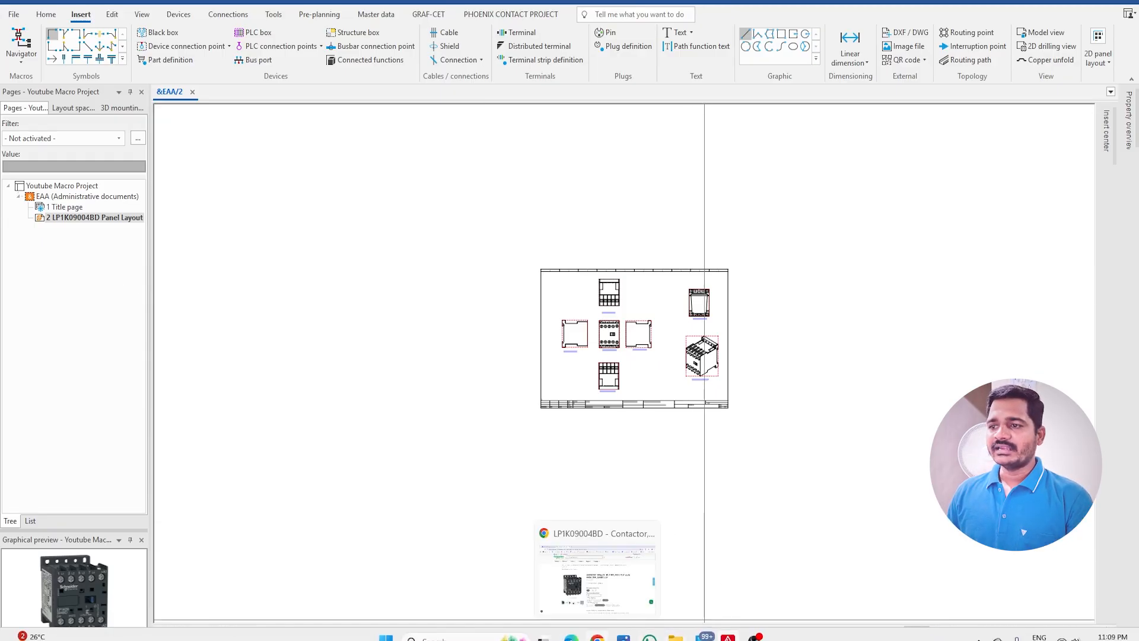
left_click(613, 600)
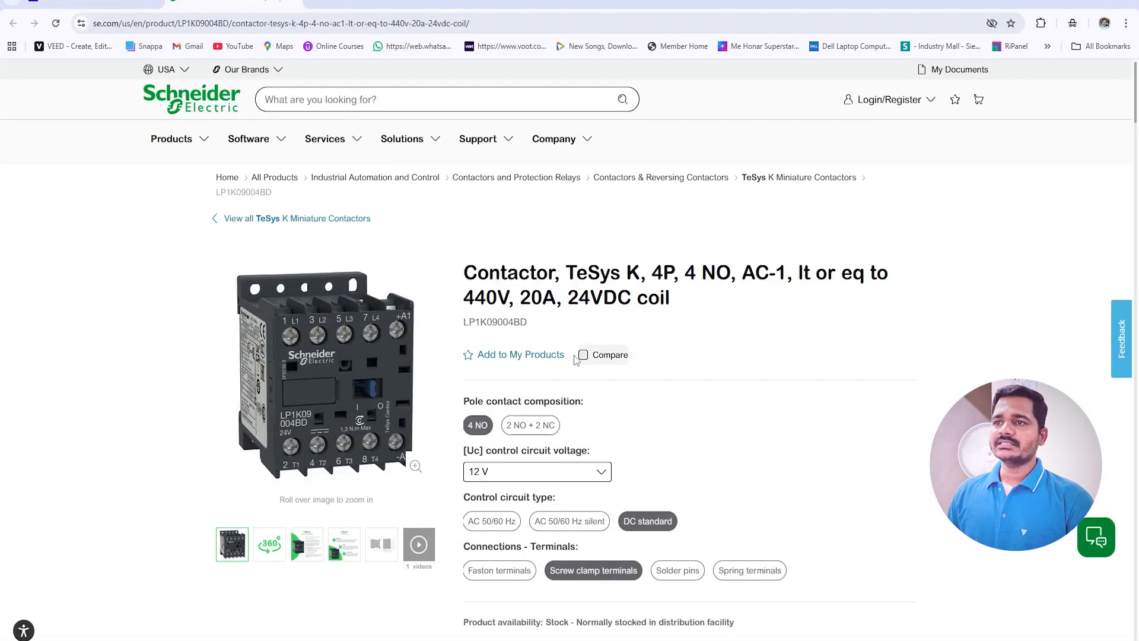
left_click_drag(530, 327, 459, 326)
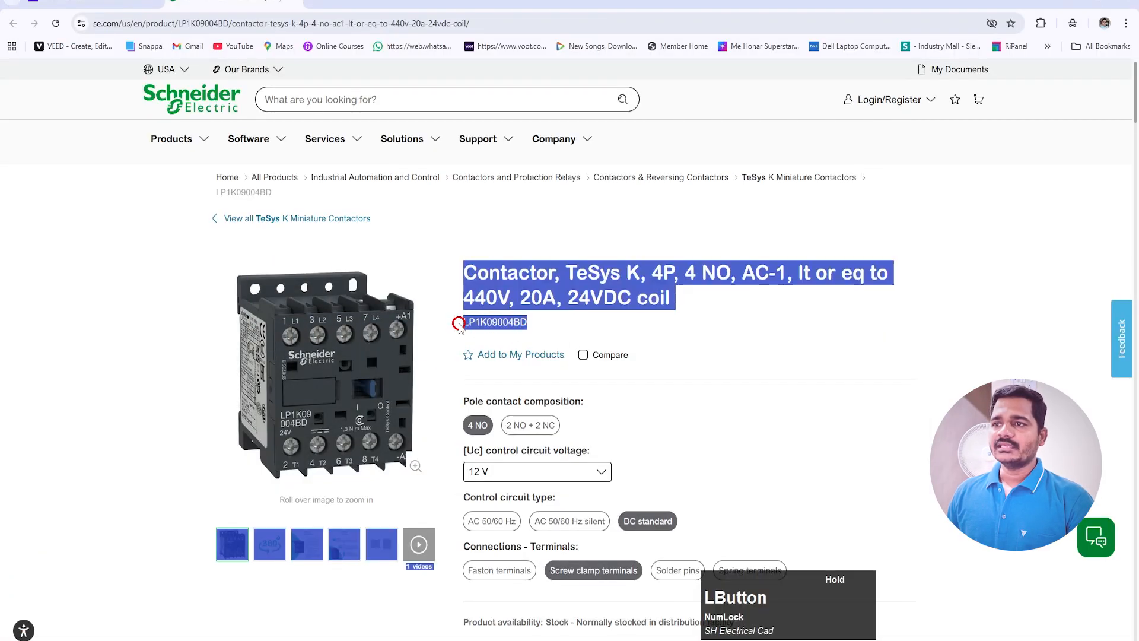
scroll(557, 354, "down", 7)
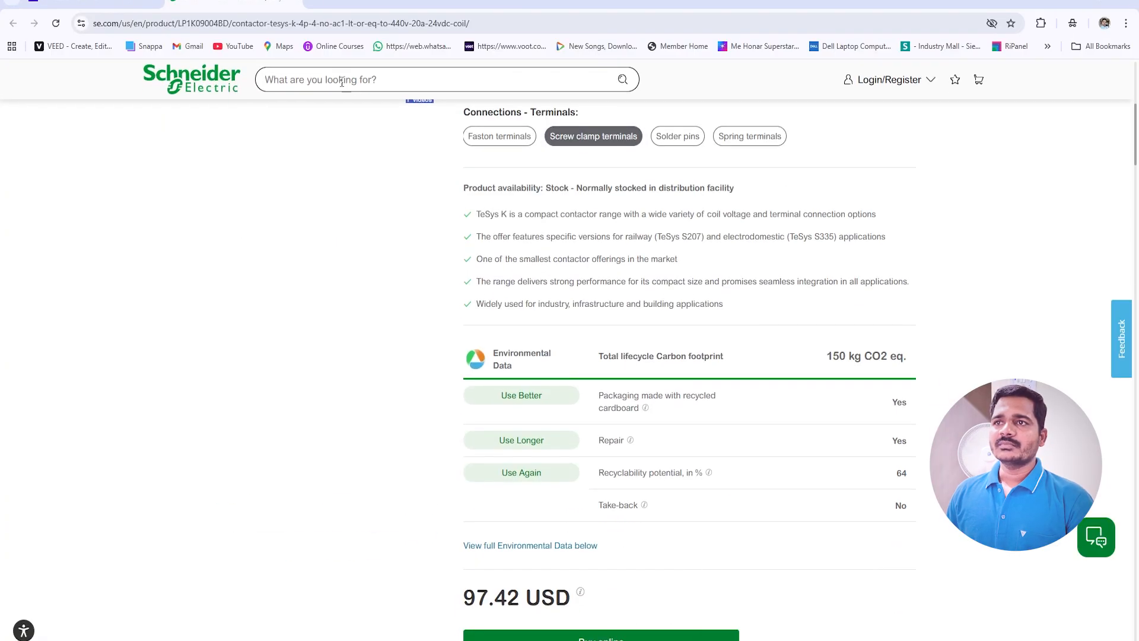
scroll(539, 353, "down", 9)
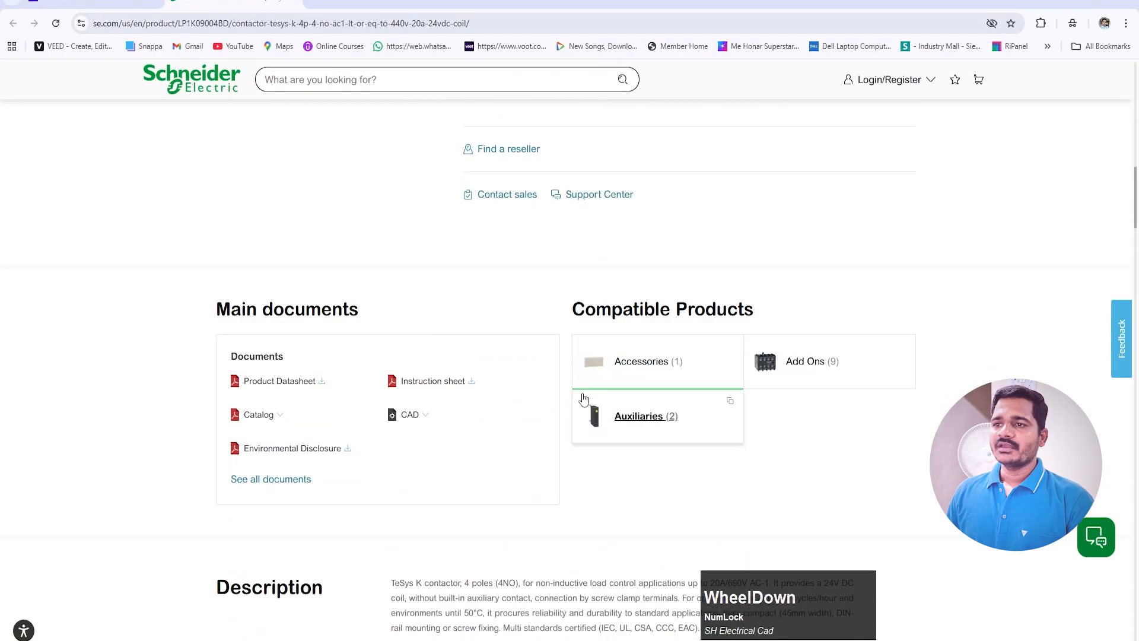
left_click(422, 414)
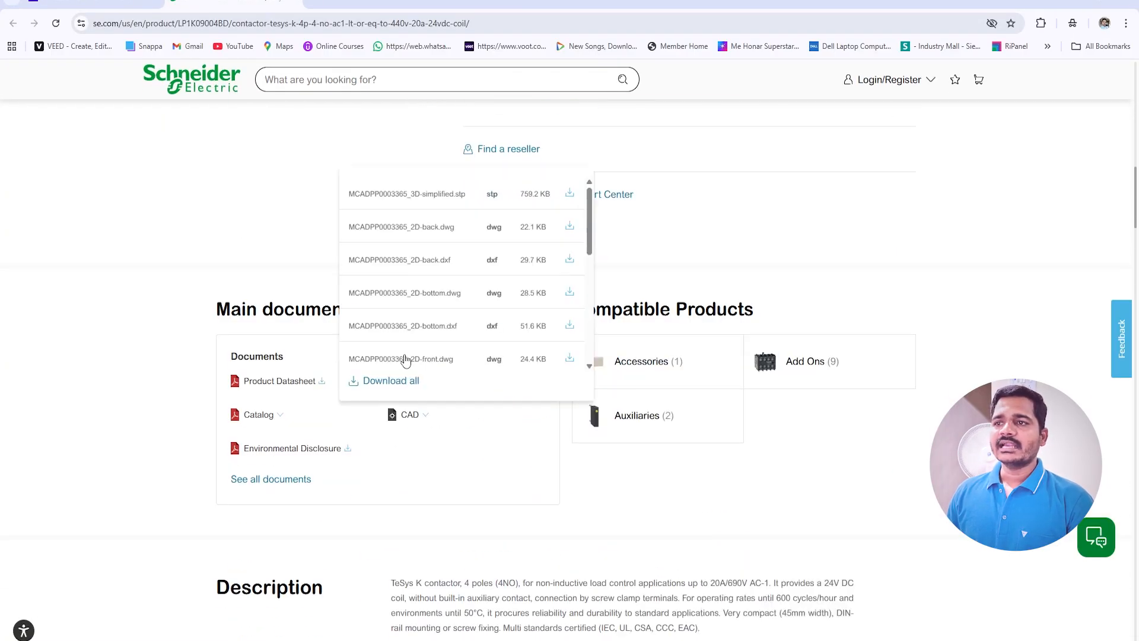
scroll(450, 274, "up", 1)
scroll(451, 275, "up", 4)
scroll(457, 261, "down", 3)
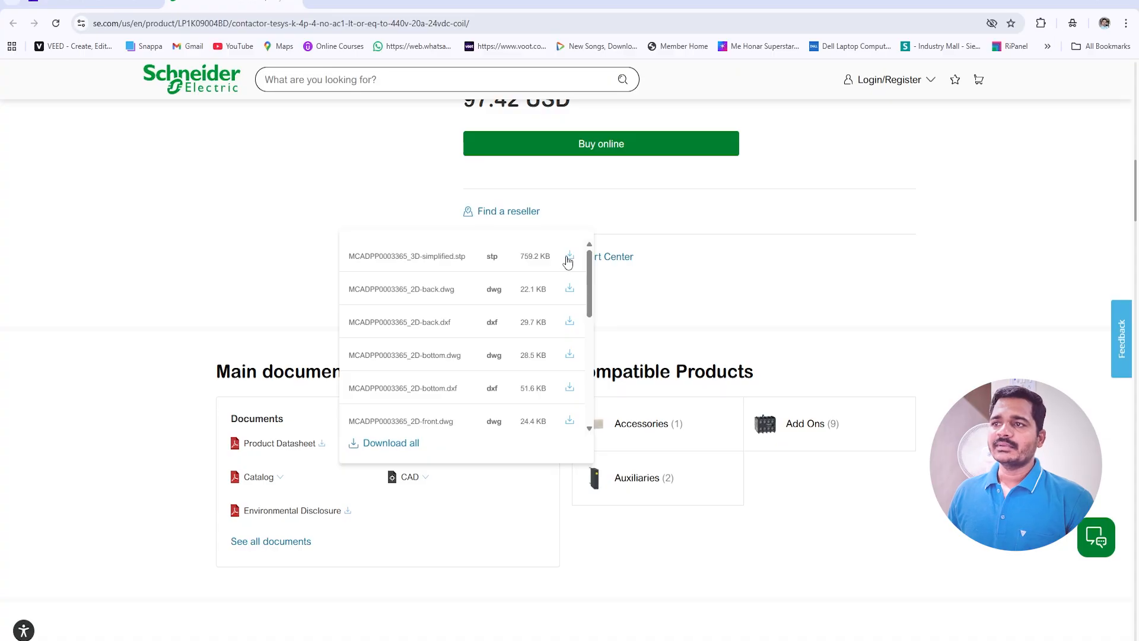
Step: Switch to EPLAN and import the STEP file LP1K09004BD_3D-simplified.stp from the LP1K09004BD folder as a 3D model
left_click(728, 637)
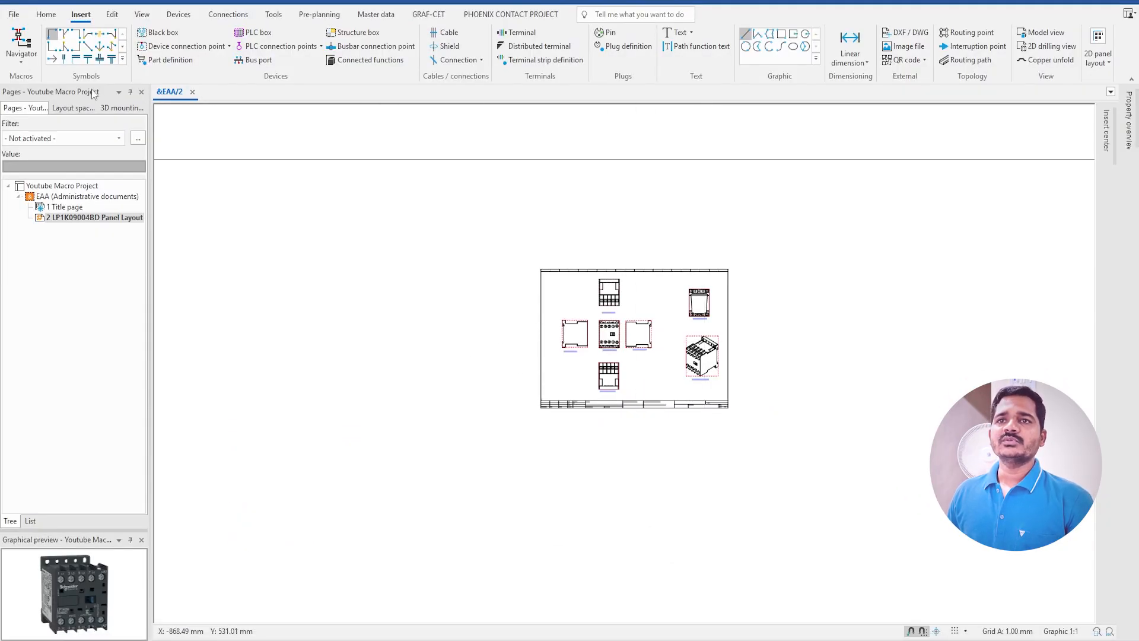
left_click(13, 14)
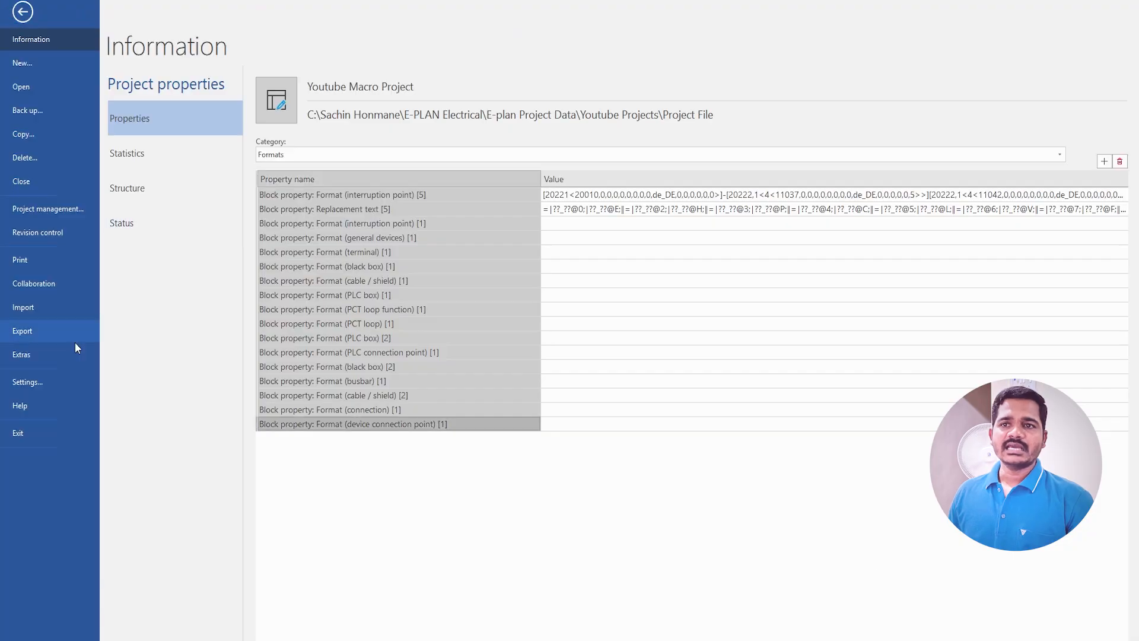
left_click(36, 306)
left_click(150, 166)
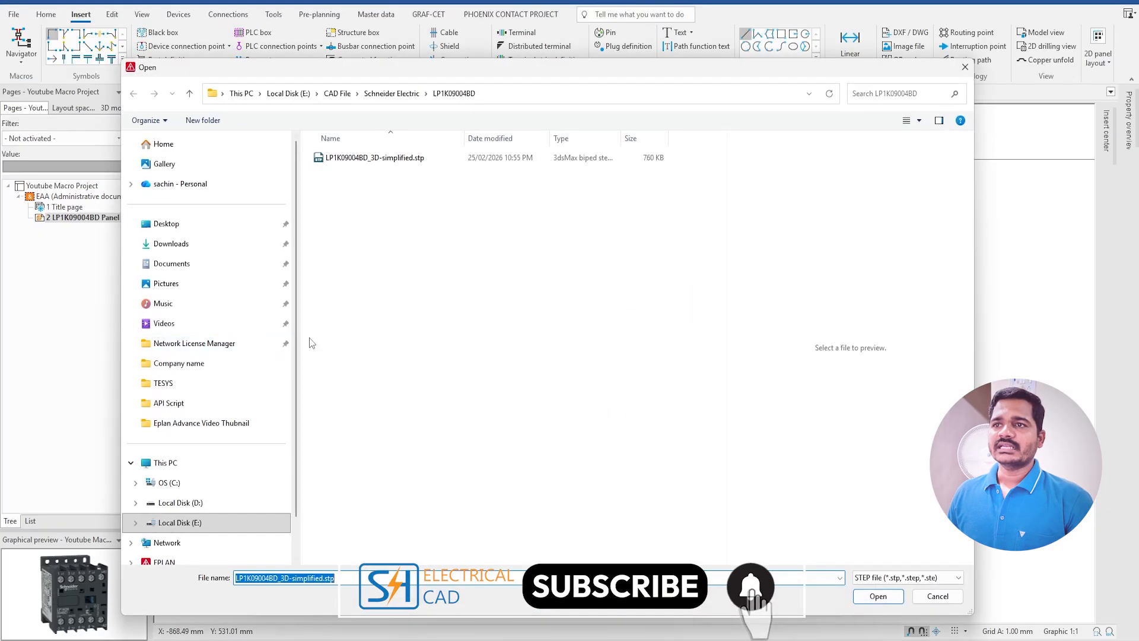
left_click(382, 158)
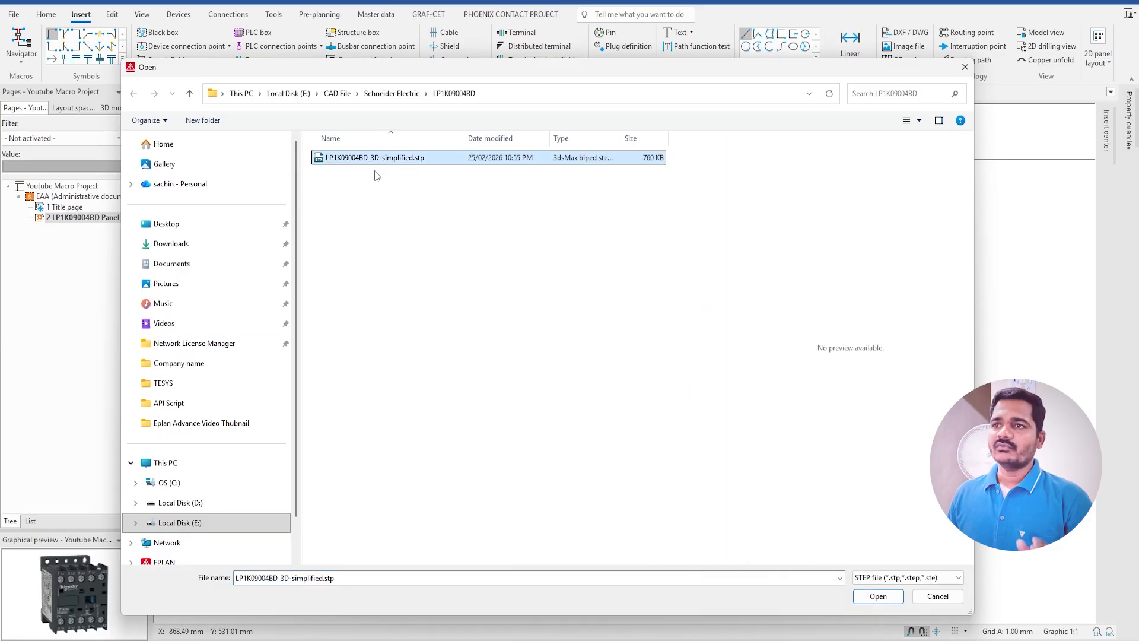
left_click(407, 157)
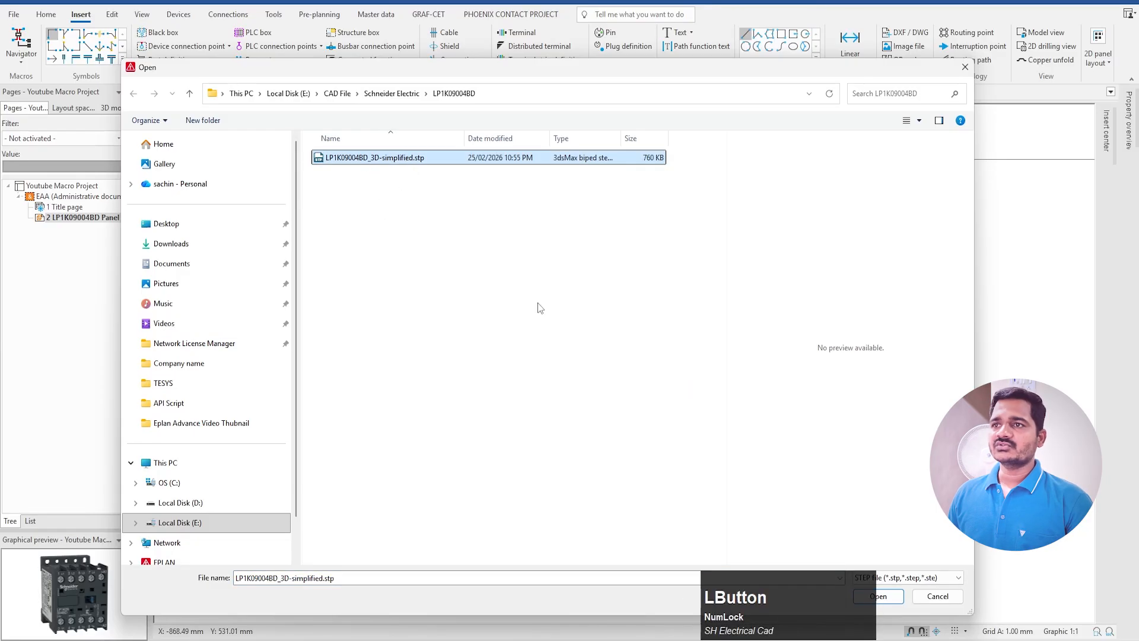
left_click(871, 601)
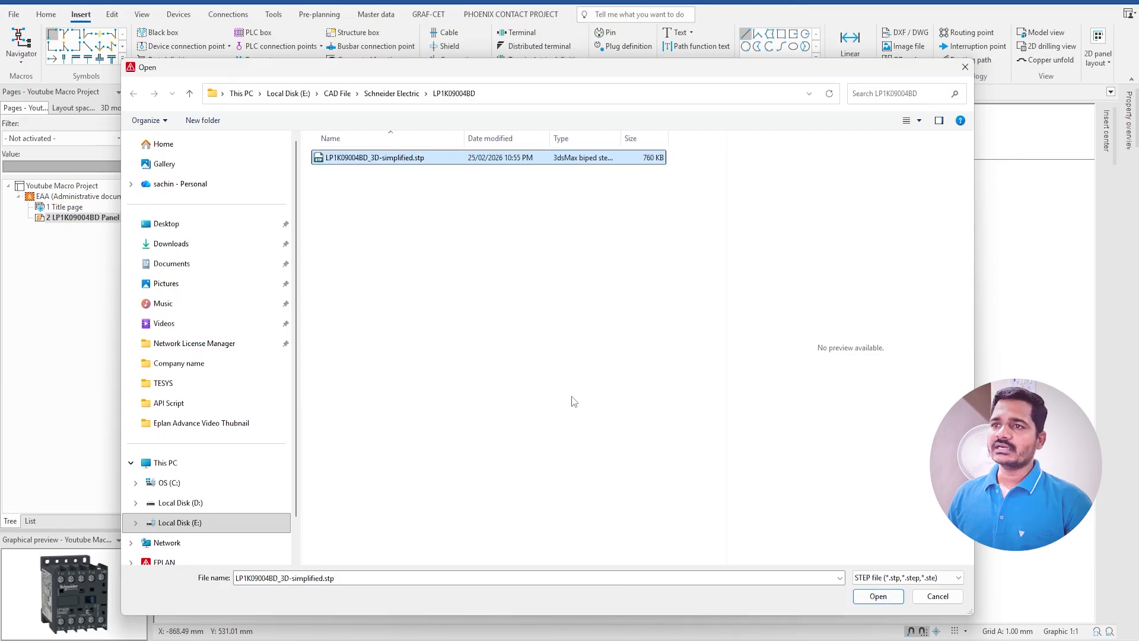
left_click(878, 597)
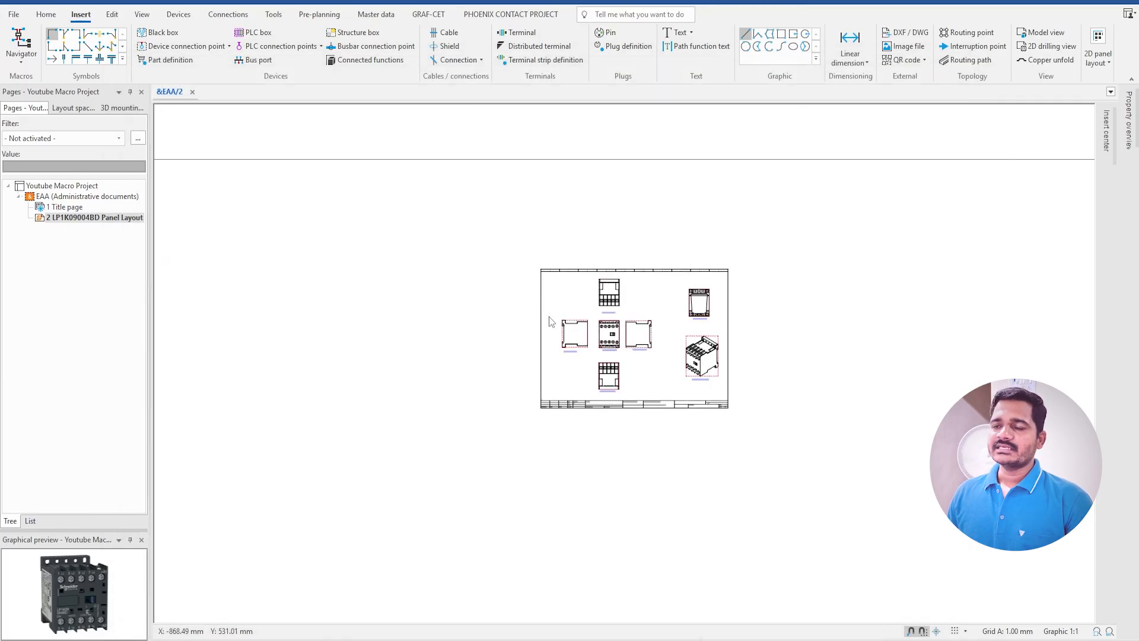
Step: Examine the imported contactor model from several viewing angles in the layout space
scroll(628, 325, "down", 2)
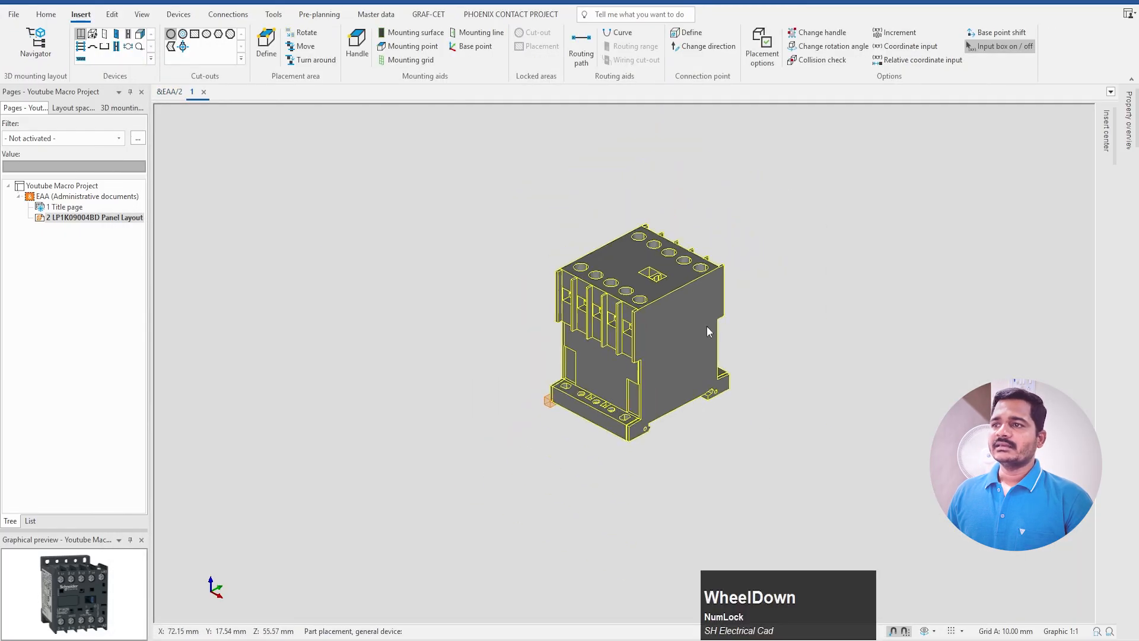
left_click(926, 631)
left_click_drag(776, 433, 570, 410)
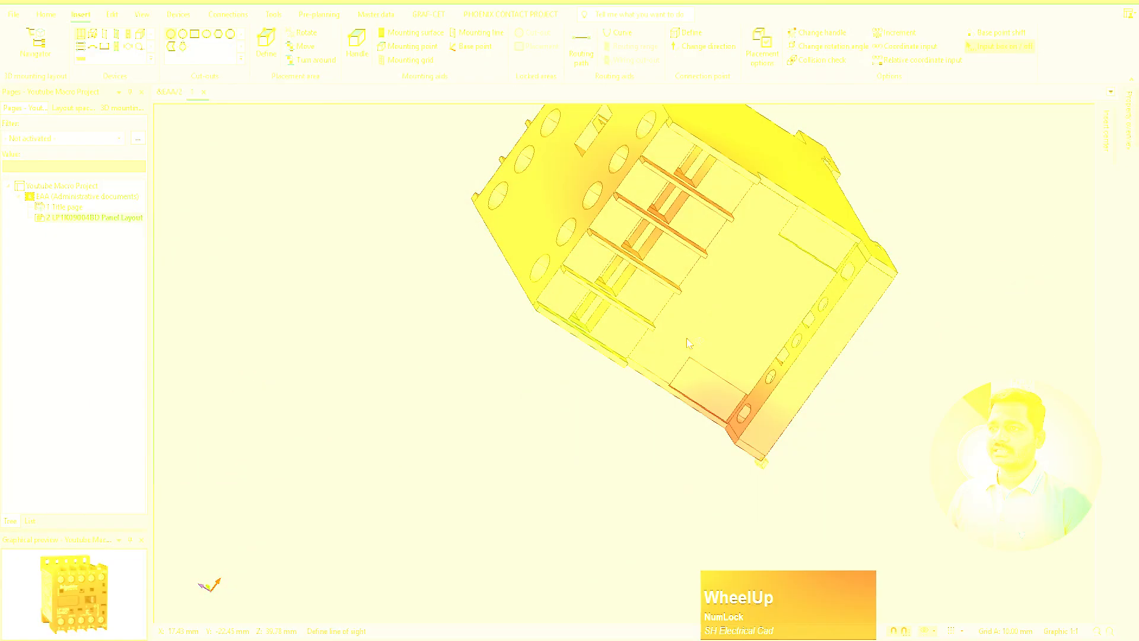
left_click_drag(611, 261, 659, 389)
scroll(696, 319, "up", 3)
middle_click_drag(696, 319, 625, 351)
key("Escape")
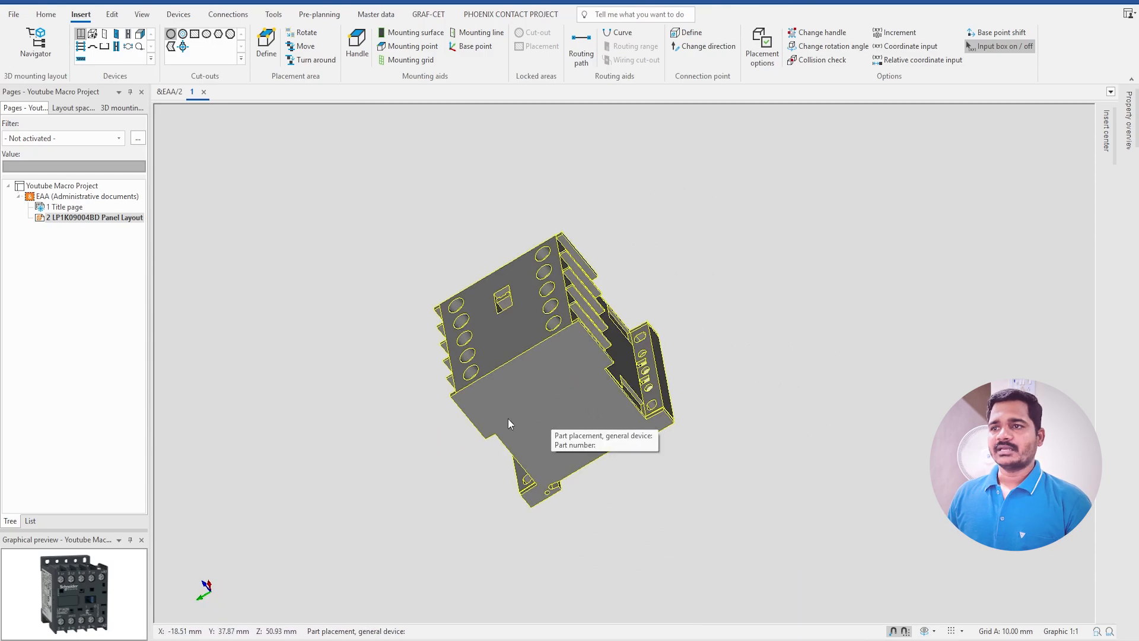
scroll(526, 425, "down", 1)
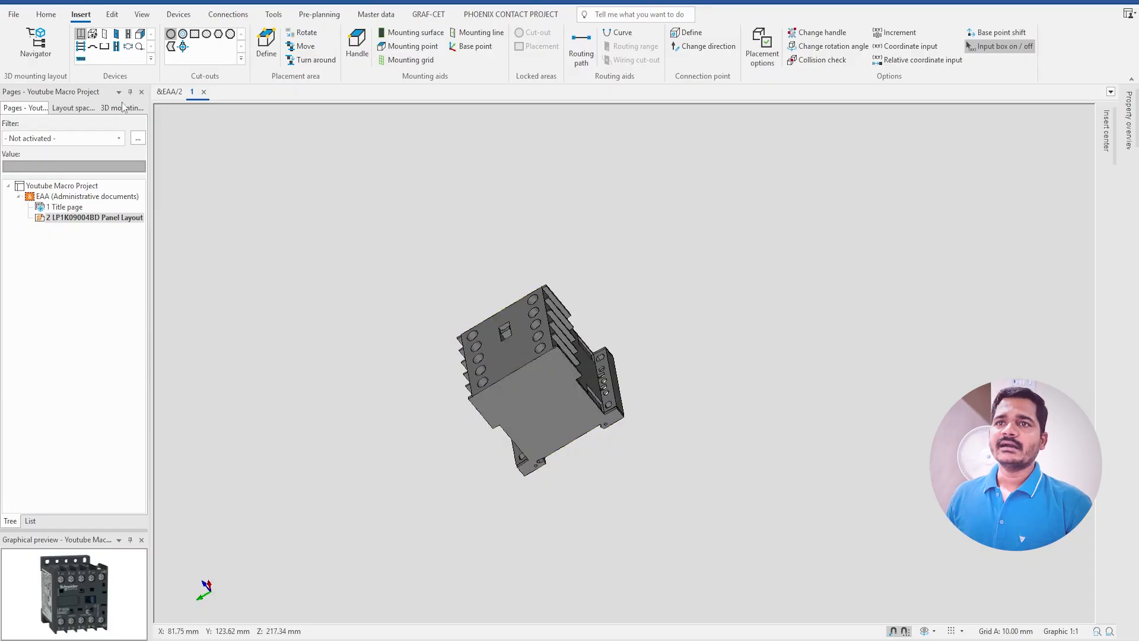
Step: Define the placement area on the rear mounting face of the contactor
left_click(90, 17)
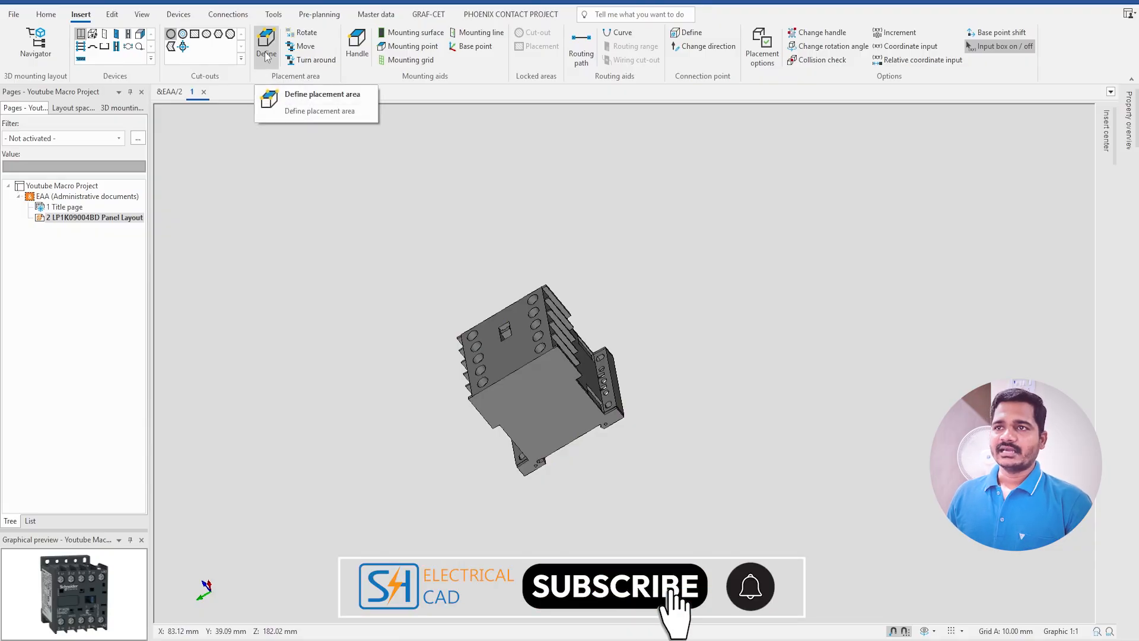
left_click_drag(644, 508, 541, 313)
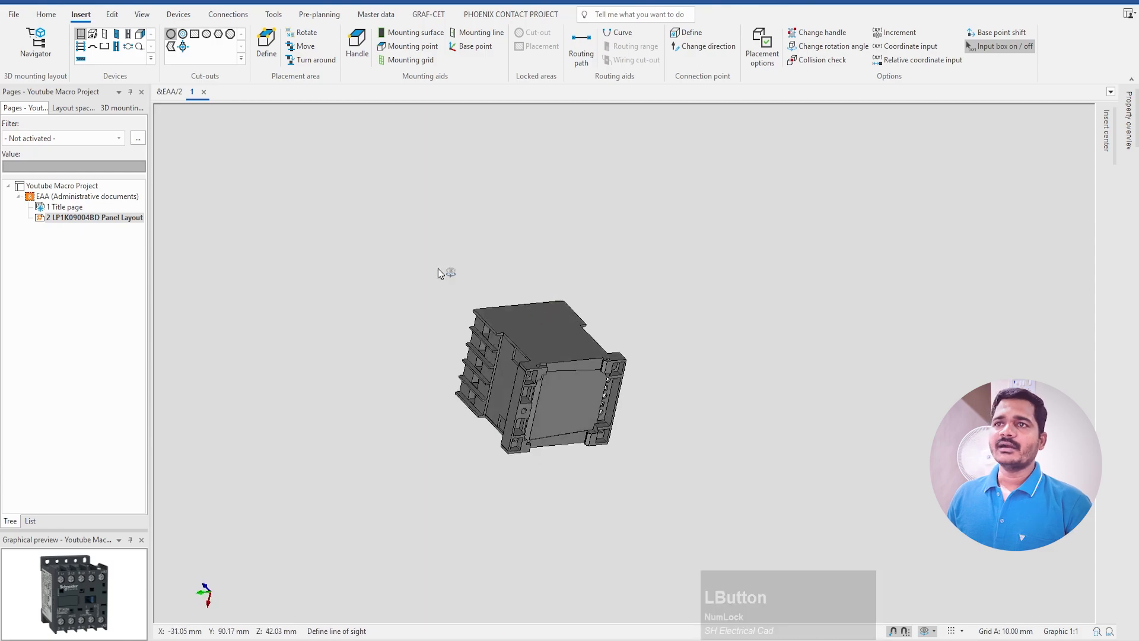
key("Escape")
left_click(265, 43)
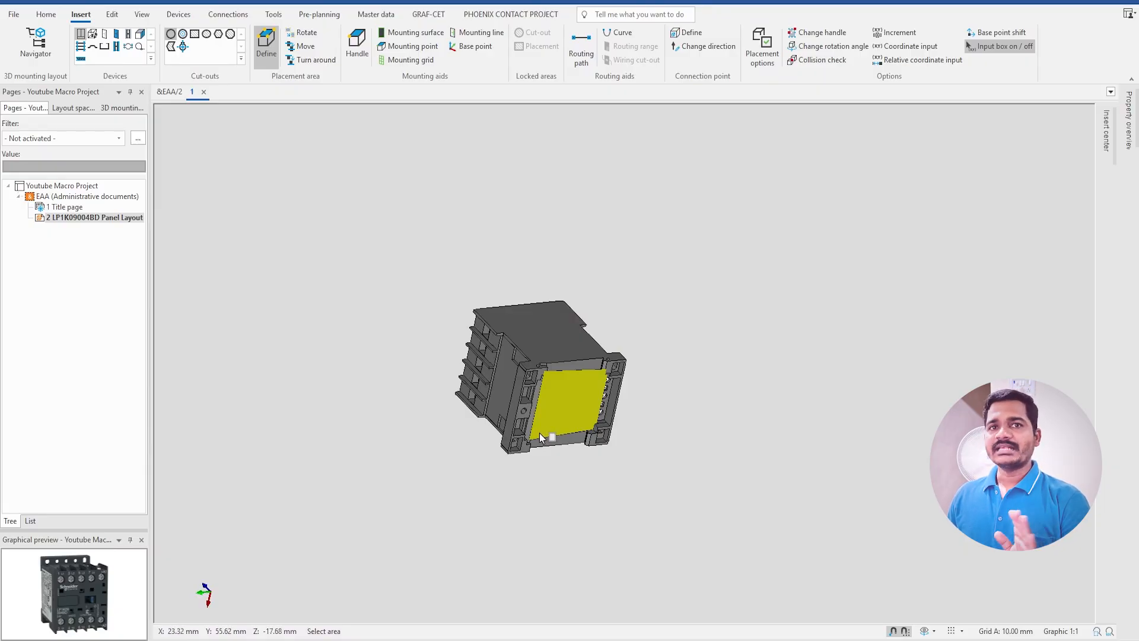
left_click(561, 367)
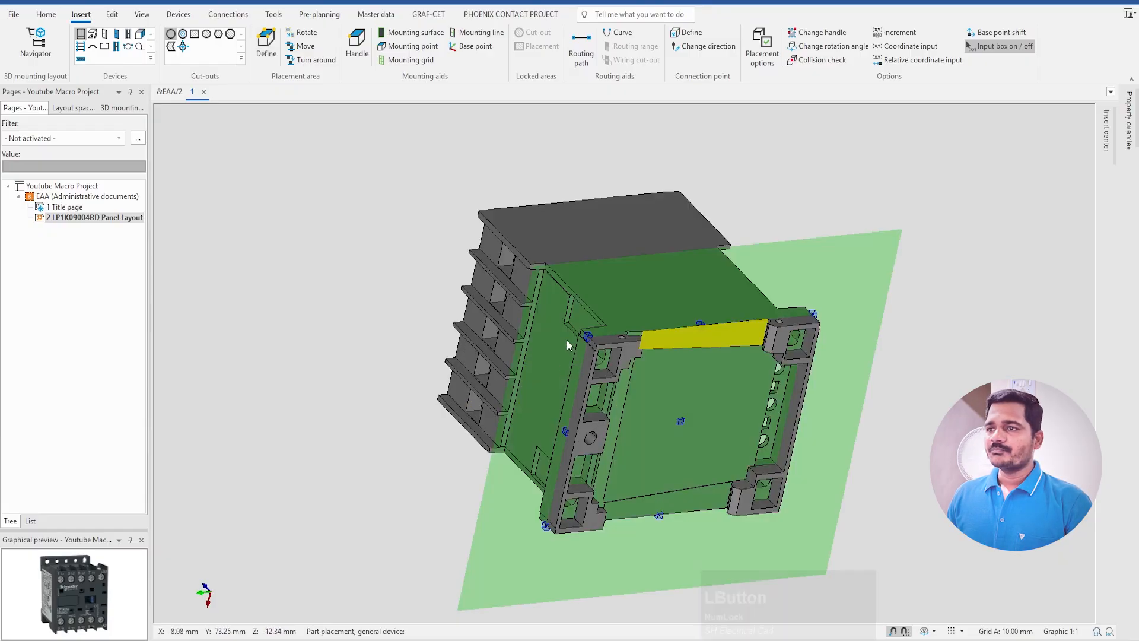
Step: Examine how the placement area lies against the contactor's rear, side and base
scroll(596, 387, "down", 3)
scroll(655, 362, "up", 4)
scroll(656, 362, "down", 2)
key("Escape")
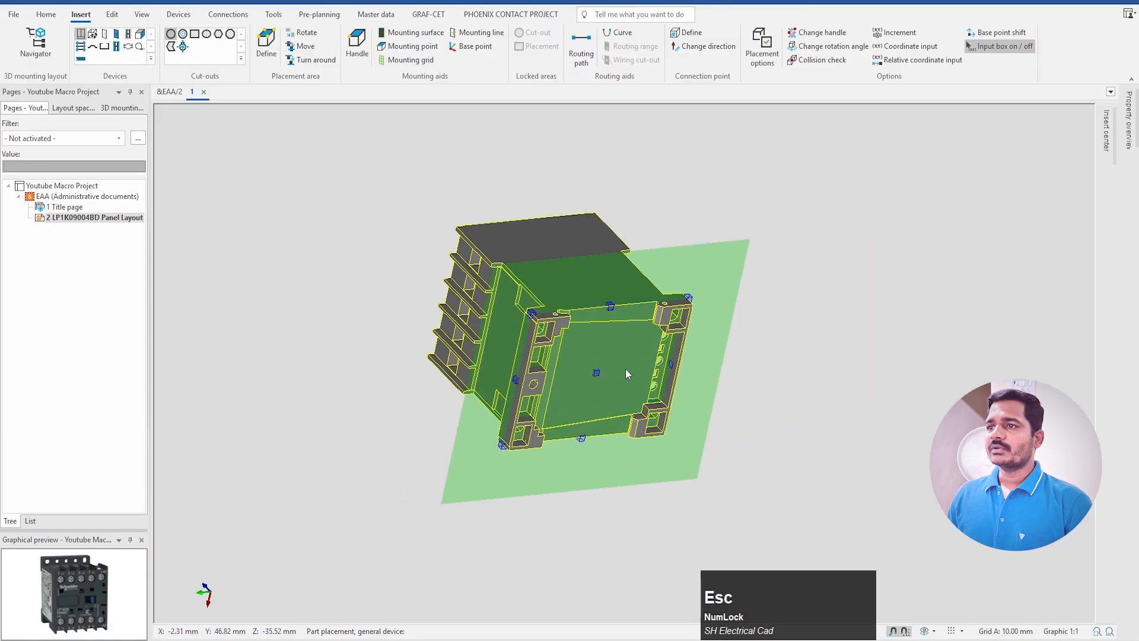
left_click(928, 633)
left_click_drag(837, 508, 765, 453)
left_click_drag(849, 504, 819, 459)
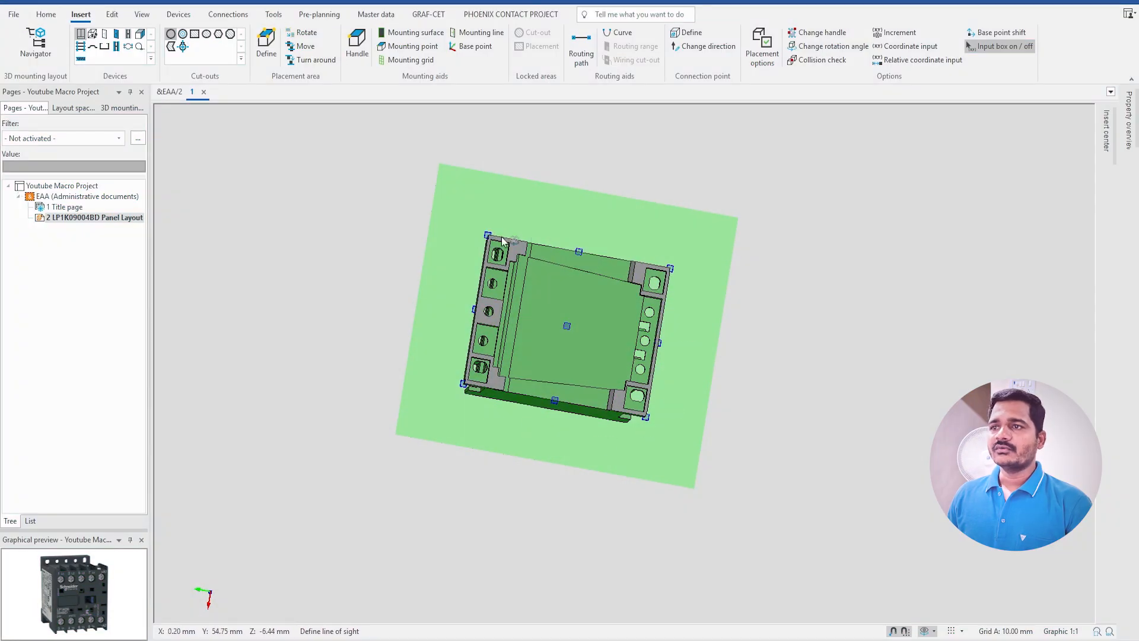
left_click_drag(563, 258, 653, 294)
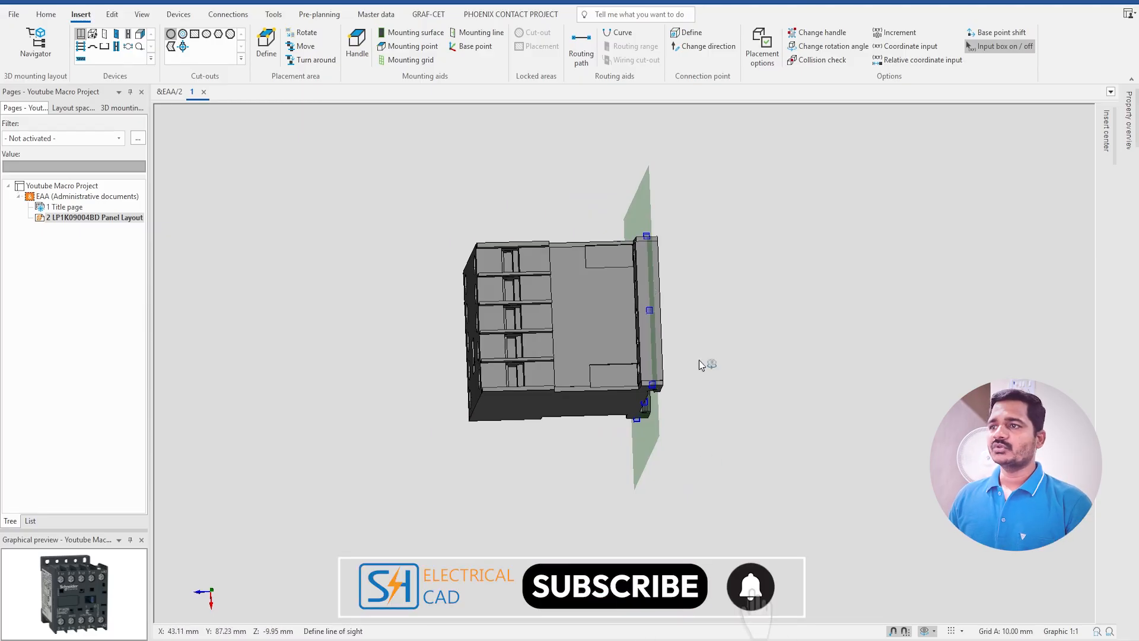
left_click_drag(640, 355, 486, 522)
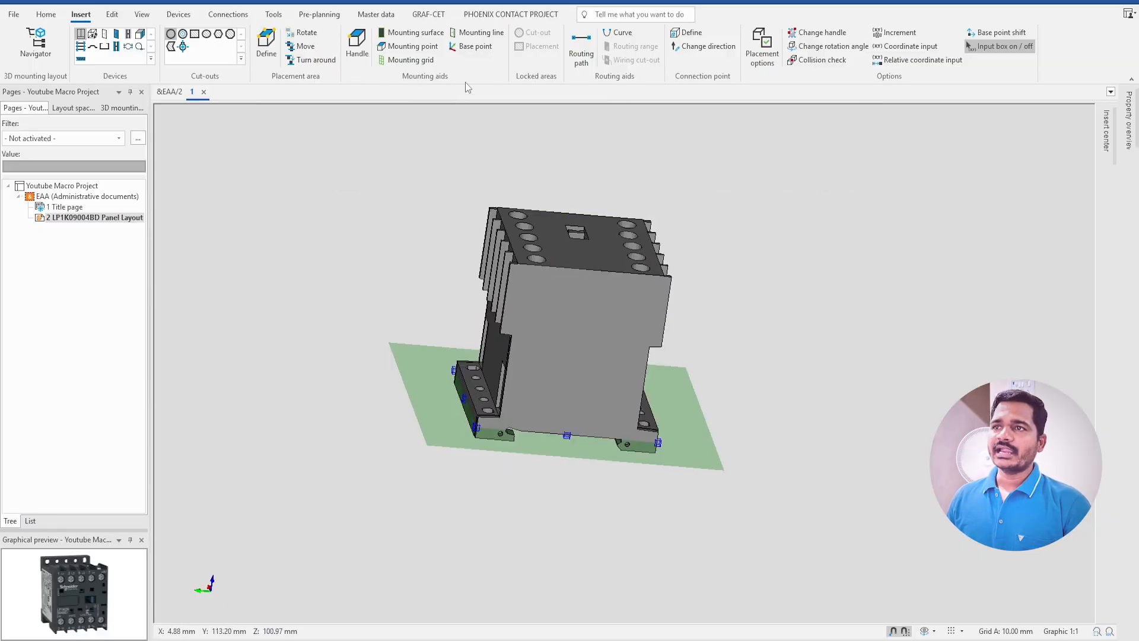
Step: Try to place a handle midway between two points along the base edge of the contactor's long side
left_click(357, 44)
scroll(591, 280, "up", 6)
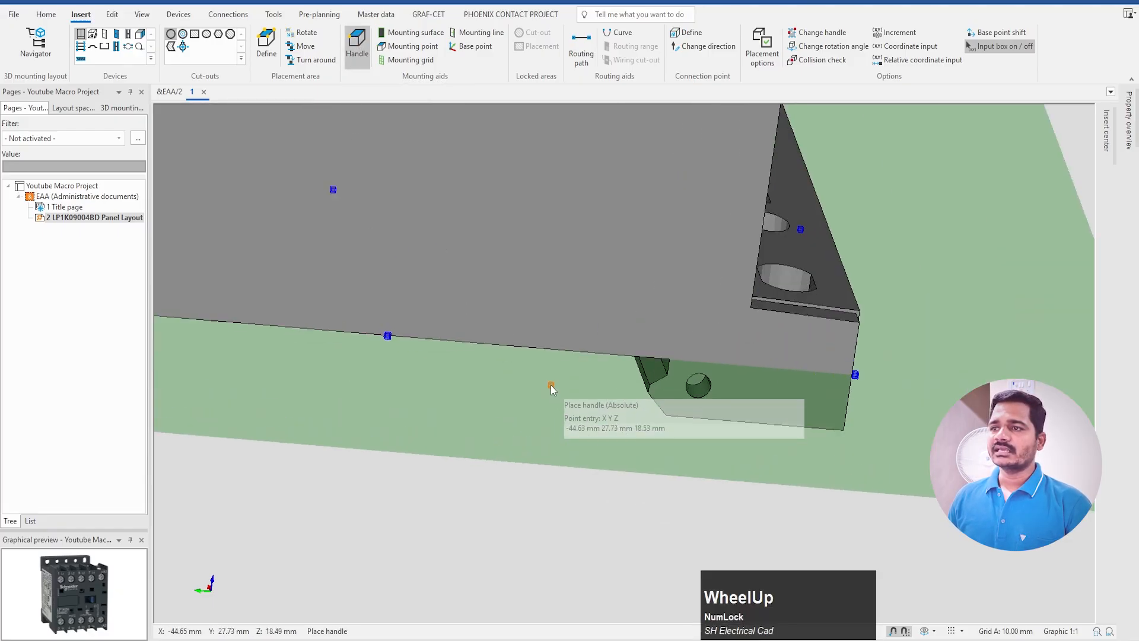
middle_click_drag(502, 372, 704, 368)
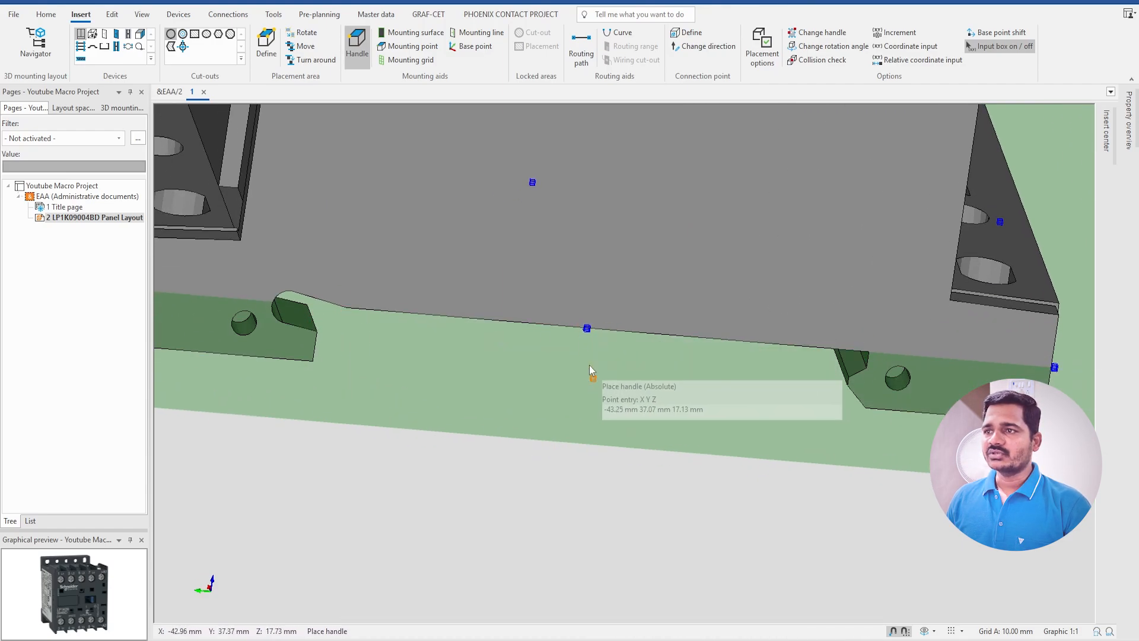
left_click(586, 329)
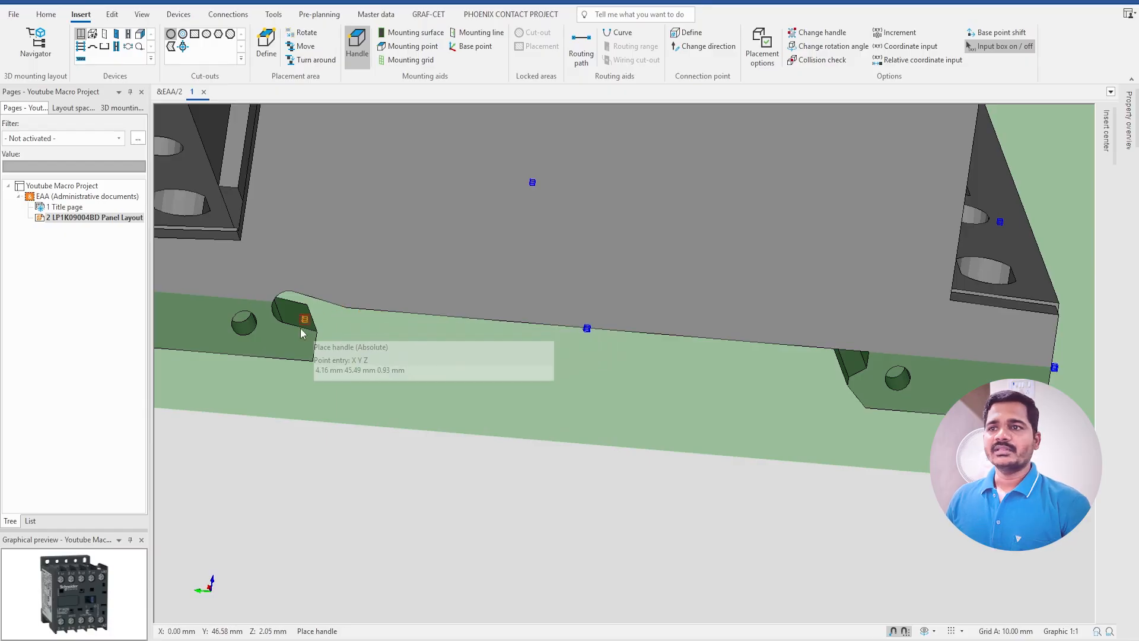
key("ctrl")
left_click(347, 307, "ctrl")
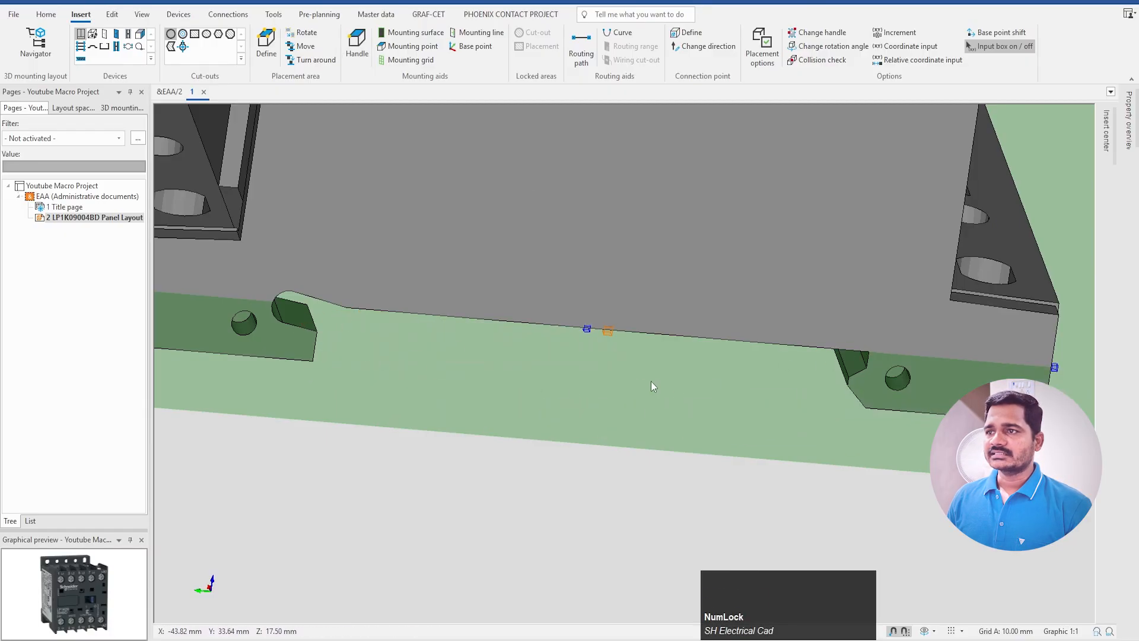
Step: Delete the handle sitting just beside the midpoint of the side's base edge
left_click(610, 330)
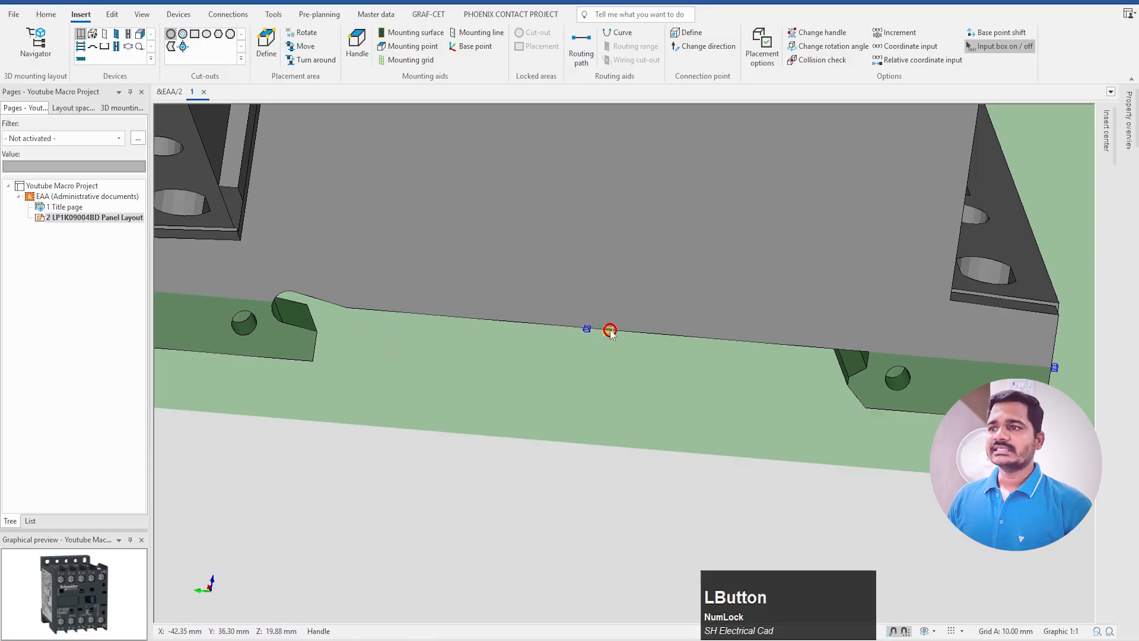
left_click_drag(607, 332, 573, 340)
scroll(582, 336, "up", 2)
left_click(593, 338)
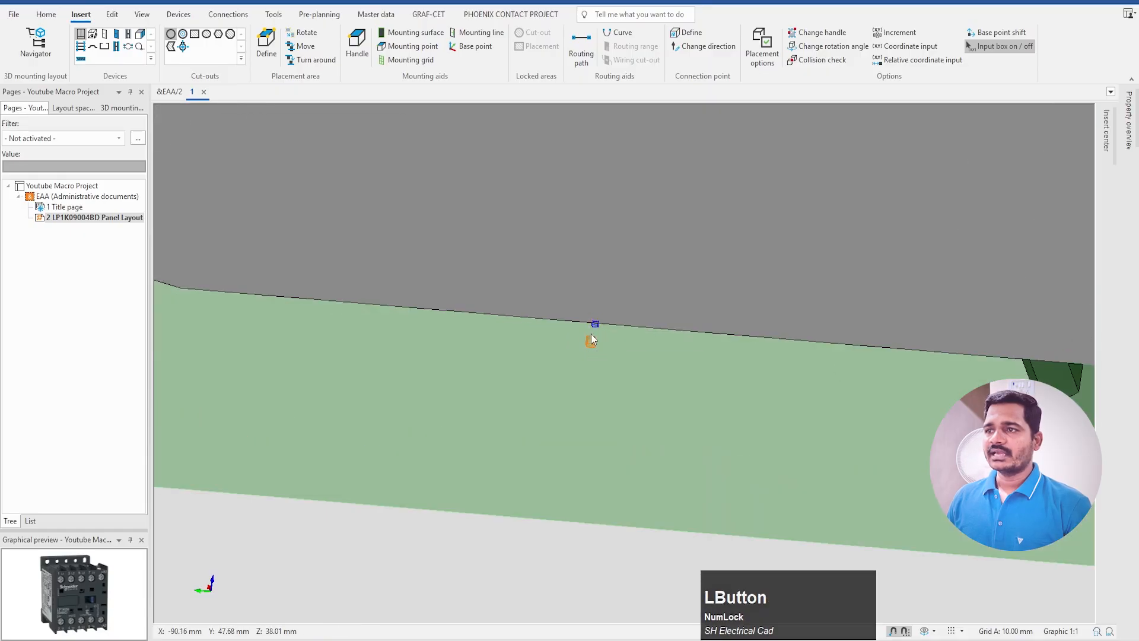
key("Delete")
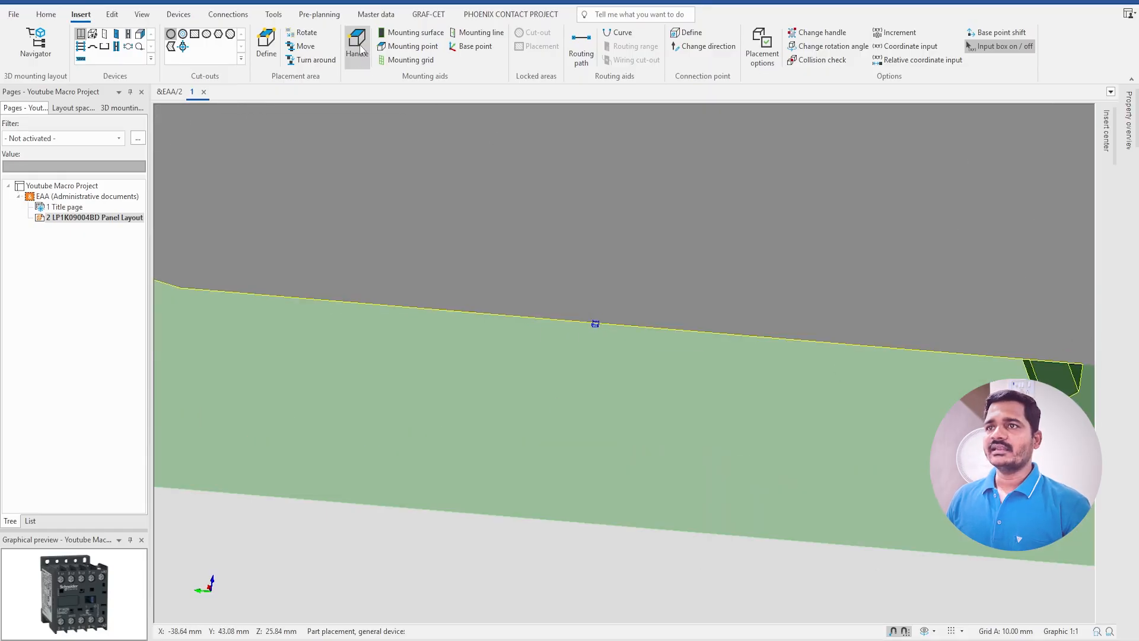
Step: Place a handle on the placement area's midpoint along the base edge of the contactor's side
left_click(357, 44)
left_click(596, 322)
scroll(457, 332, "down", 3)
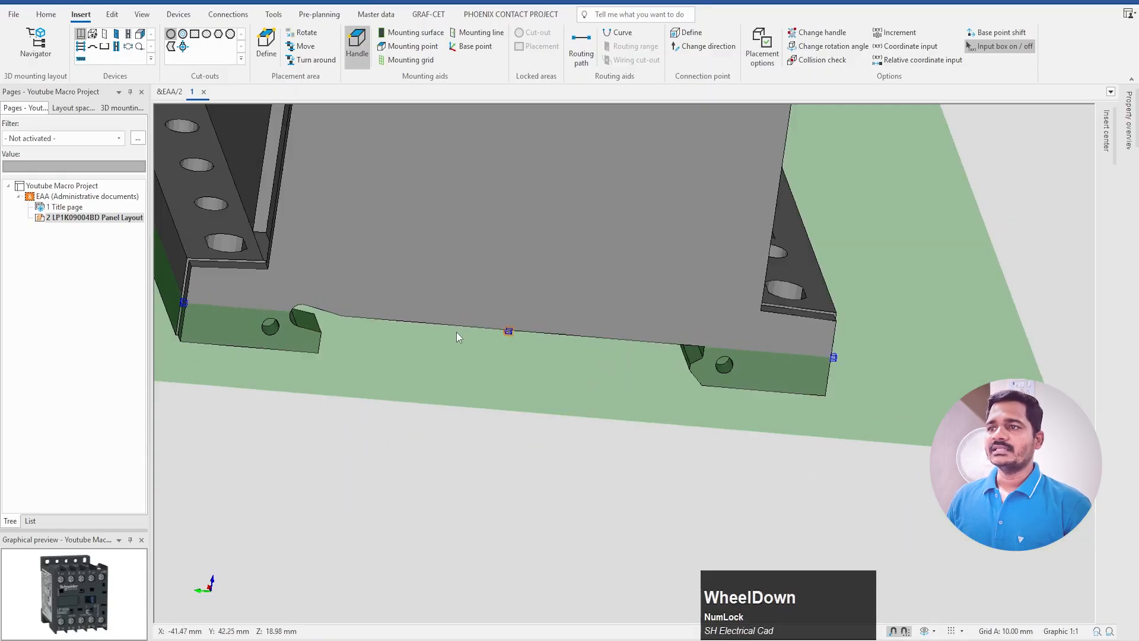
scroll(457, 332, "down", 3)
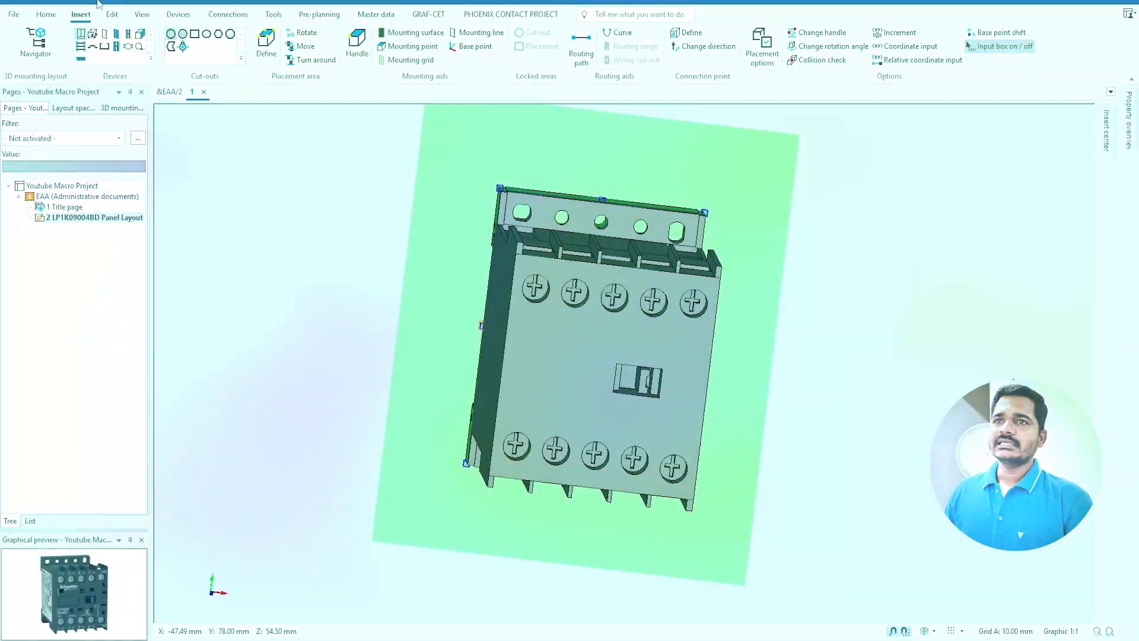
Step: Define a connection point in the first terminal opening at X 5.29 mm, Y 9.39 mm, Z 47.76 mm
left_click(87, 21)
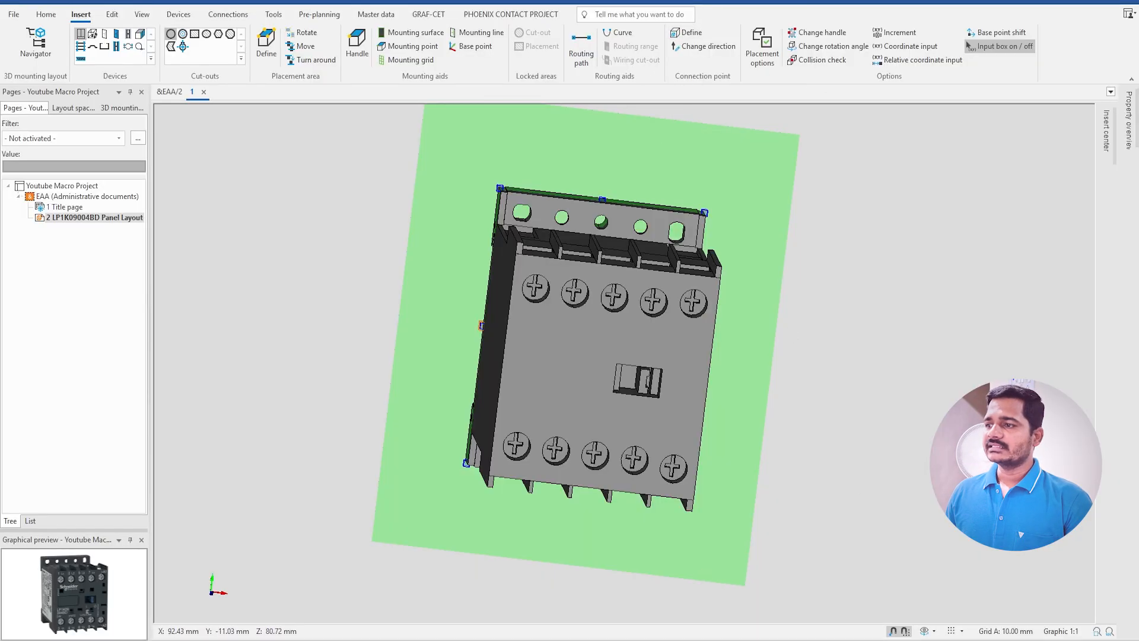
left_click_drag(884, 543, 781, 327)
left_click(688, 32)
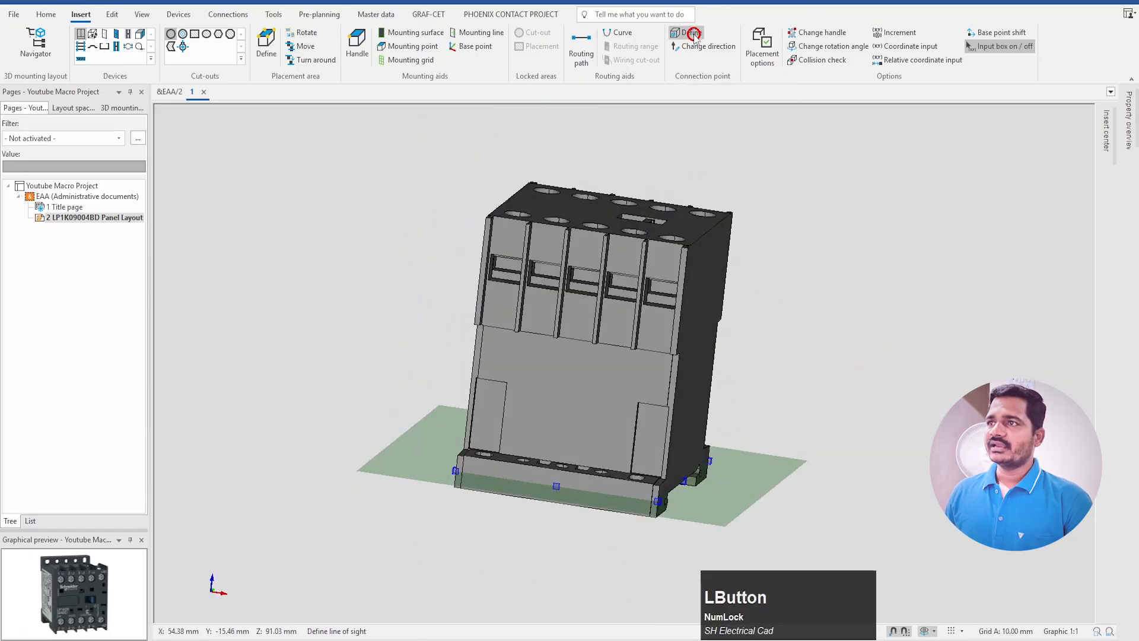
scroll(520, 261, "up", 2)
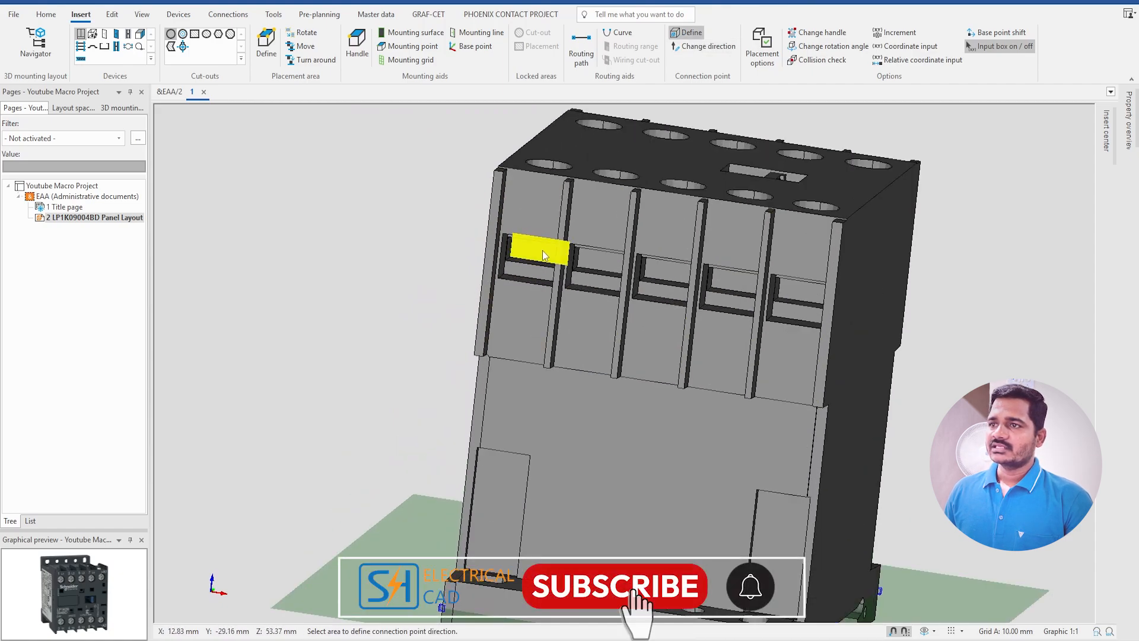
left_click(538, 245)
scroll(535, 243, "up", 3)
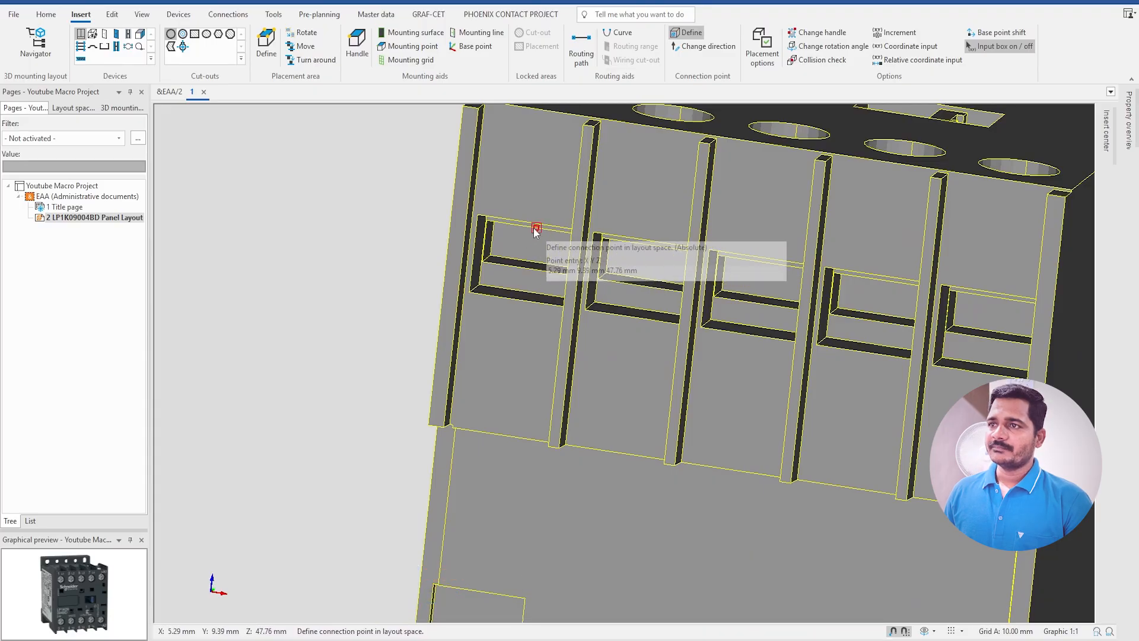
left_click(536, 232)
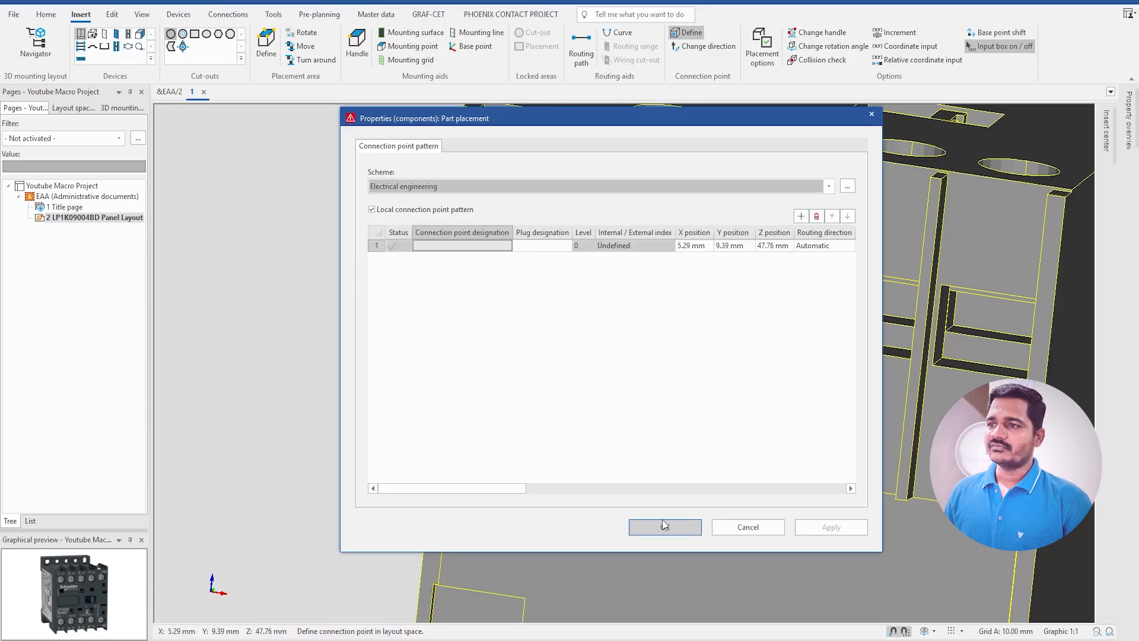
Step: Set the new connection point's designation to 1 and accept the connection point pattern
left_click(469, 244)
type("1")
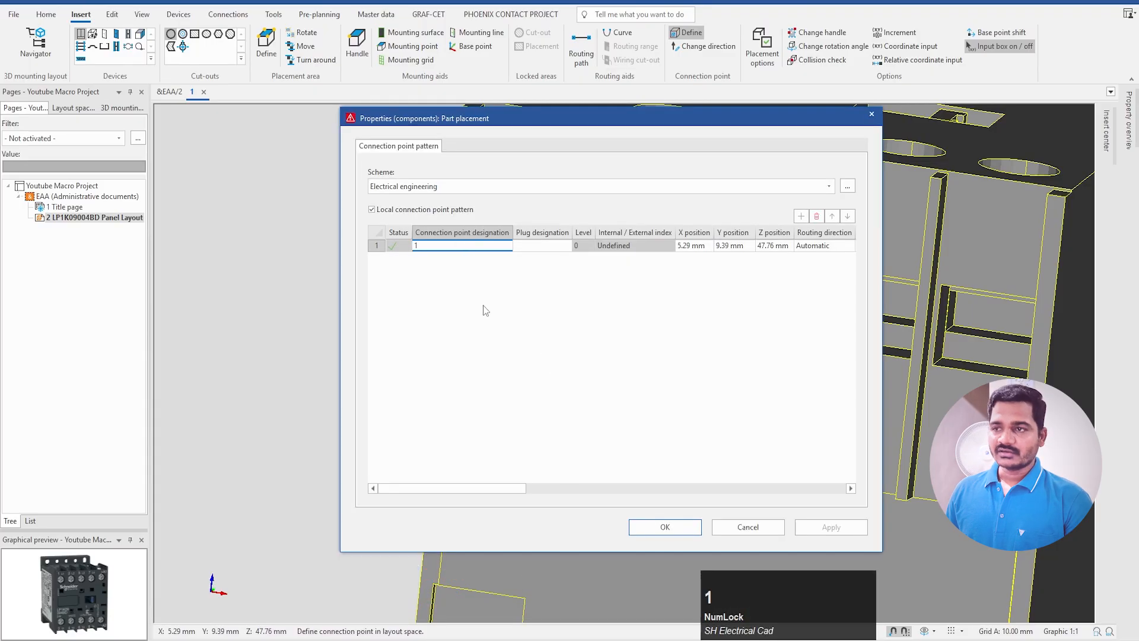
left_click(663, 527)
scroll(582, 153, "down", 3)
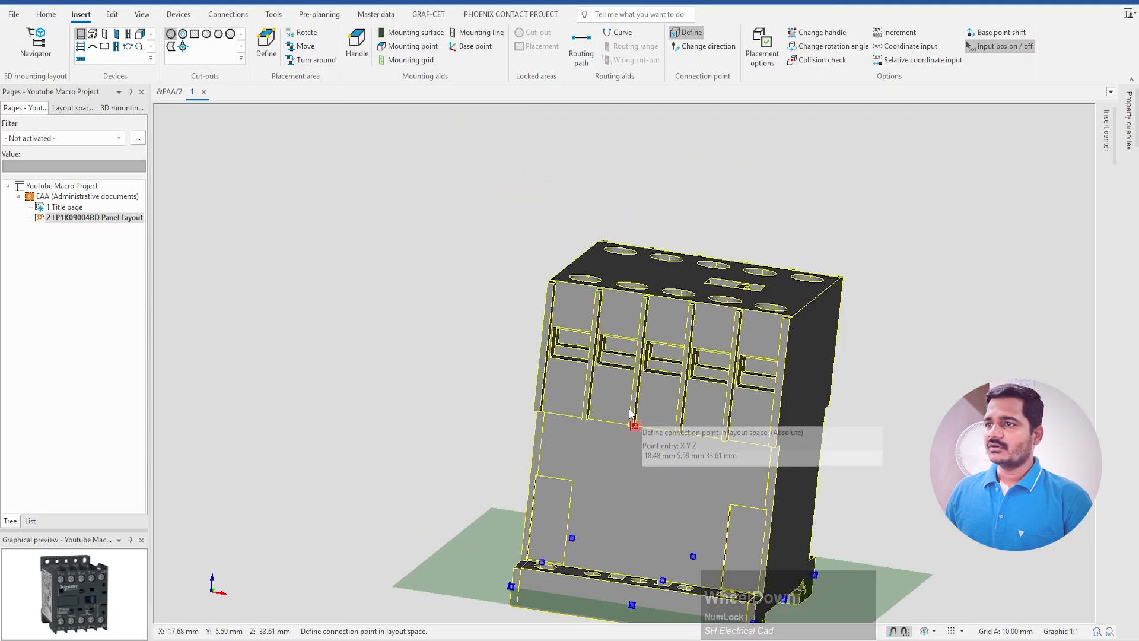
Step: Display the connection point designations, check the position of the first connection point from another angle, and hide the designations again
key("Escape")
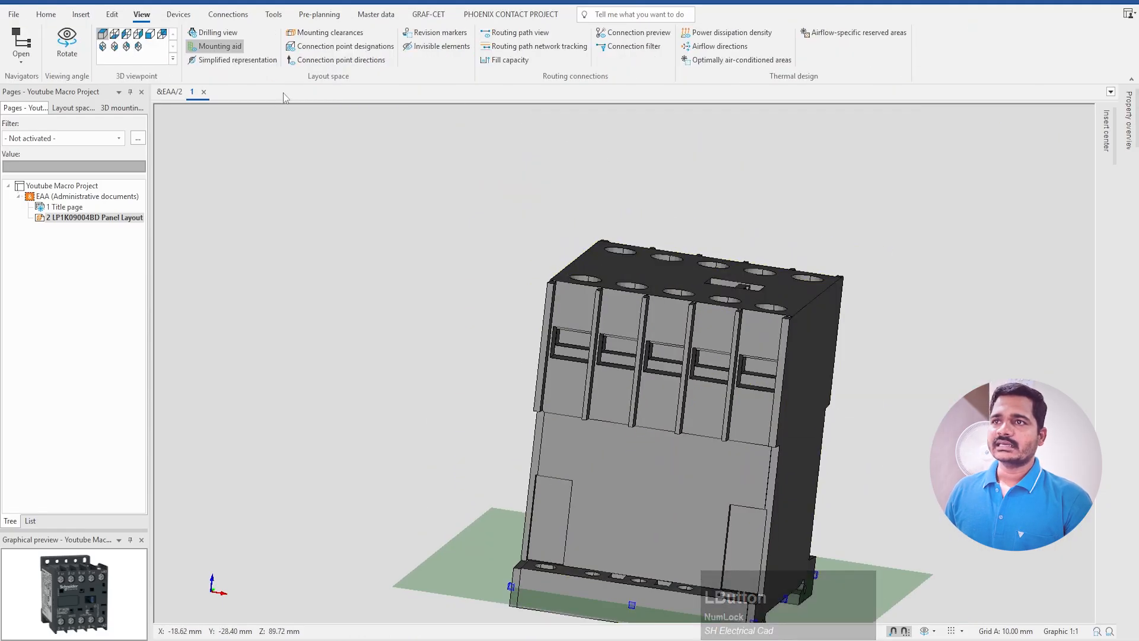
left_click(341, 52)
left_click(927, 634)
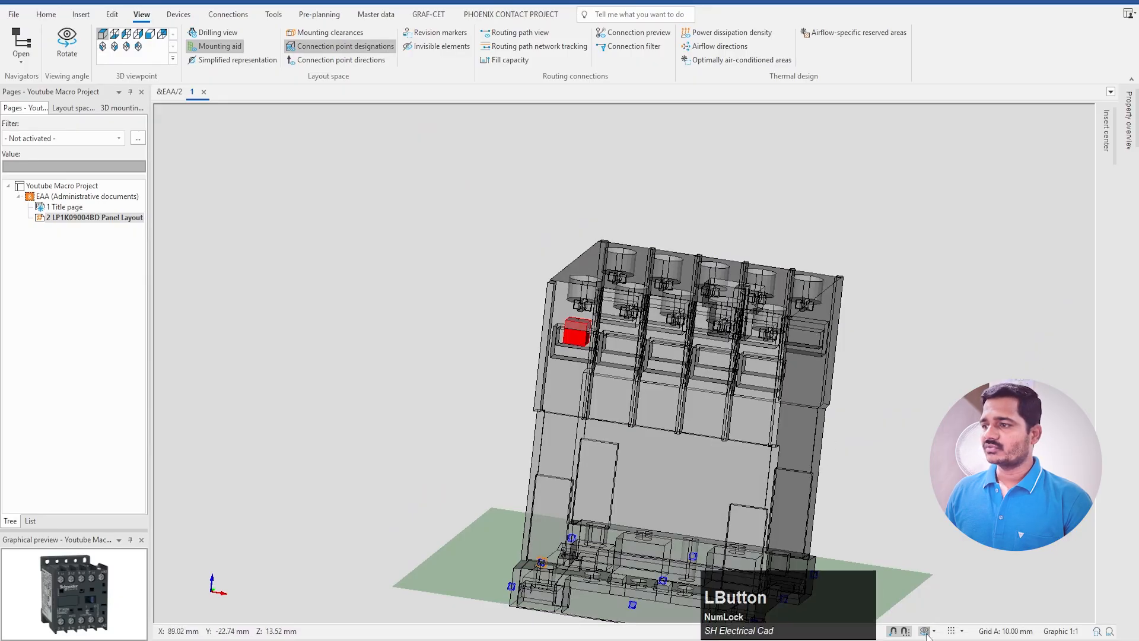
left_click_drag(830, 343, 750, 318)
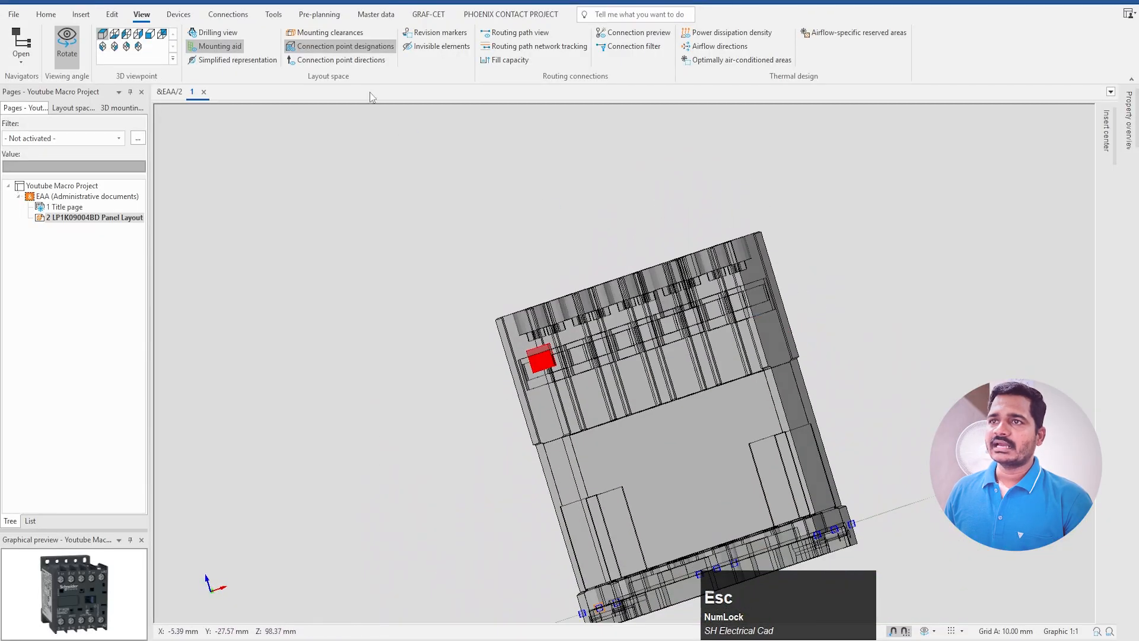
left_click(348, 59)
Step: Define a connection point in the second terminal opening at X 13.94 mm, Y 12.49 mm, Z 47.76 mm with designation 2
left_click(81, 15)
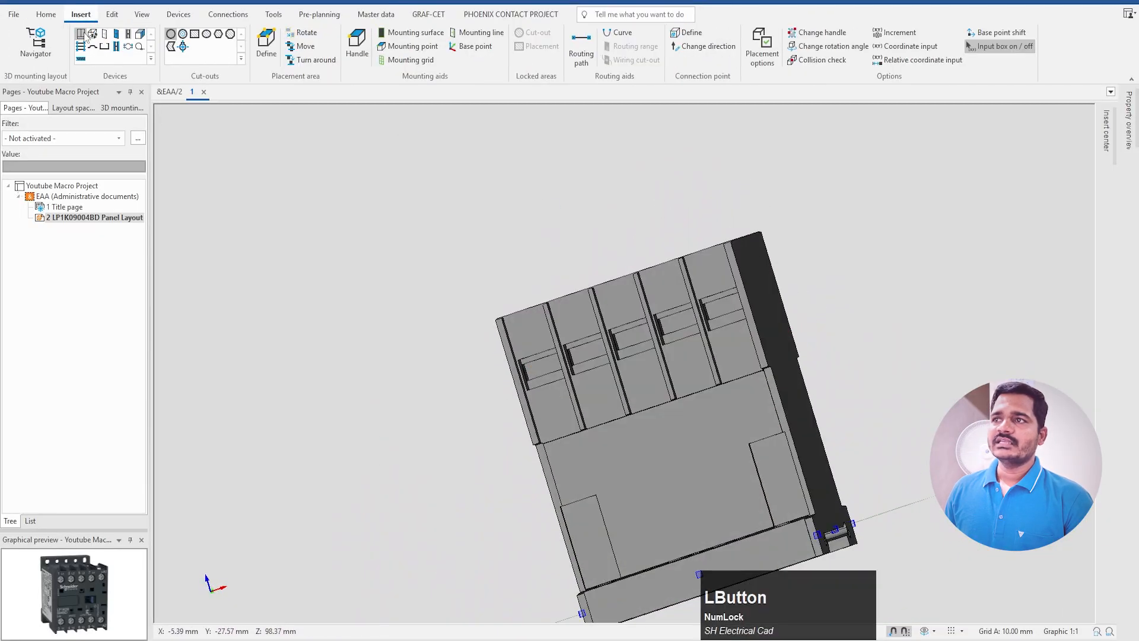
left_click(688, 33)
scroll(574, 341, "up", 3)
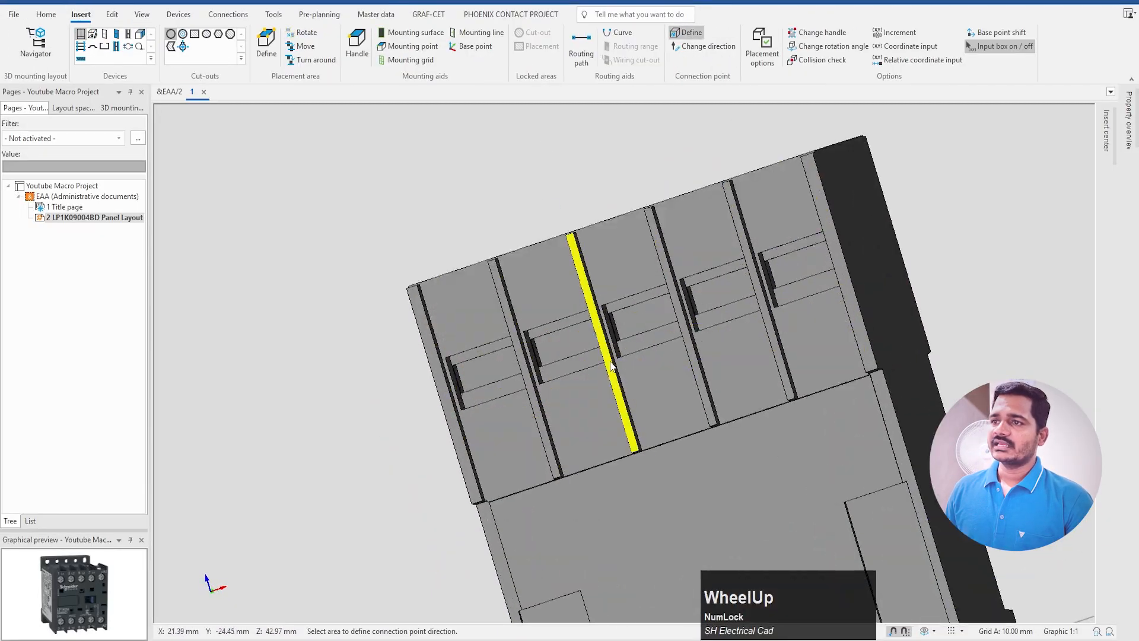
left_click(540, 384)
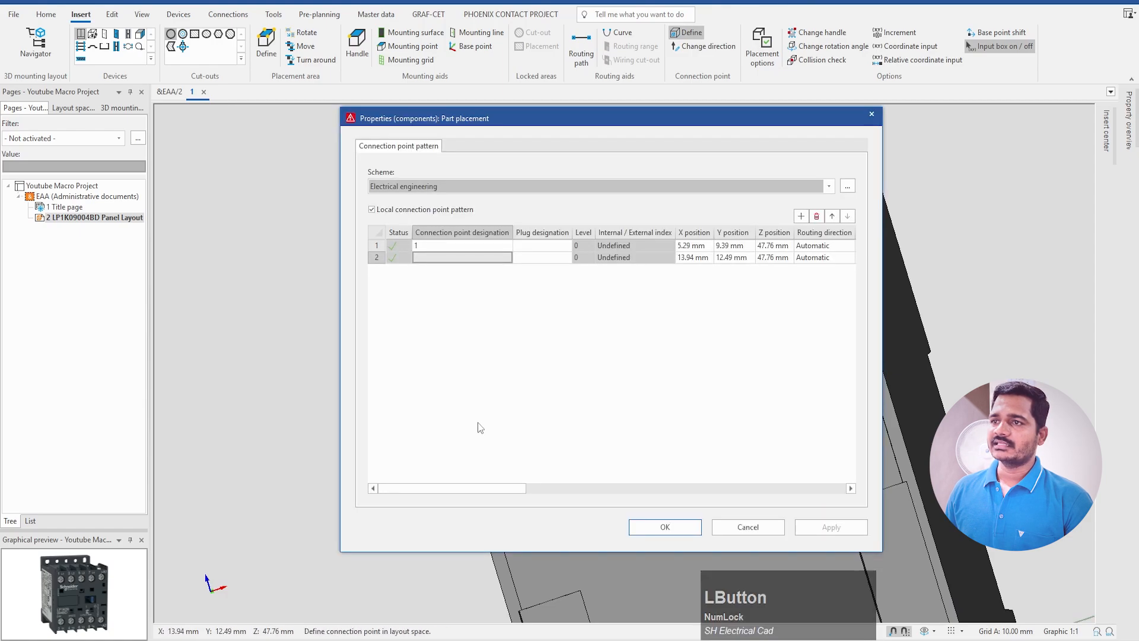
left_click(453, 258)
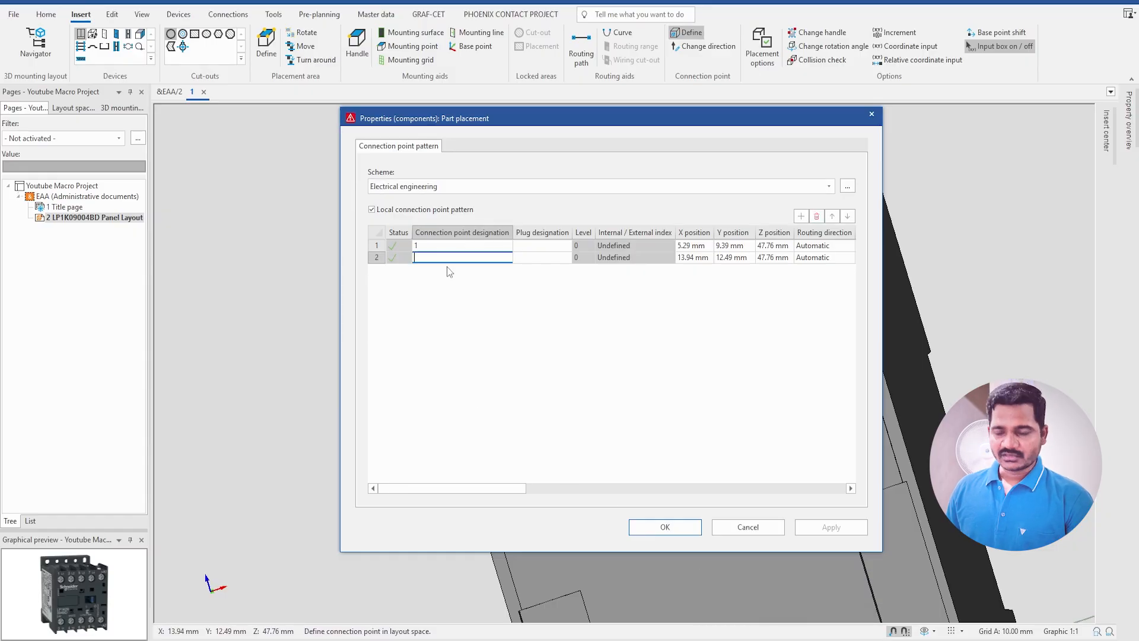
left_click(637, 523)
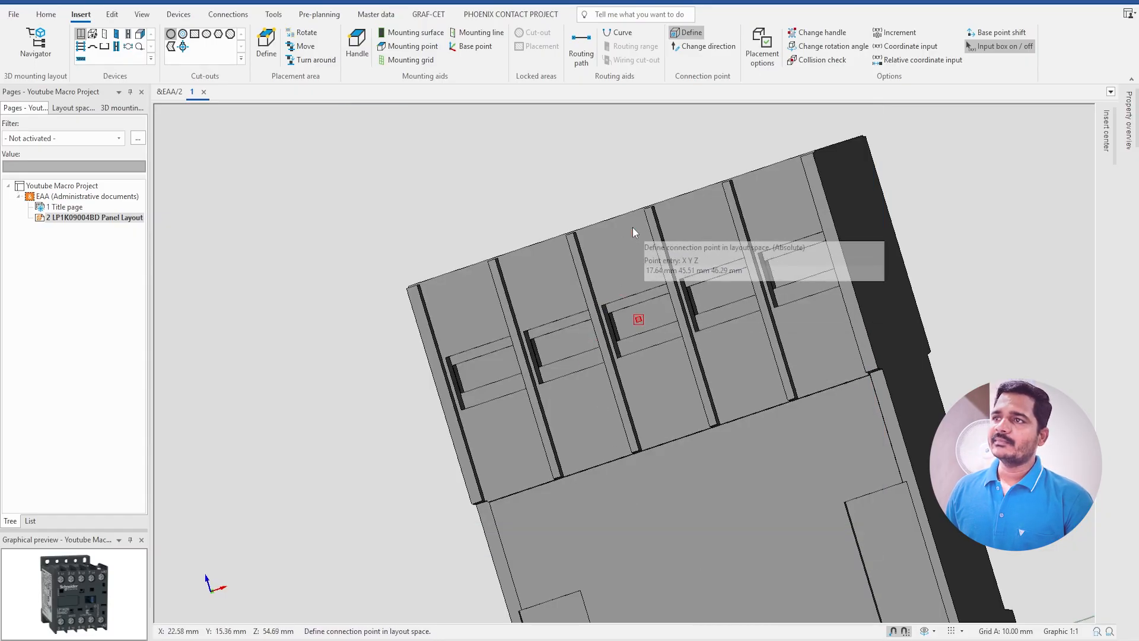
key("Escape")
Step: Define a connection point in the third terminal opening at X 22.58 mm, Y 9.39 mm, Z 47.76 mm with designation 3
left_click(687, 32)
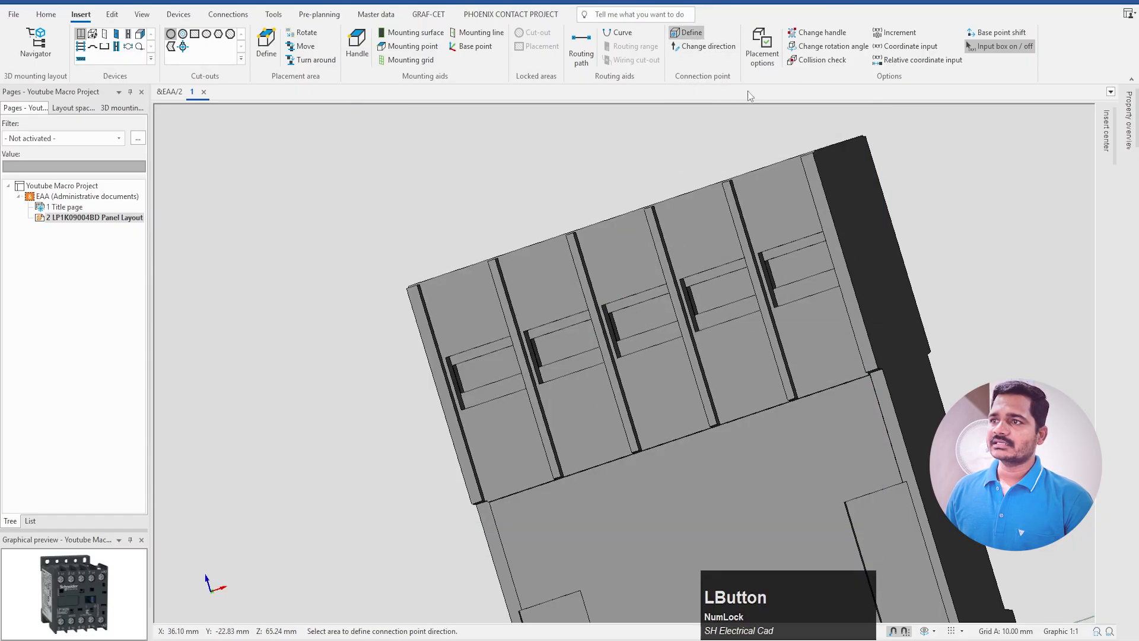
left_click(655, 319)
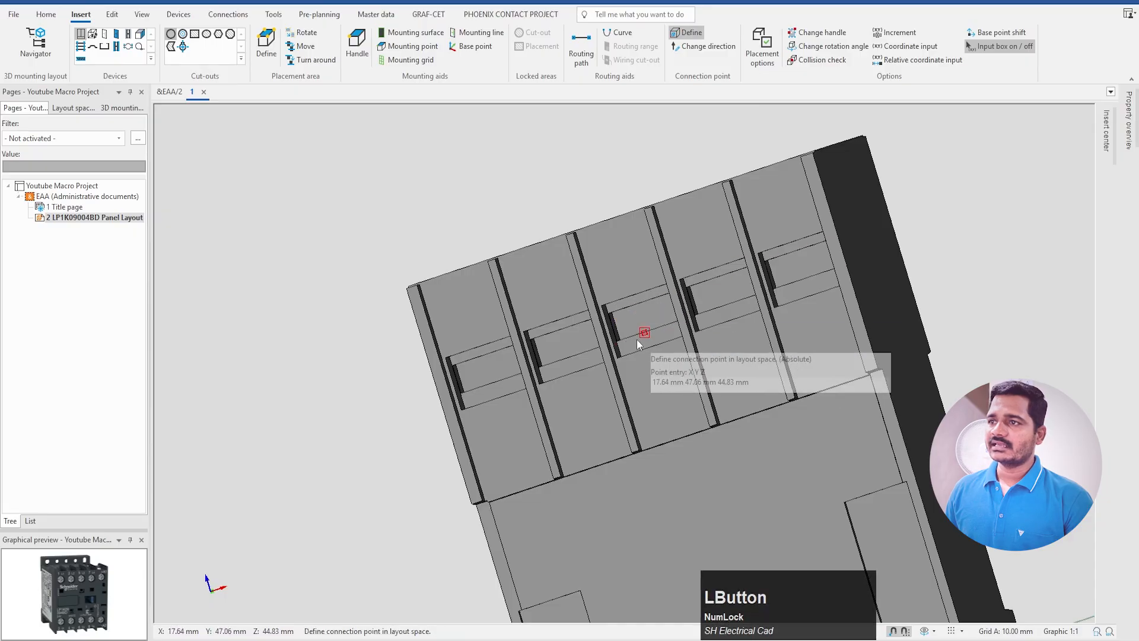
left_click(640, 300)
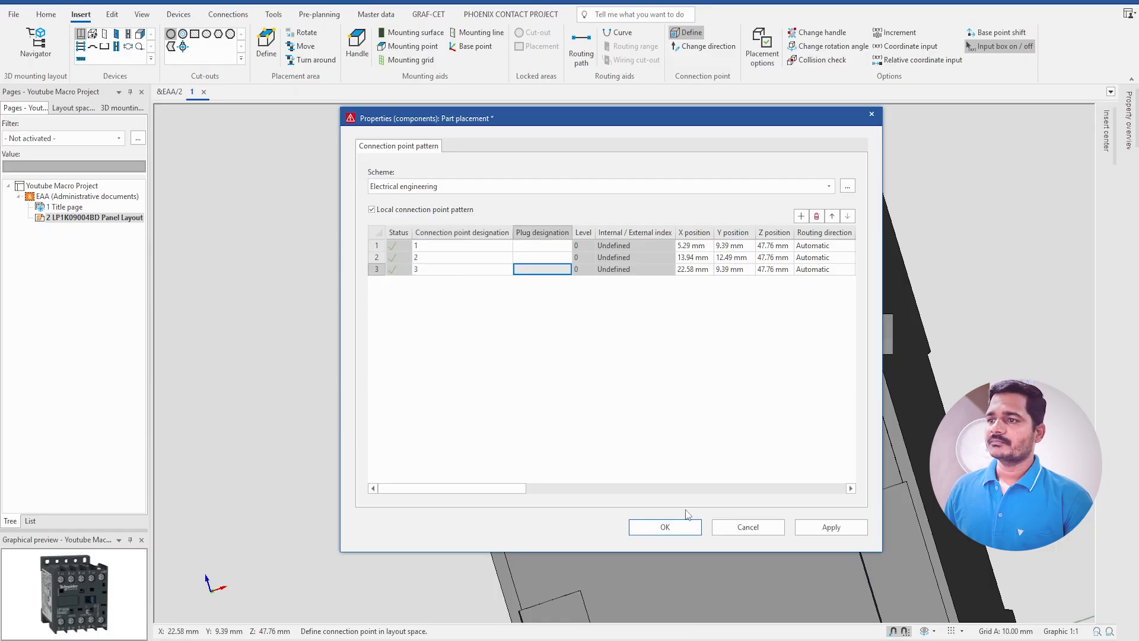
left_click(665, 527)
key("Escape")
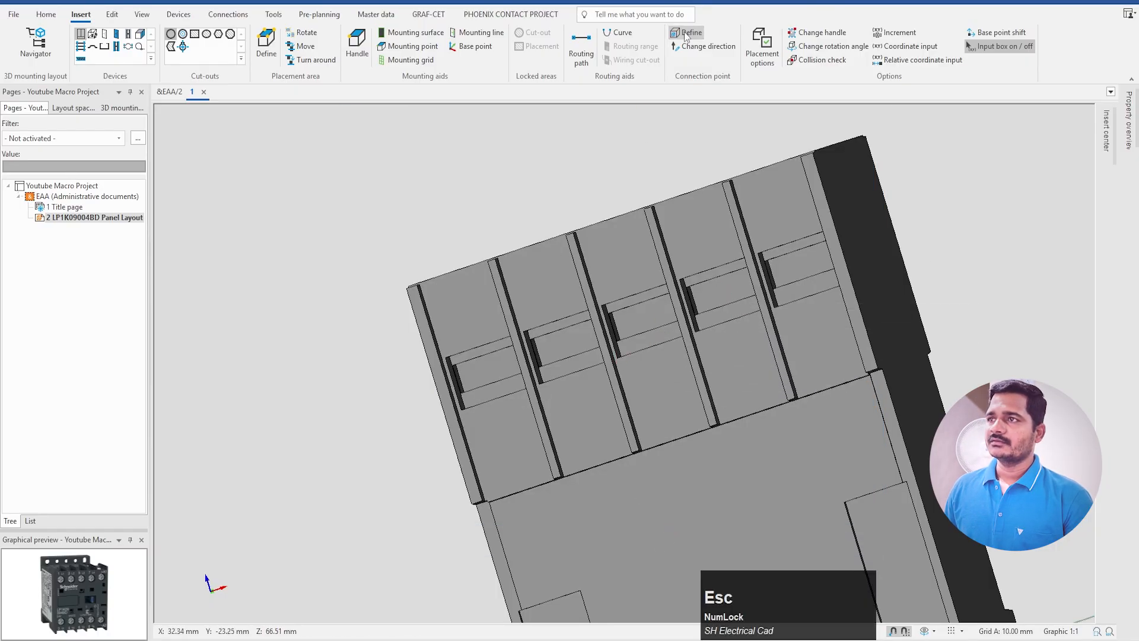
Step: Define a connection point in the fourth terminal opening at X 31.22 mm, Y 9.39 mm, Z 47.76 mm with designation 4
left_click(686, 33)
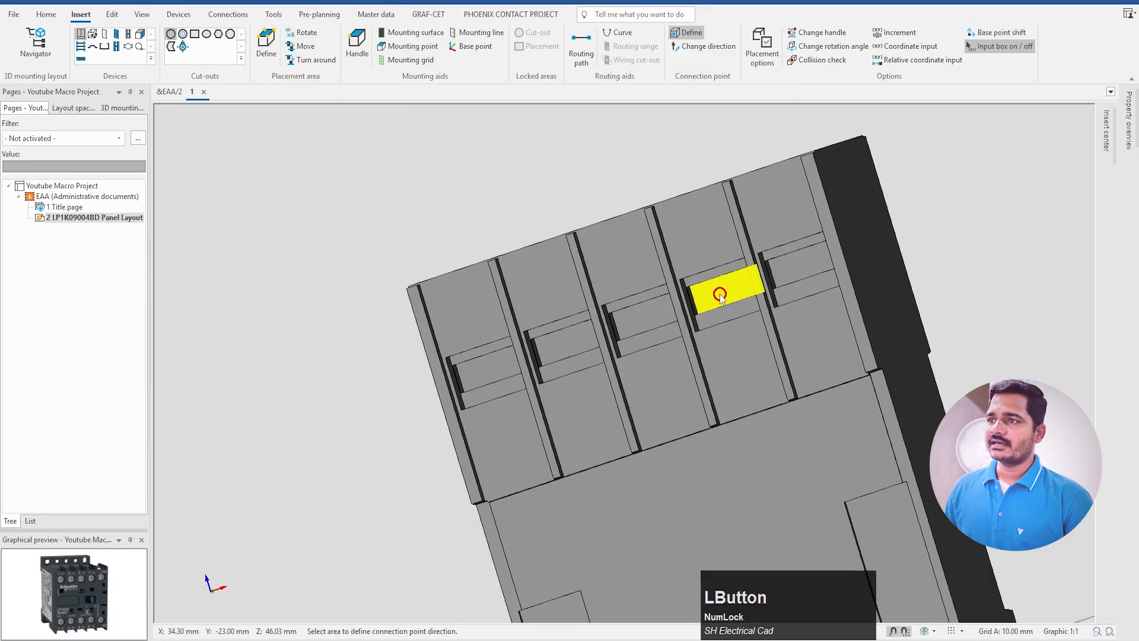
left_click(720, 294)
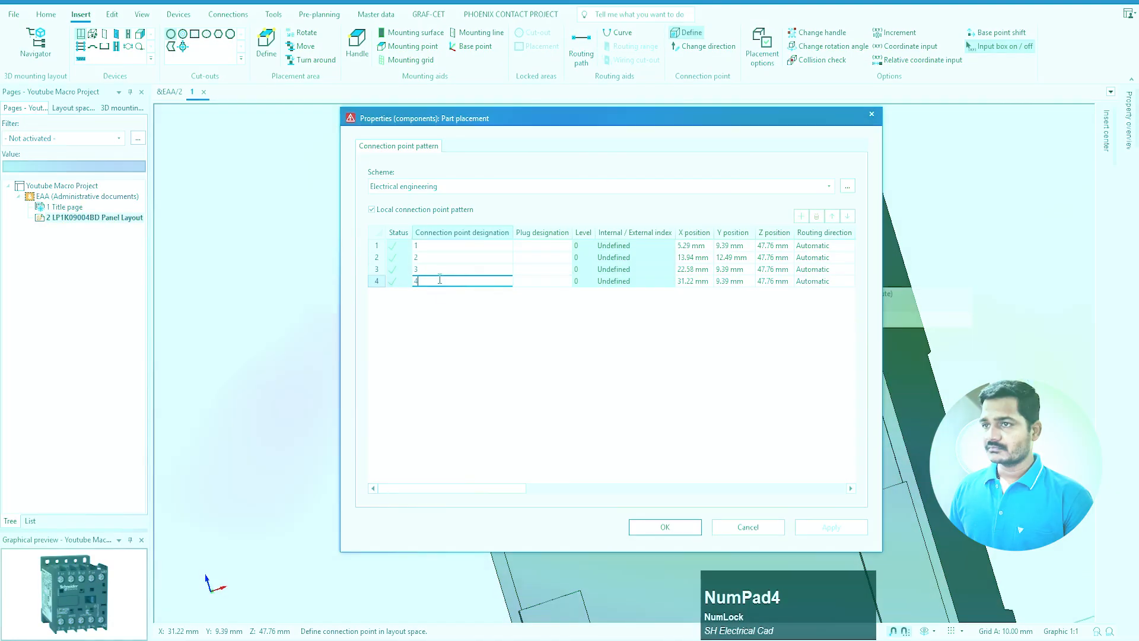
left_click(665, 527)
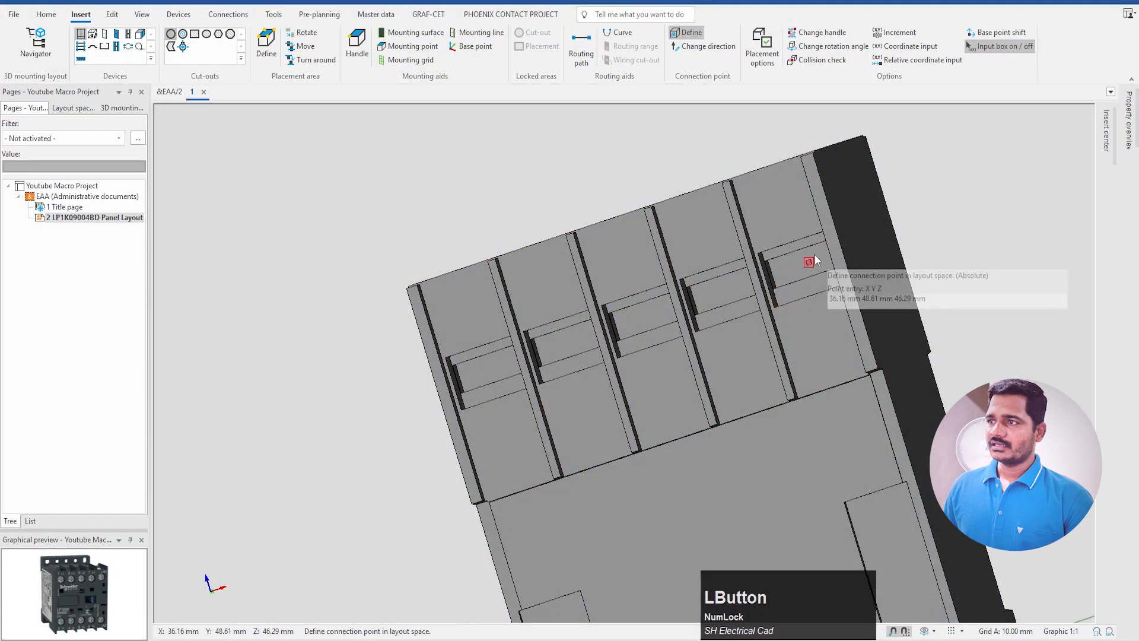
Step: Define another connection point at X 34.97 mm, Y 52.41 mm, Z 48.71 mm with designation 5
left_click(815, 256)
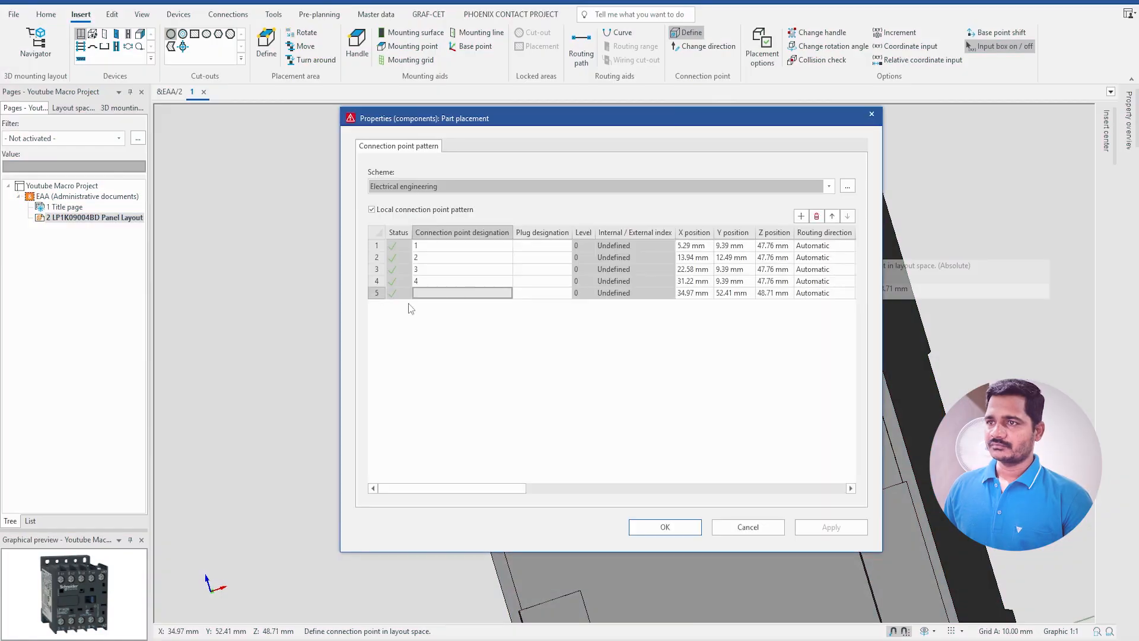
type("5")
left_click(666, 528)
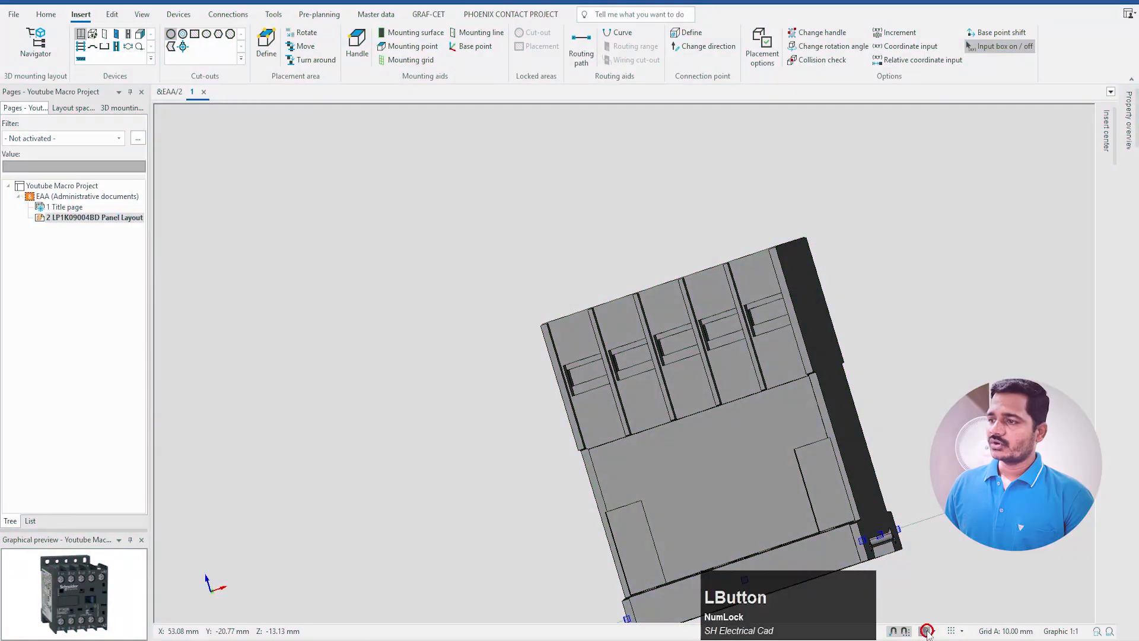
Step: Define a connection point midway along the upper edge of the opposite side's first terminal opening at X 39.90 mm, Y 52.41 mm, Z 48.71 mm
left_click_drag(949, 427, 681, 206)
left_click(692, 34)
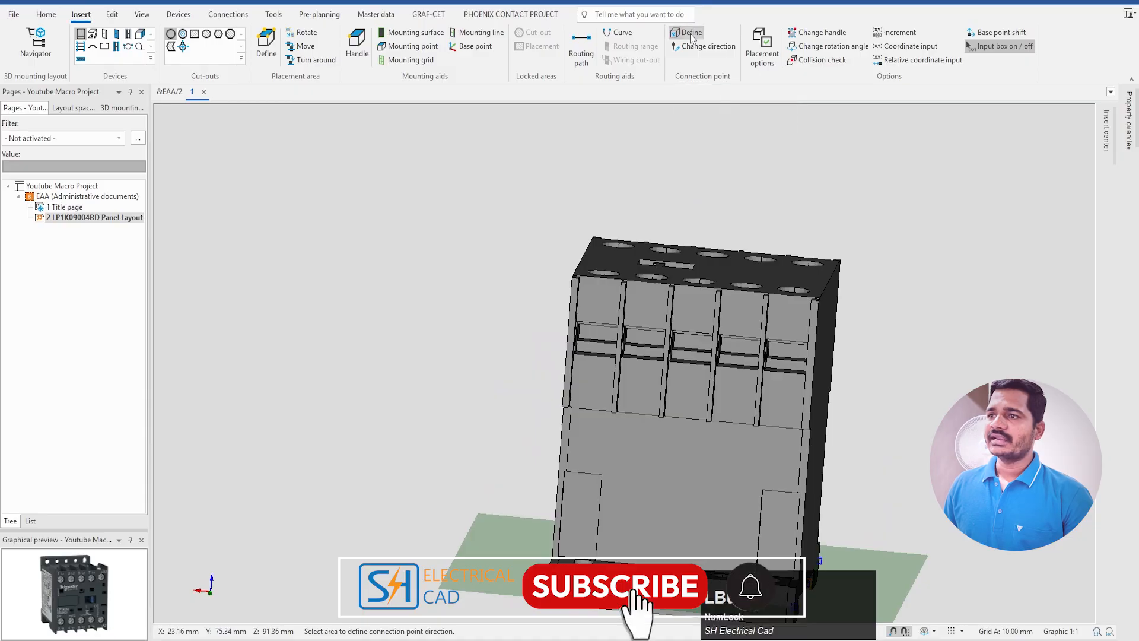
left_click(596, 340)
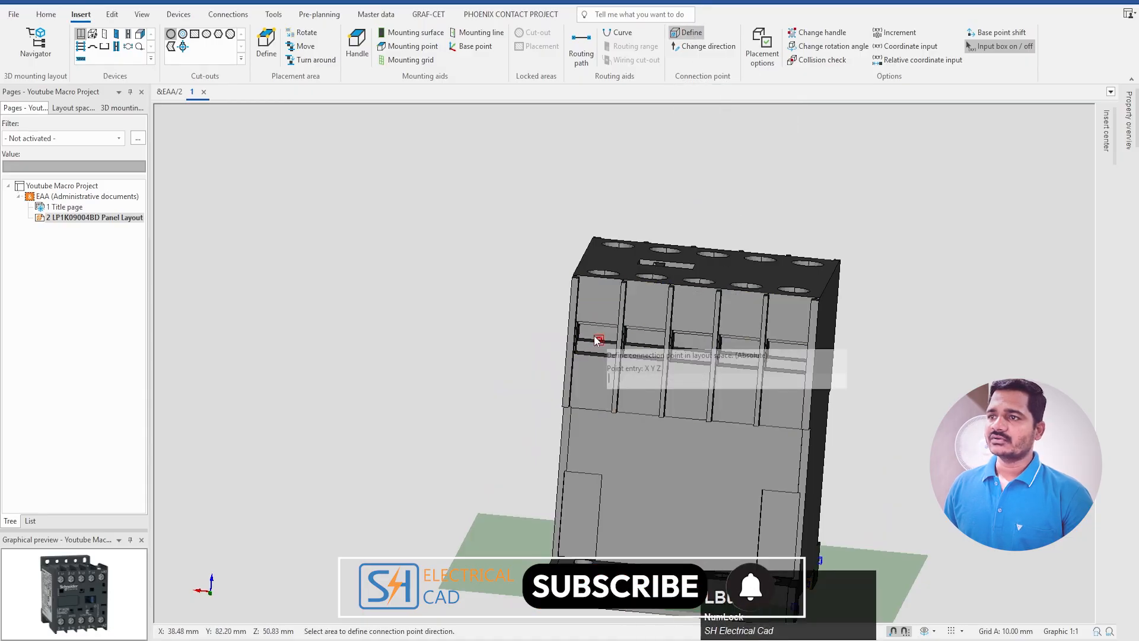
scroll(606, 336, "up", 5)
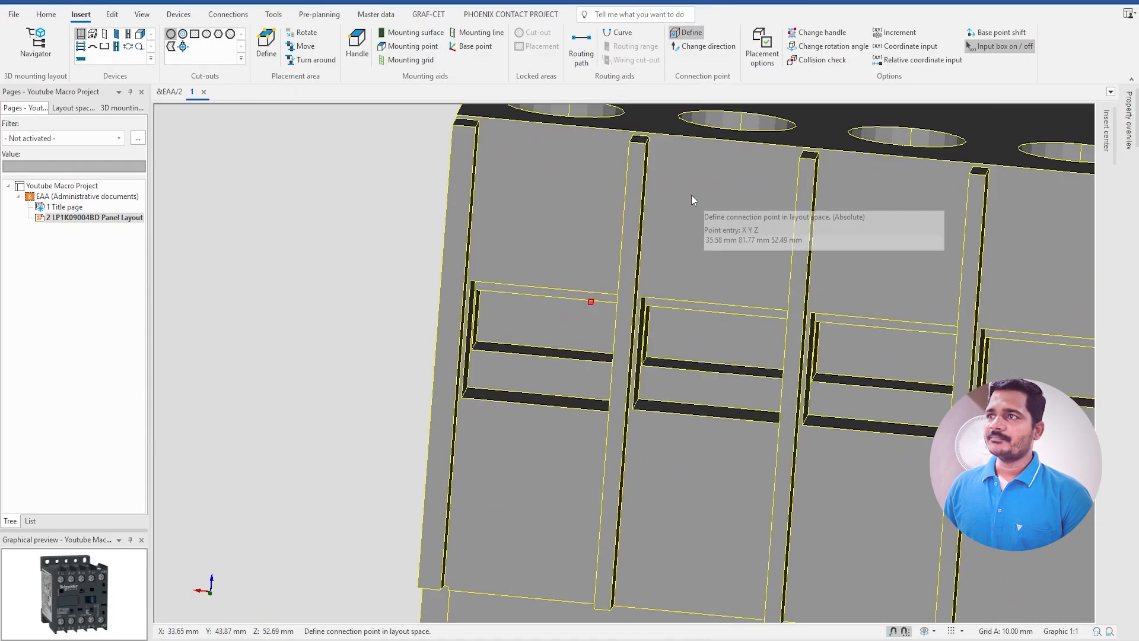
left_click(529, 335)
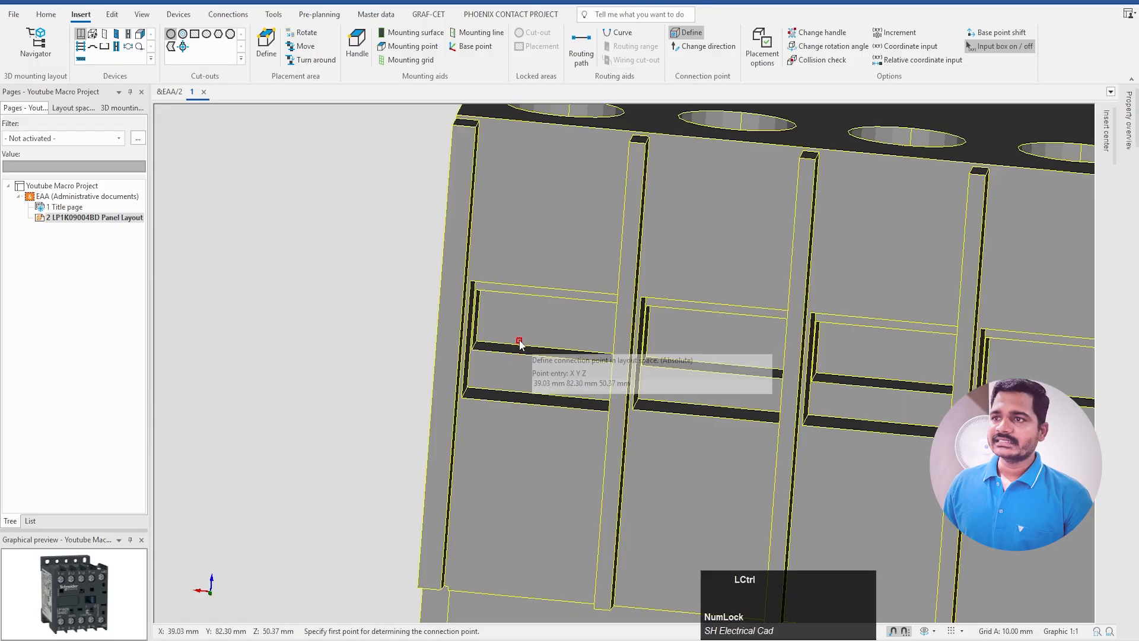
left_click(473, 284)
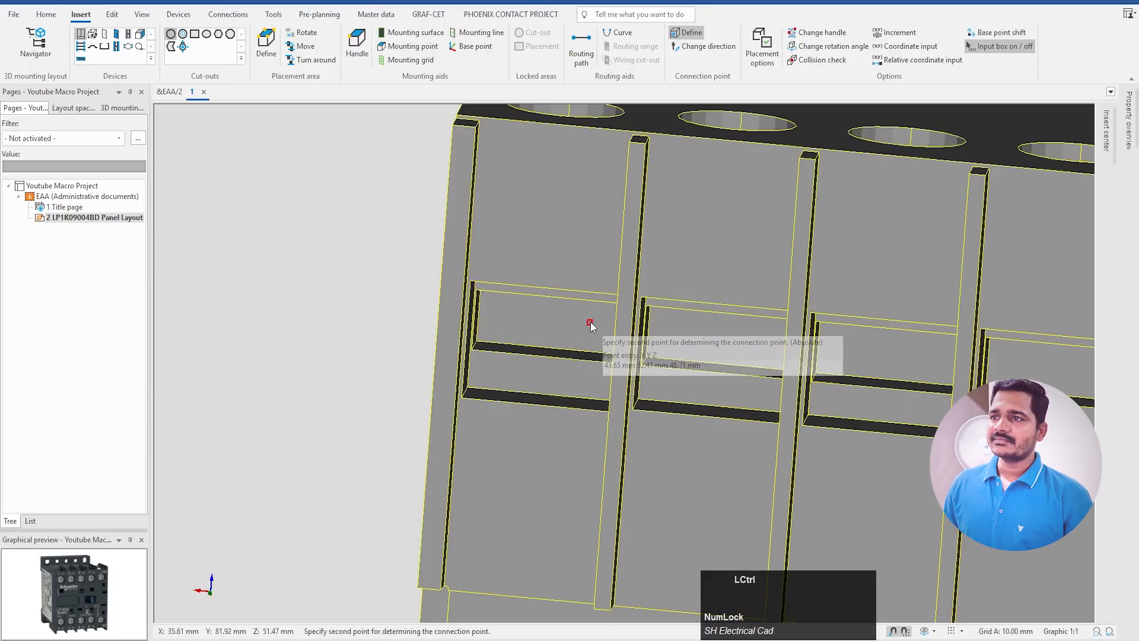
left_click(619, 297)
Step: Set the new connection point's designation to 6, accept the connection point pattern and end the connection point definition
left_click(453, 305)
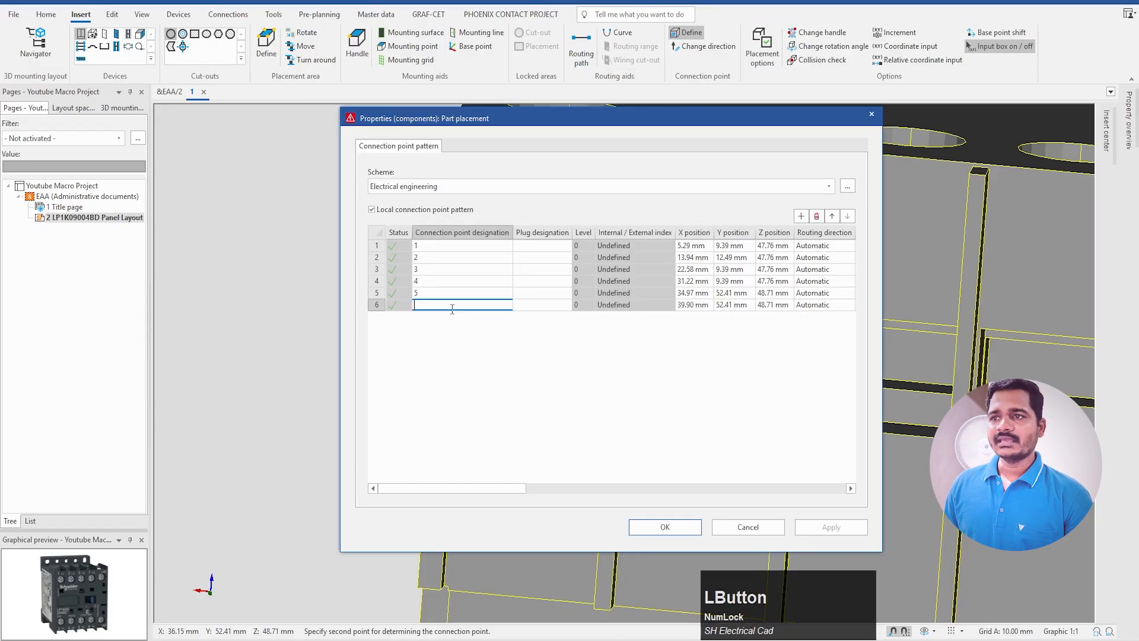
type("6")
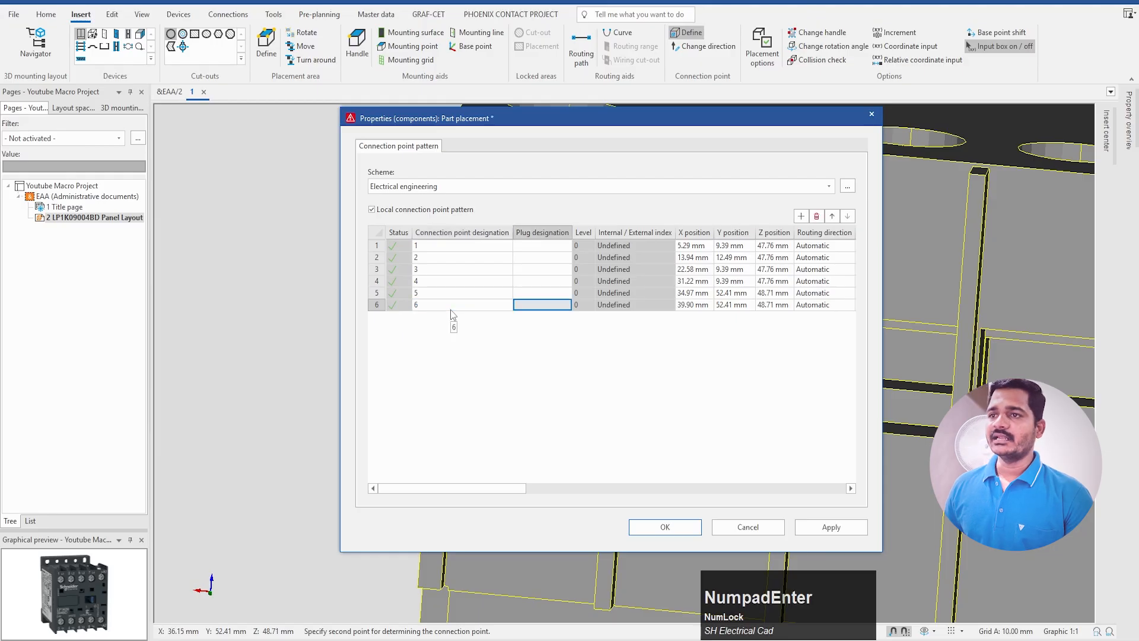
left_click(675, 534)
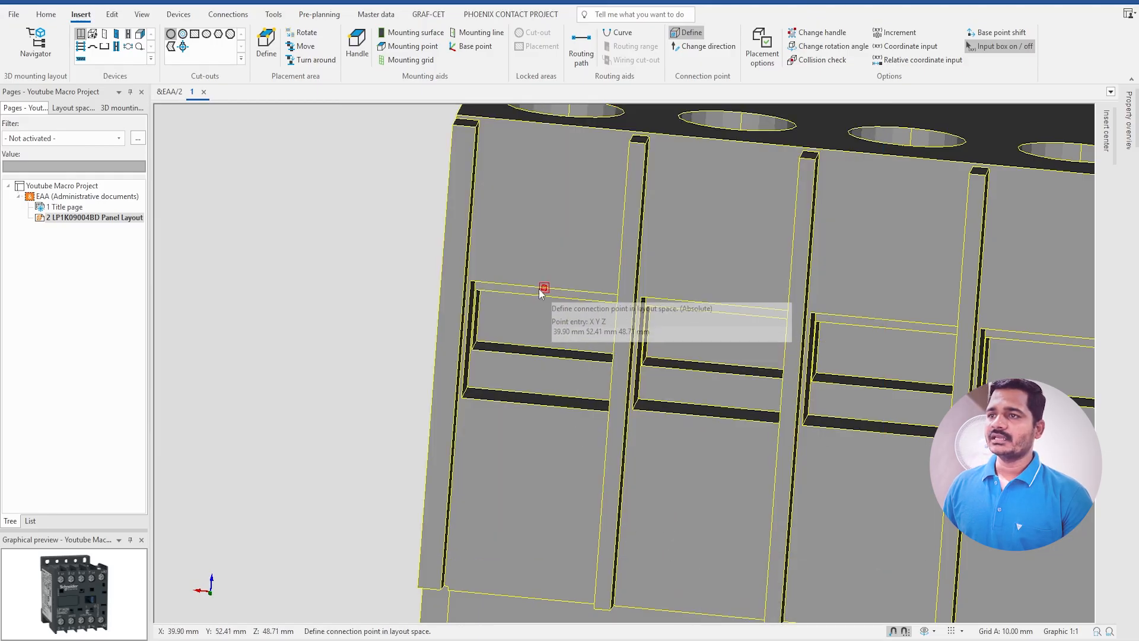
scroll(566, 378, "down", 3)
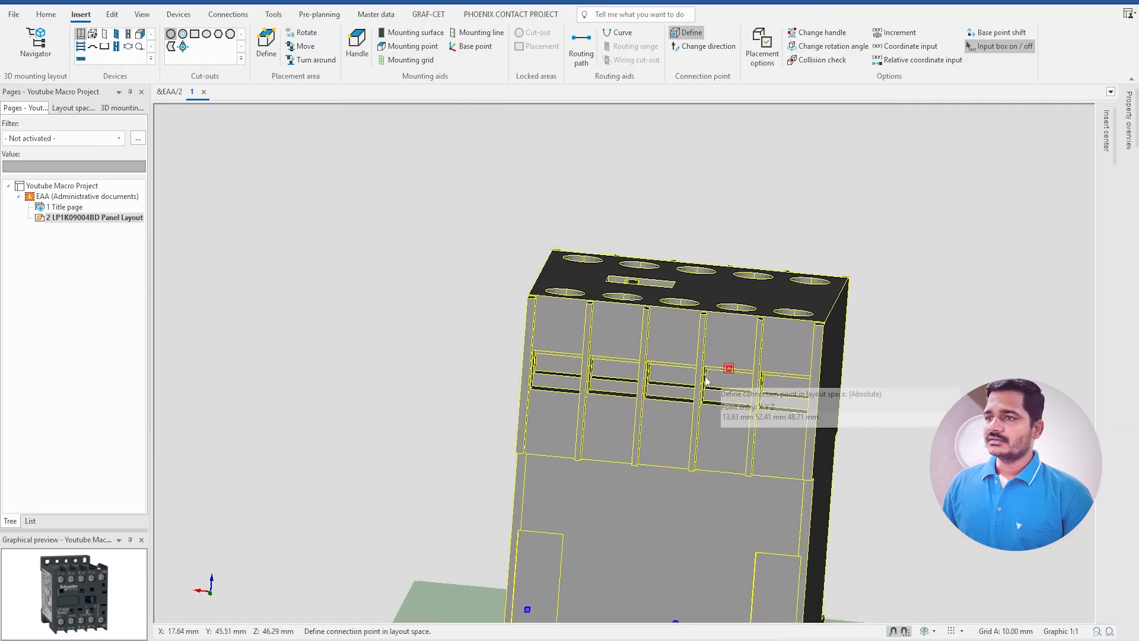
key("Escape")
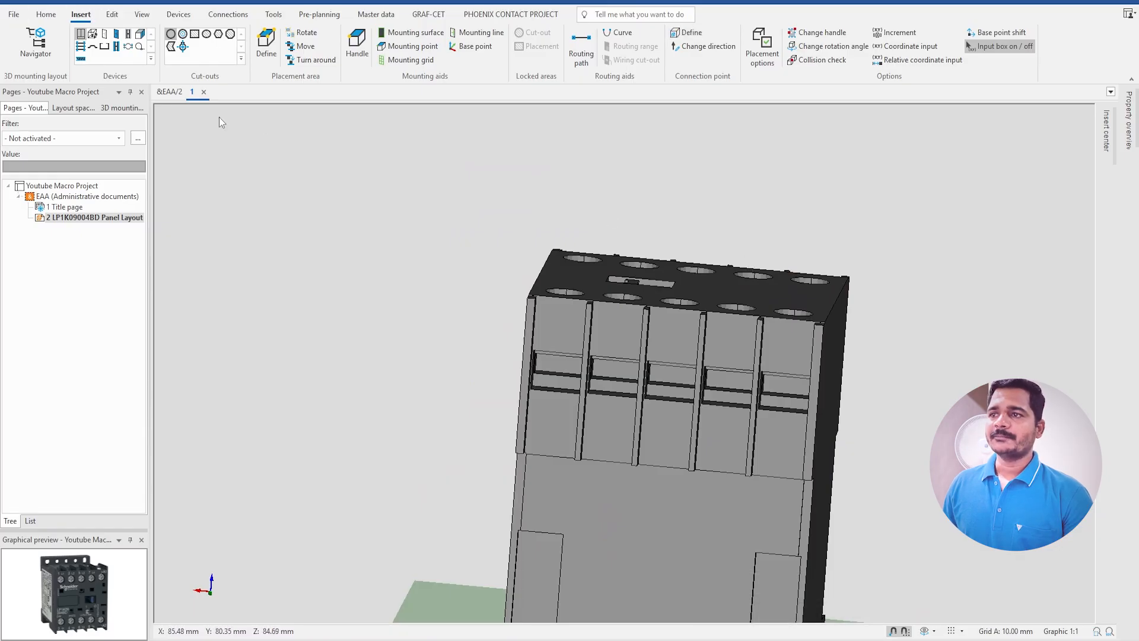
Step: Display the connection point designations with the contactor body shown see-through
left_click(142, 14)
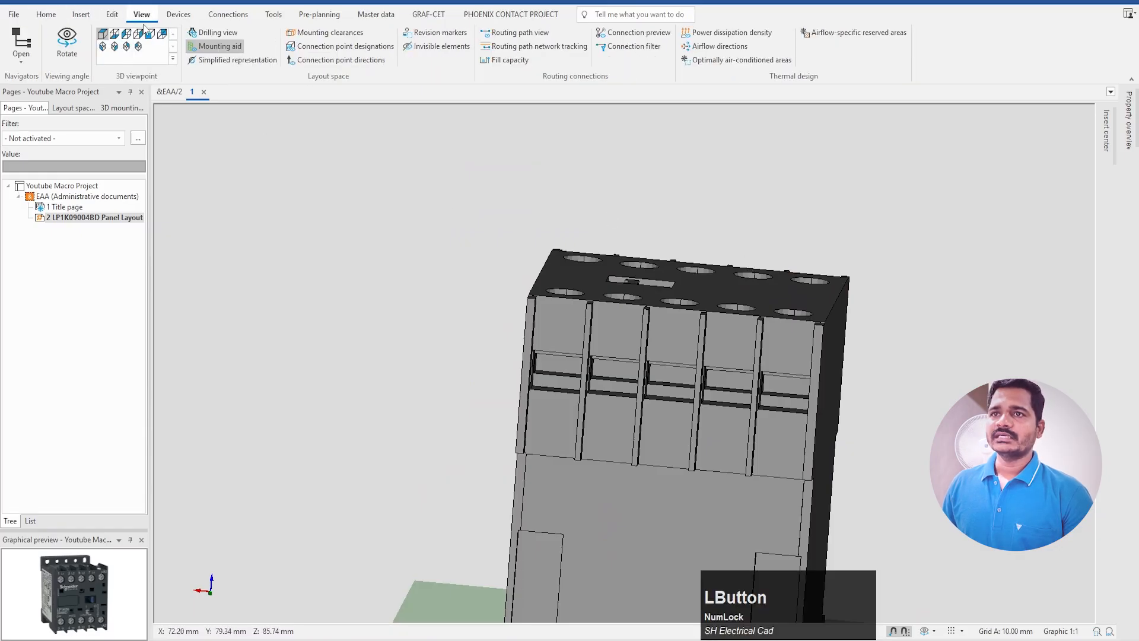
left_click(341, 59)
left_click_drag(860, 414, 731, 373)
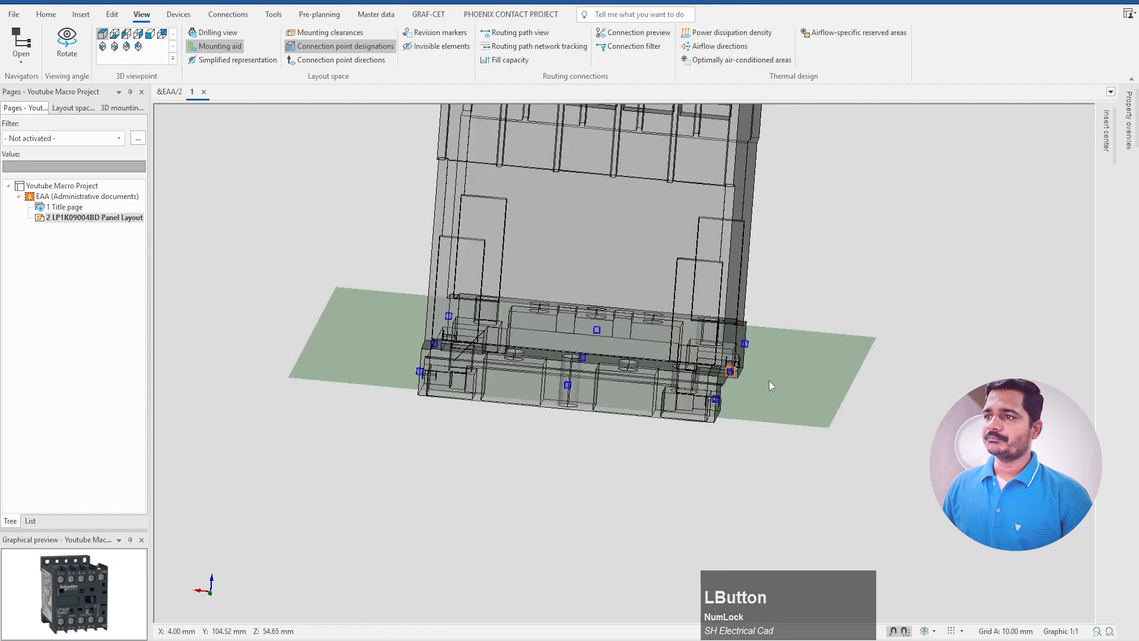
left_click(925, 626)
left_click(924, 628)
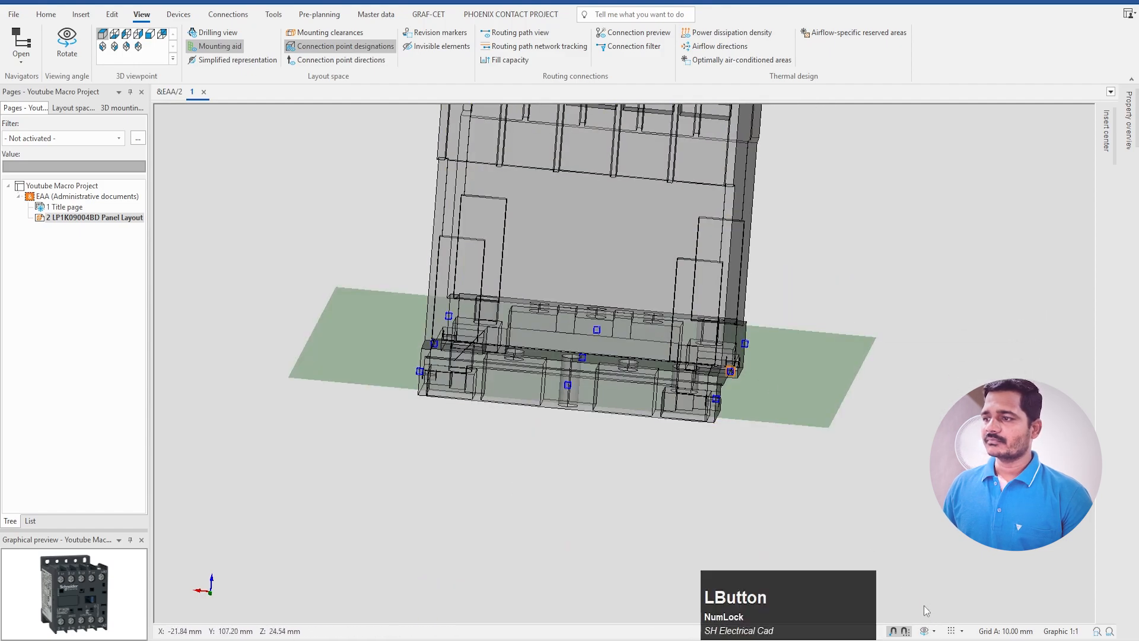
left_click(925, 631)
Step: Examine the contactor from above and compare the positions of connection points 5 and 6 with the terminal openings
left_click_drag(866, 360, 787, 421)
scroll(730, 373, "down", 2)
scroll(599, 303, "up", 3)
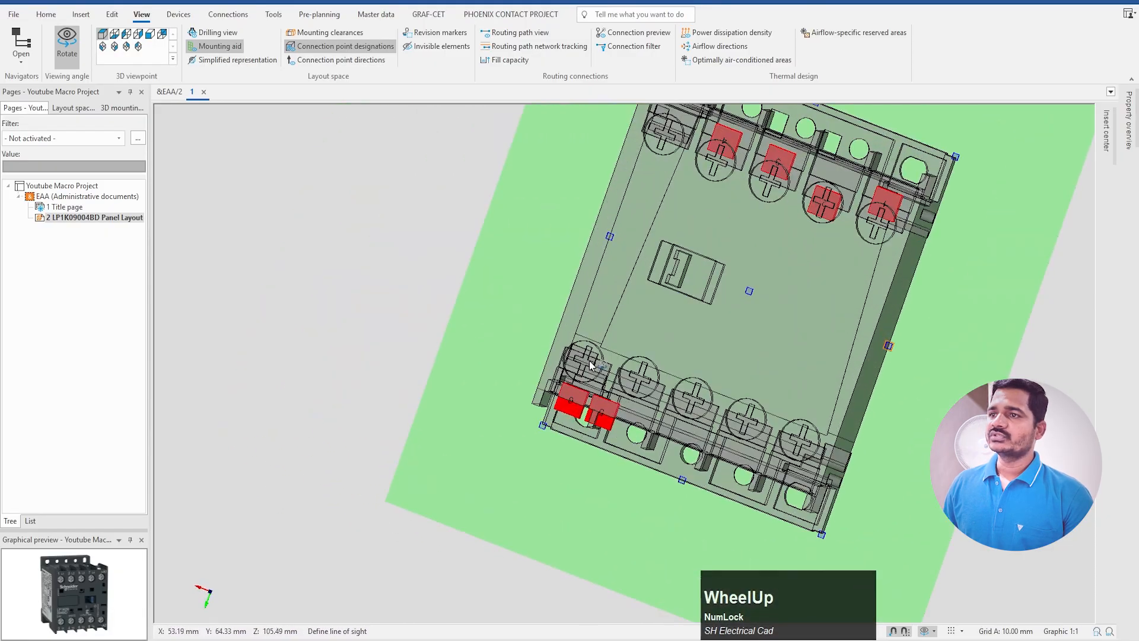
key("Escape")
scroll(556, 427, "down", 1)
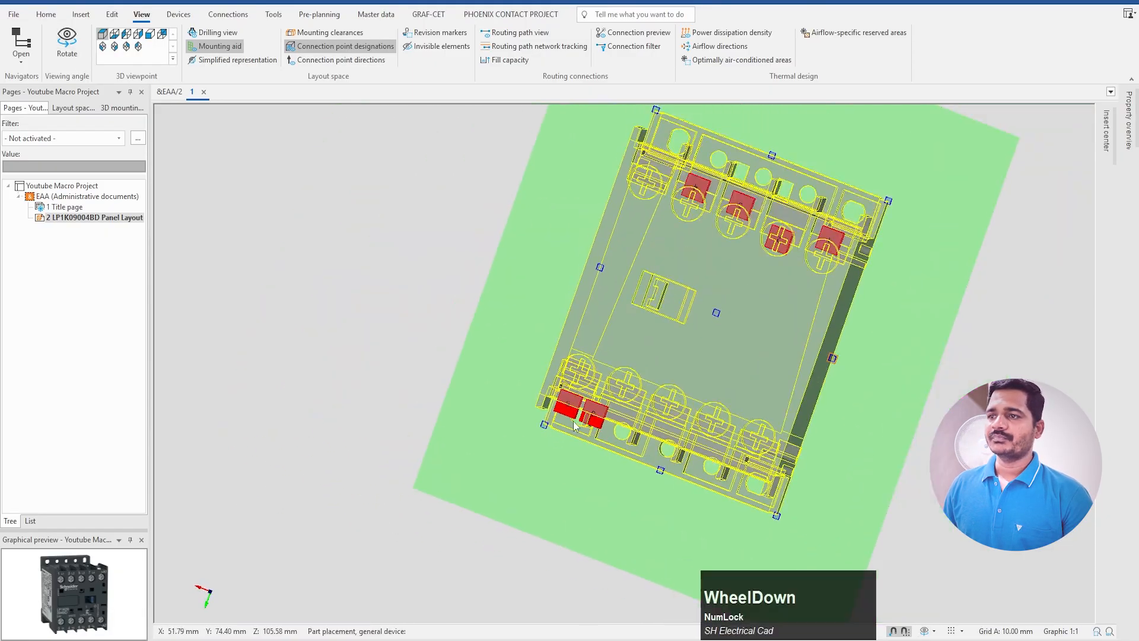
scroll(588, 426, "up", 5)
left_click(539, 381)
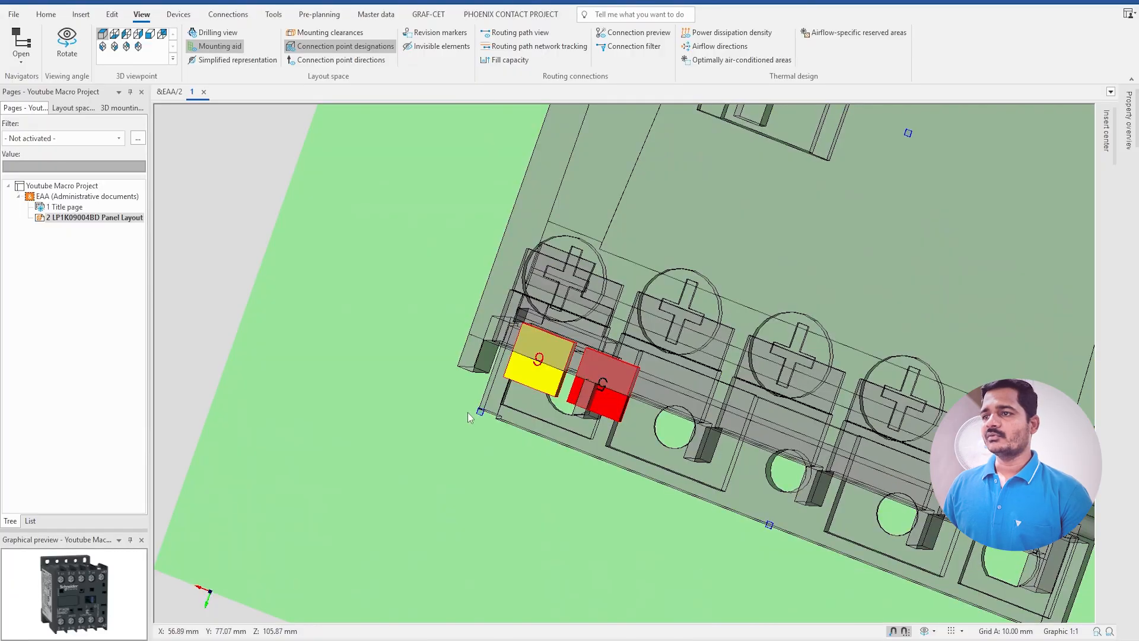
Step: Delete connection points 5 and 6 from the contactor's connection point pattern and accept the change
scroll(475, 416, "down", 3)
middle_click_drag(509, 400, 514, 442)
double_click(520, 431)
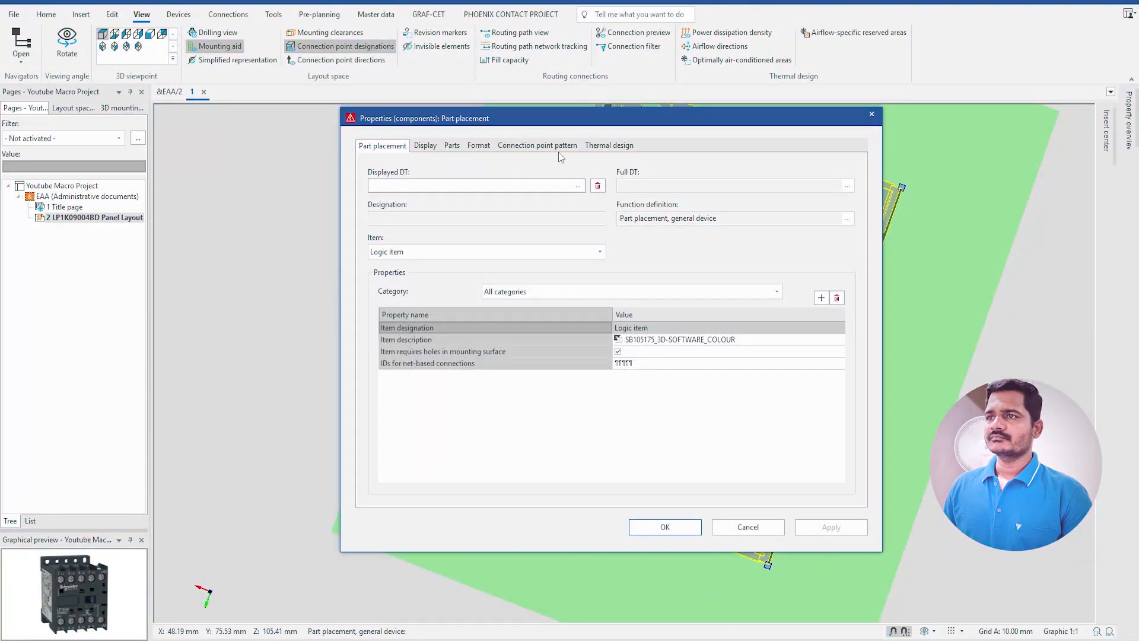
left_click(537, 145)
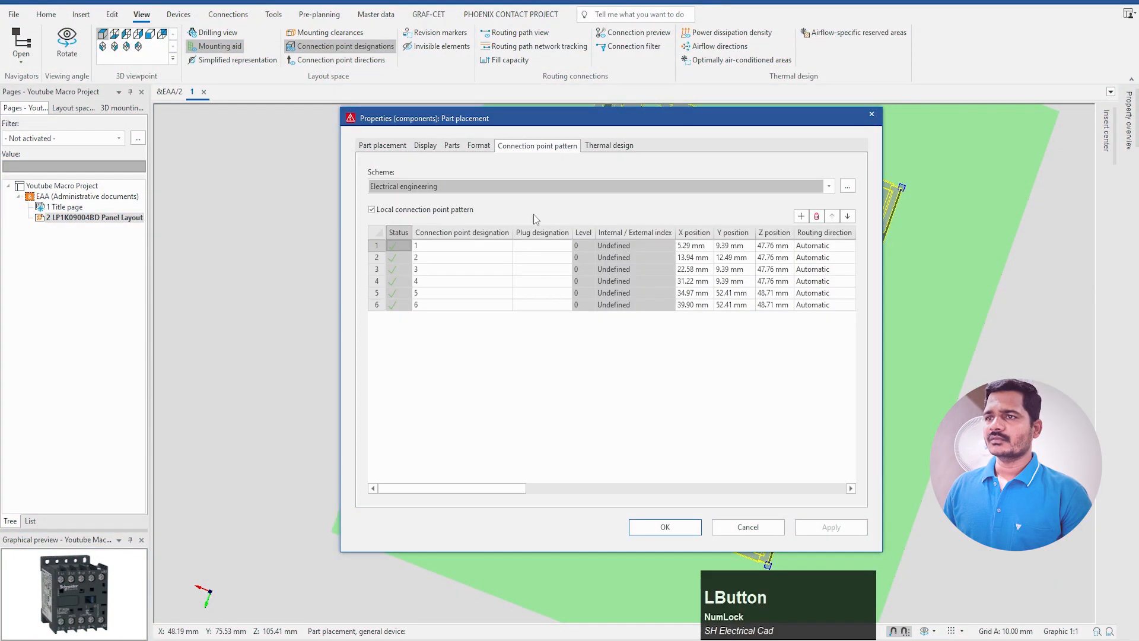
left_click_drag(416, 295, 421, 303)
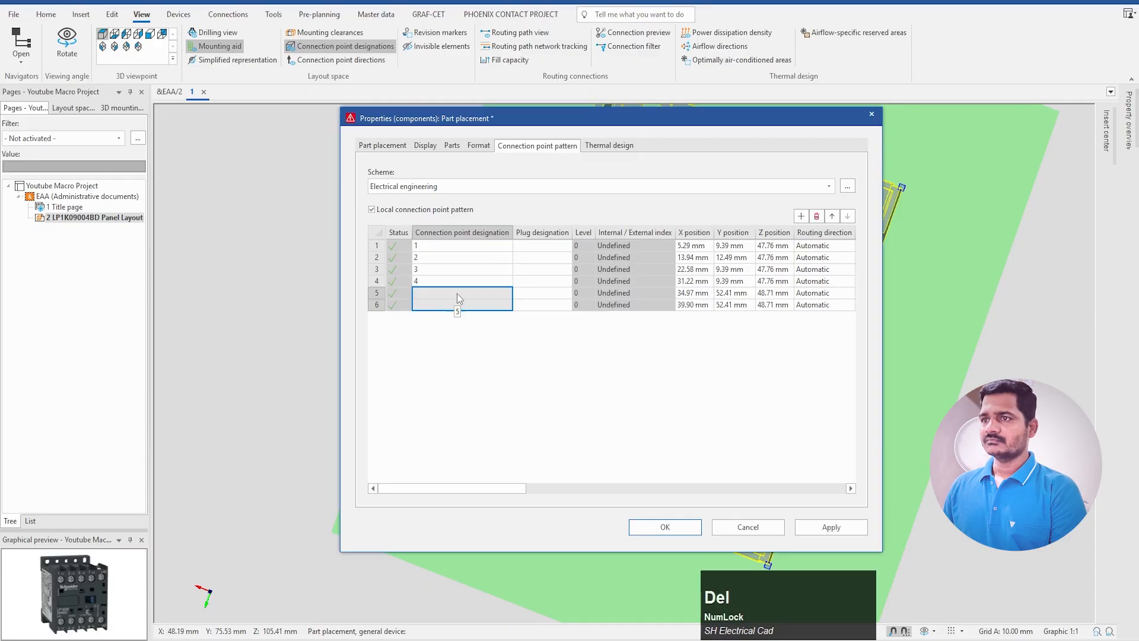
left_click(817, 216)
left_click(662, 527)
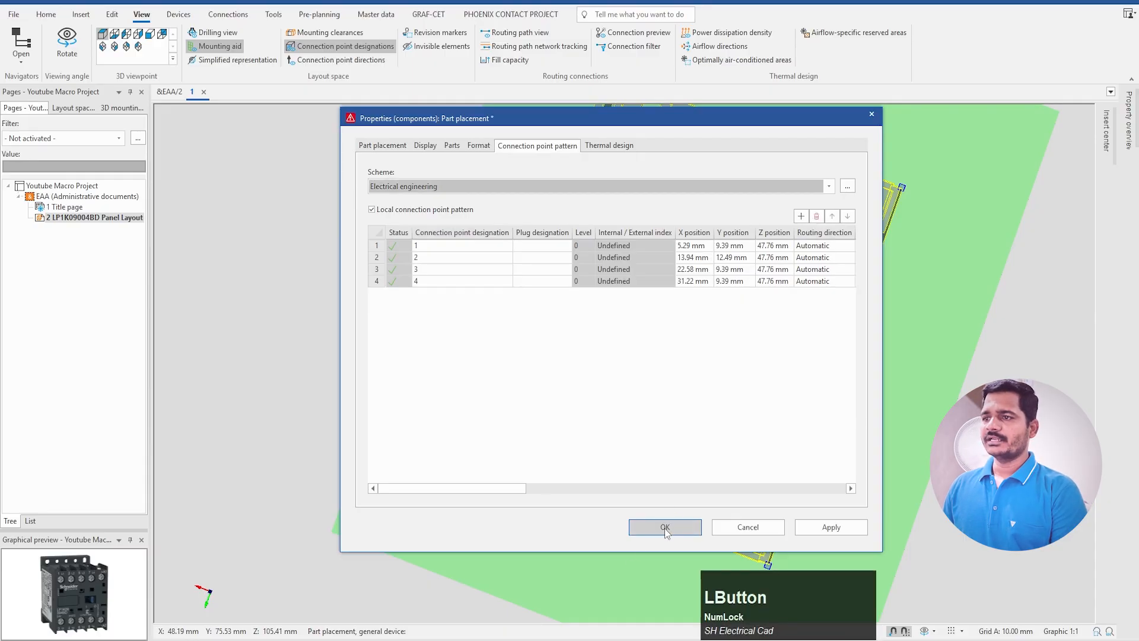
scroll(707, 436, "down", 1)
scroll(707, 435, "down", 1)
key("Escape")
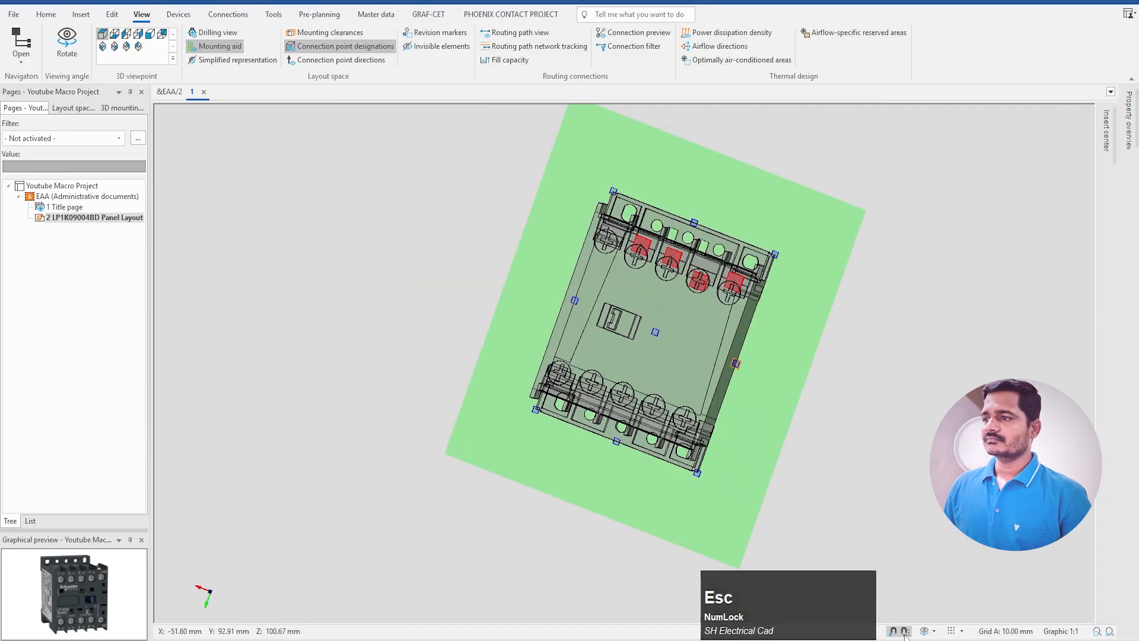
Step: Define a connection point with designation 5 at the free terminal opening beside point 4, at X 39.87 mm, Y 12.49 mm, Z 47.76 mm
left_click_drag(733, 463, 671, 325)
scroll(696, 314, "up", 2)
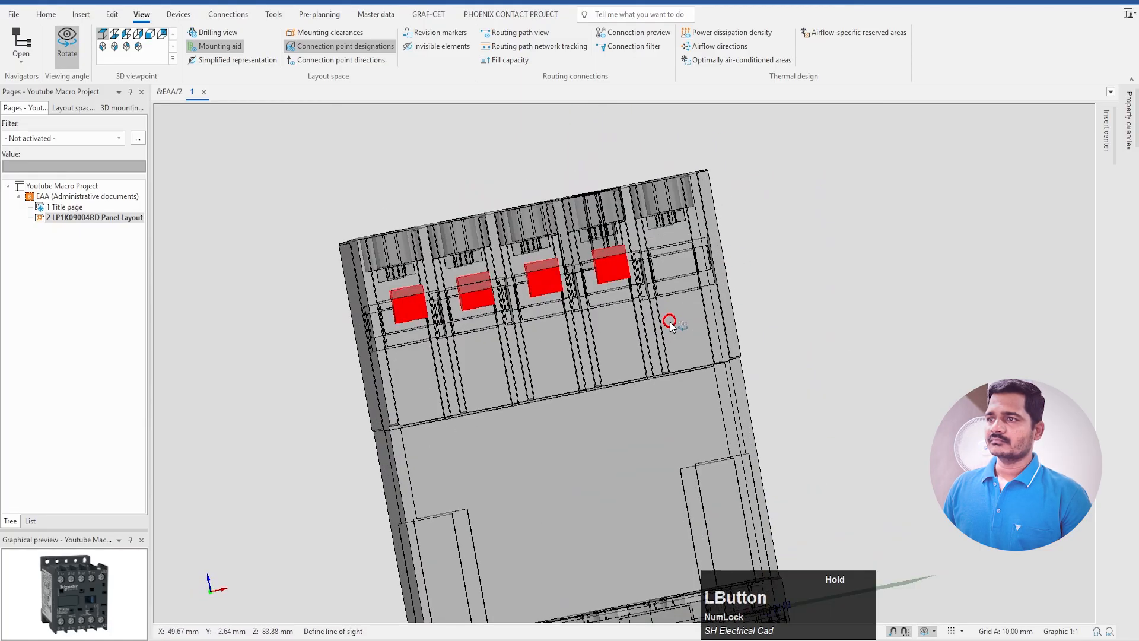
key("Escape")
left_click(81, 14)
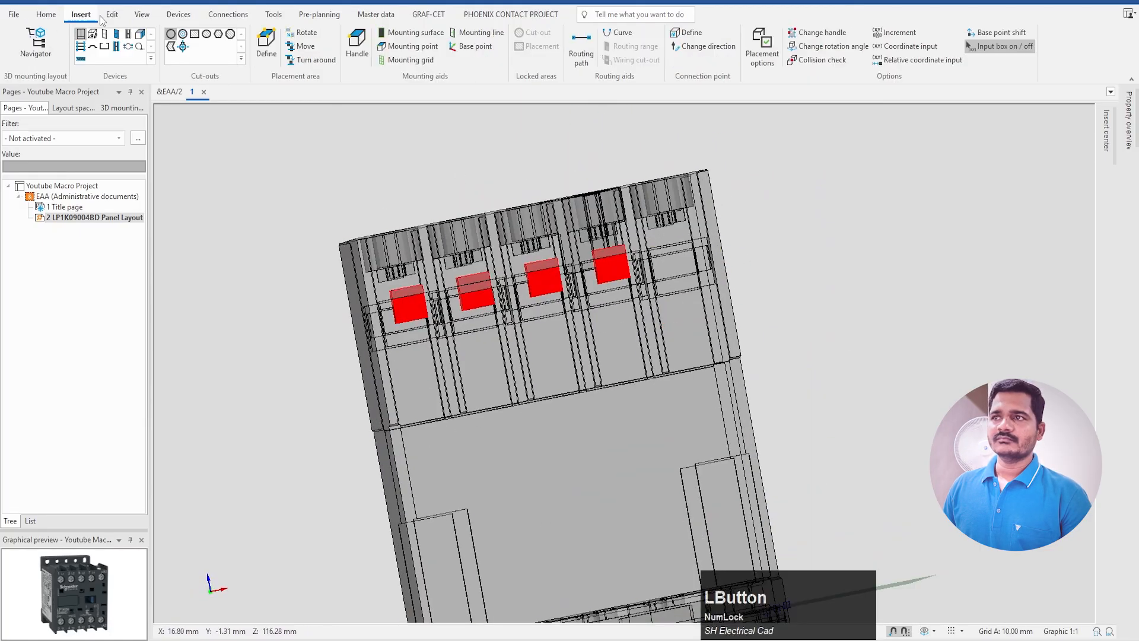
left_click(691, 33)
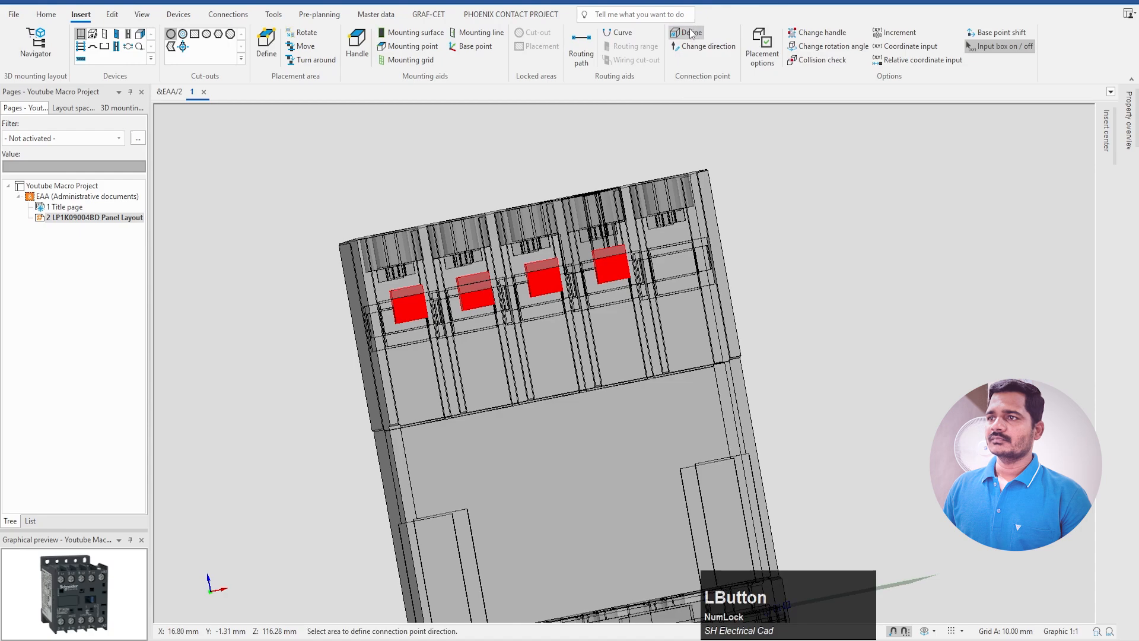
left_click(686, 274)
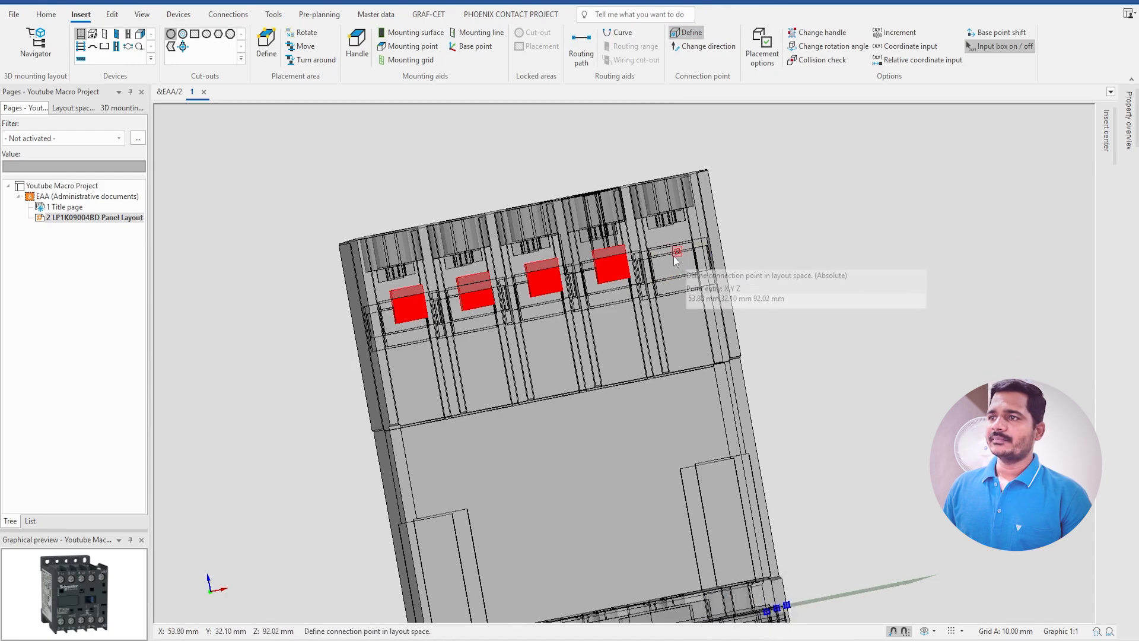
left_click(676, 256)
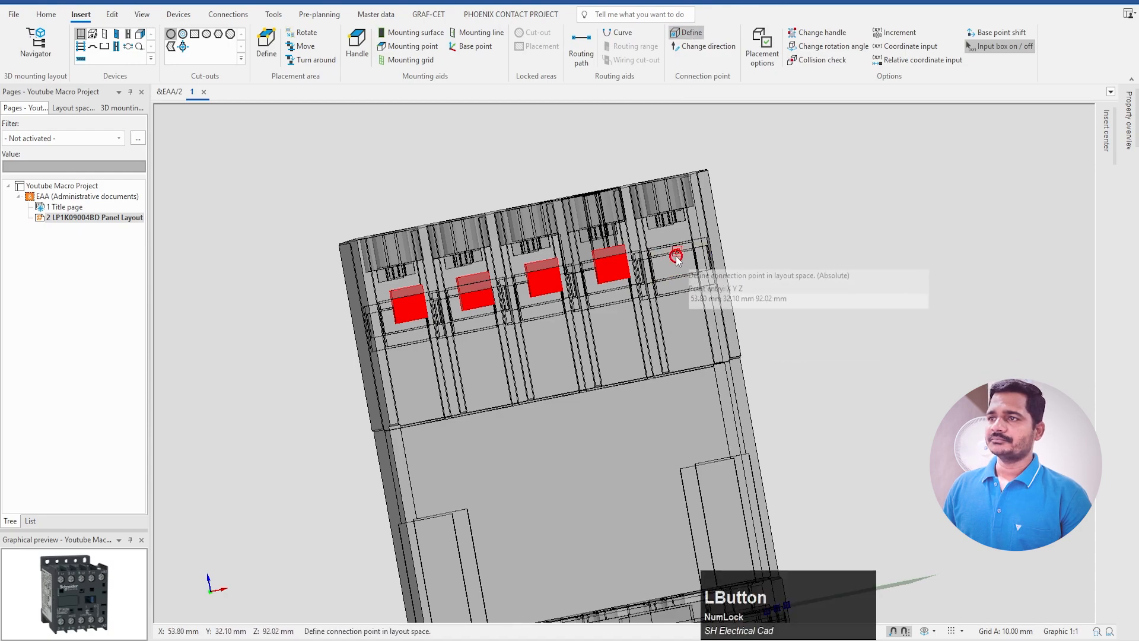
left_click(452, 294)
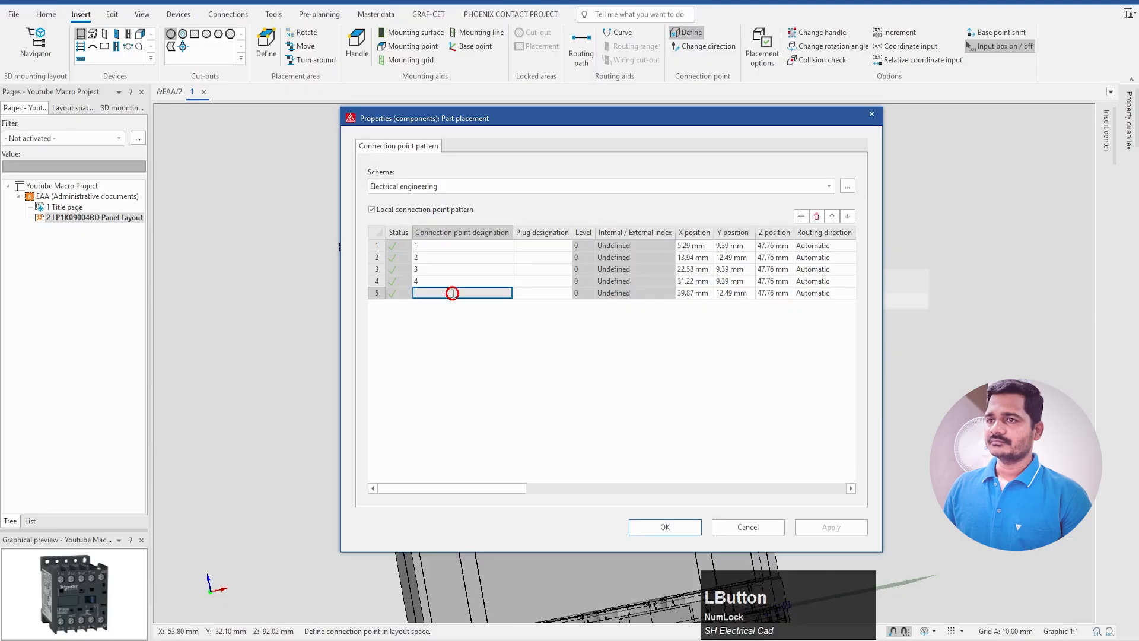
left_click(646, 528)
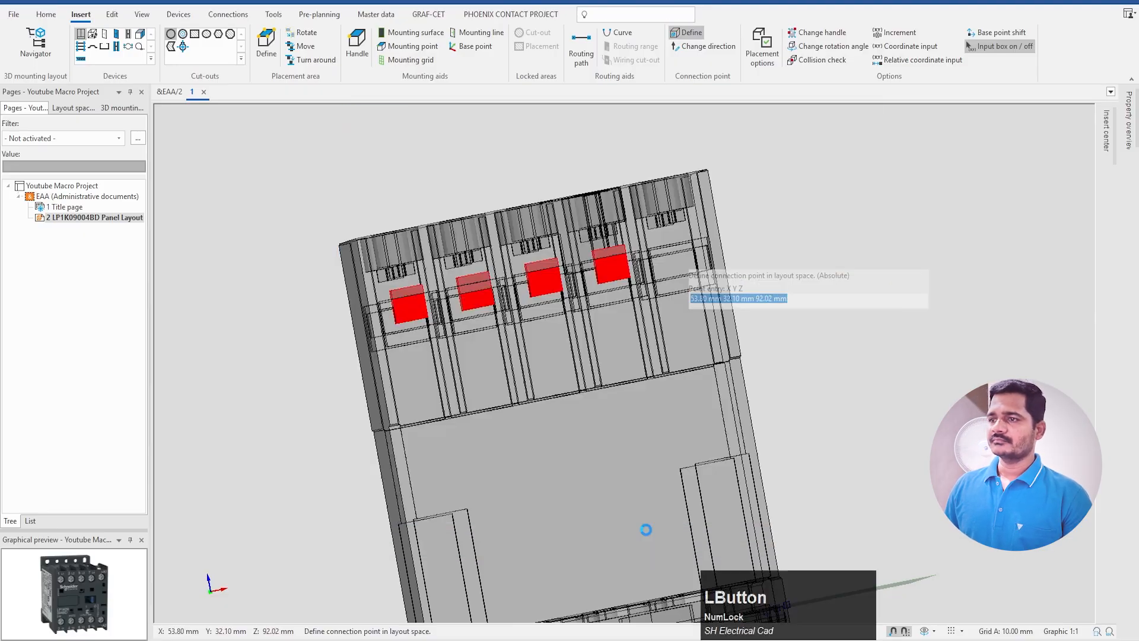
Step: Hide the connection point designations and show the contactor body solid, with the opposite terminal side in view
scroll(836, 438, "down", 2)
left_click(926, 633)
left_click_drag(858, 472, 629, 460)
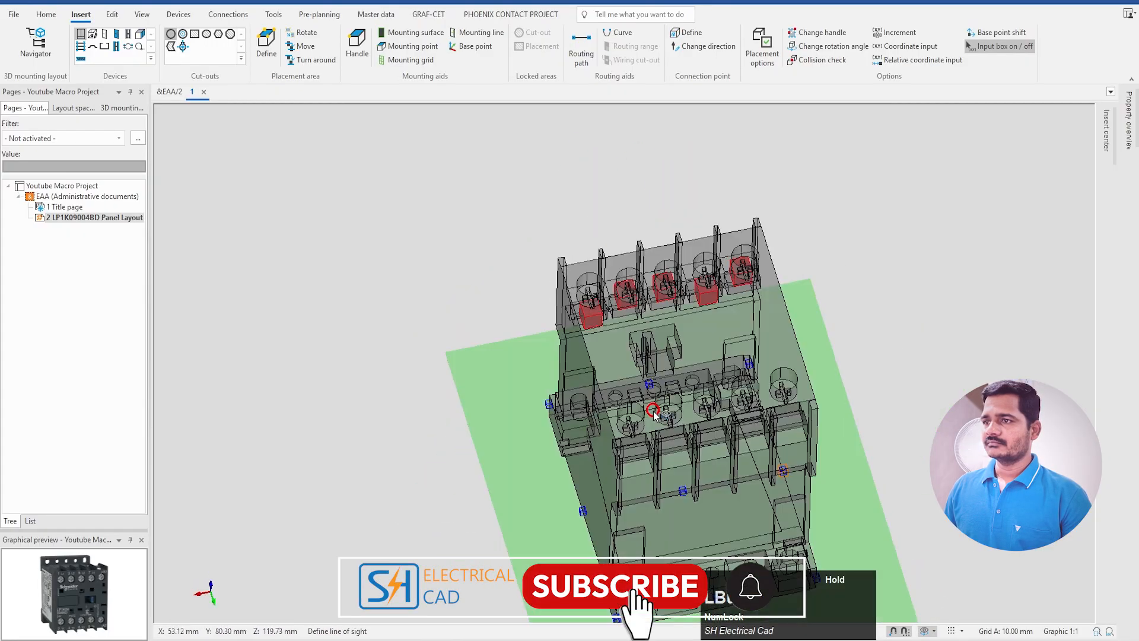
key("Escape")
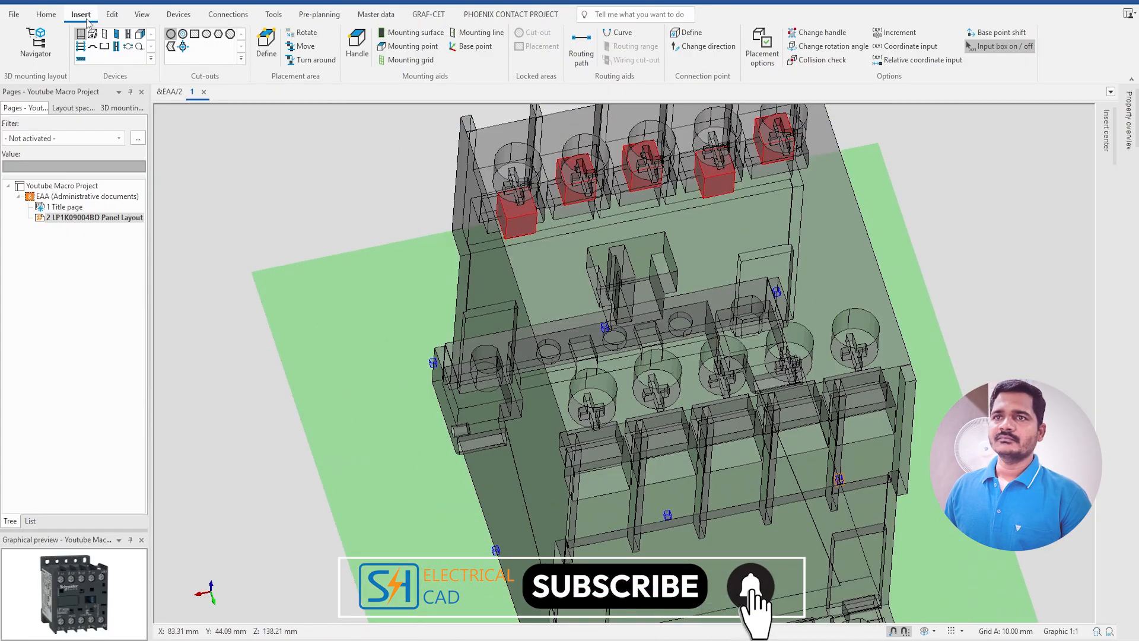
left_click(142, 14)
scroll(348, 215, "down", 1)
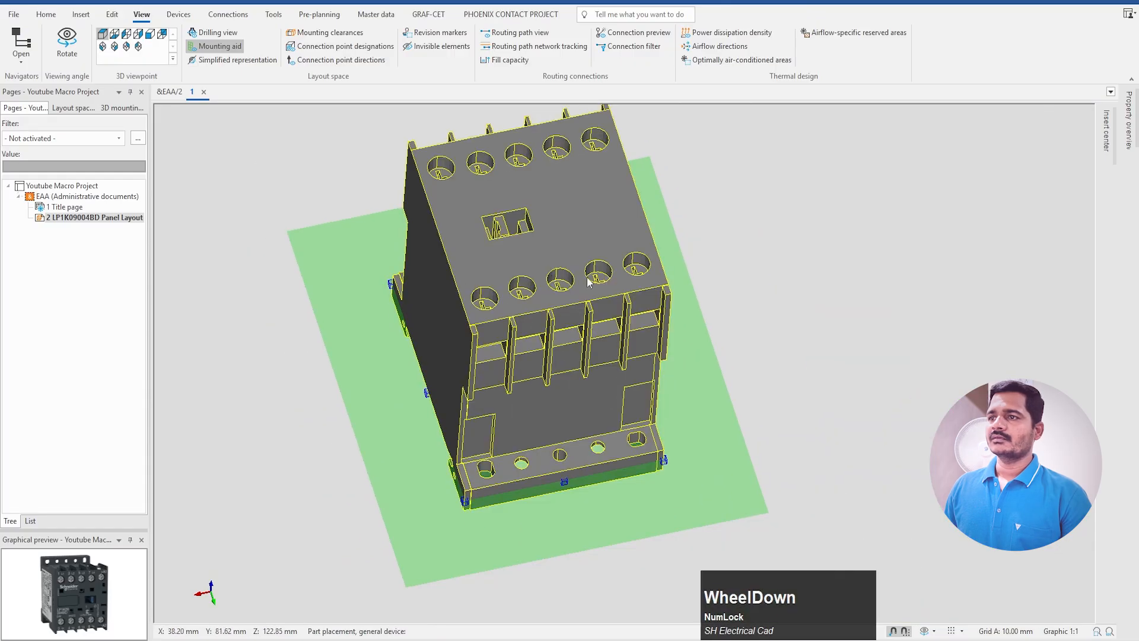
scroll(516, 350, "up", 1)
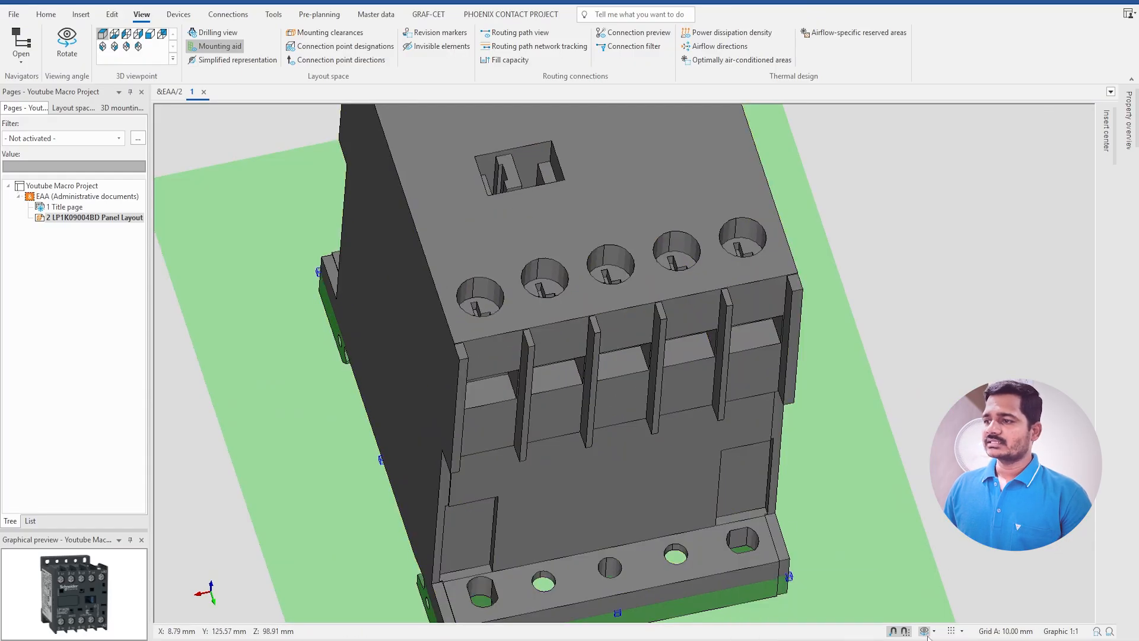
Step: Define connection point 6 at the opposite side's first terminal opening, at X 39.90 mm, Y 52.41 mm, Z 48.71 mm
left_click_drag(696, 449, 655, 396)
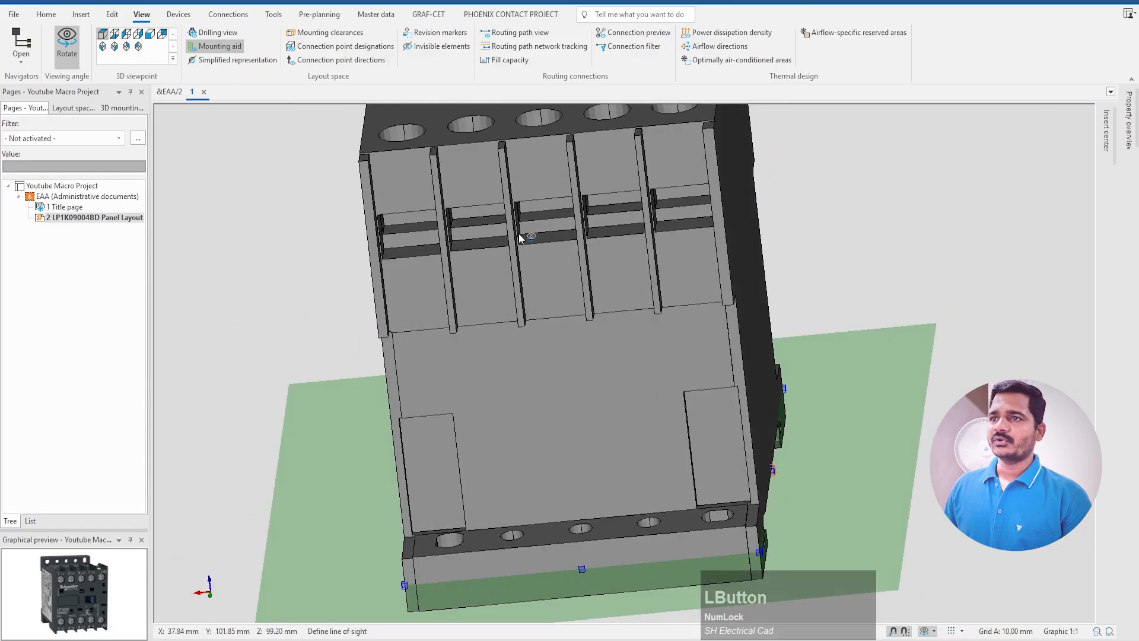
middle_click_drag(519, 235, 509, 402)
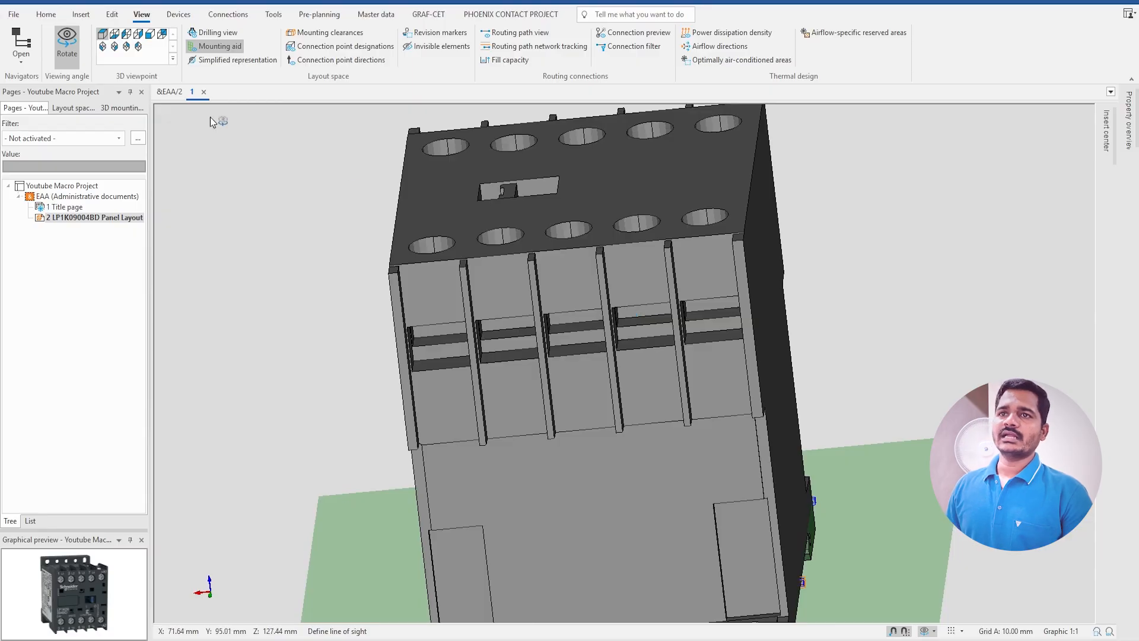
left_click(82, 14)
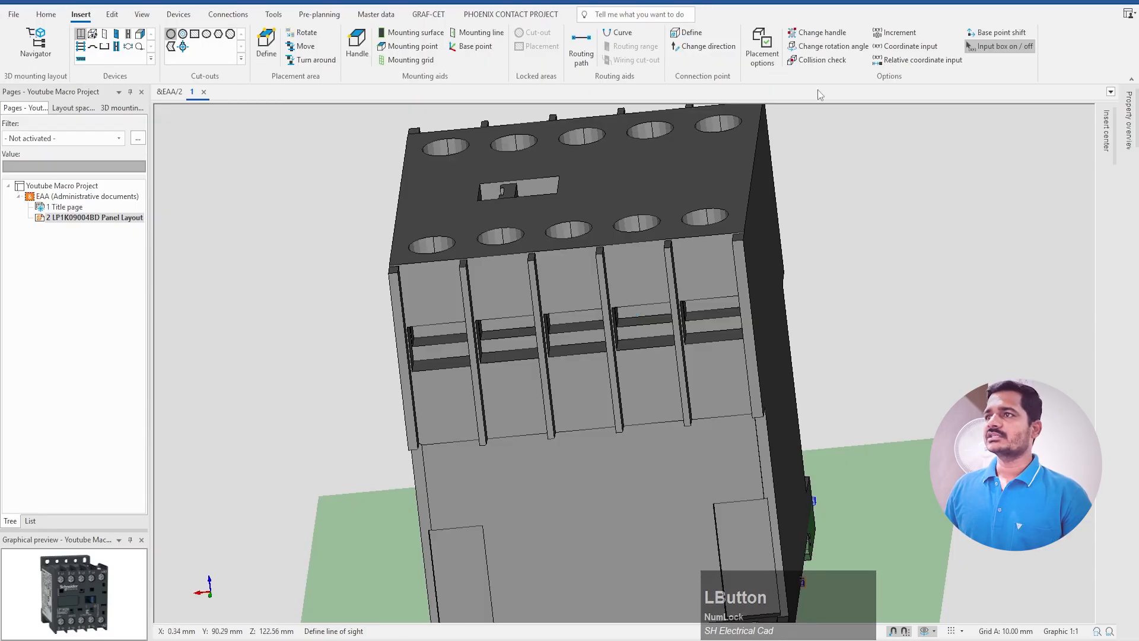
scroll(463, 357, "up", 1)
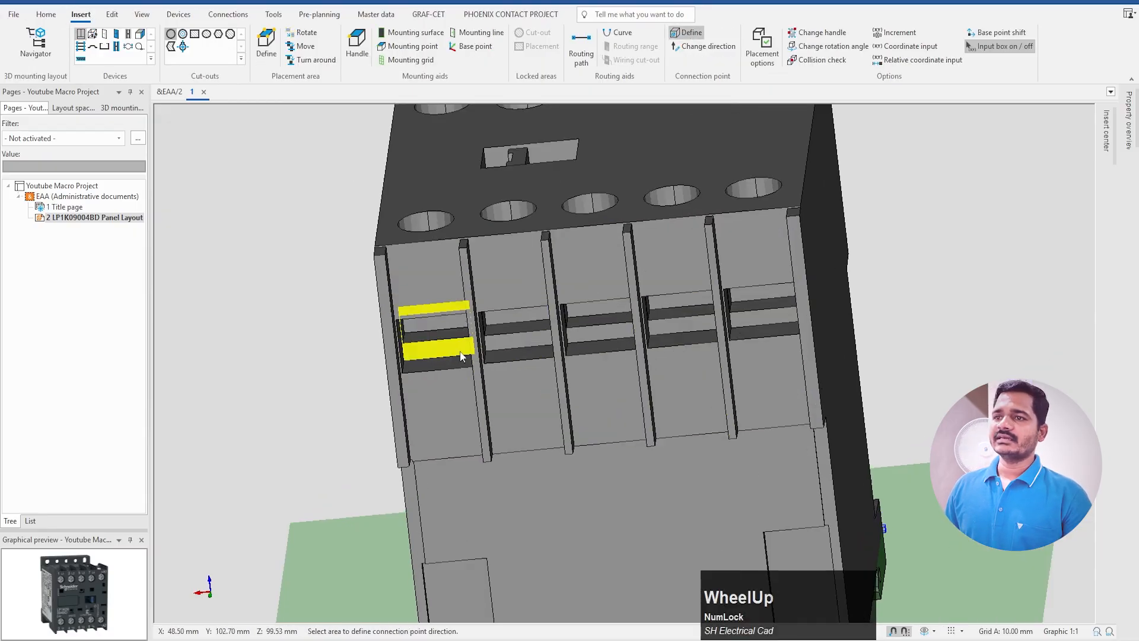
left_click(436, 331)
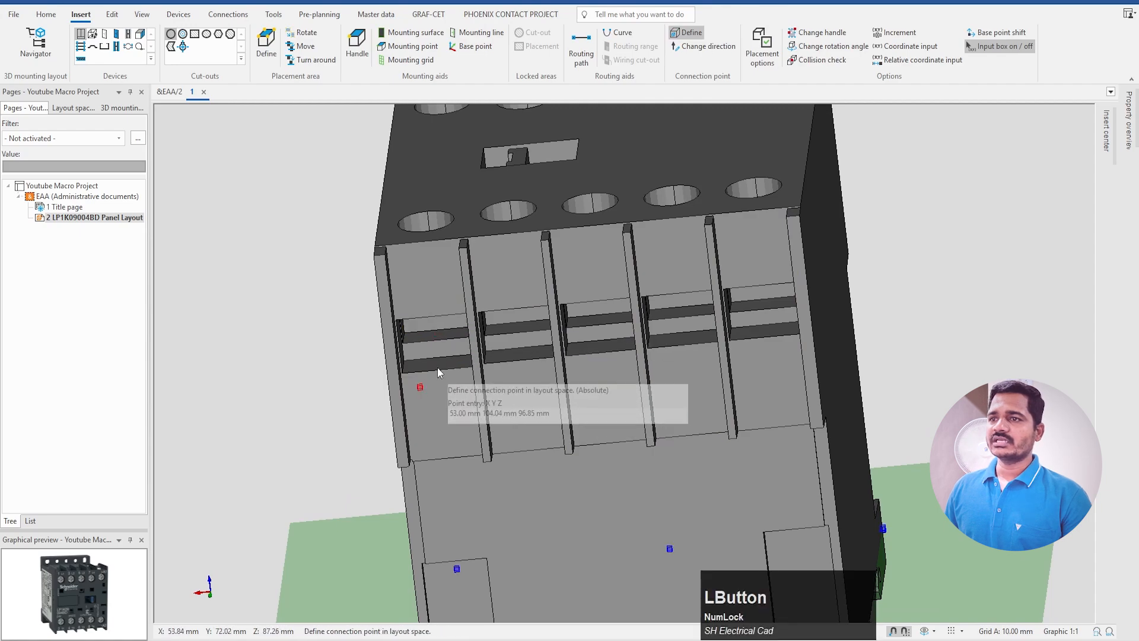
left_click(431, 330)
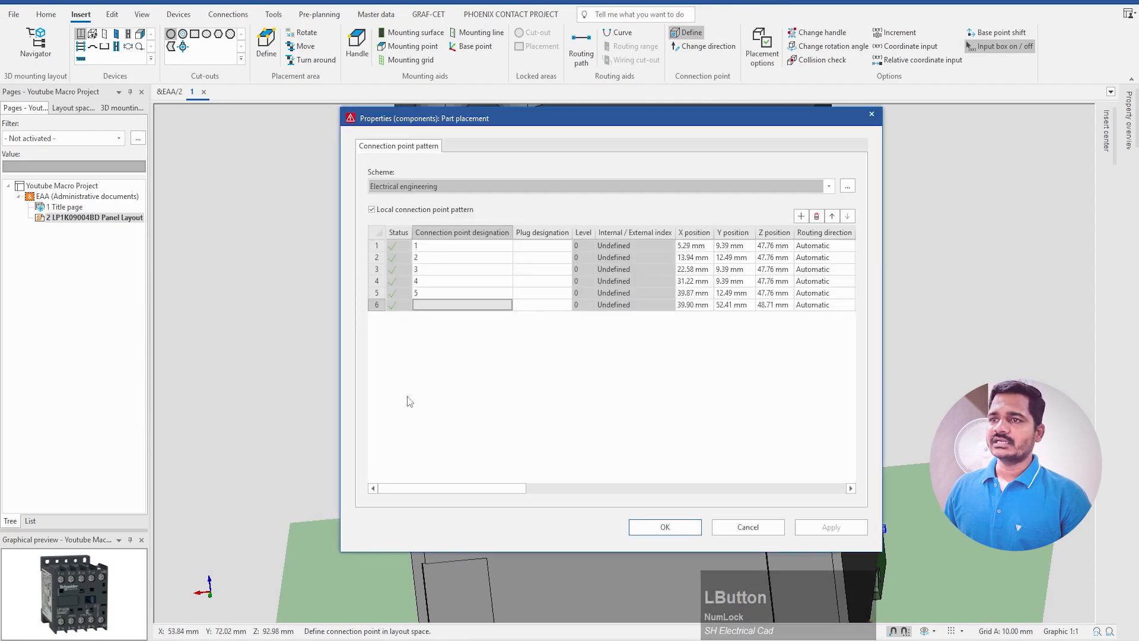
left_click(434, 313)
type("6")
key("Return")
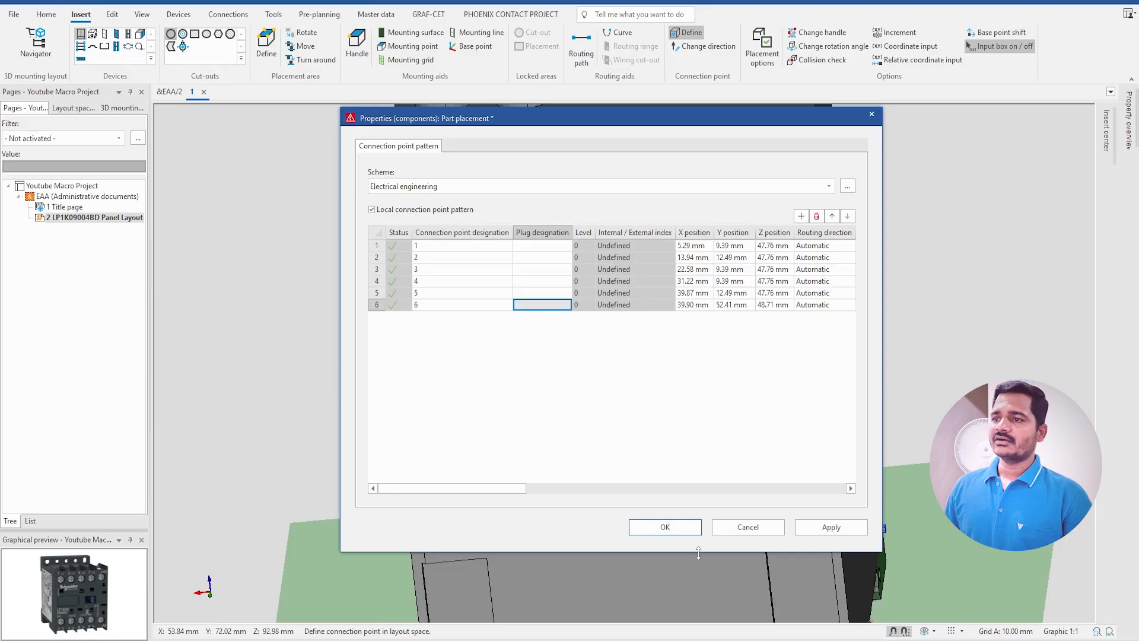
left_click(654, 530)
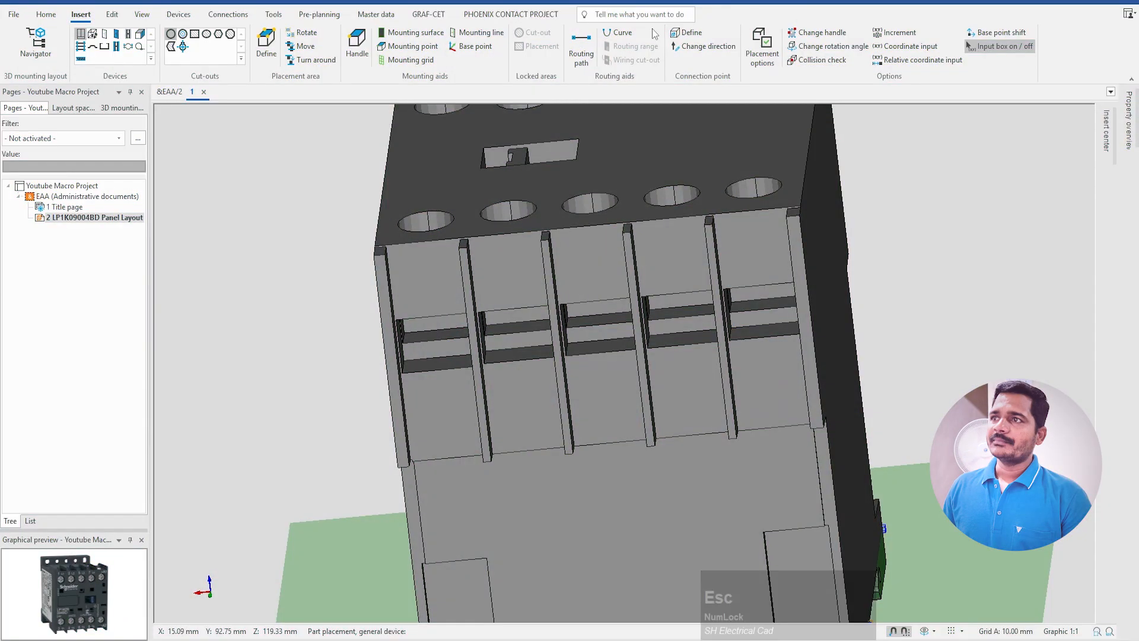
Step: Define connection point 7 at the second terminal opening of this side, at X 31.22 mm, Y 52.41 mm, Z 48.71 mm
left_click(686, 32)
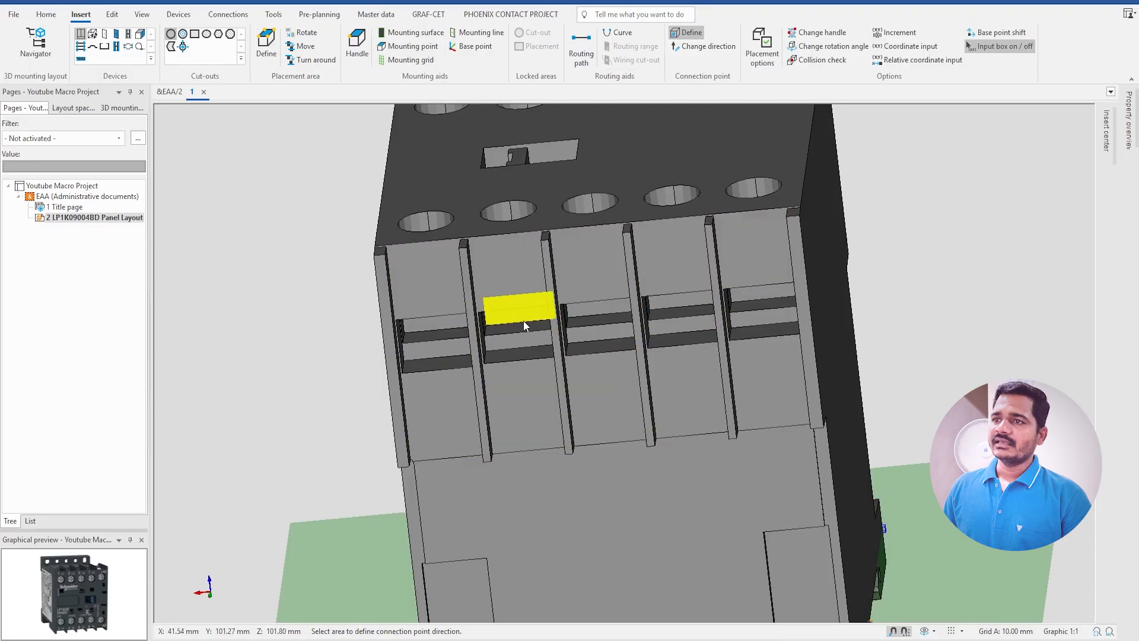
left_click(522, 319)
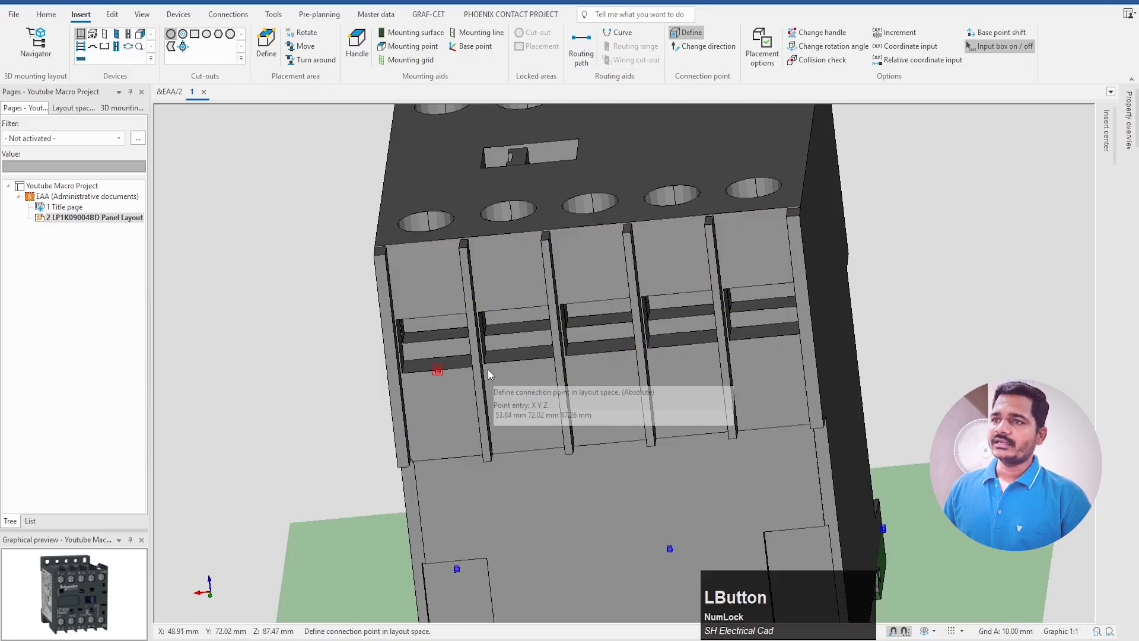
left_click(513, 309)
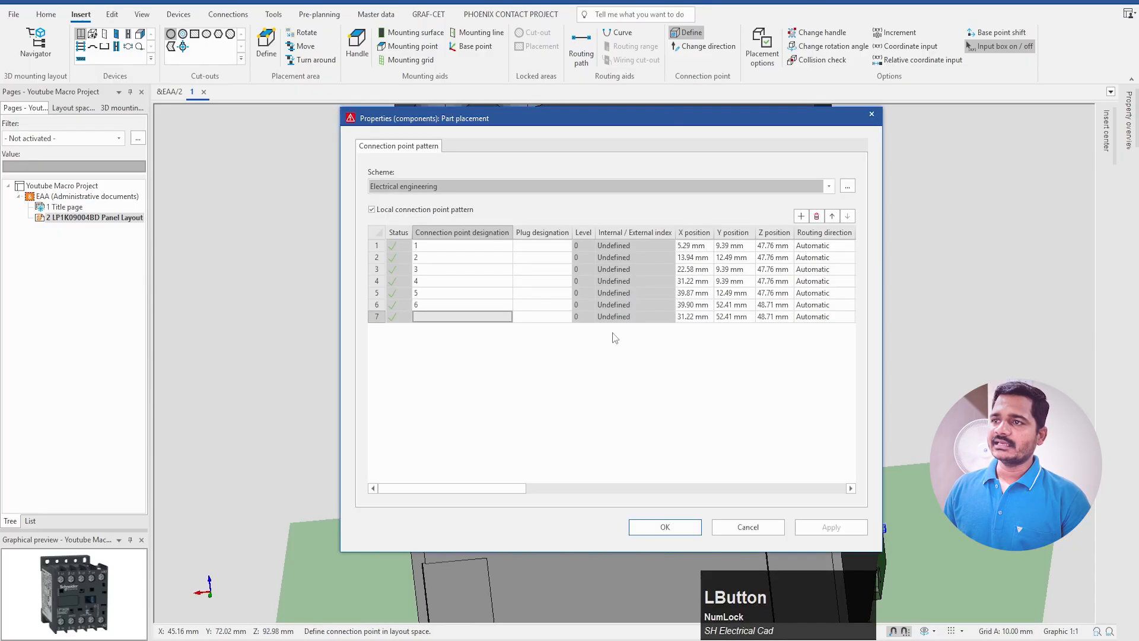
left_click(444, 315)
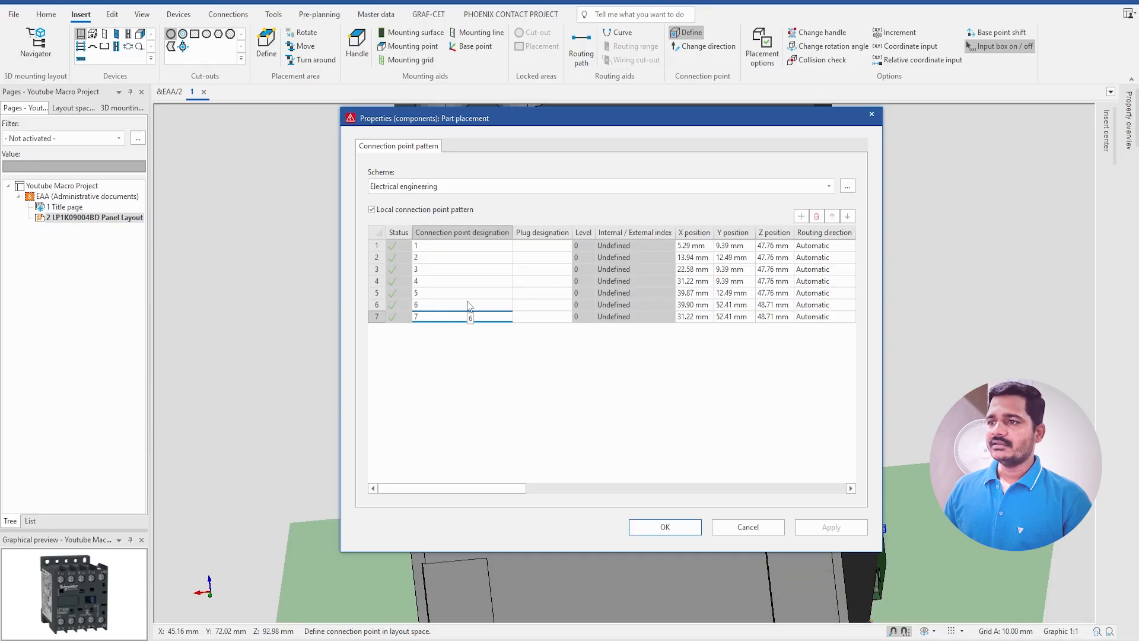
left_click(663, 528)
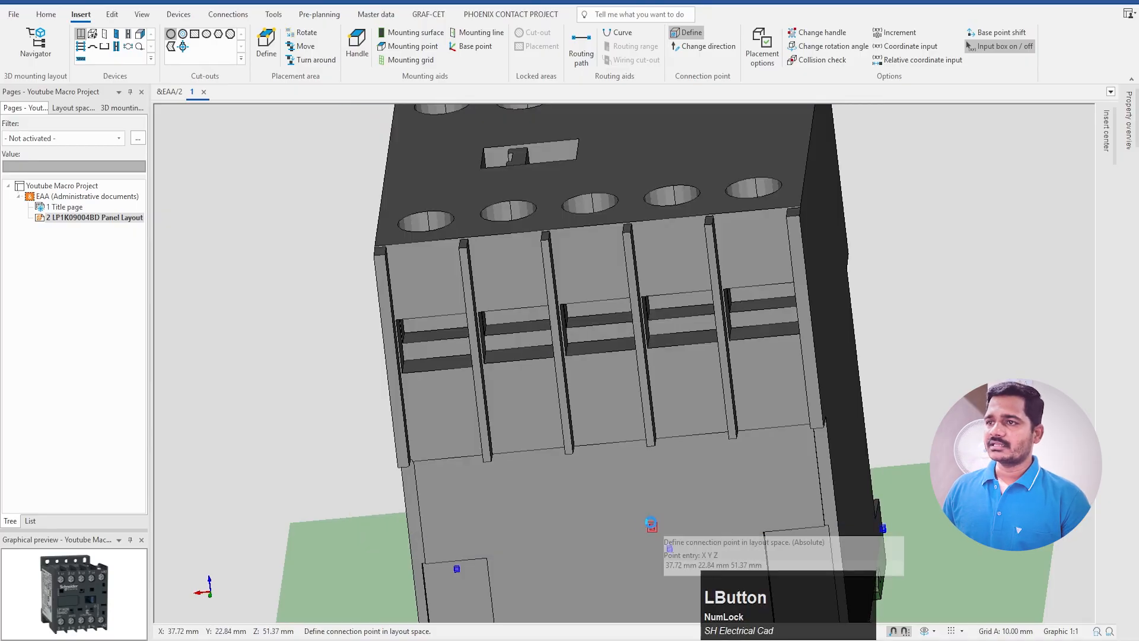
Step: Add connection point 8 at the third terminal opening, at X 22.58 mm, Y 52.41 mm, Z 48.71 mm
left_click(595, 301)
left_click(439, 329)
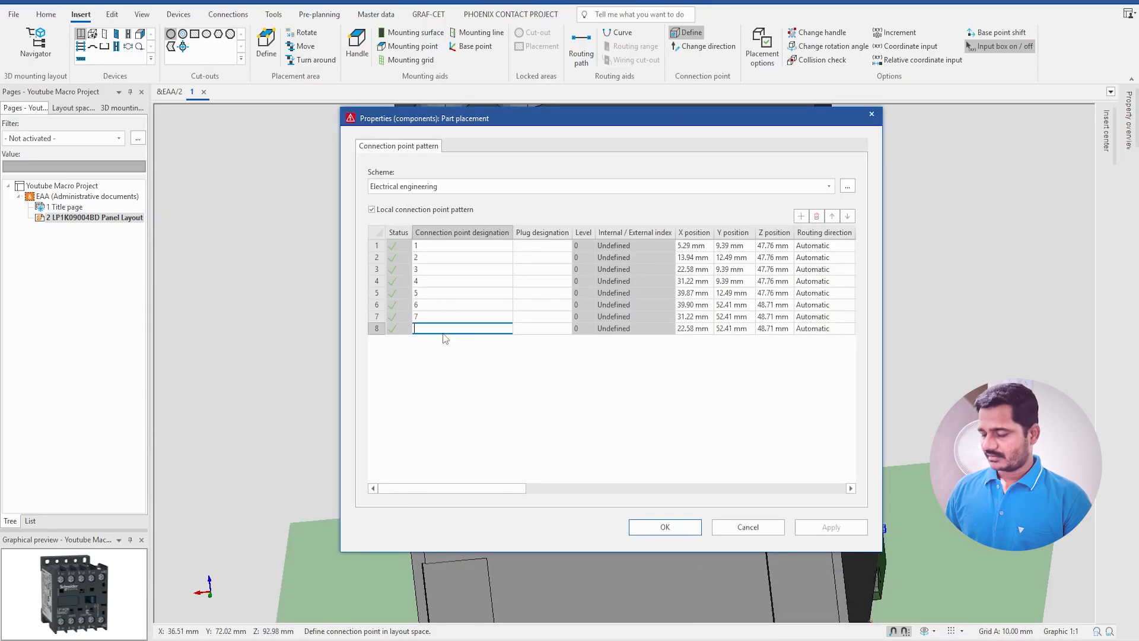
type("8")
left_click(665, 528)
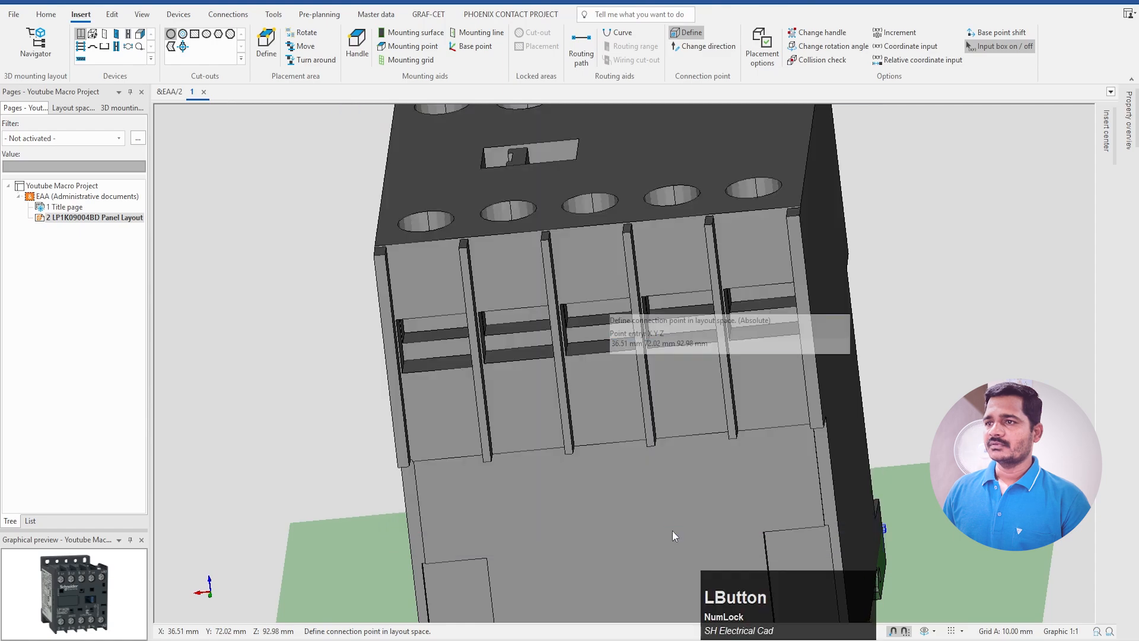
Step: Add connection point 9 at the fourth terminal opening, at X 13.94 mm, Y 48.61 mm, Z 47.76 mm
left_click(680, 298)
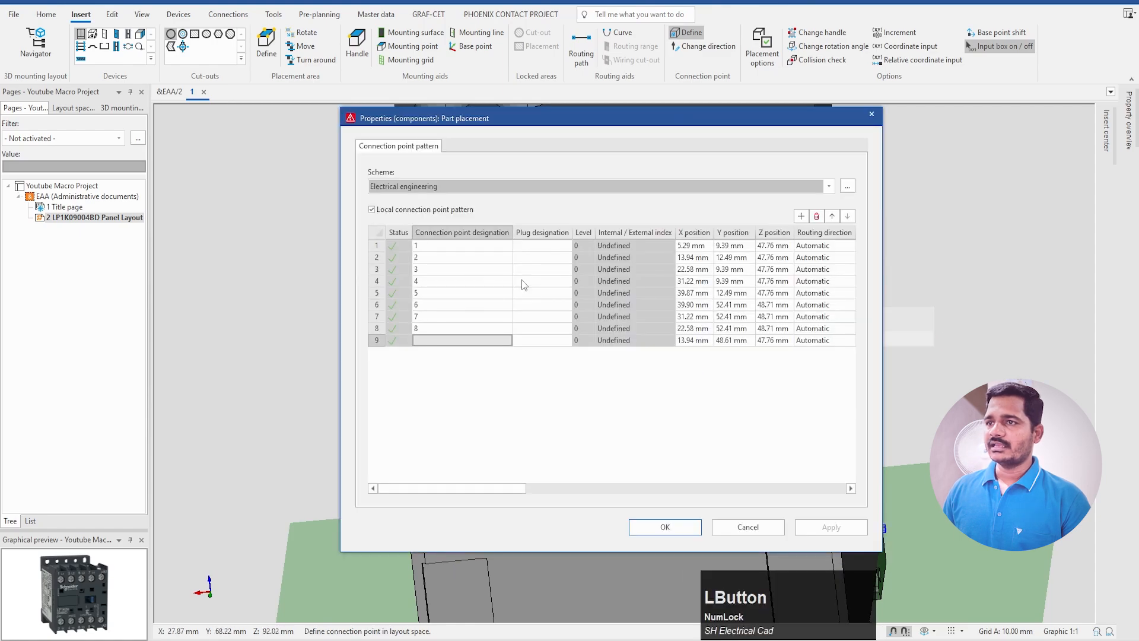
left_click(428, 337)
type("9")
left_click(675, 527)
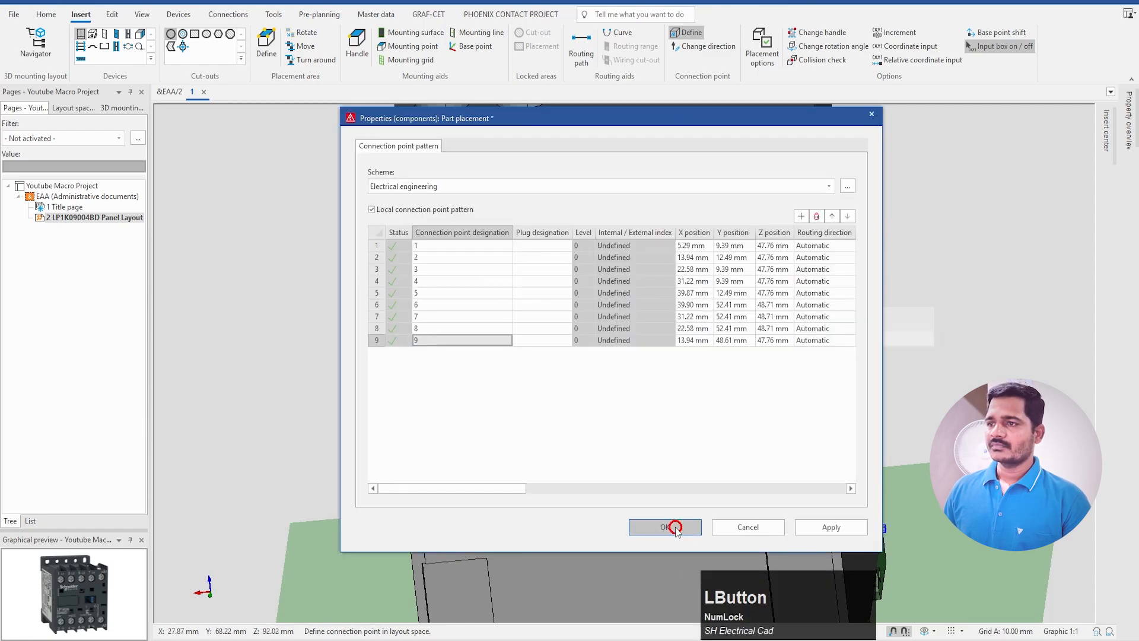
Step: Define connection point 10 at the last terminal opening of this side, at X 5.29 mm, Y 52.41 mm, Z 48.71 mm
scroll(756, 289, "up", 3)
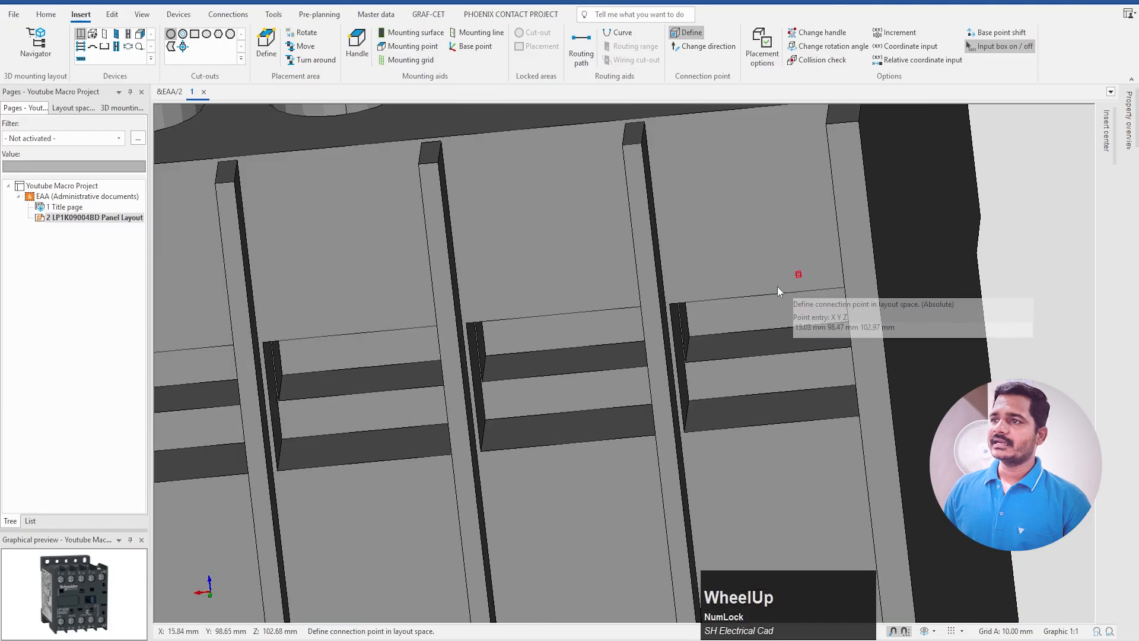
left_click(671, 304)
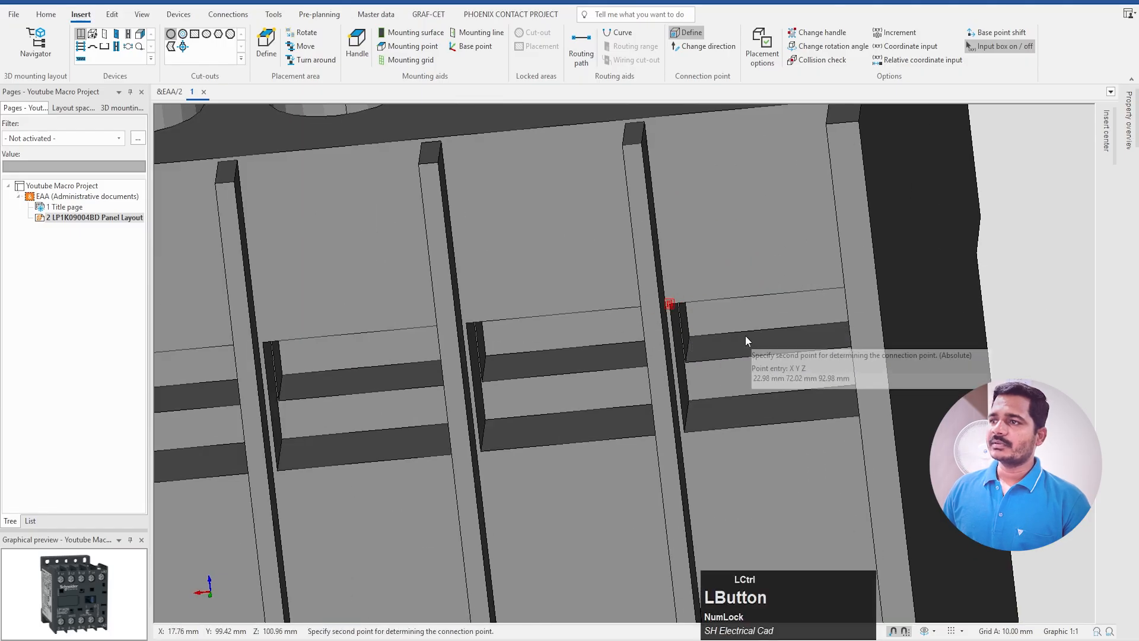
left_click(844, 291)
left_click(457, 353)
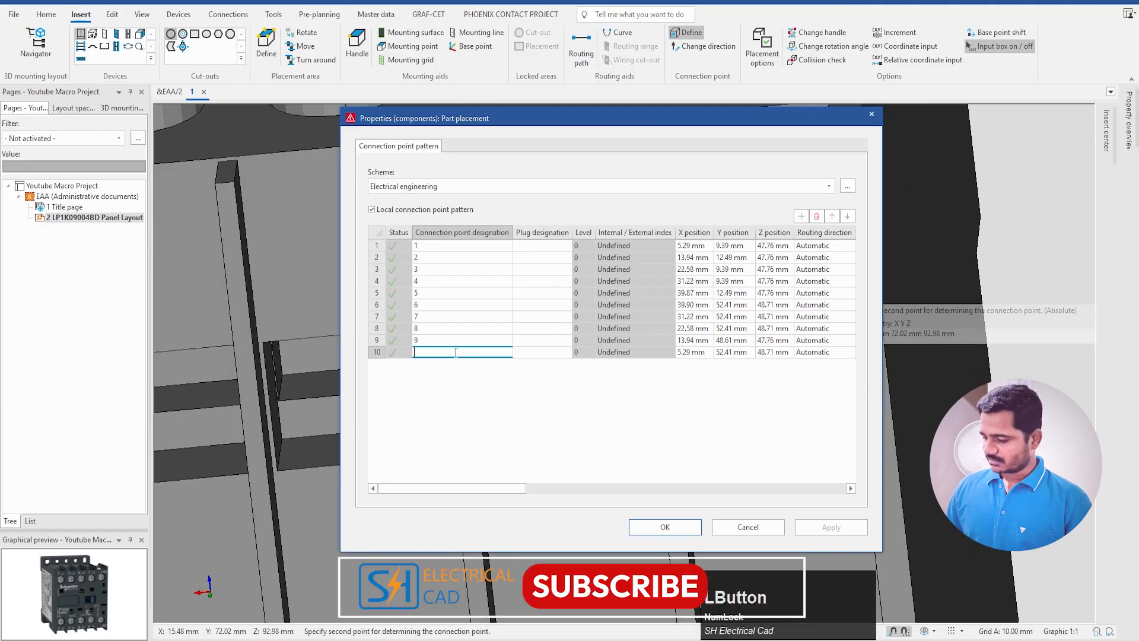
type("10")
key("Return")
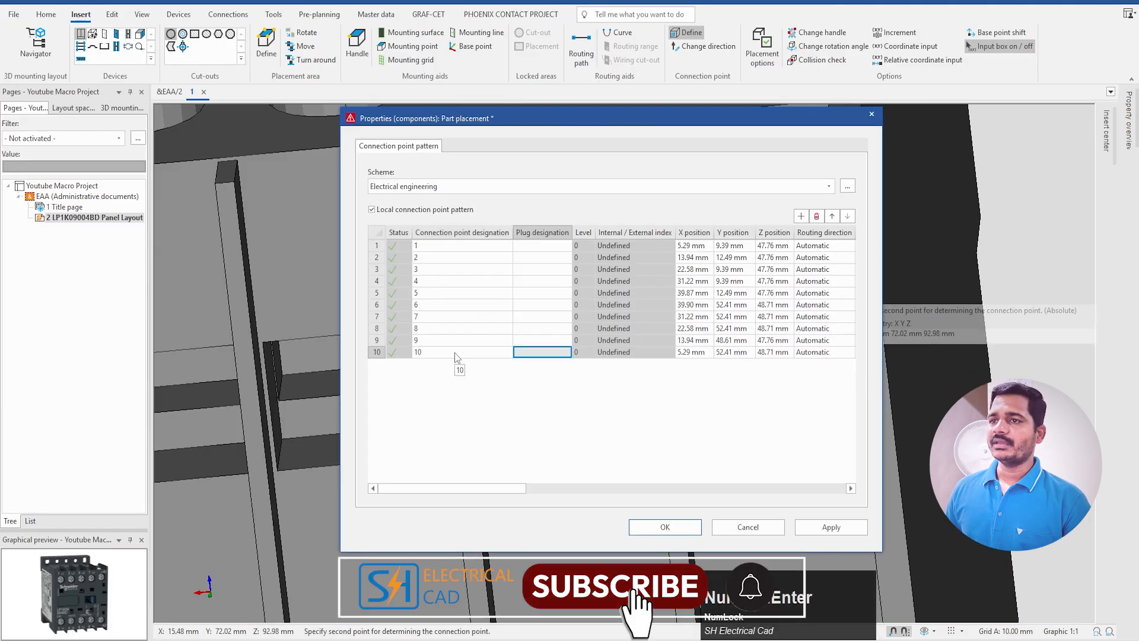
left_click(666, 528)
scroll(635, 447, "down", 2)
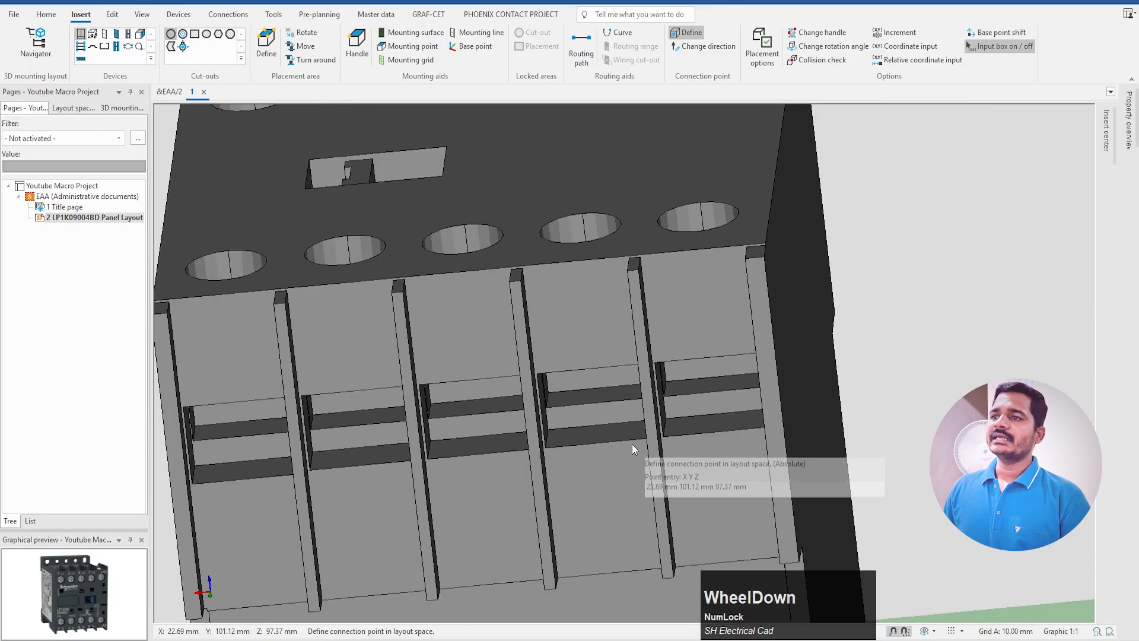
scroll(634, 449, "down", 5)
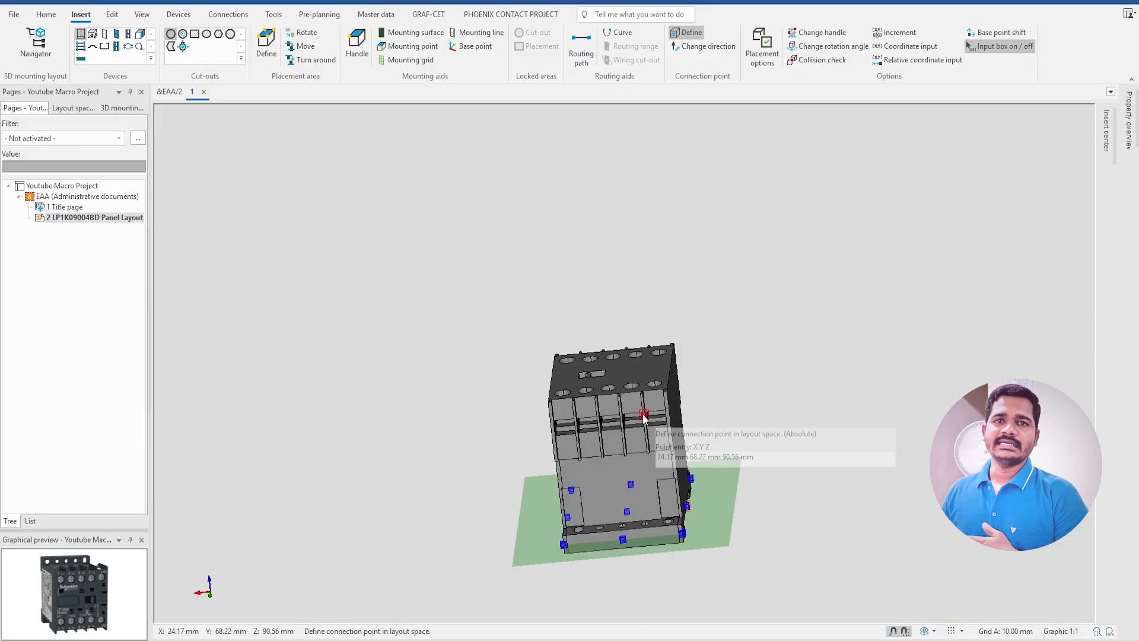
key("Escape")
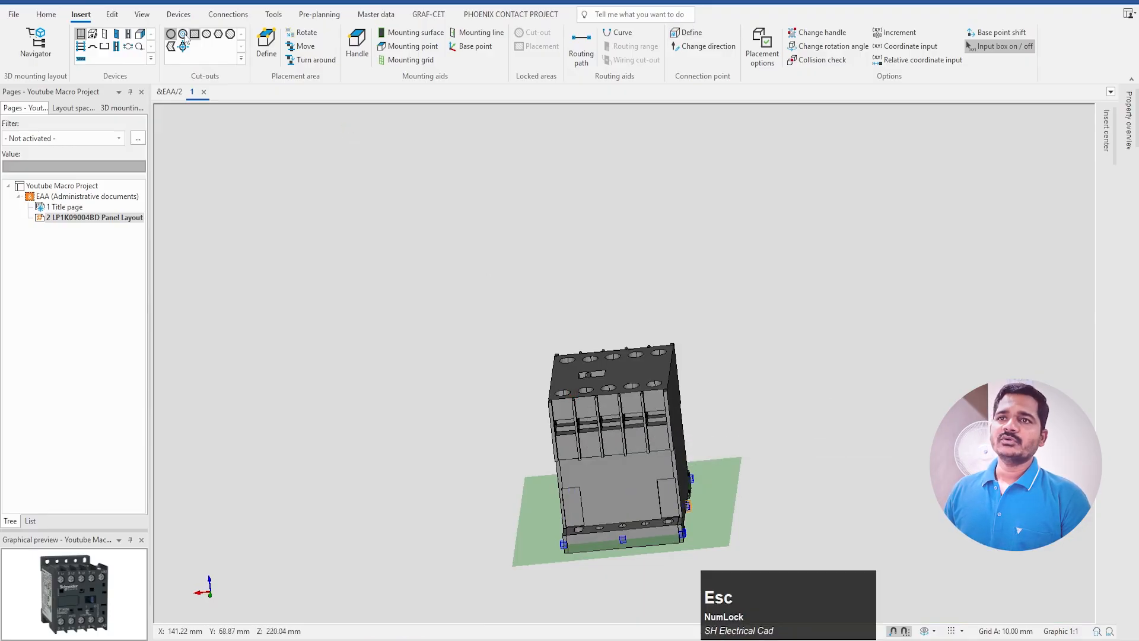
Step: Display the connection point designations on the contactor and check the numbers on both terminal rows
left_click(141, 14)
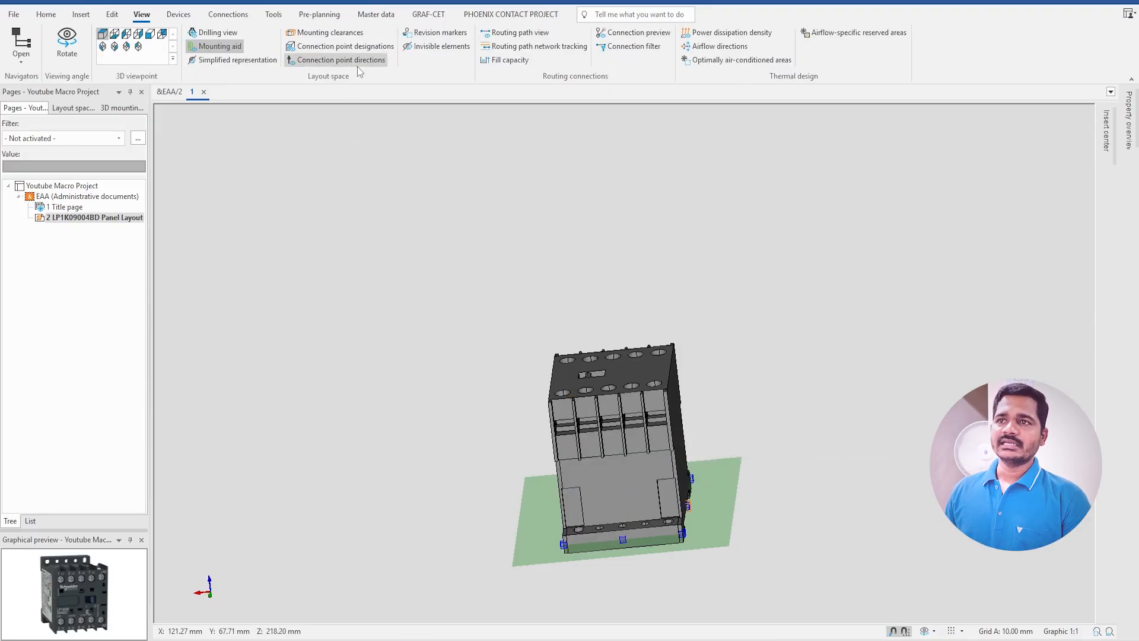
left_click(323, 46)
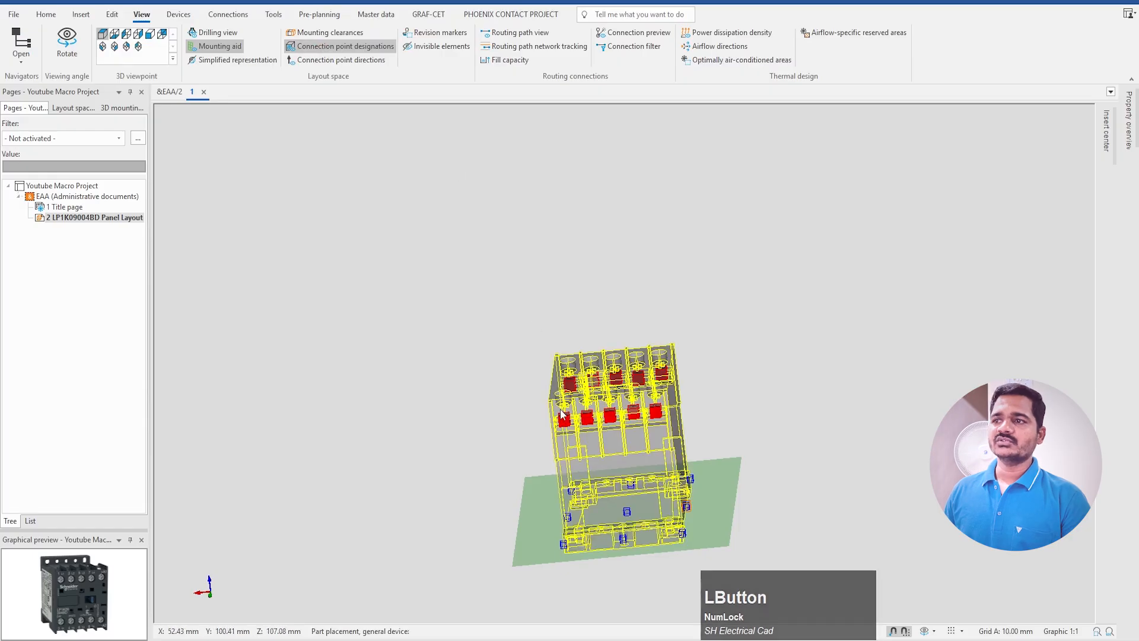
left_click(924, 631)
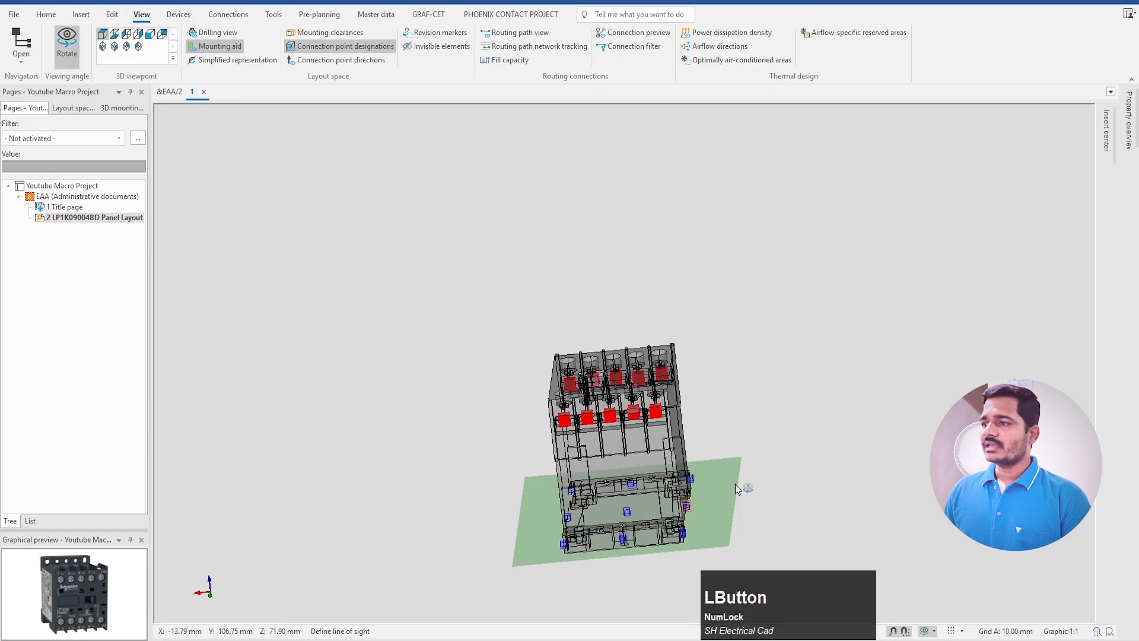
left_click_drag(735, 483, 621, 504)
middle_click_drag(619, 499, 617, 362)
scroll(611, 451, "up", 3)
scroll(734, 406, "up", 2)
middle_click_drag(733, 406, 580, 498)
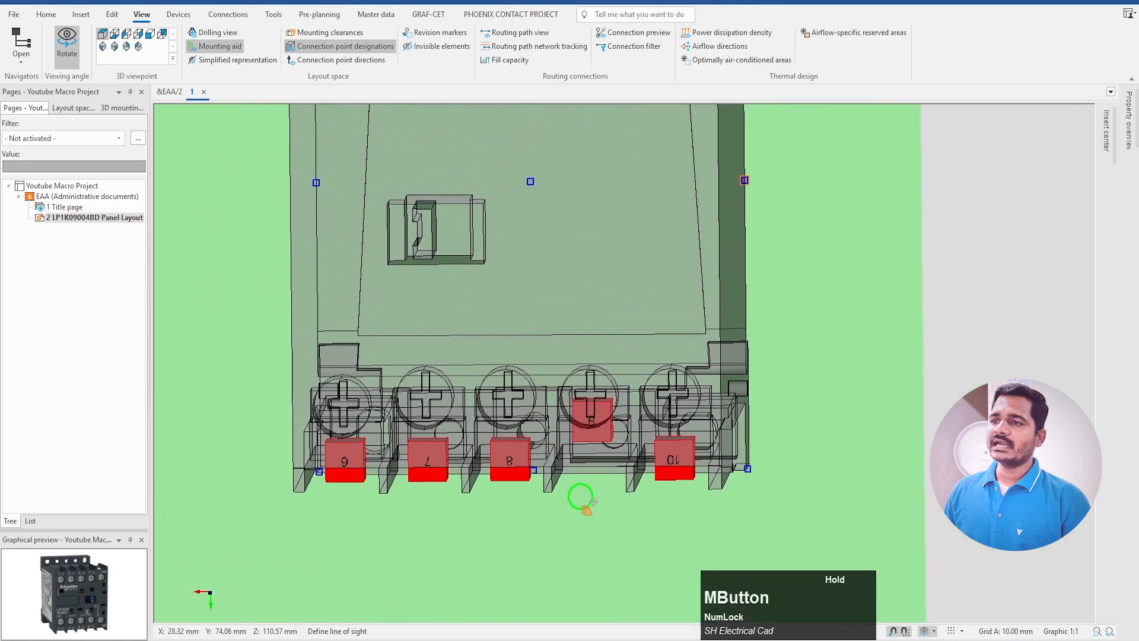
scroll(628, 443, "down", 2)
middle_click_drag(628, 444, 623, 469)
scroll(588, 202, "up", 2)
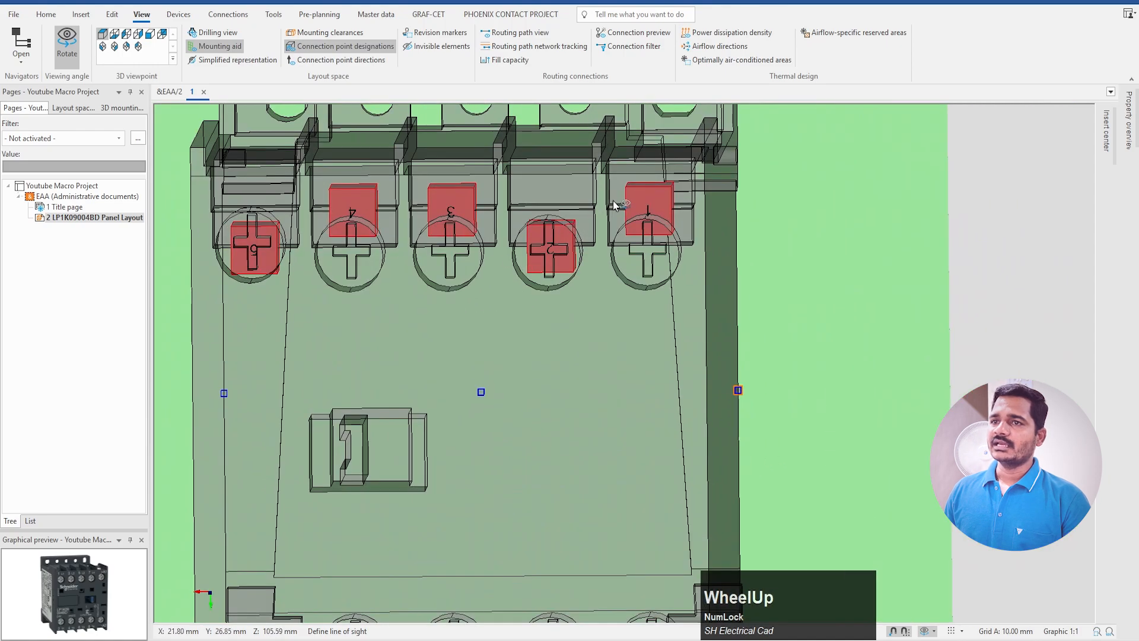
scroll(844, 517, "down", 3)
Step: Switch to the top viewpoint and examine the arrangement of the numbered connection points along both terminal rows
left_click(935, 632)
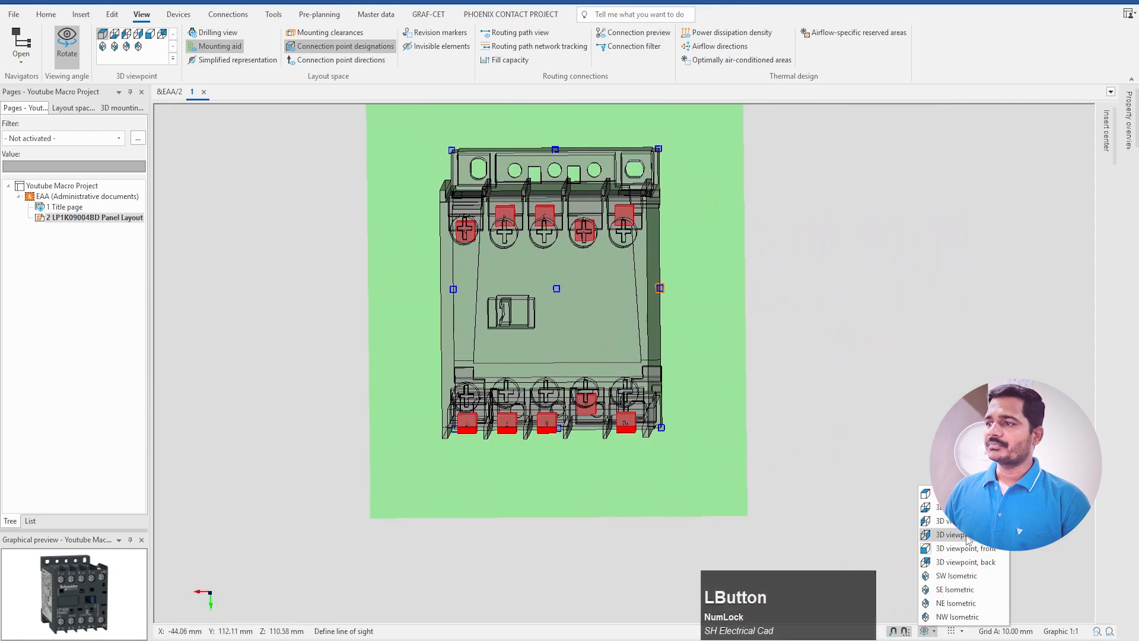
left_click(942, 492)
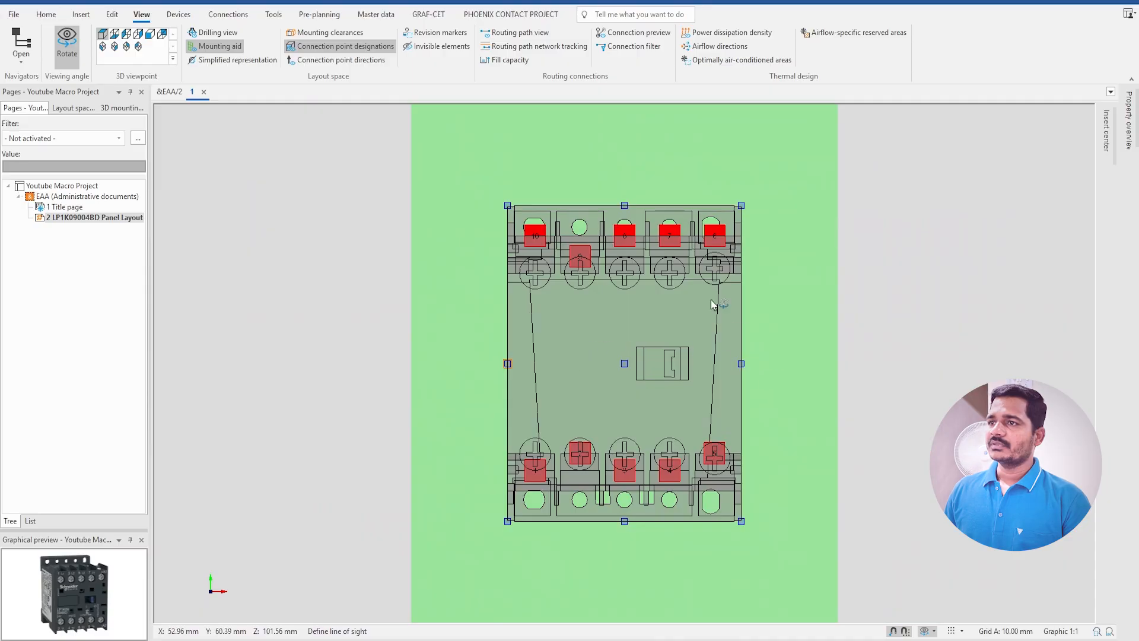
middle_click_drag(648, 494, 545, 432)
scroll(541, 435, "up", 3)
scroll(496, 368, "down", 1)
middle_click_drag(509, 300, 432, 440)
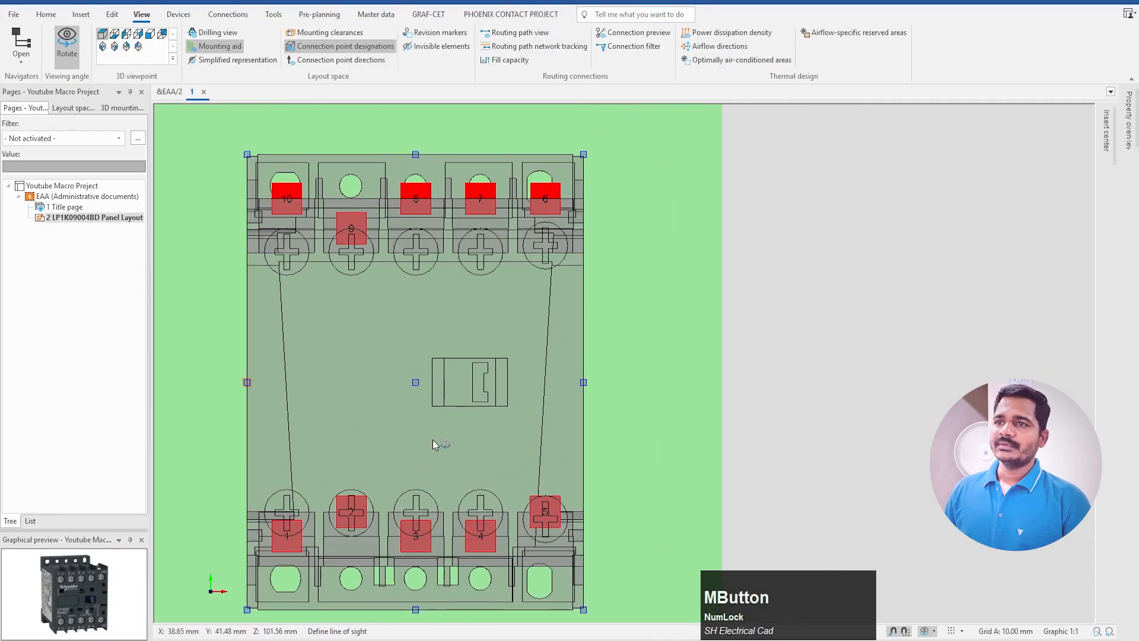
scroll(373, 315, "down", 1)
mouse_move(507, 343)
middle_mouse_down()
mouse_move(394, 330)
mouse_move(408, 348)
middle_mouse_up()
key("Escape")
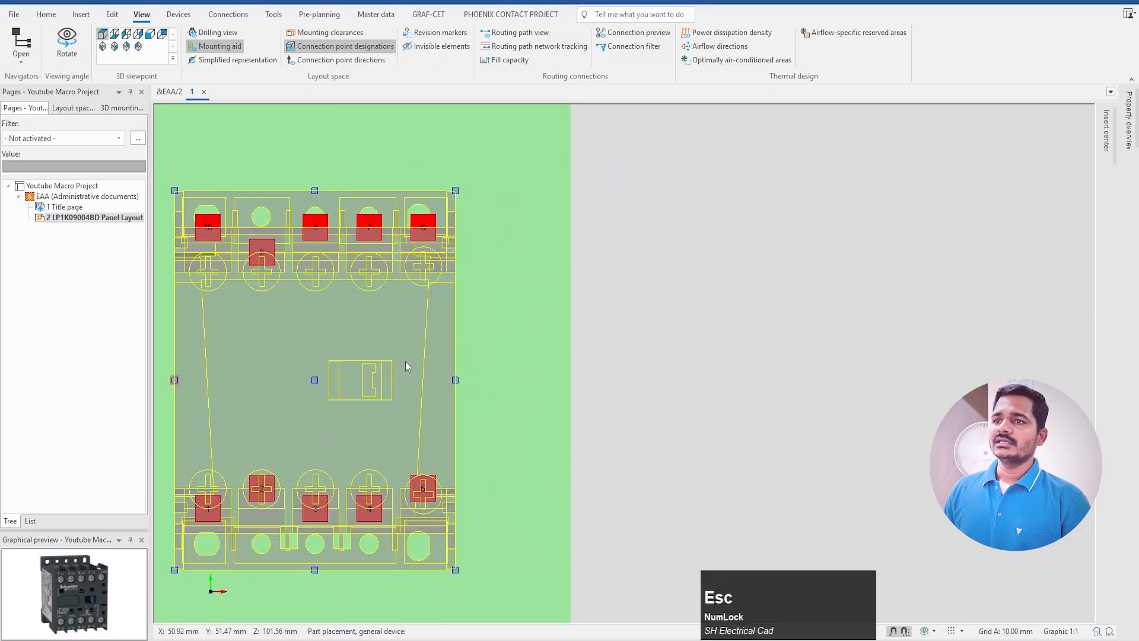
Step: Open the contactor's connection point pattern beside the model and review the X, Y and Z positions of all connection points
double_click(364, 383)
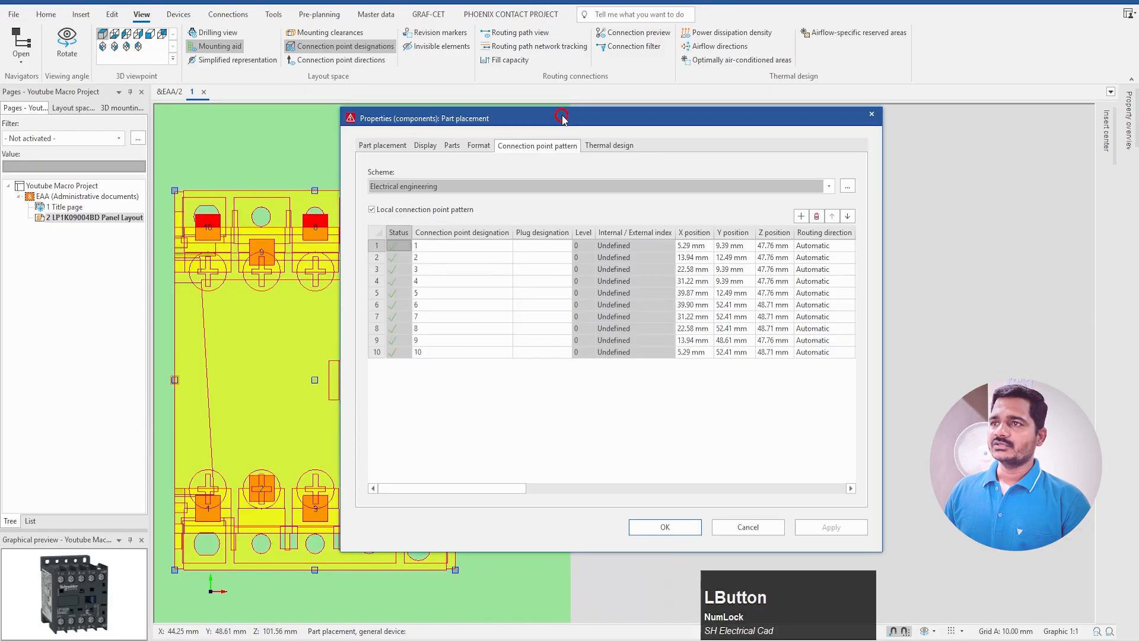
mouse_move(562, 117)
left_mouse_down()
mouse_move(802, 147)
mouse_move(729, 152)
mouse_move(730, 128)
left_mouse_up()
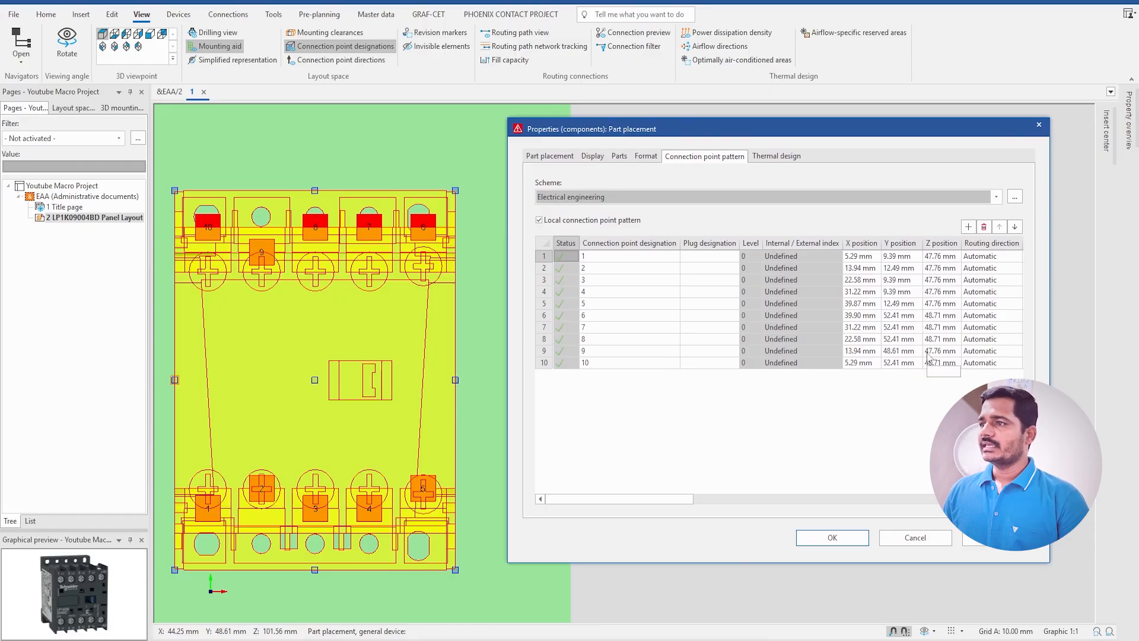
left_click(945, 260)
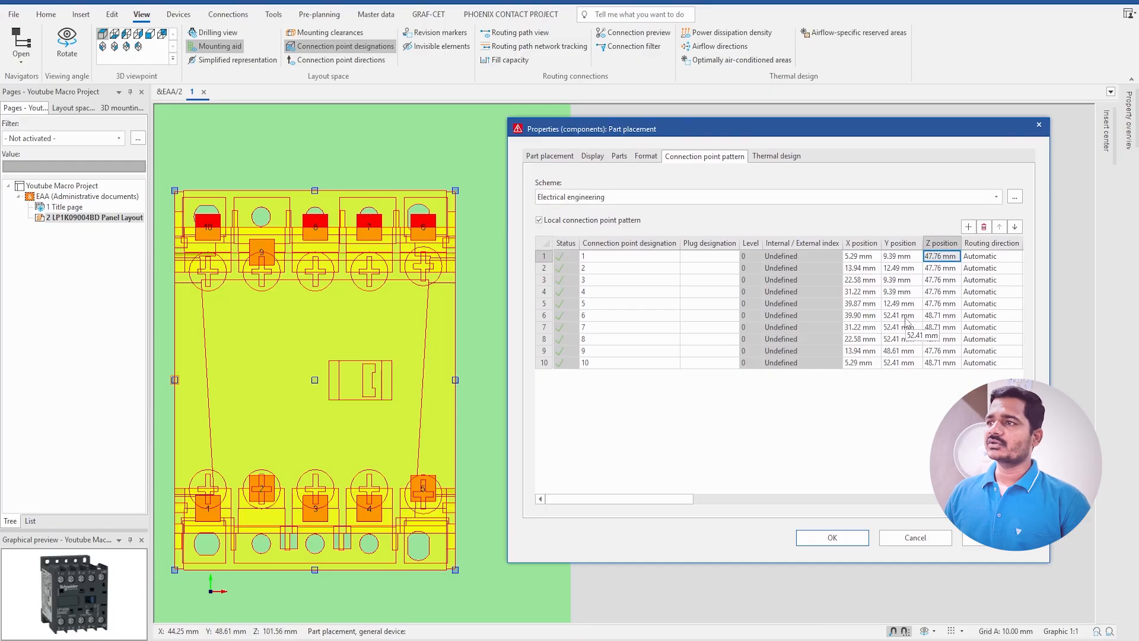
left_click(939, 269)
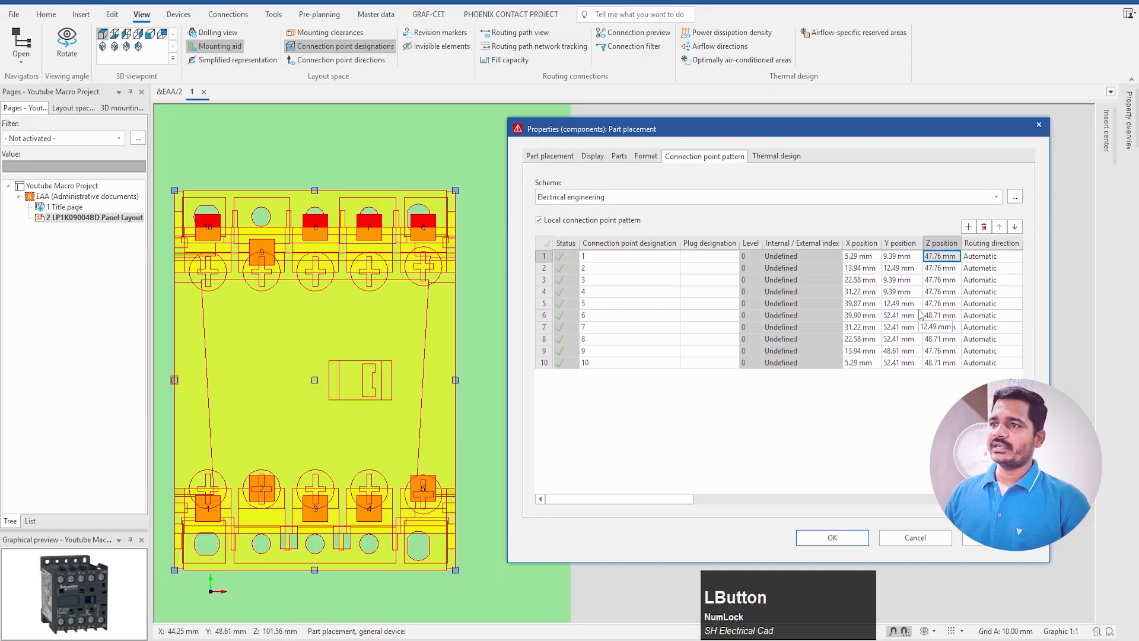
left_click(603, 257)
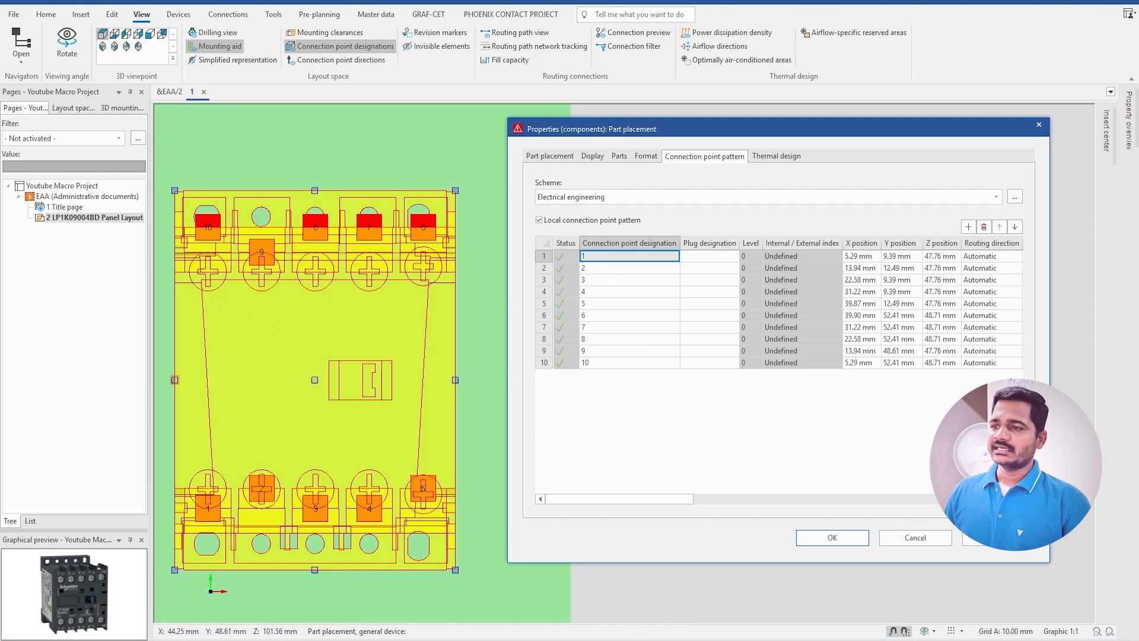
Step: Switch to the Schneider Electric LP1K09004BD product page in the browser and enlarge the contactor image to examine its terminal markings
left_click(597, 637)
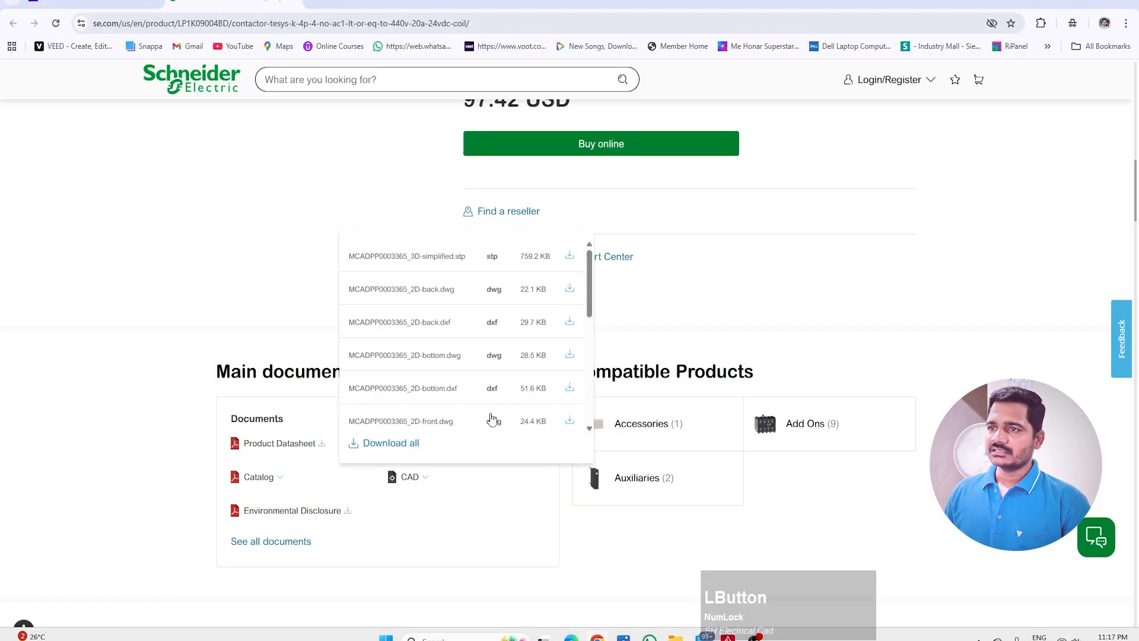
scroll(617, 397, "up", 10)
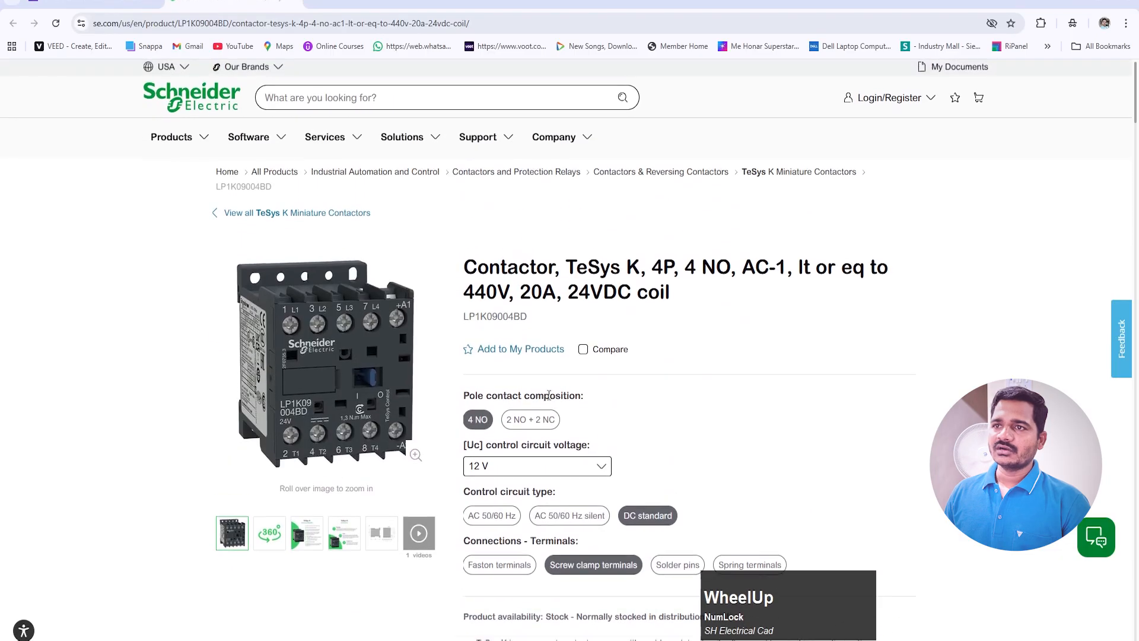
mouse_move(302, 341)
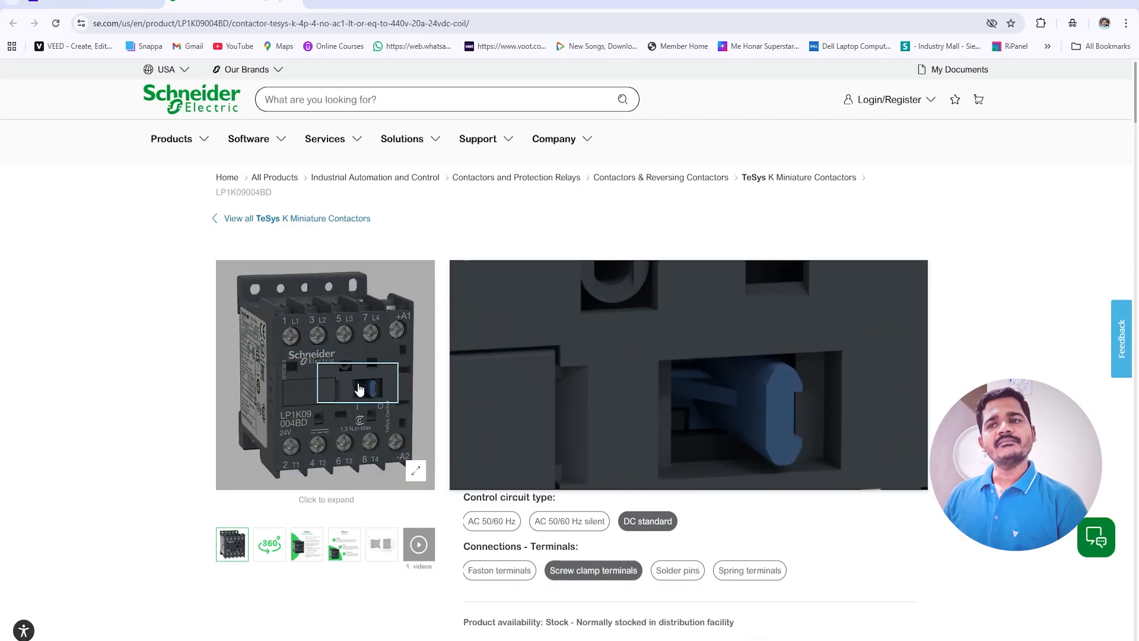
key("Escape")
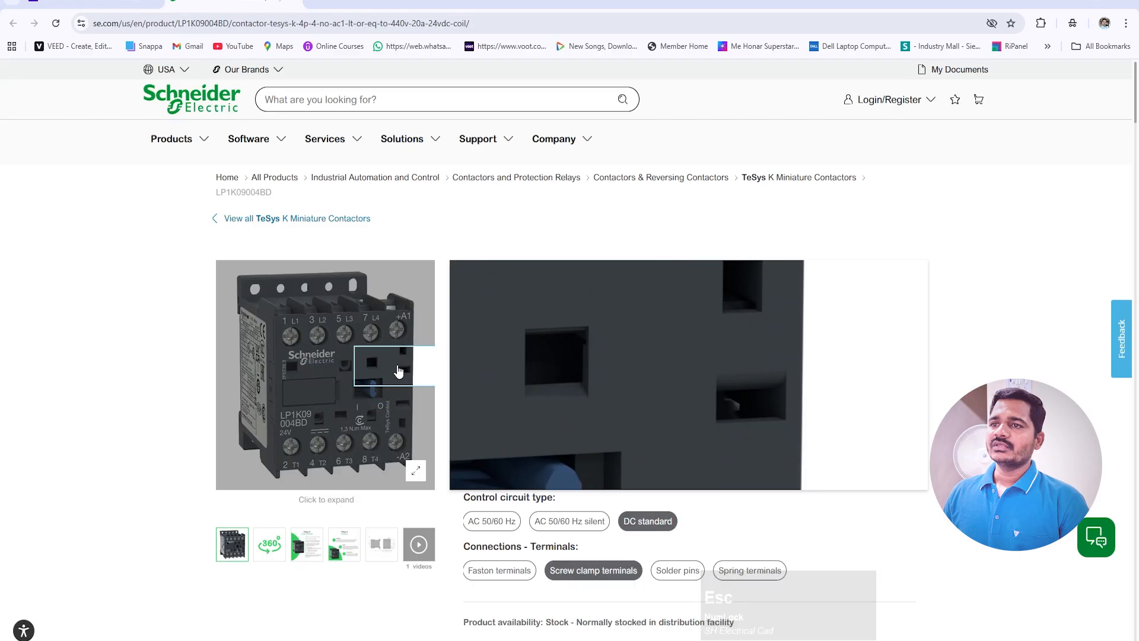
left_click(335, 362)
left_click(626, 321)
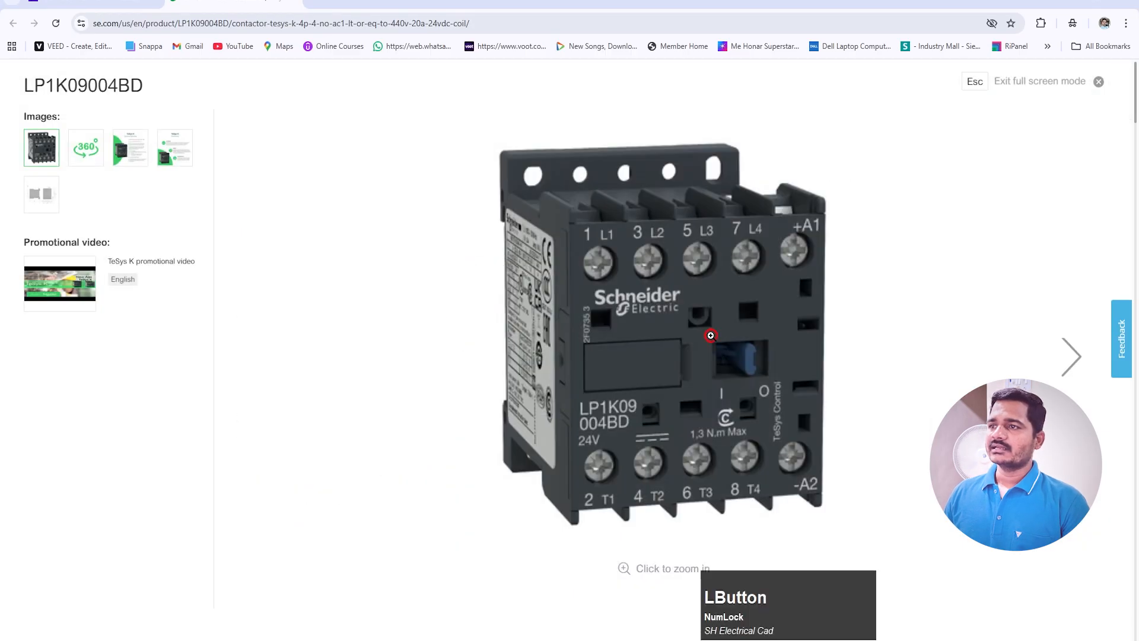
left_click(625, 319)
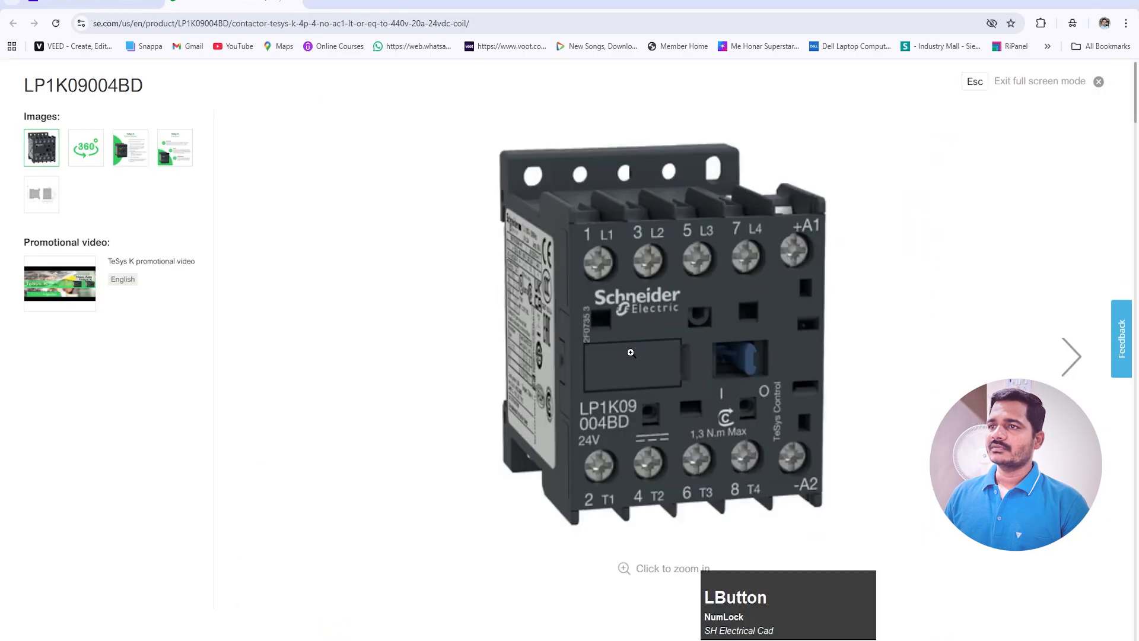
Step: Return to EPLAN and move connection points 2 and 1 below connection point 3 in the connection point pattern
left_click(728, 634)
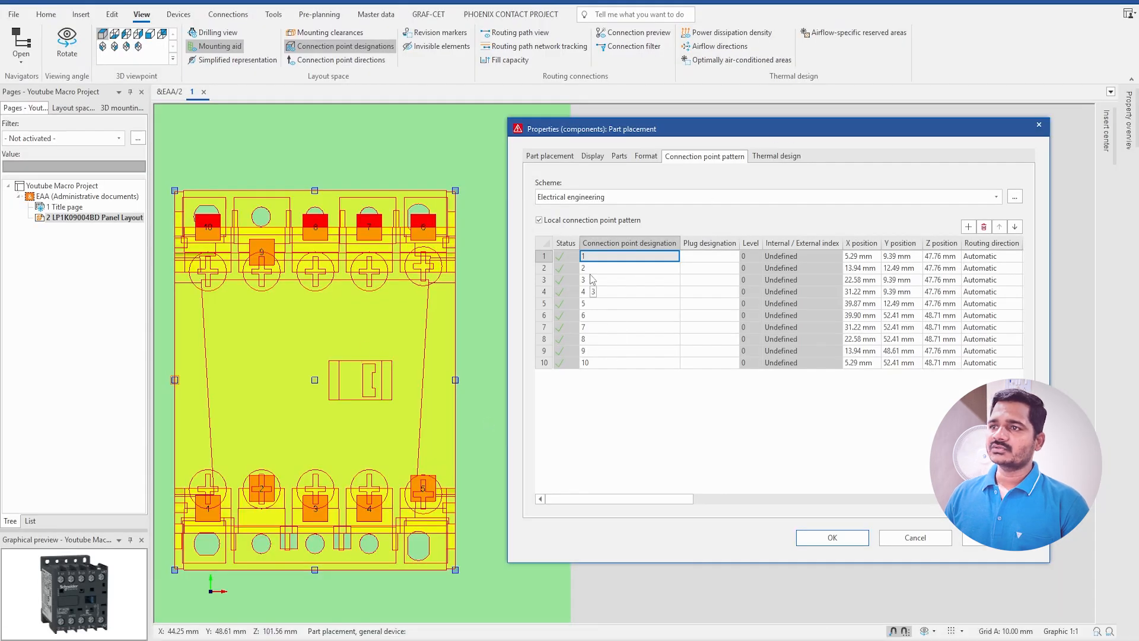
left_click(559, 268)
left_click(1016, 227)
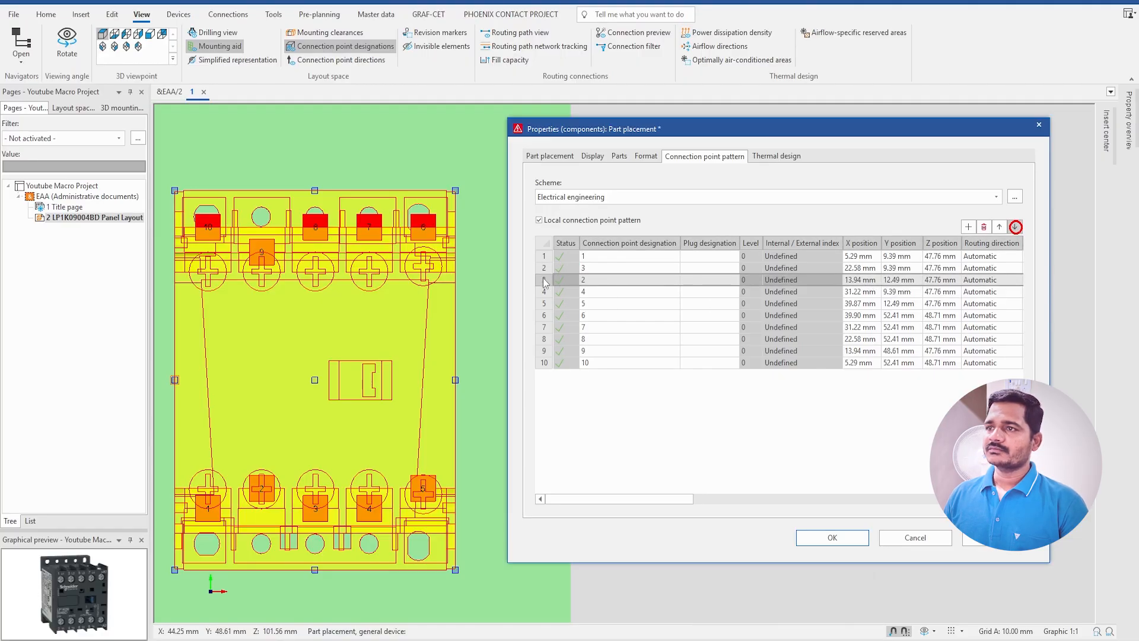
left_click(548, 256)
left_click(1016, 226)
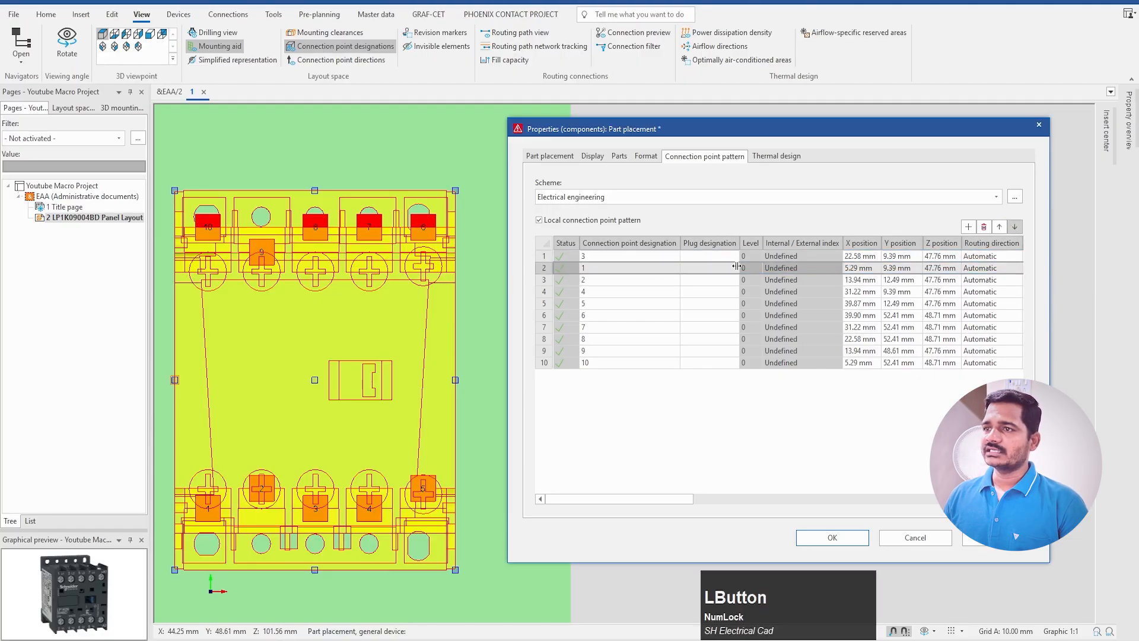
left_click(540, 278)
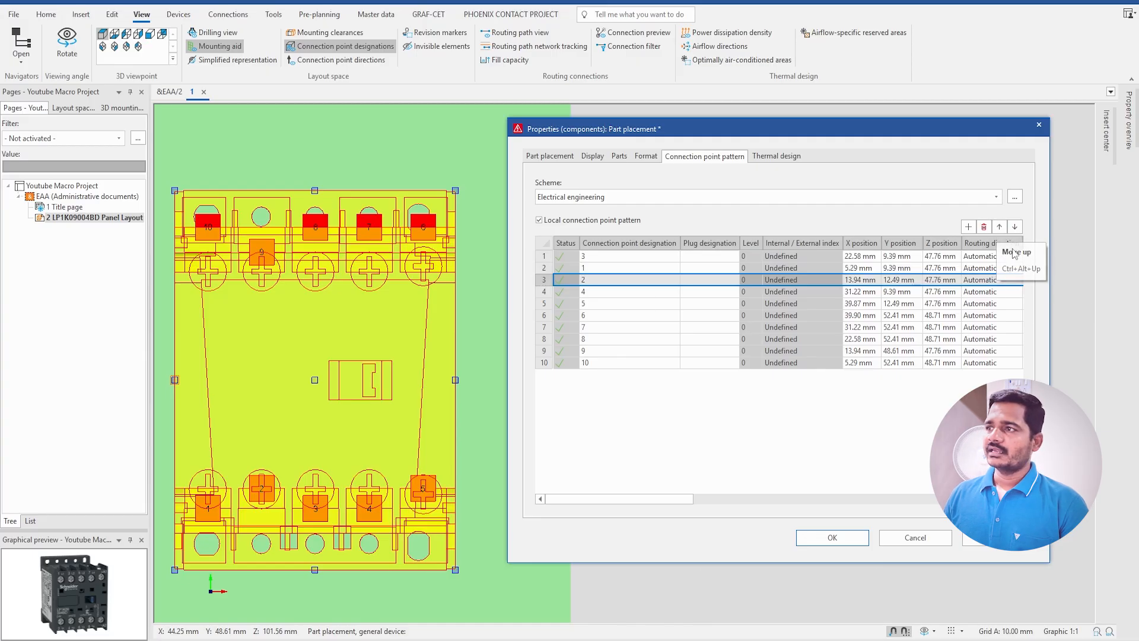
Step: Move connection point 10 up to the first row of the connection point pattern
left_click(544, 362)
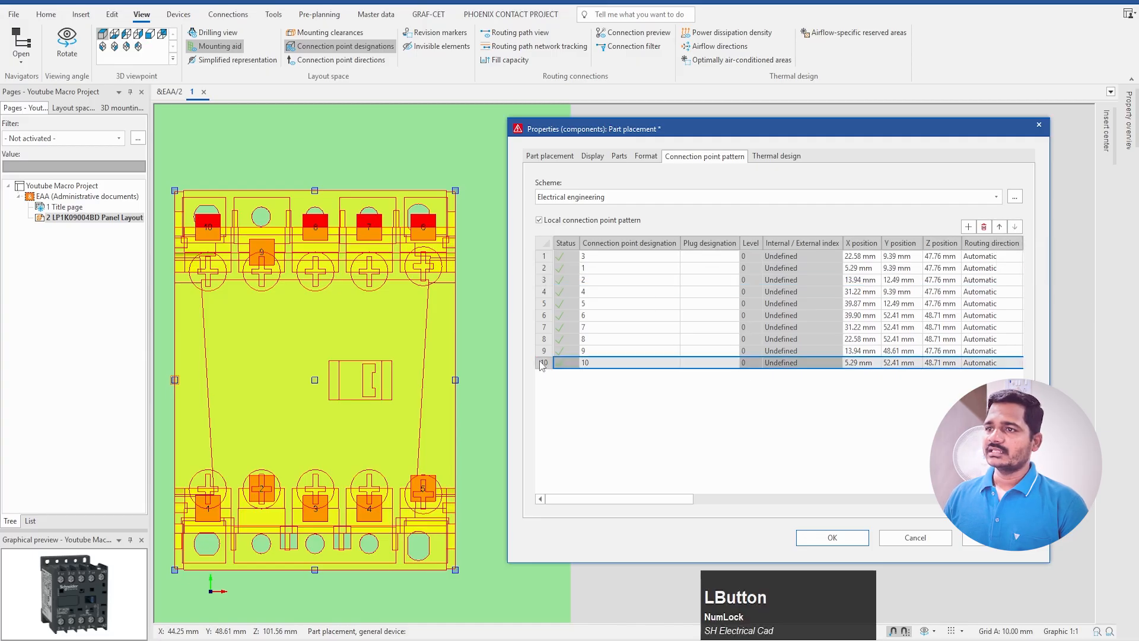
left_click(1000, 226)
left_click(1000, 227)
left_click(999, 227)
left_click(1000, 227)
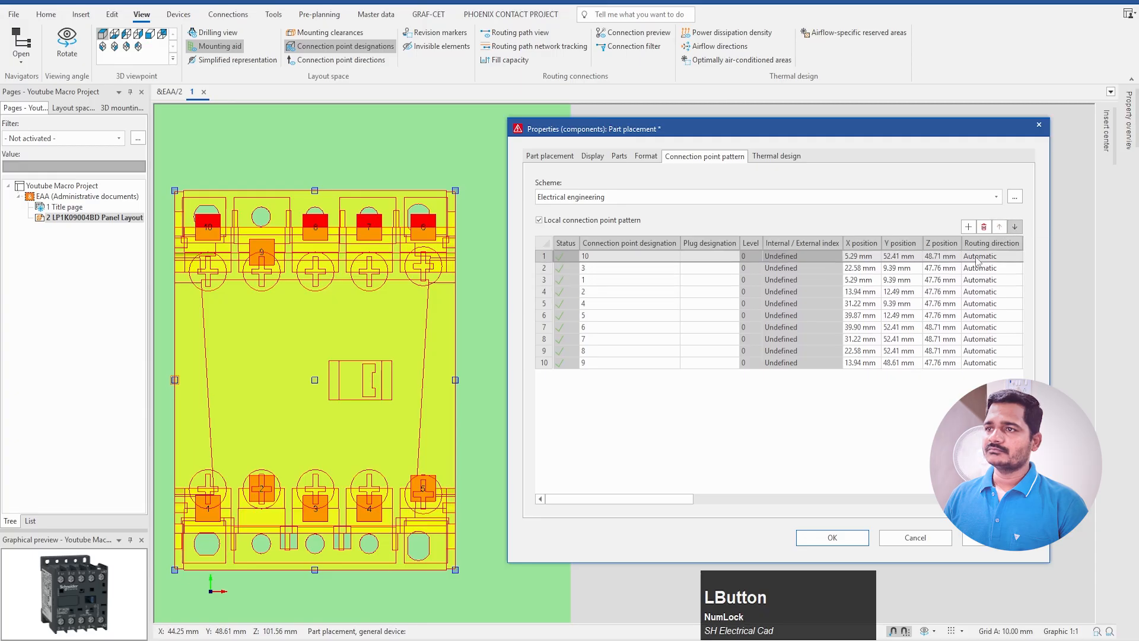
Step: Rearrange the connection point pattern so connection points 1, 2 and 3 follow one another in rows 2 to 4
left_click(543, 267)
left_click(1016, 226)
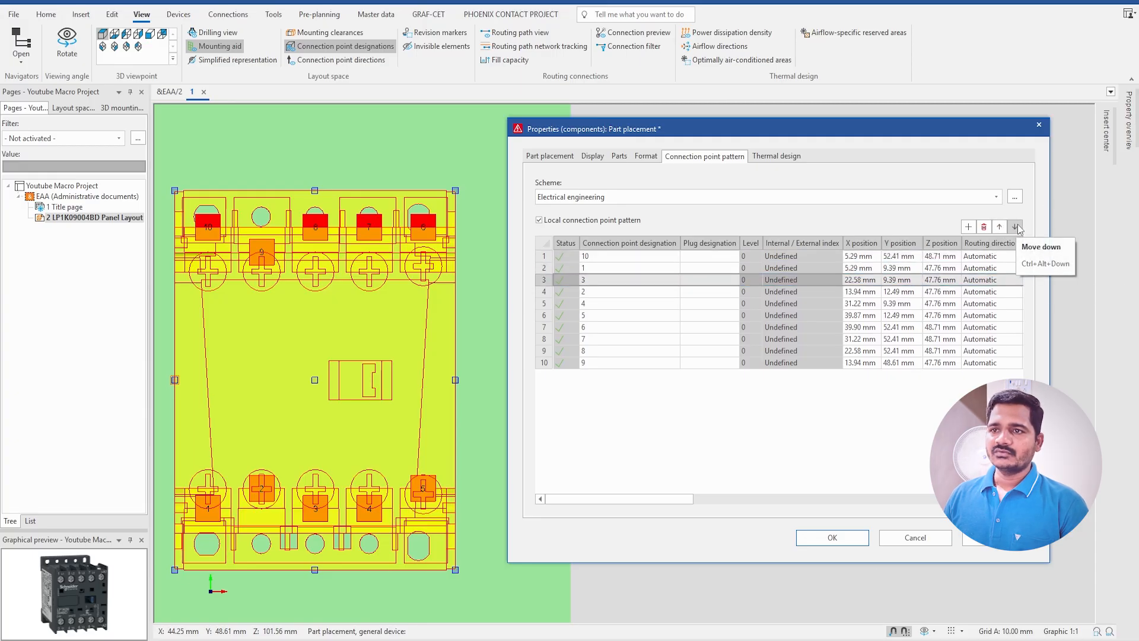
left_click(647, 292)
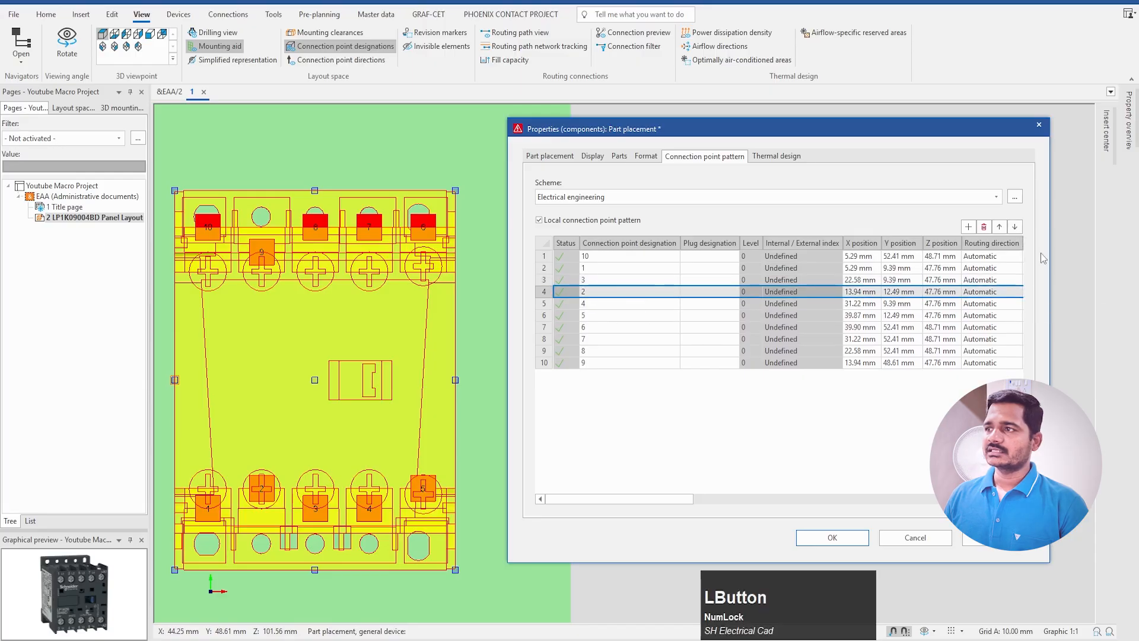
left_click(1000, 227)
Step: Move connection point 9 from the last row up to the third row, directly above connection point 2
left_click(543, 363)
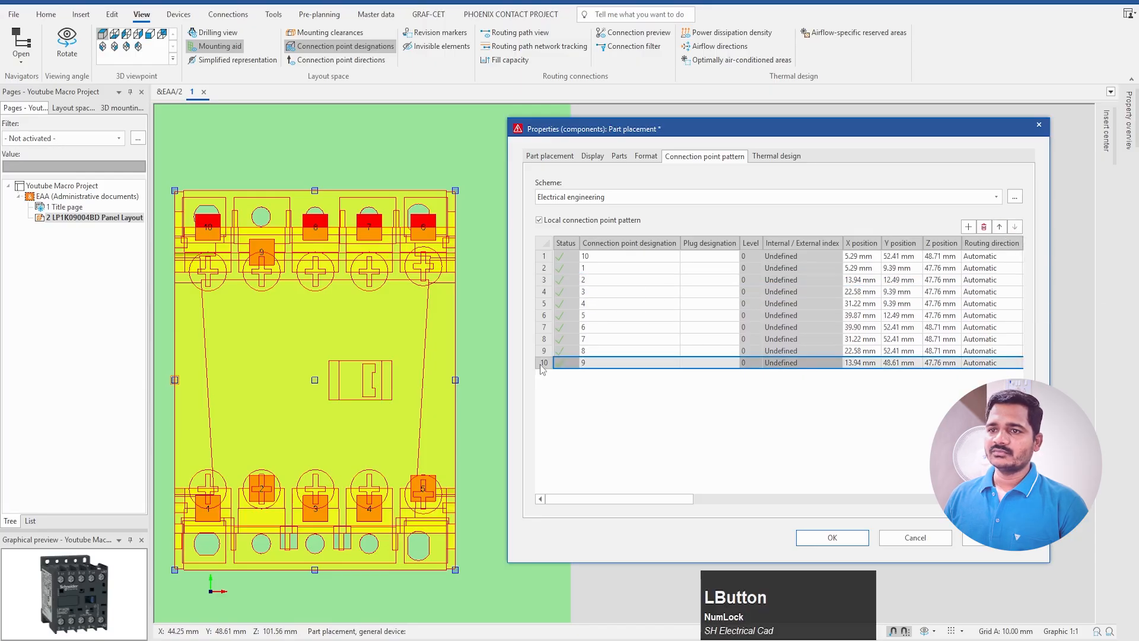
left_click(1000, 227)
left_click(999, 227)
left_click(1000, 227)
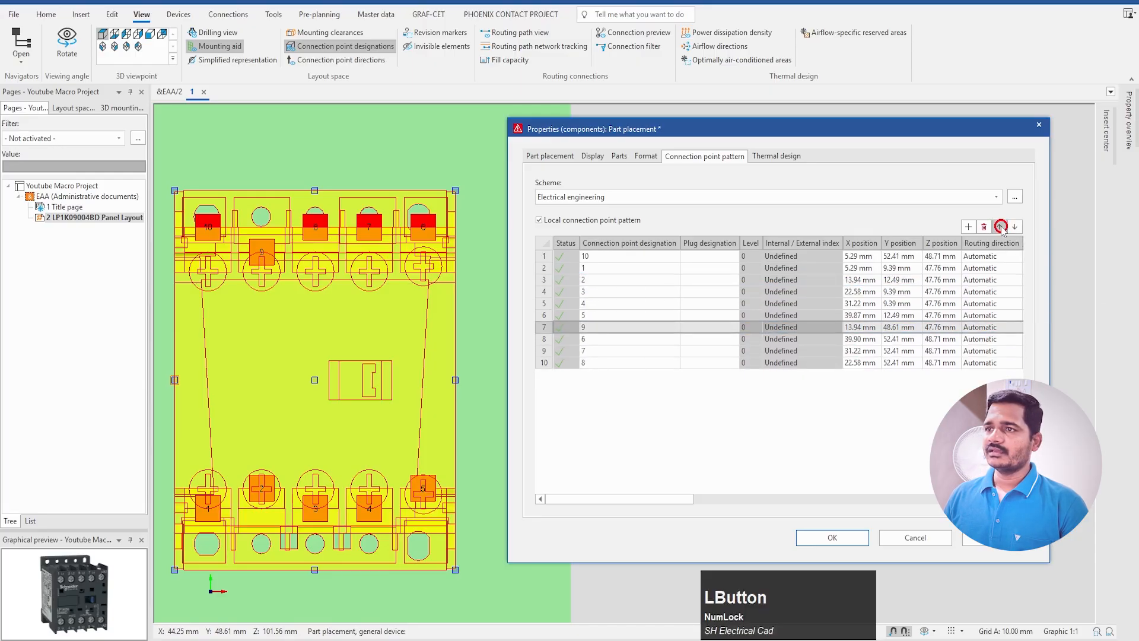
left_click(1000, 227)
left_click(1000, 227)
left_click(1000, 227)
left_click(1000, 227)
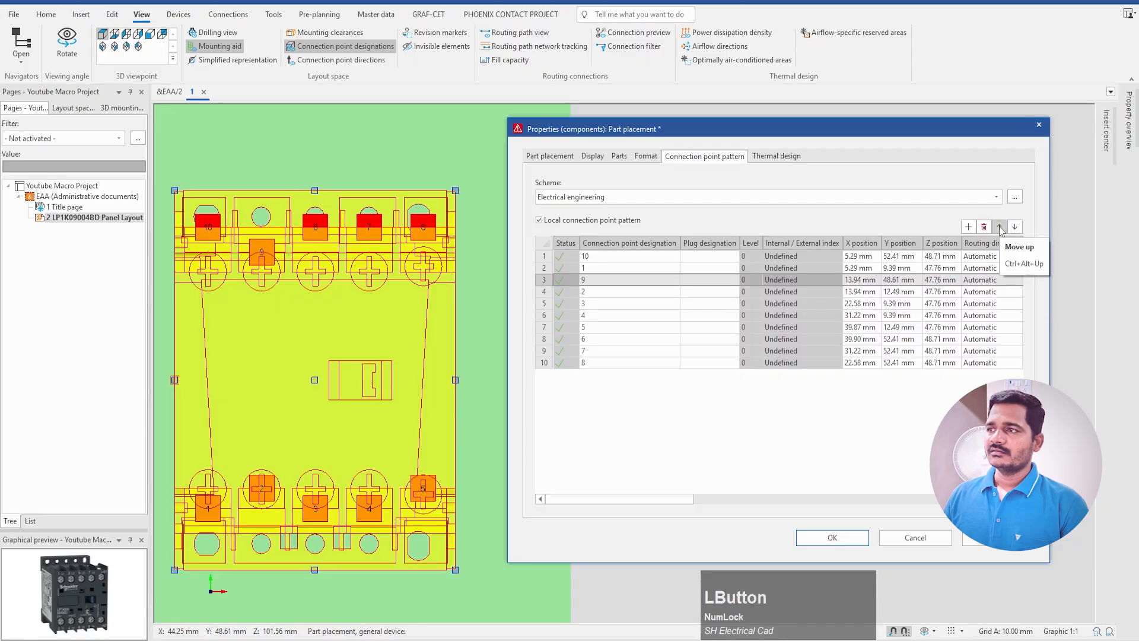
left_click(1016, 227)
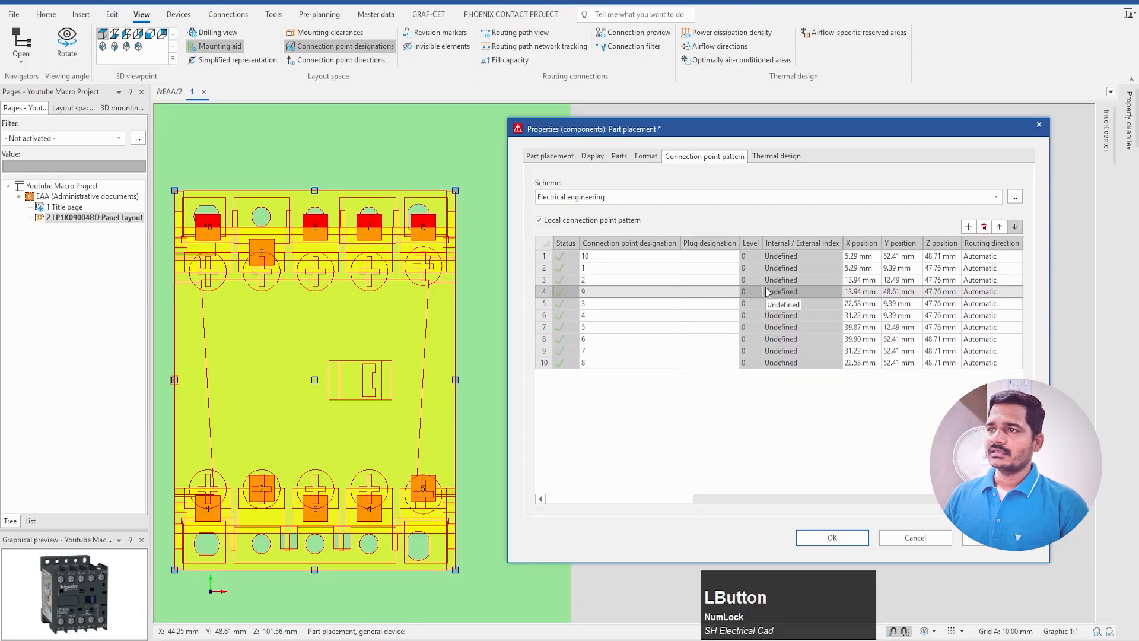
left_click(547, 281)
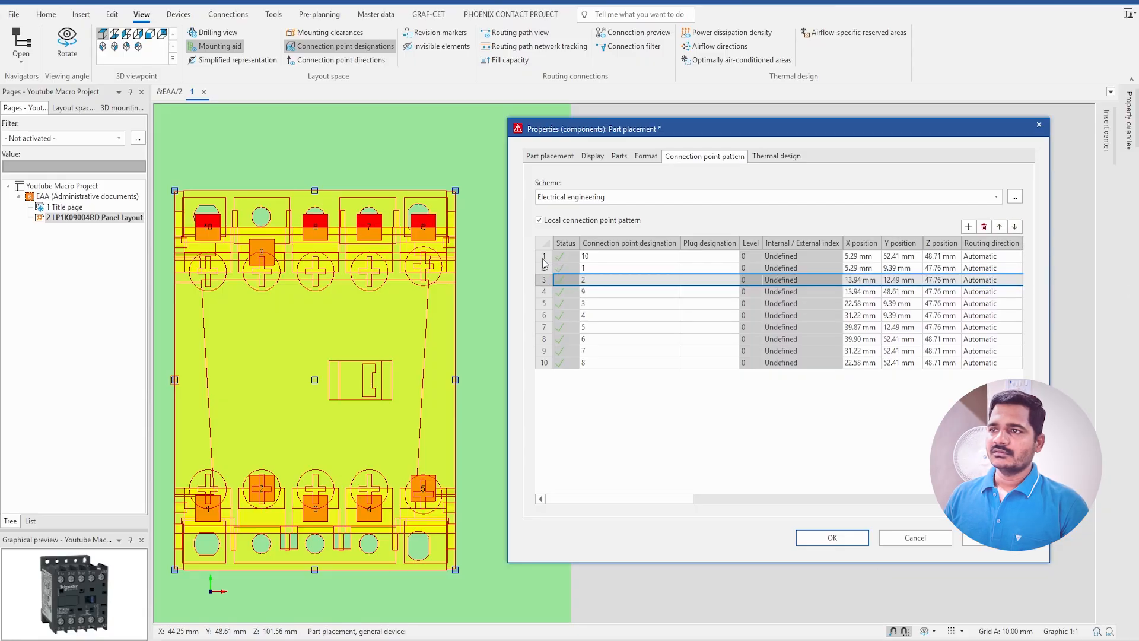
left_click(598, 258)
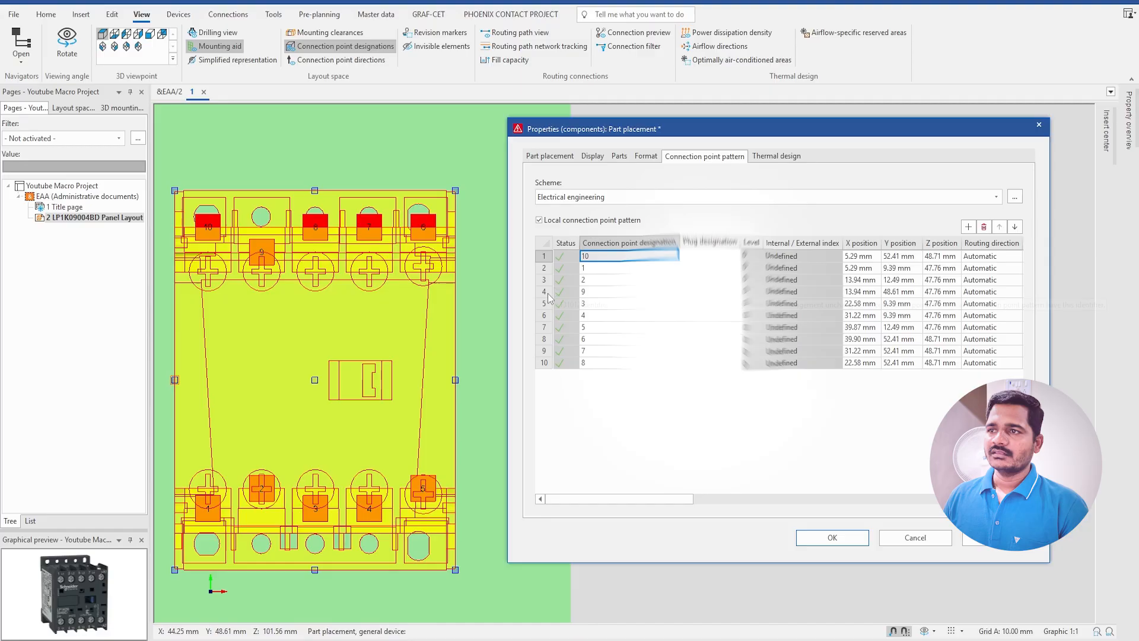
left_click(557, 292)
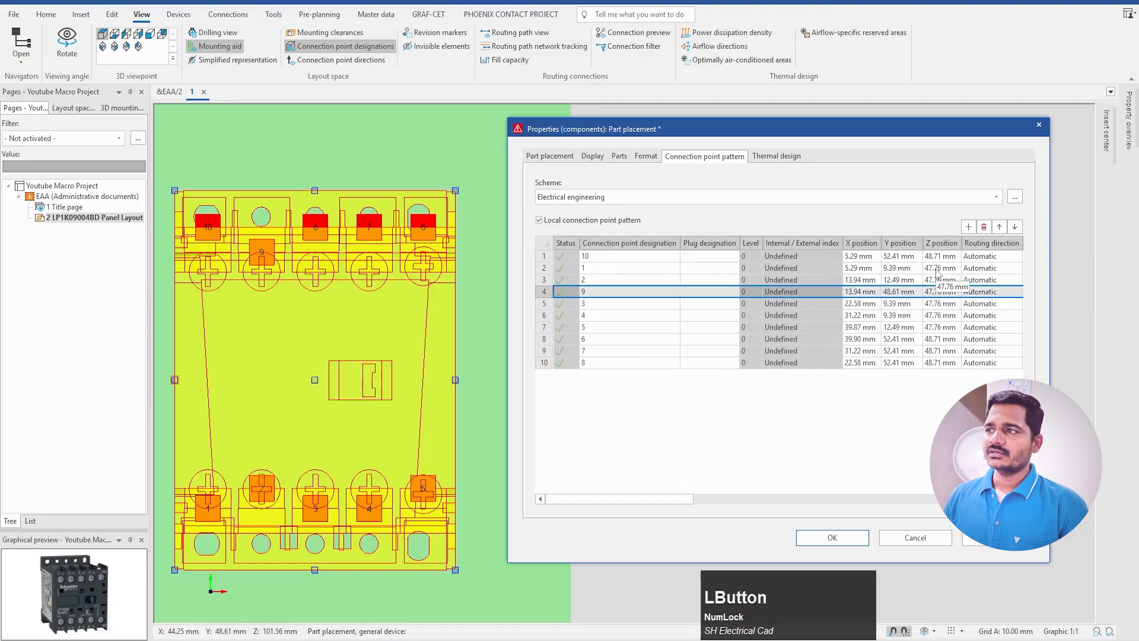
left_click(999, 228)
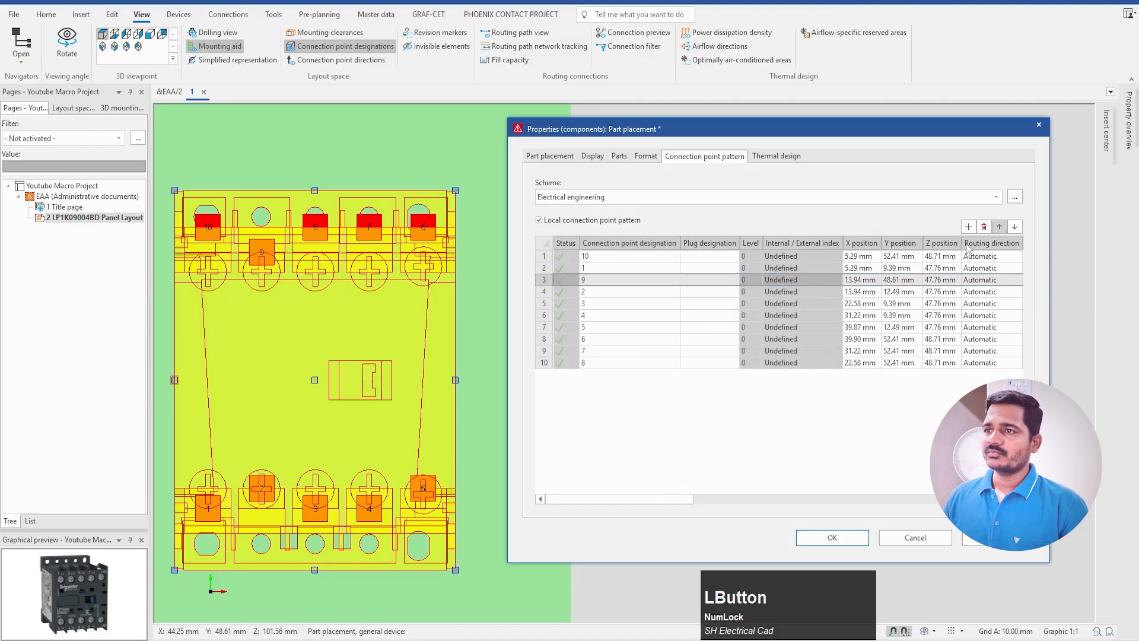
left_click(599, 294)
left_click(587, 305)
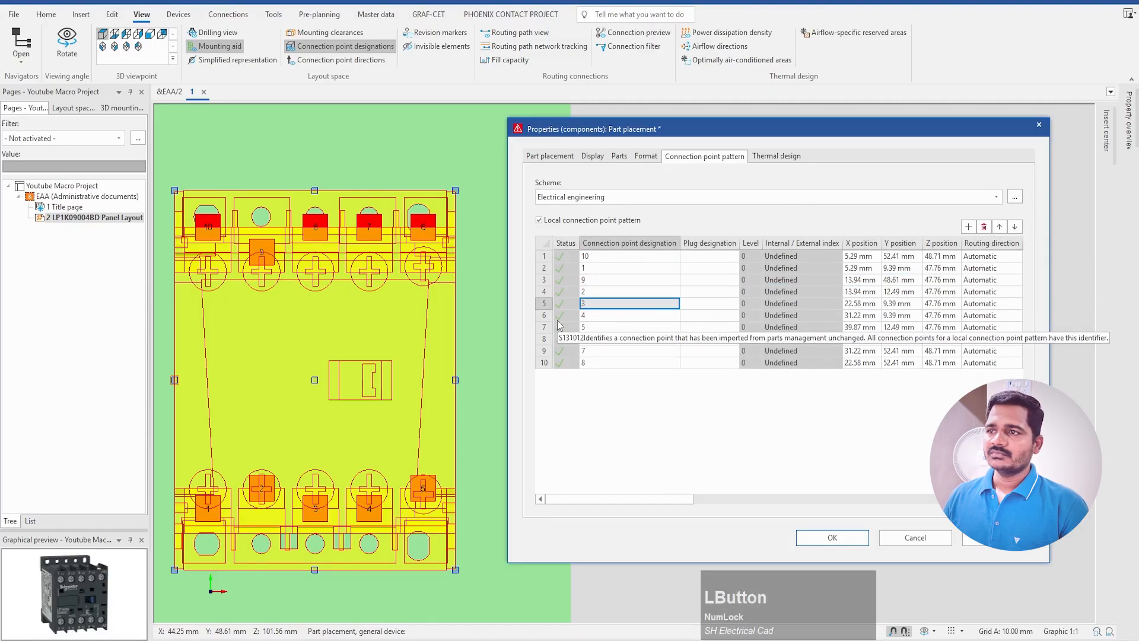
Step: Move connection point 8 from the last row up to the fifth row, directly above connection point 3
left_click(542, 365)
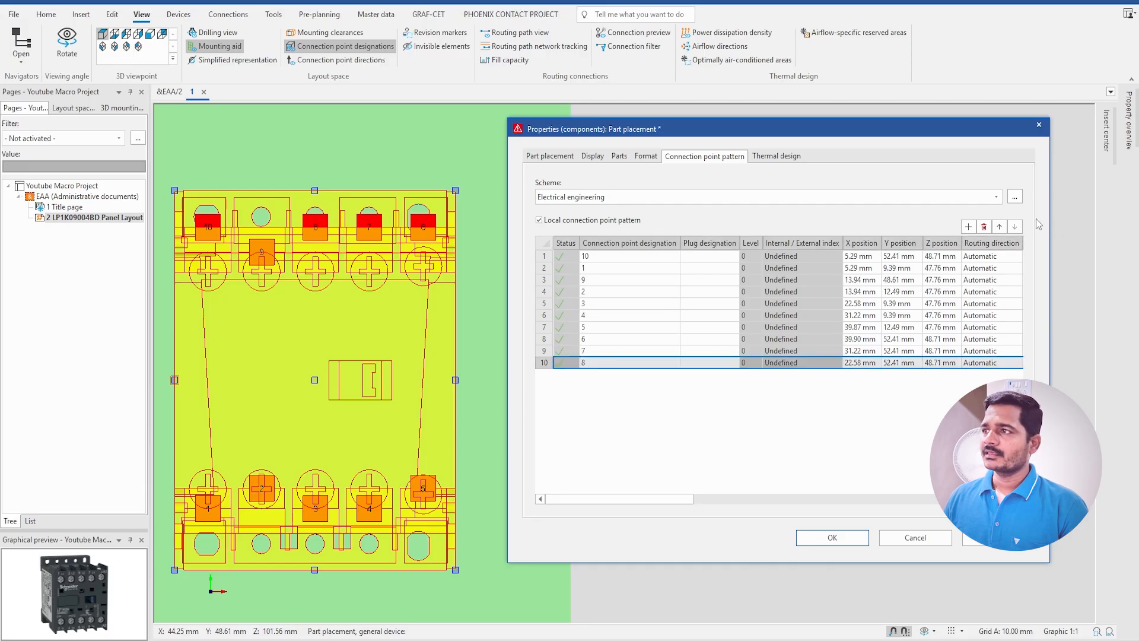
left_click(1002, 228)
left_click(1002, 228)
left_click(1002, 227)
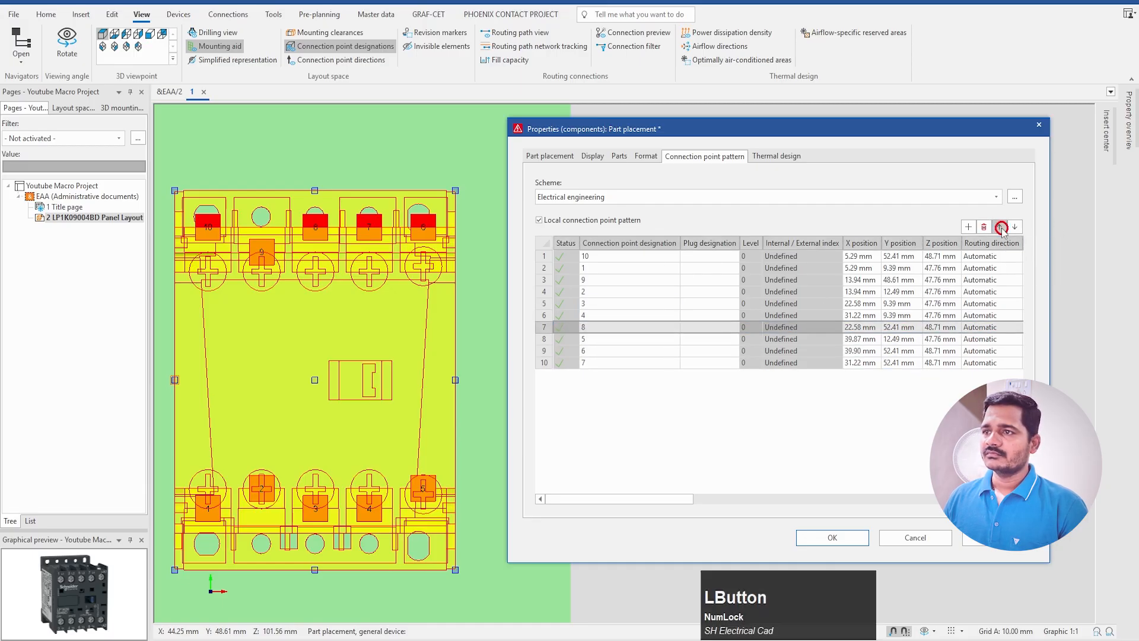
left_click(1001, 228)
left_click(1001, 228)
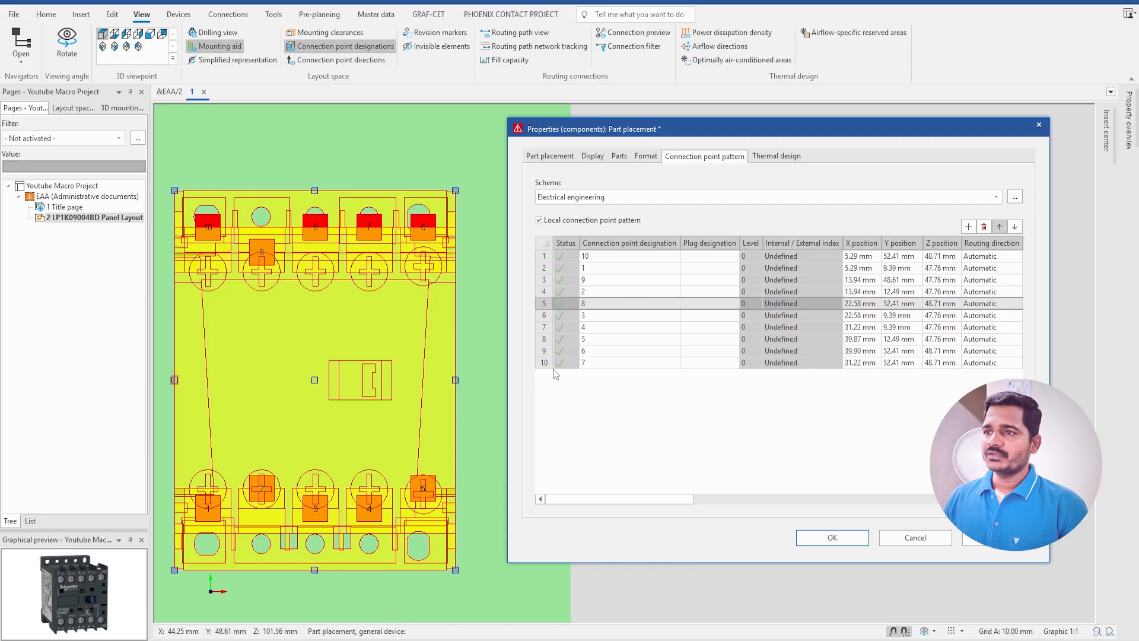
Step: Move connection point 7 directly above connection point 4 and connection point 6 directly above connection point 5
left_click(546, 366)
left_click(1002, 228)
left_click(1002, 227)
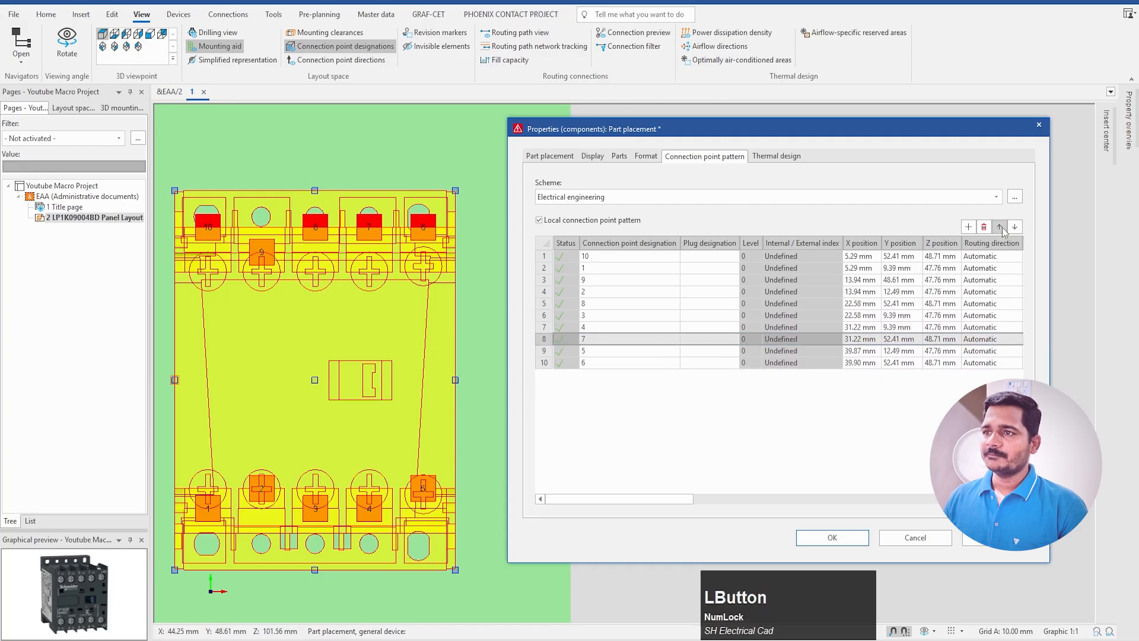
left_click(1002, 228)
left_click(551, 363)
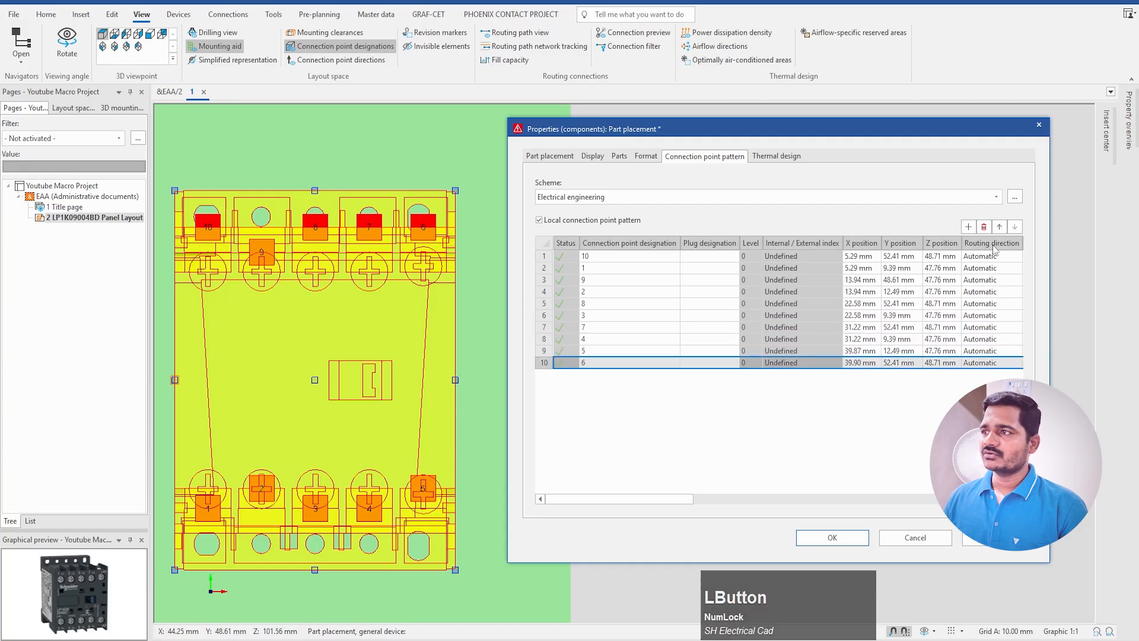
left_click(1000, 228)
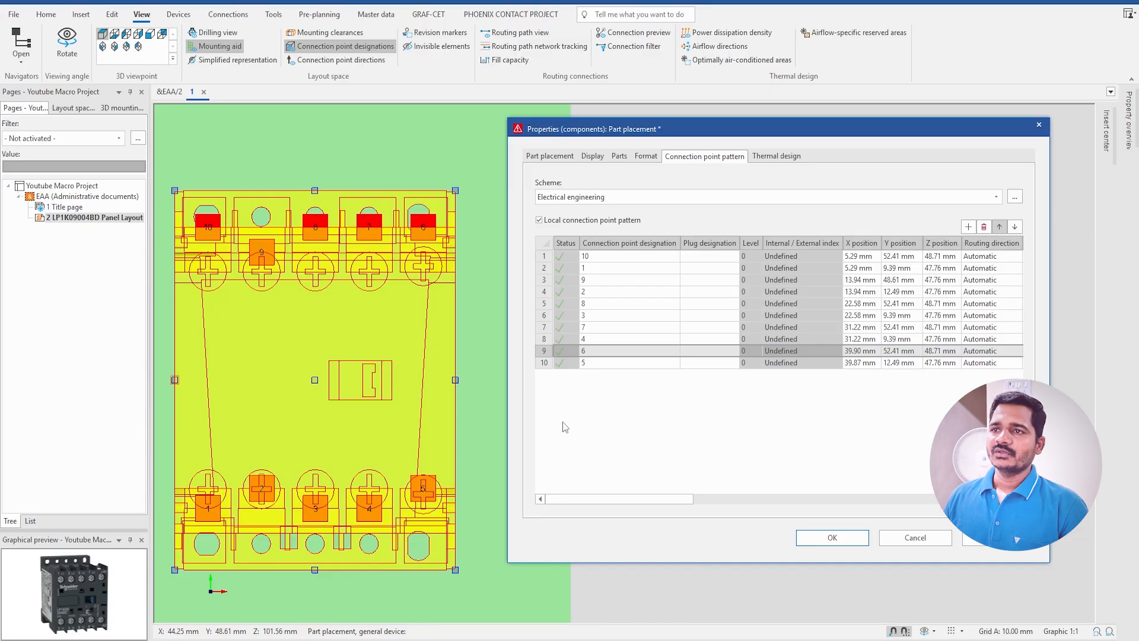
Step: Renumber the connection point designations in rows 1 to 10 consecutively from 1 to 10 and apply the changes
left_click(610, 256)
type("1")
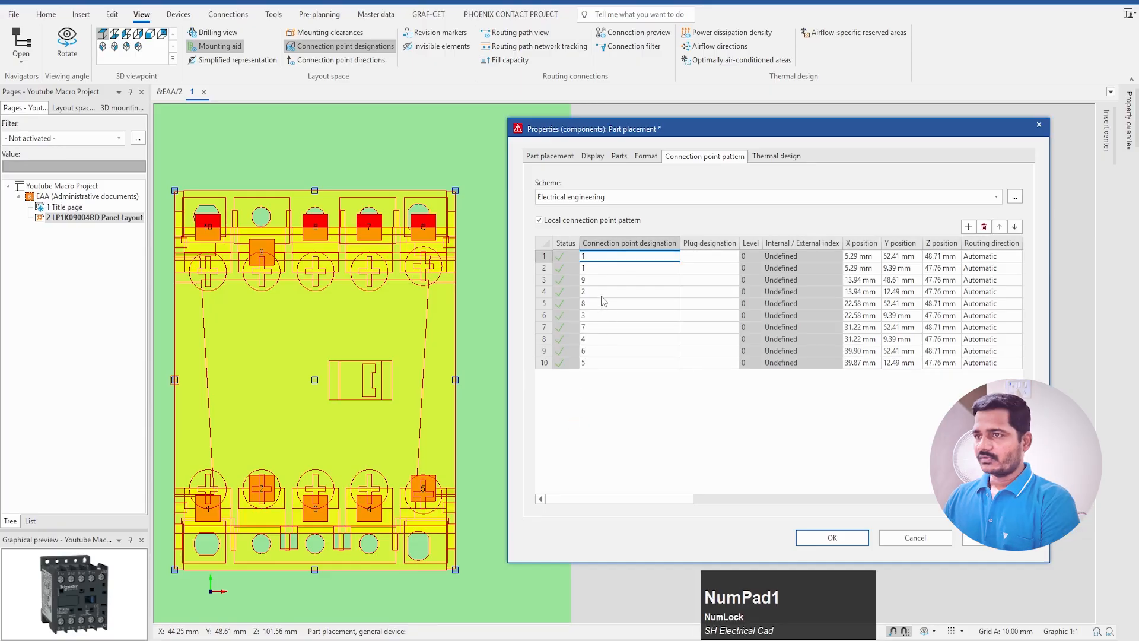
left_click(610, 268)
type("2")
left_click(608, 278)
type("3")
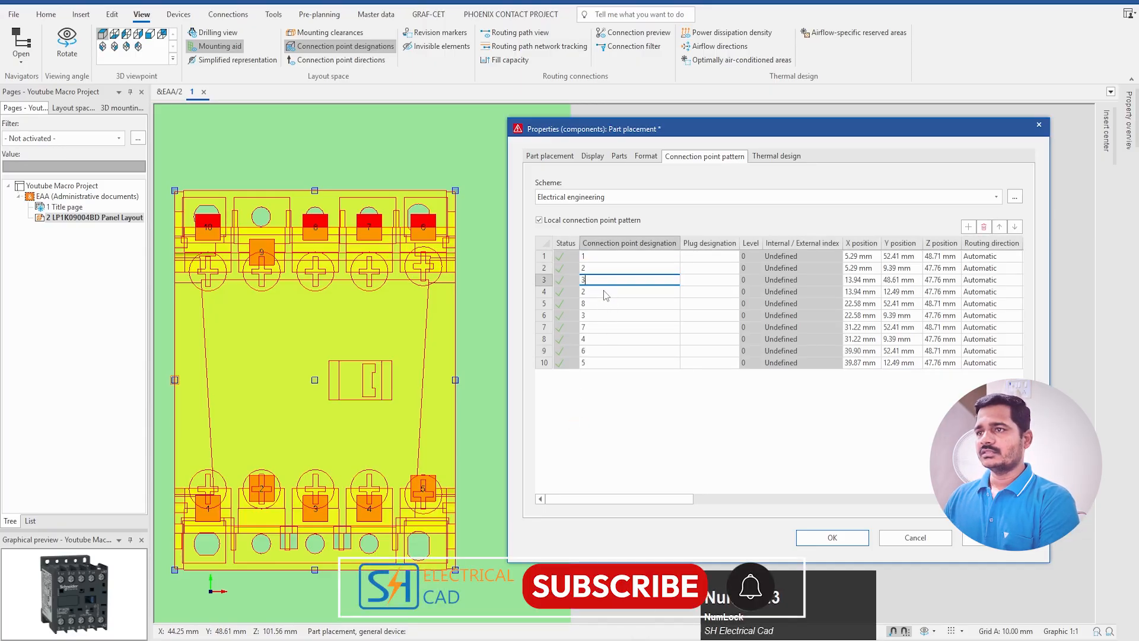
left_click(603, 290)
type("4")
left_click(605, 305)
type("5")
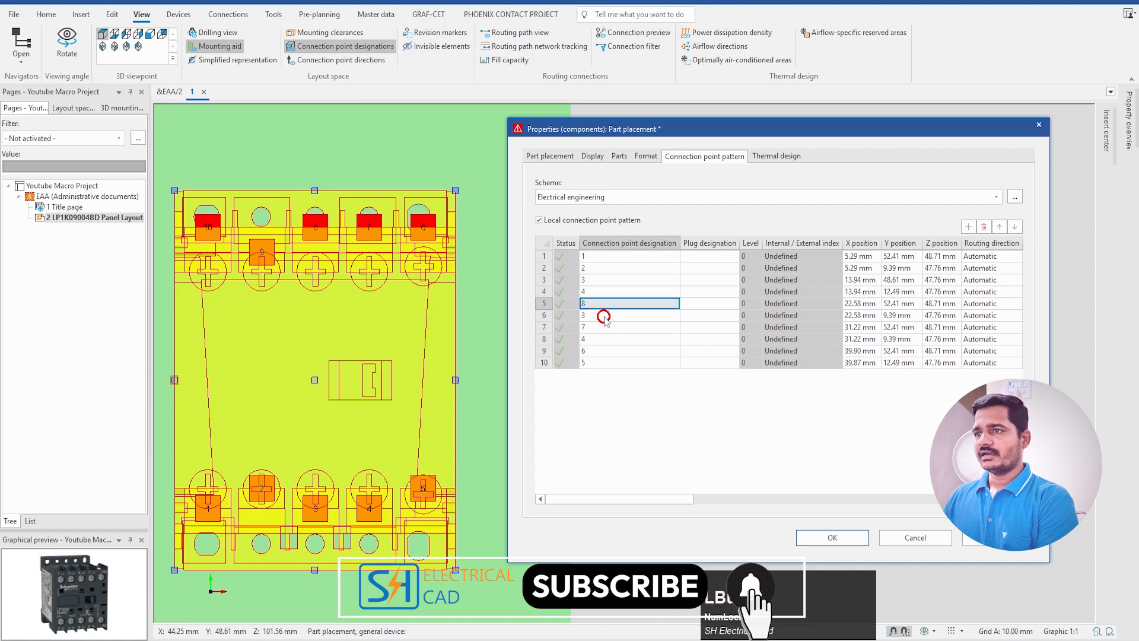
left_click(604, 316)
type("6")
left_click(606, 329)
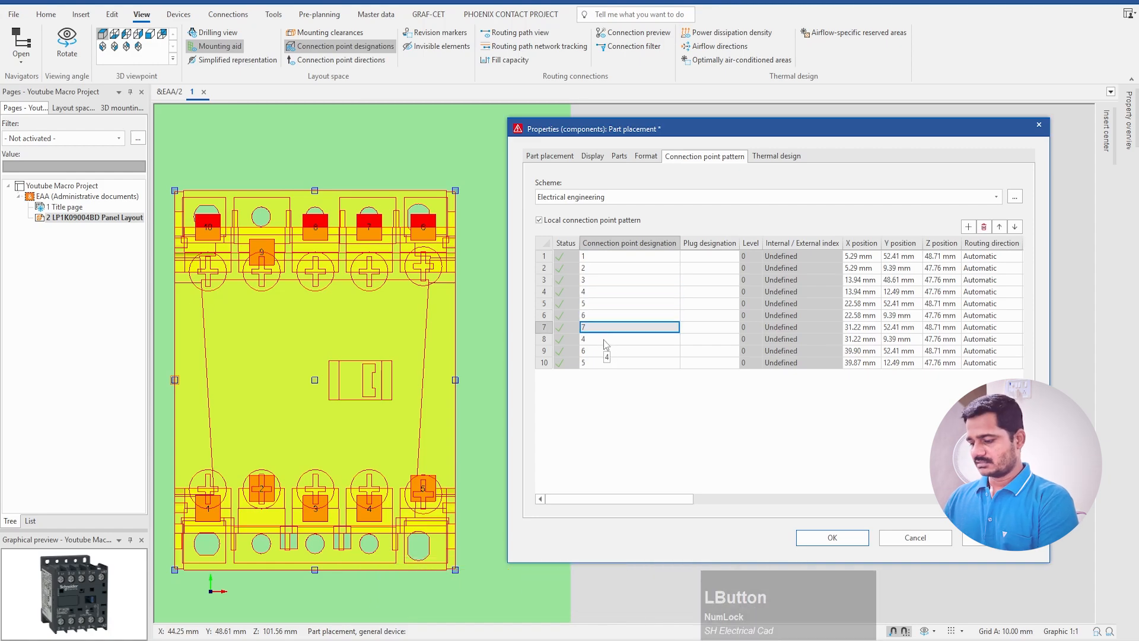
type("7")
left_click(603, 340)
type("8")
left_click(601, 351)
type("9")
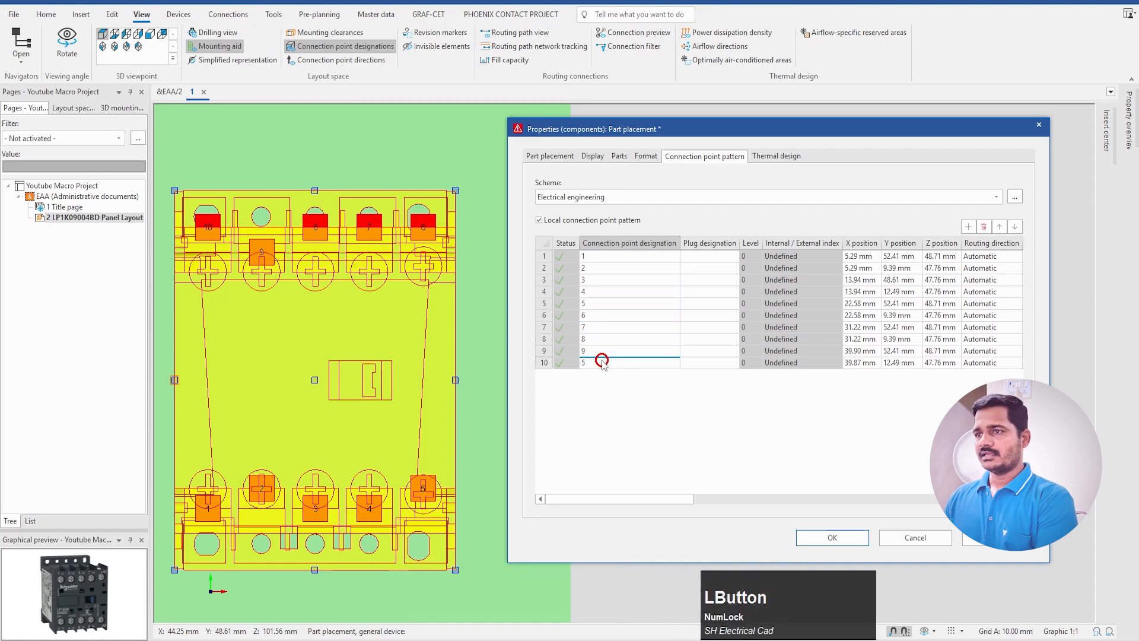
left_click(600, 364)
type("10")
left_click(612, 397)
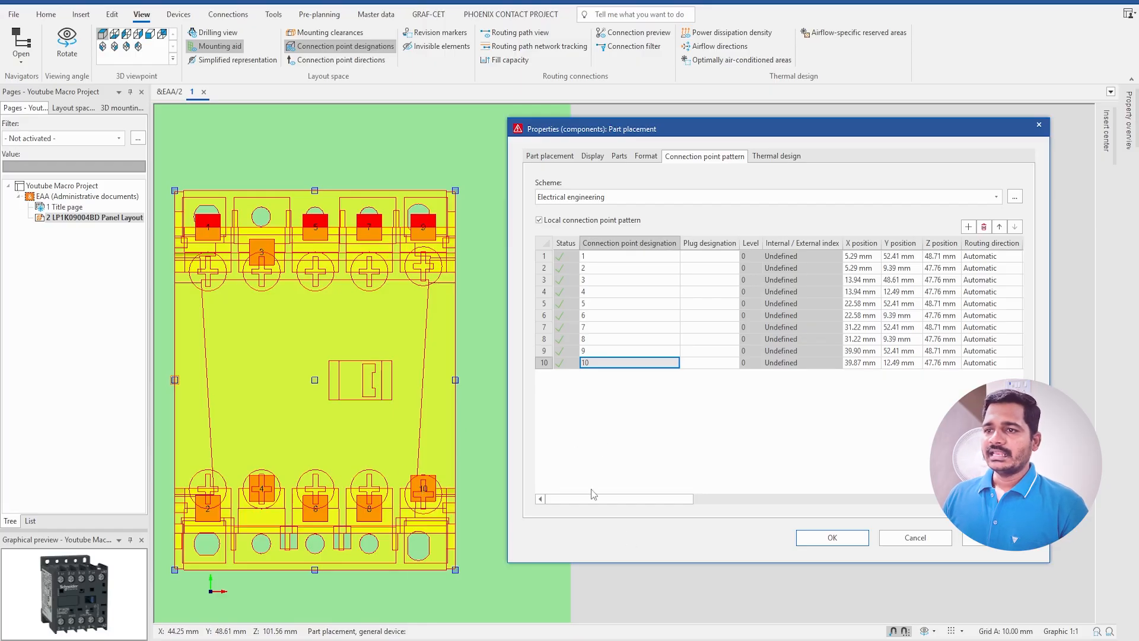
Step: Switch to the LP1K09004BD product page in the browser, check the contactor's coil terminal markings, and return to EPLAN
left_click_drag(594, 352, 594, 363)
key("alt+Tab")
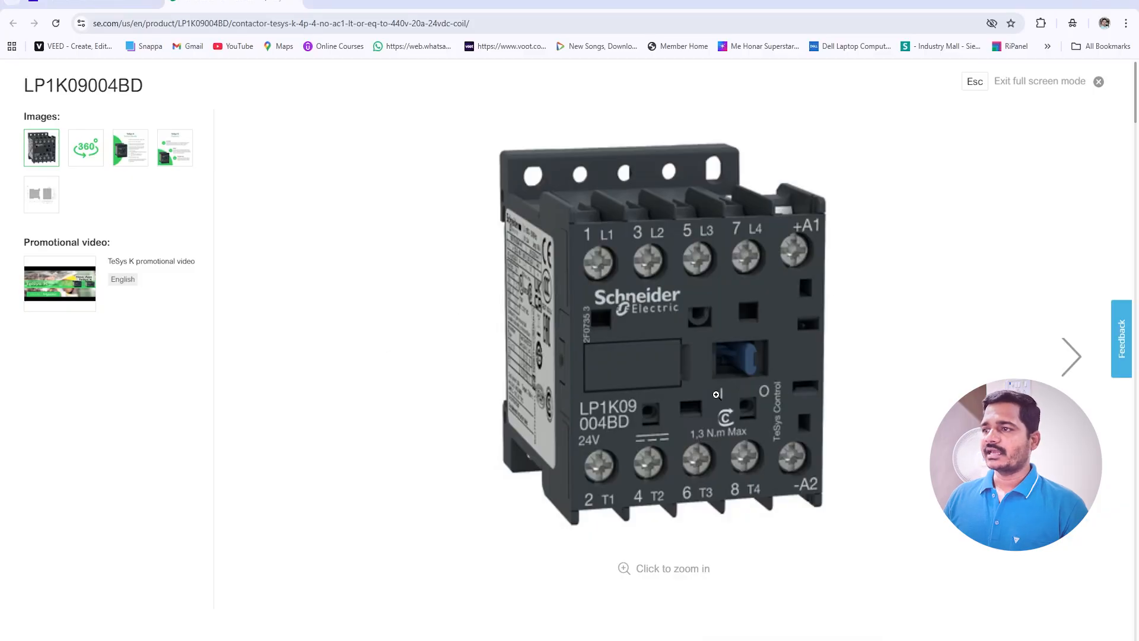
key("alt+Tab")
Step: Change the designations of connection points 9 and 10 to +A1 and -A2 and apply the changes
left_click(591, 349)
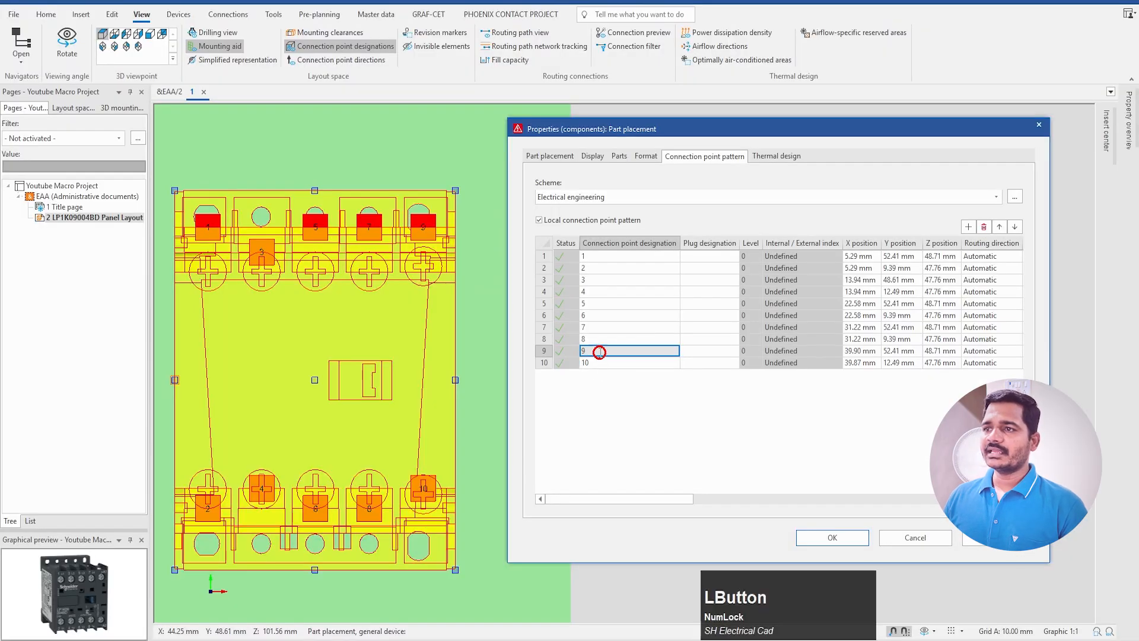
left_click(599, 352)
type("+a1")
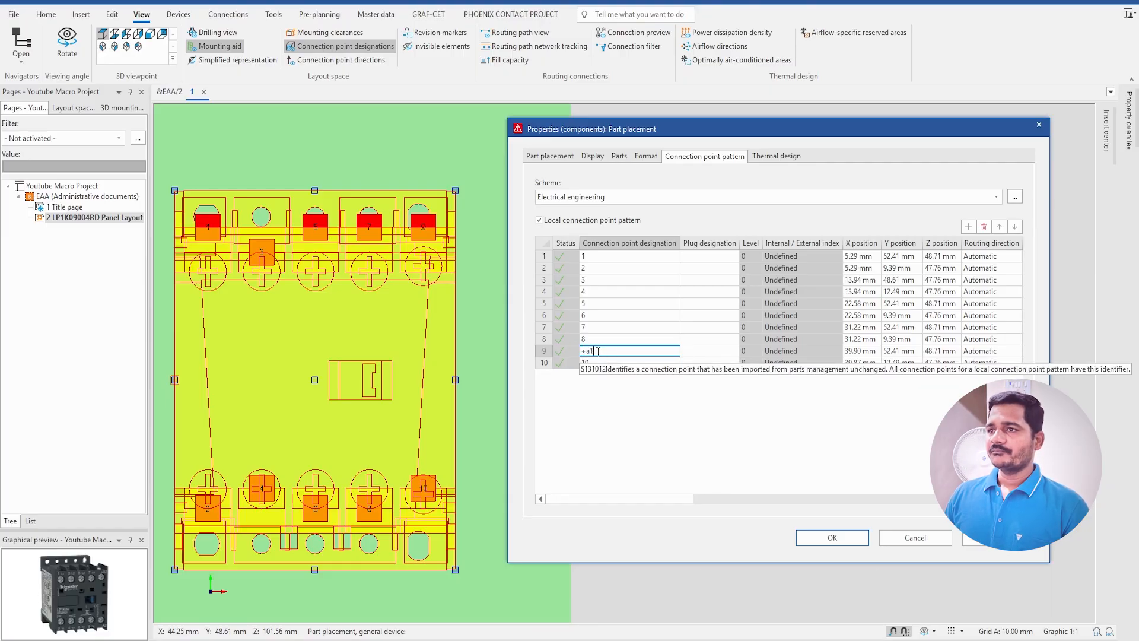
key("BackSpace")
key("BackSpace")
key("Caps_Lock")
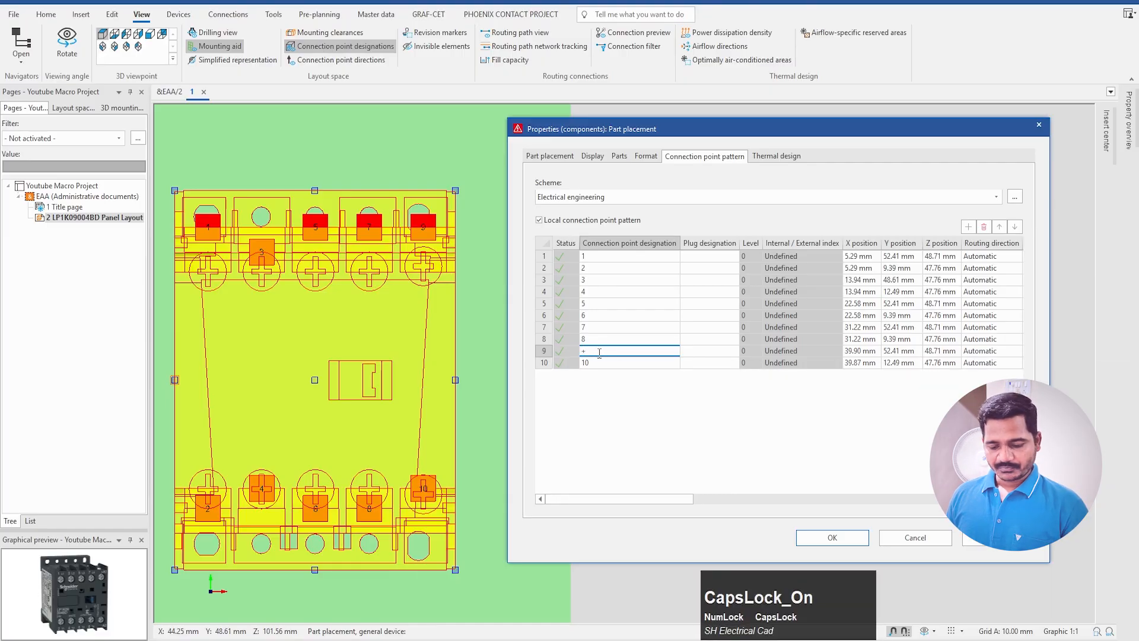
type("A1")
left_click(610, 363)
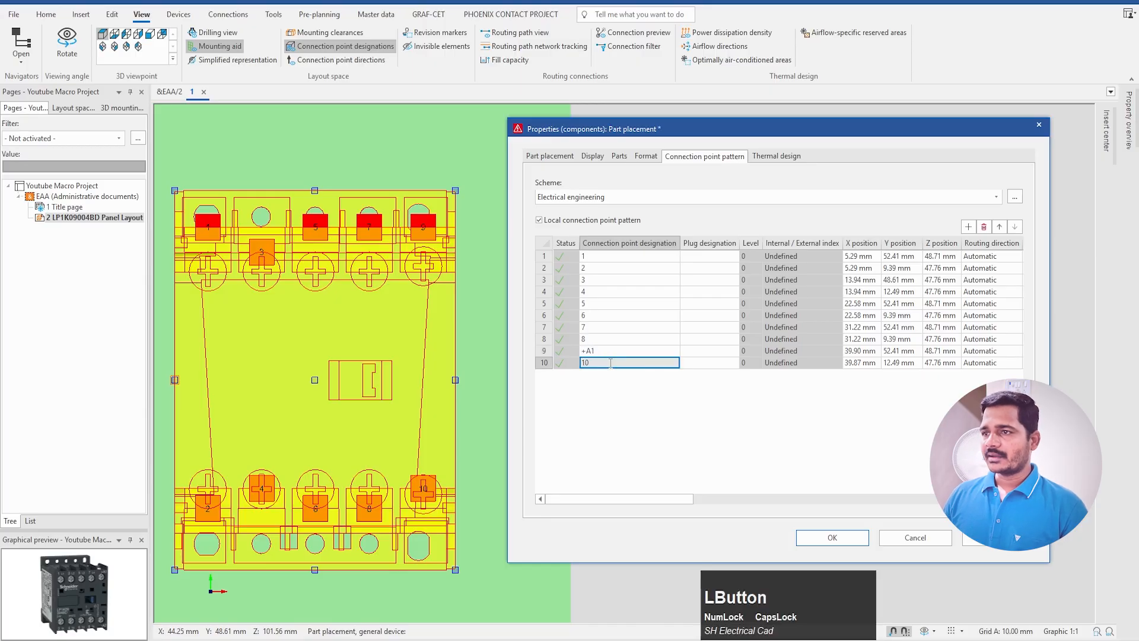
type("-A2")
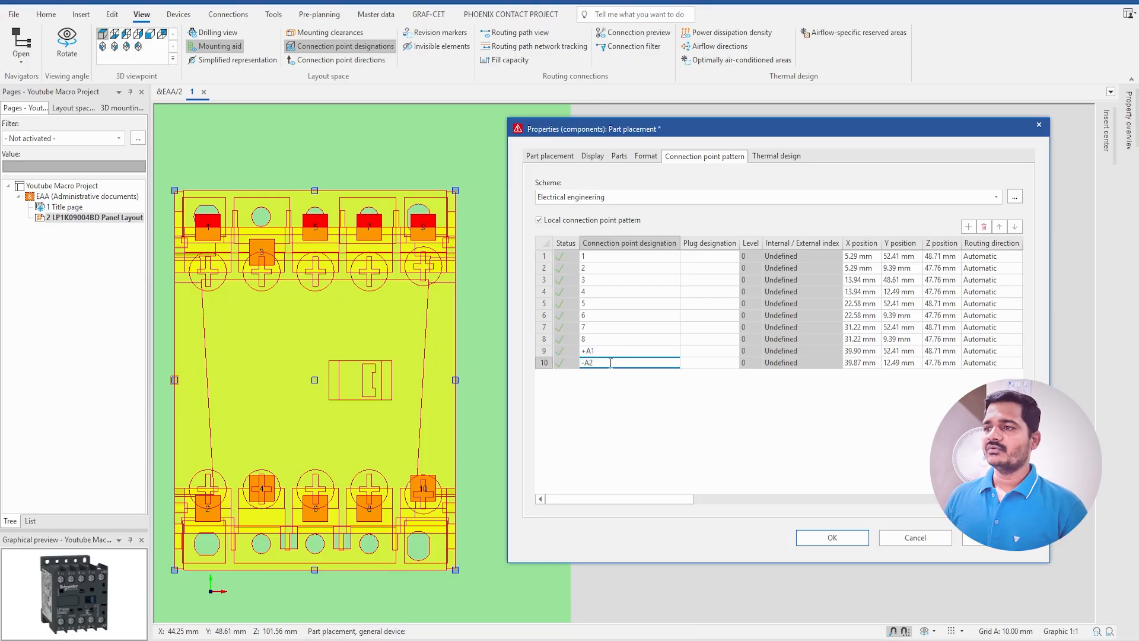
scroll(786, 436, "up", 1)
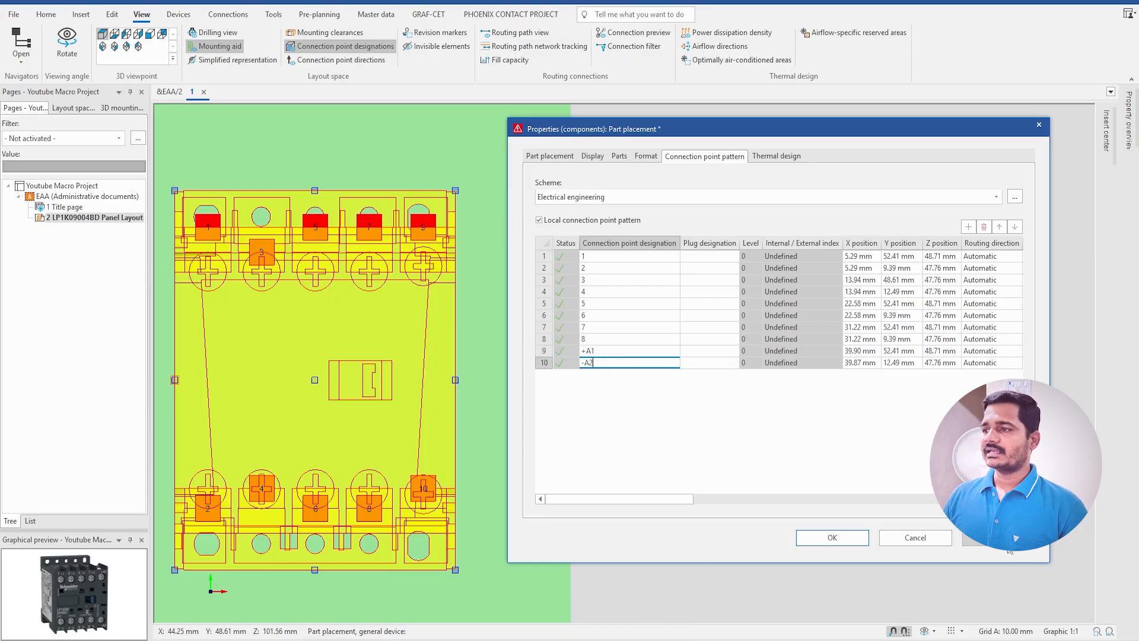
left_click(668, 562)
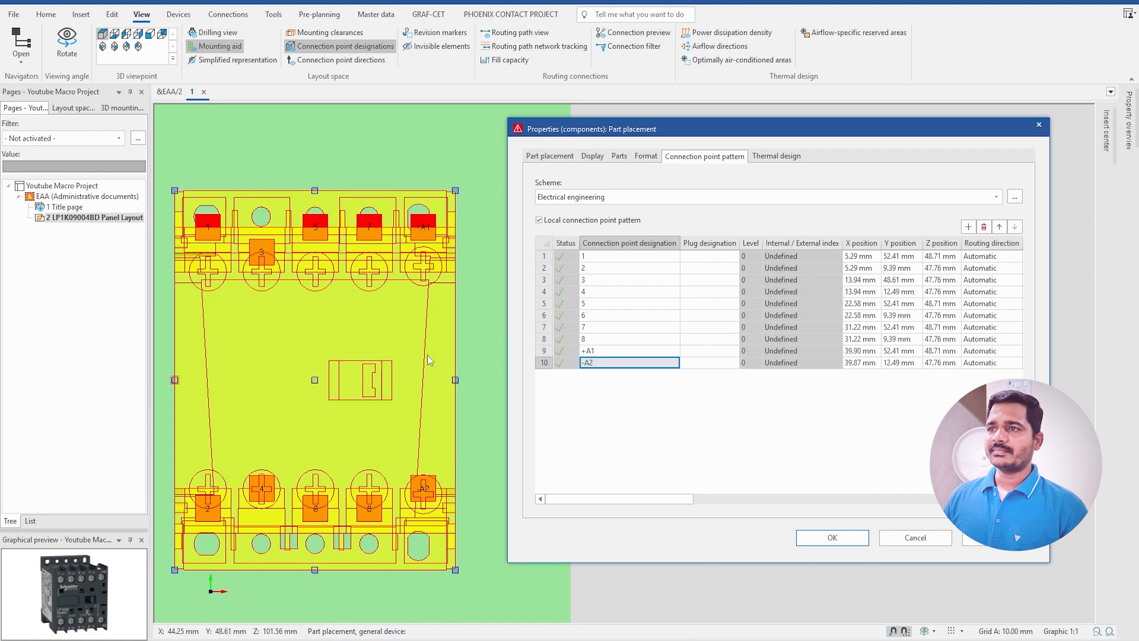
Step: Change the designations of connection points 1 to 4 to 1L1, 2T1, 3L2 and 4T2
left_click(603, 255)
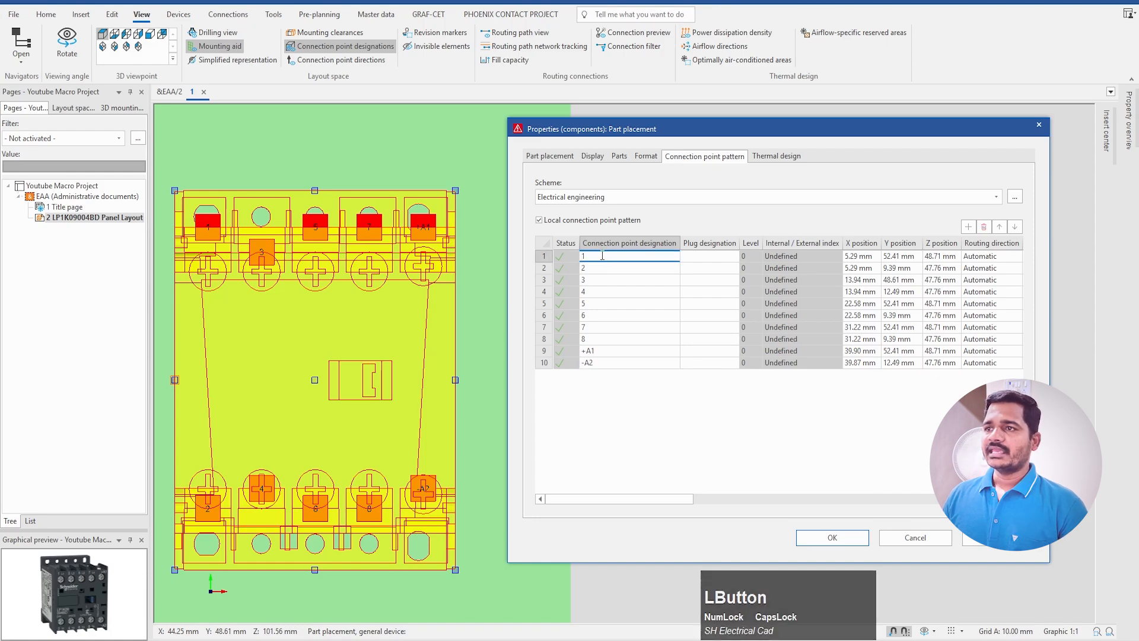
type("L1")
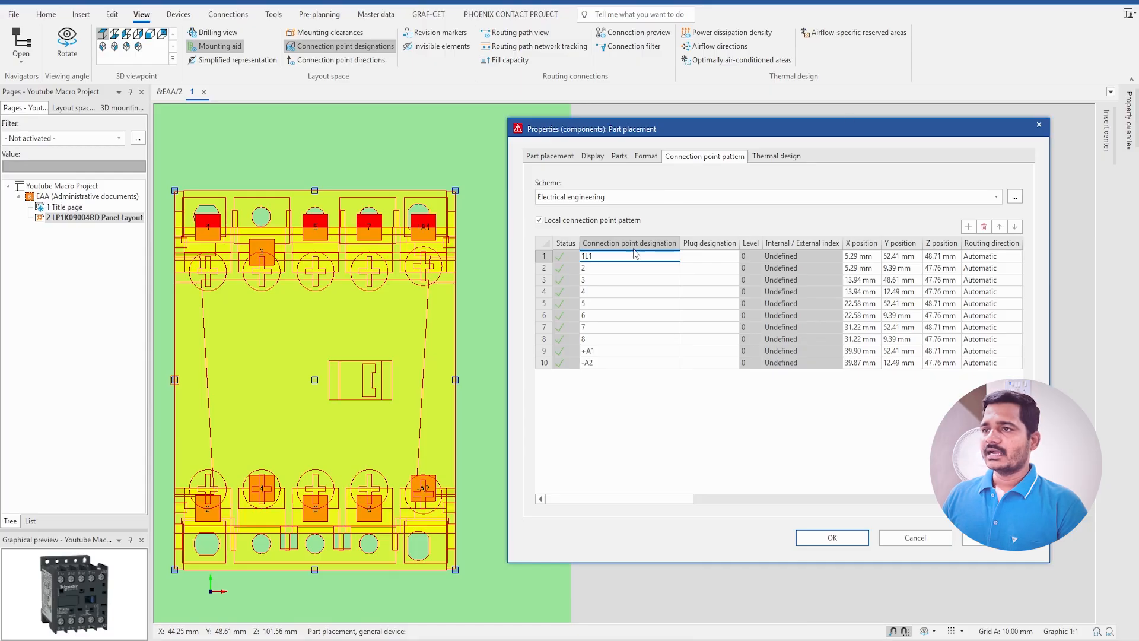
left_click(596, 269)
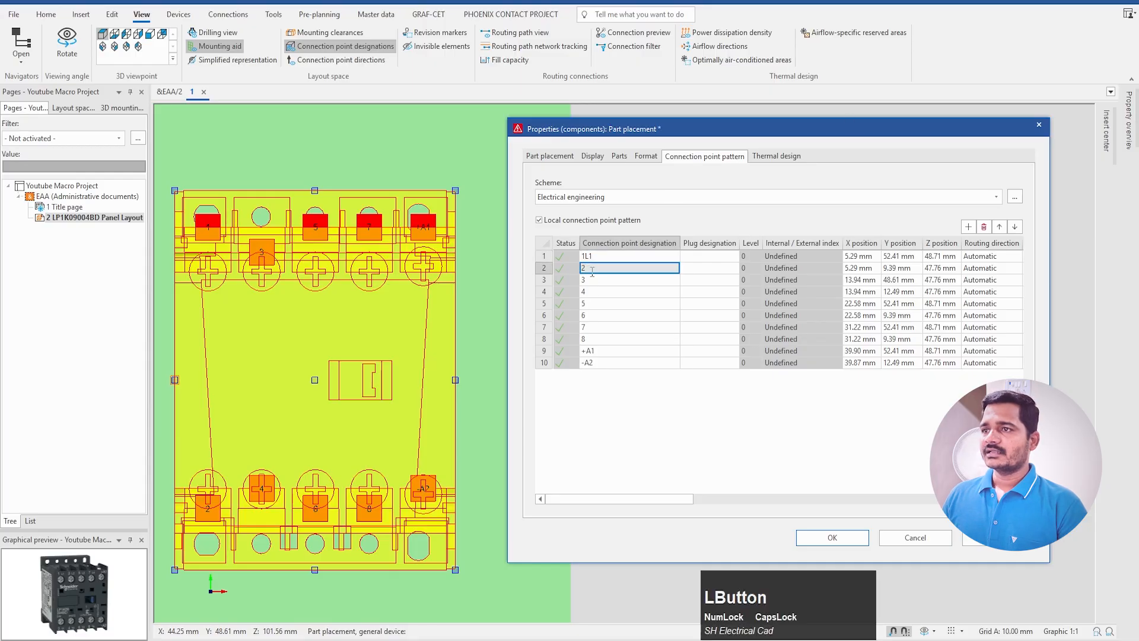
type("T1")
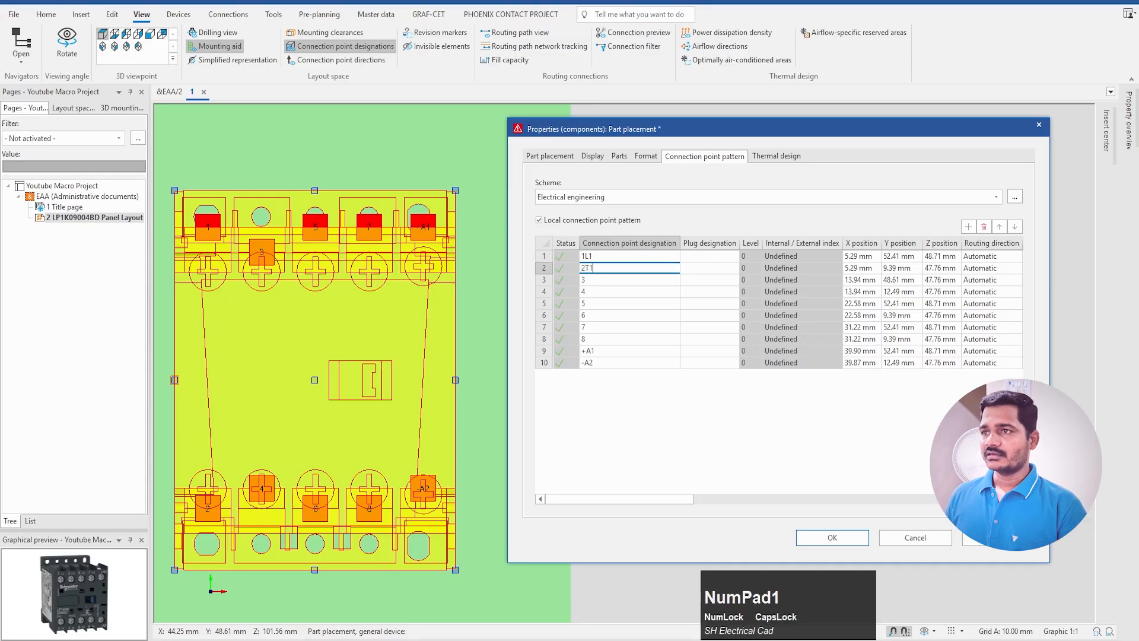
left_click(614, 280)
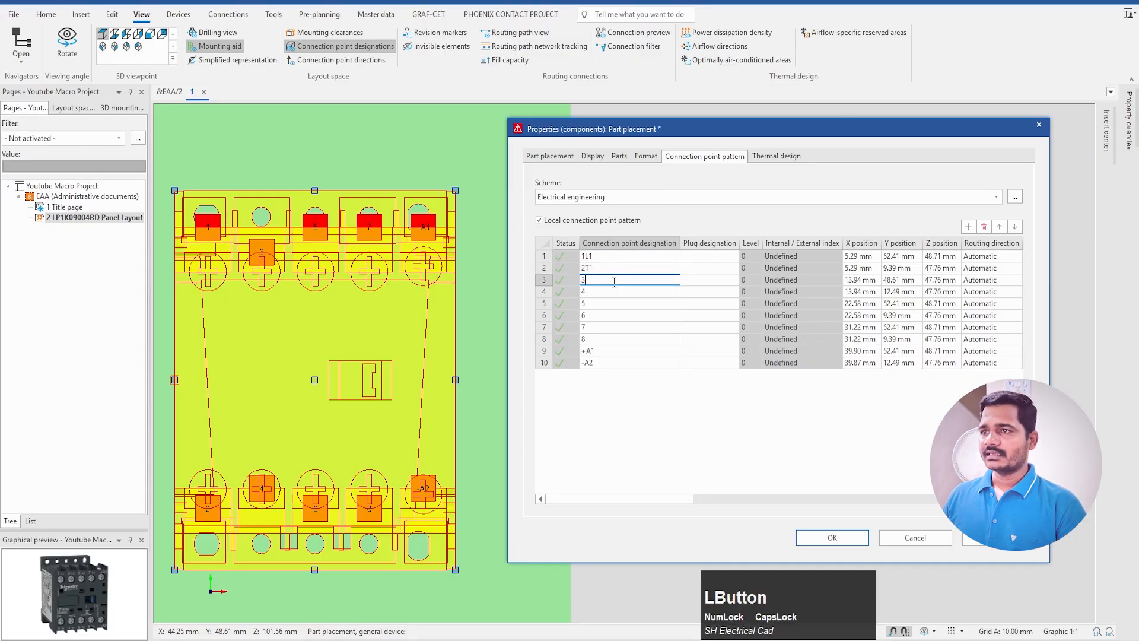
type("L2")
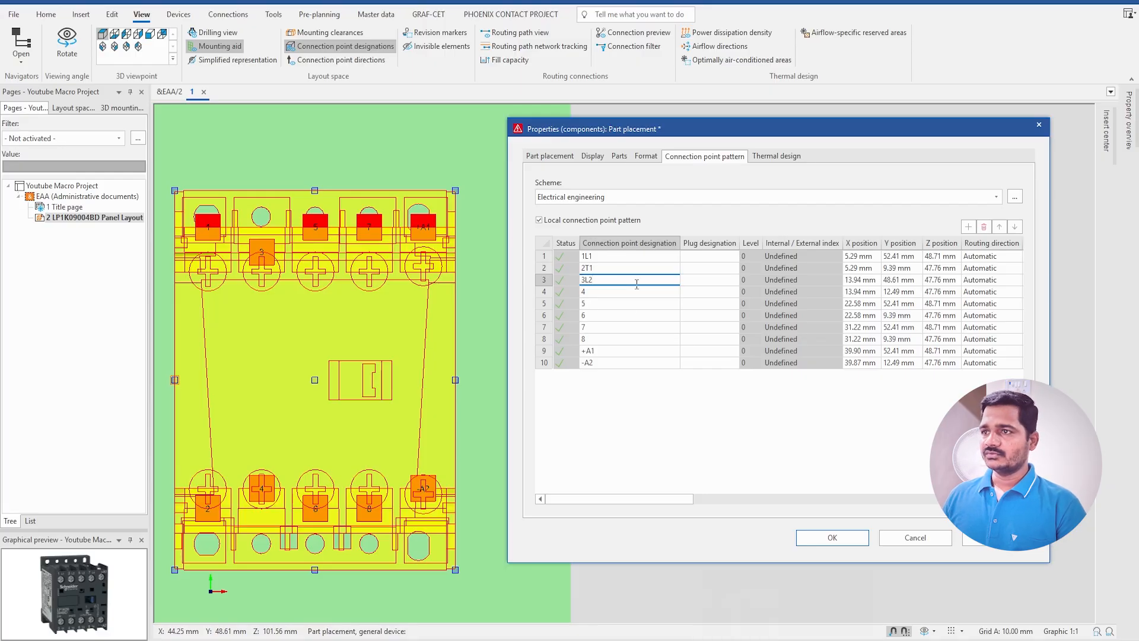
left_click(624, 287)
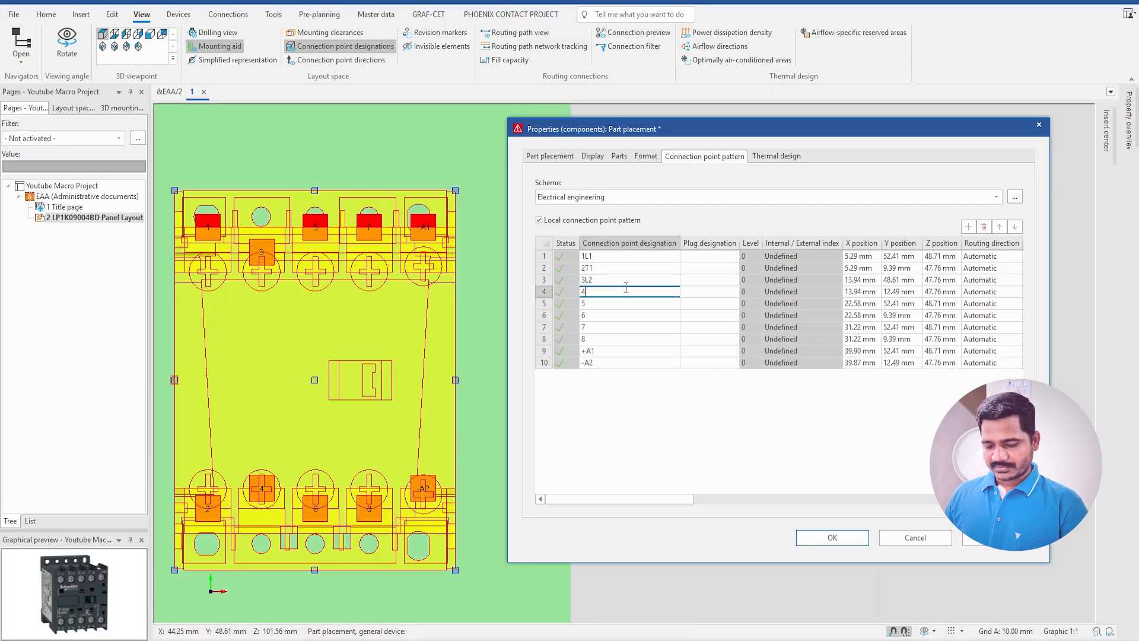
type("T2")
Step: Change the designations of connection points 5 to 8 to 5L3, 6T3, 7L4 and 8T4, and apply the changes
left_click(602, 305)
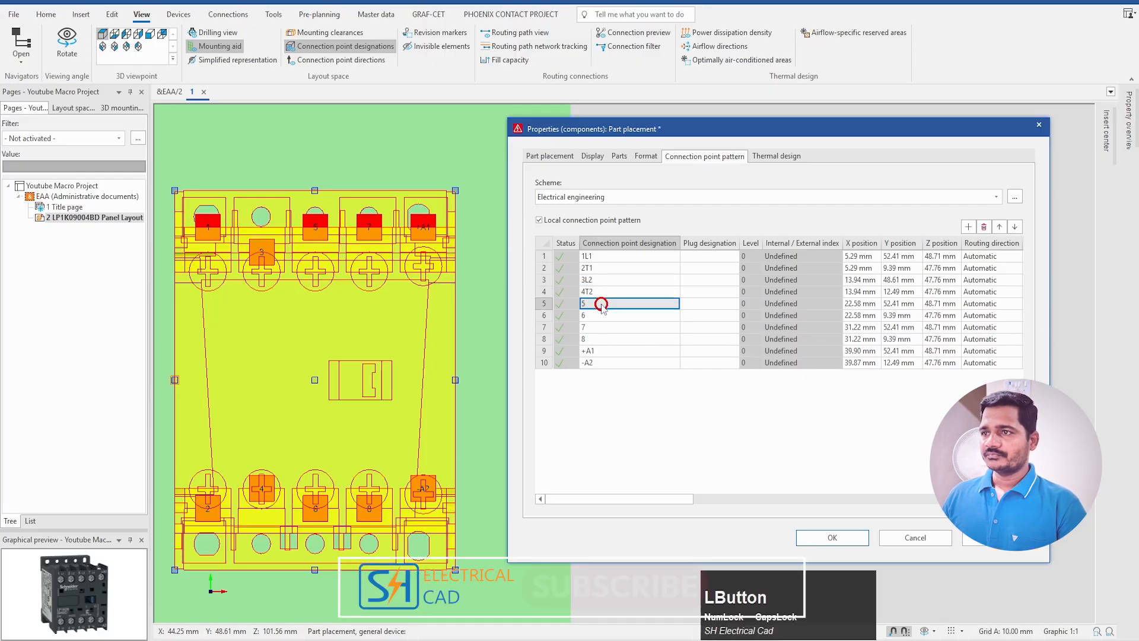
type("L3")
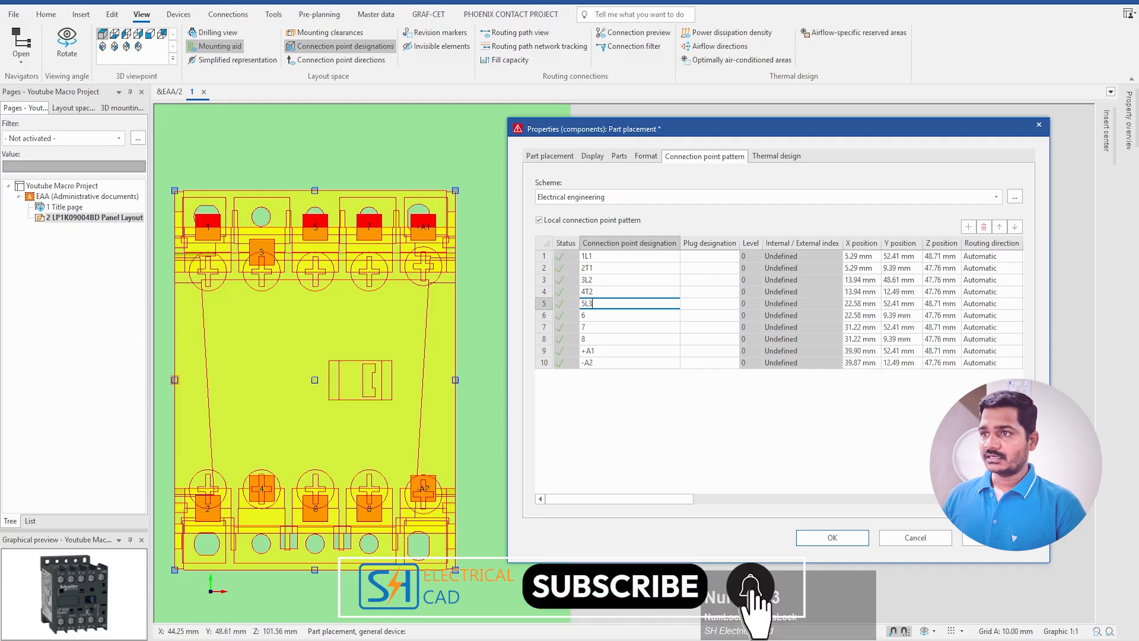
left_click(606, 316)
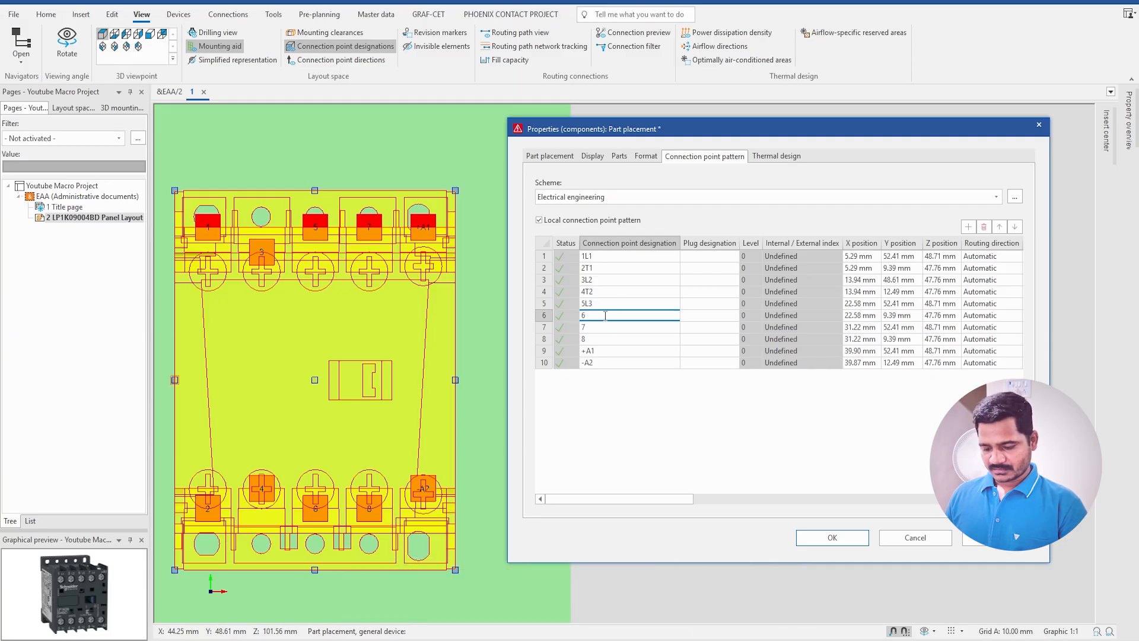
type("T3")
left_click(602, 327)
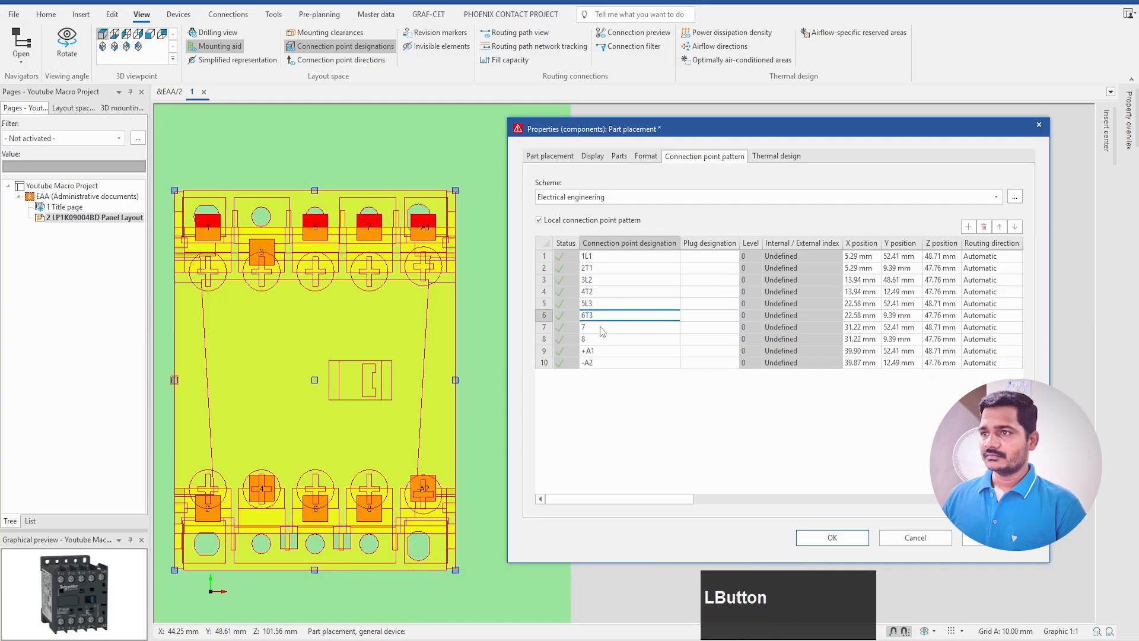
type("L4")
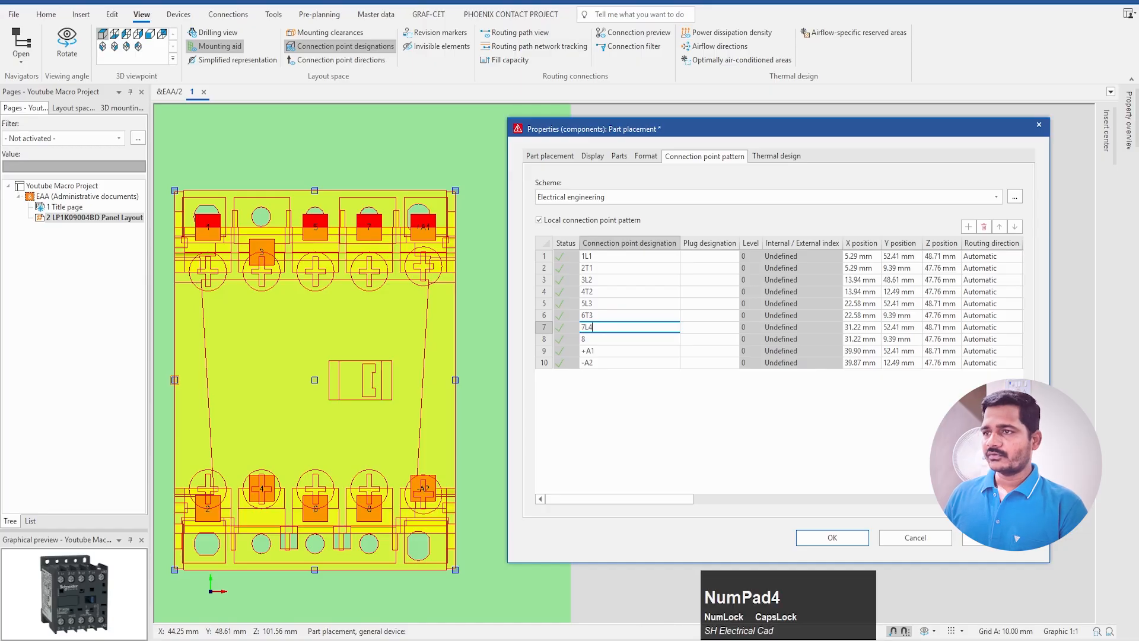
left_click(604, 337)
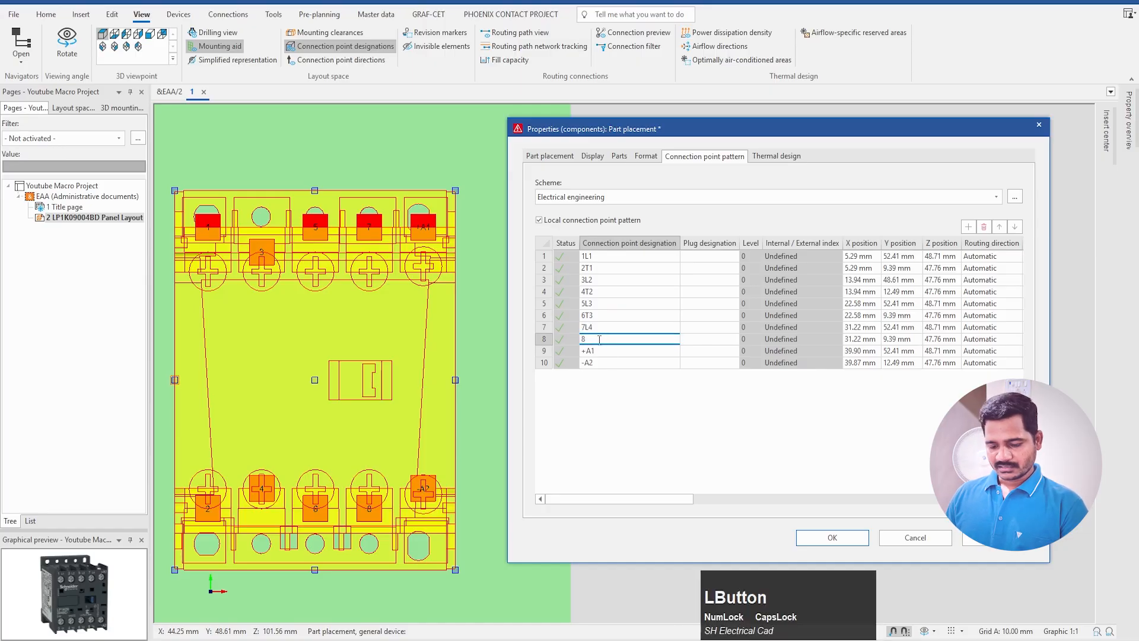
type("T4")
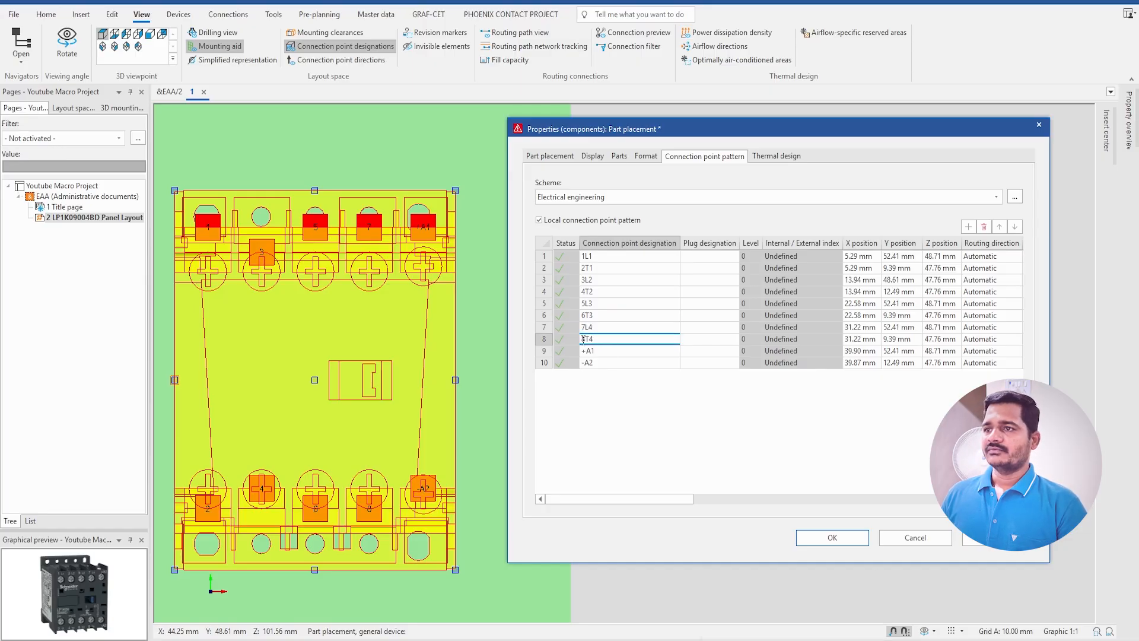
left_click(591, 390)
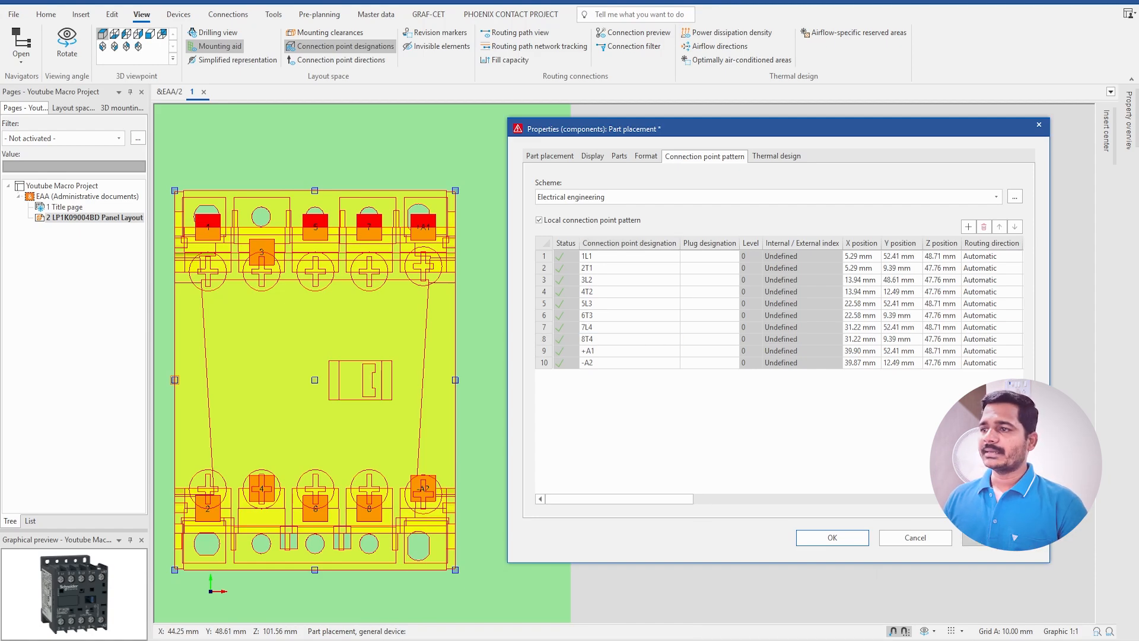
left_click(998, 537)
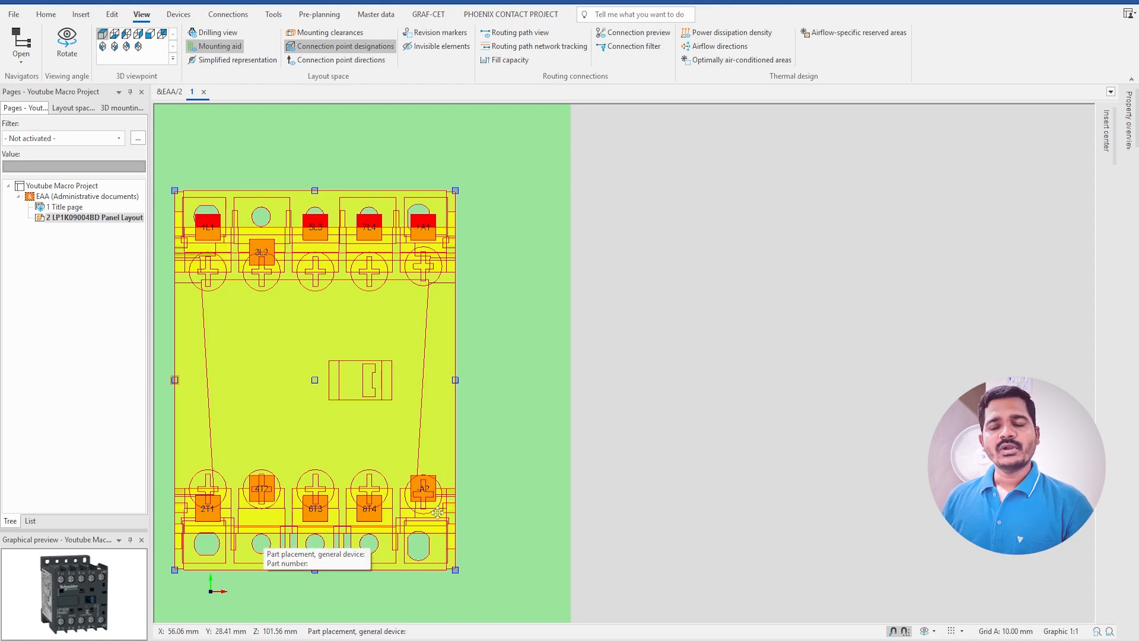
Step: Reopen the contactor's connection point pattern properties, set the Y position of 2T1 to 10 mm and apply it
left_click(365, 338)
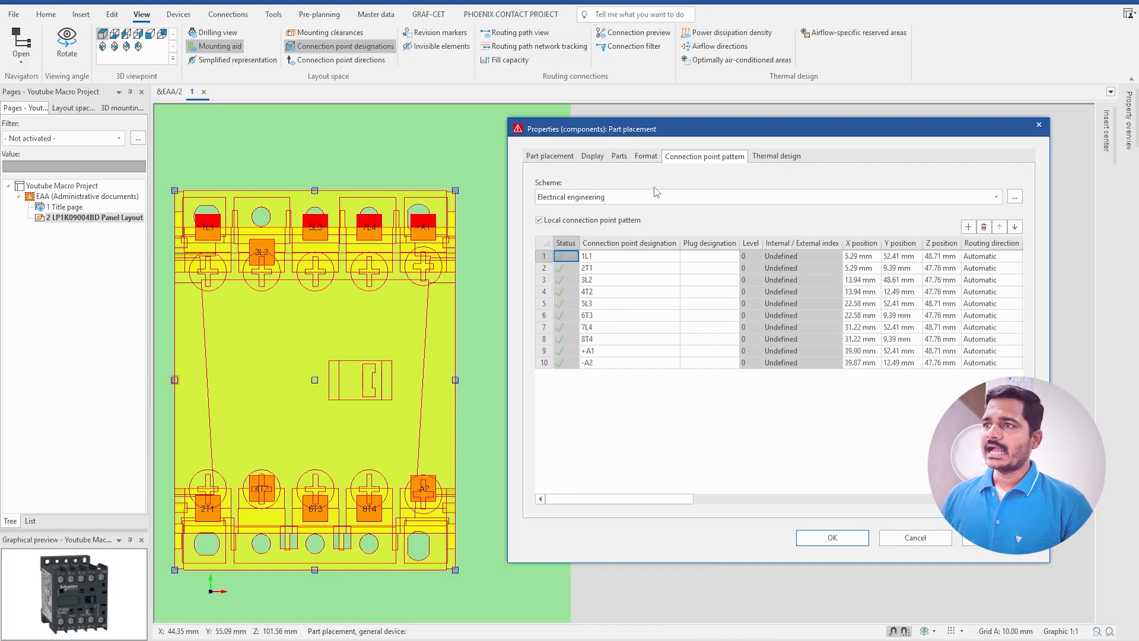
left_click(705, 179)
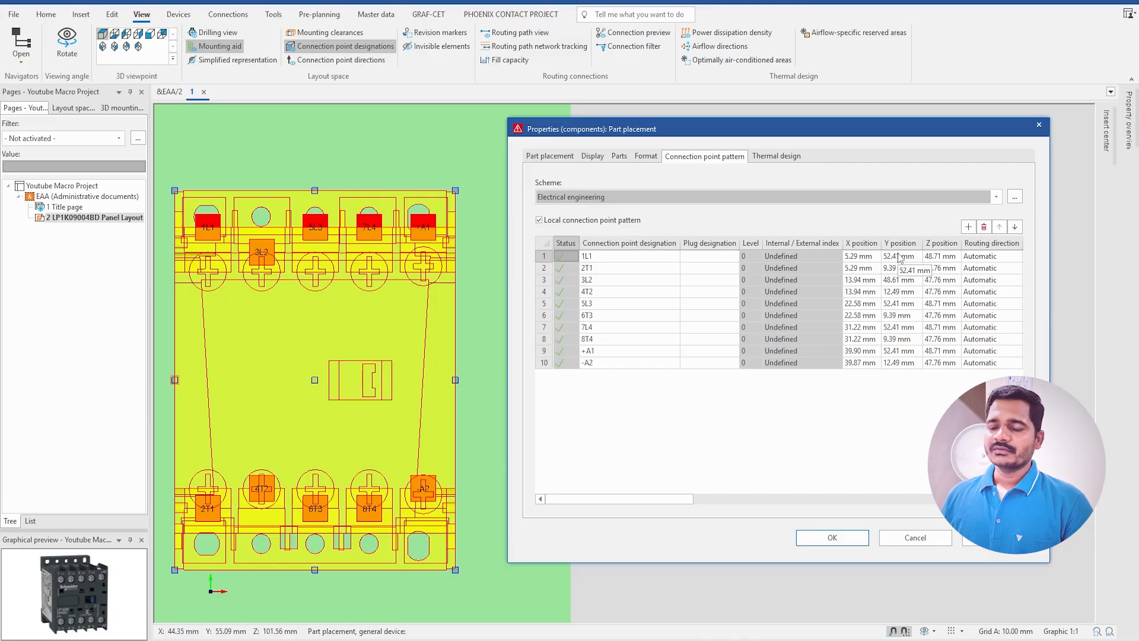
left_click_drag(899, 259, 896, 364)
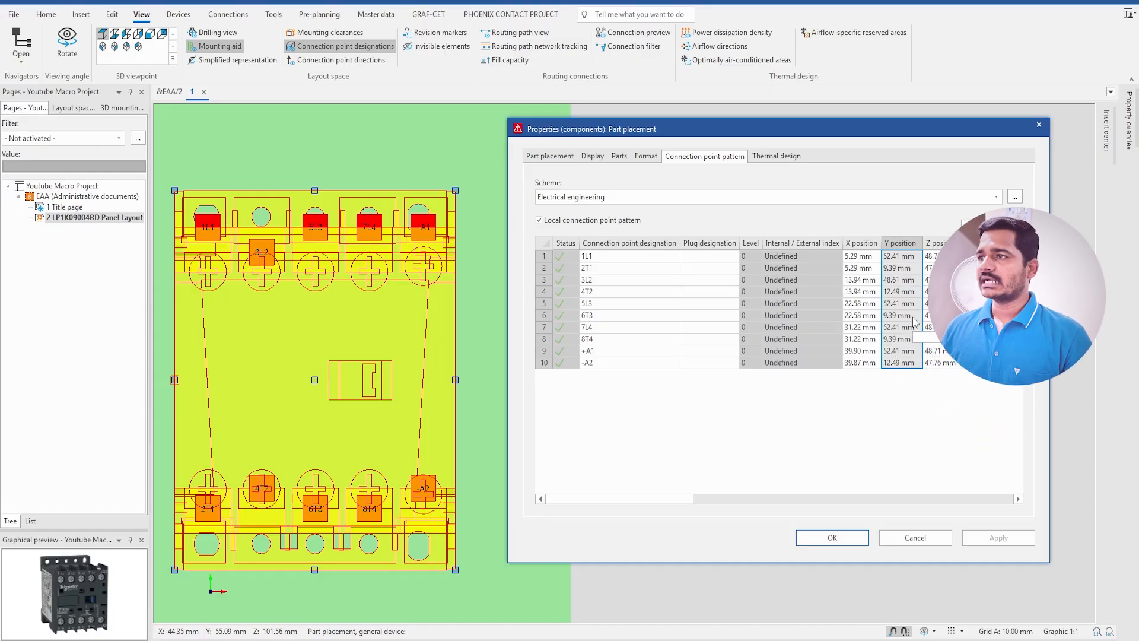
left_click(899, 267)
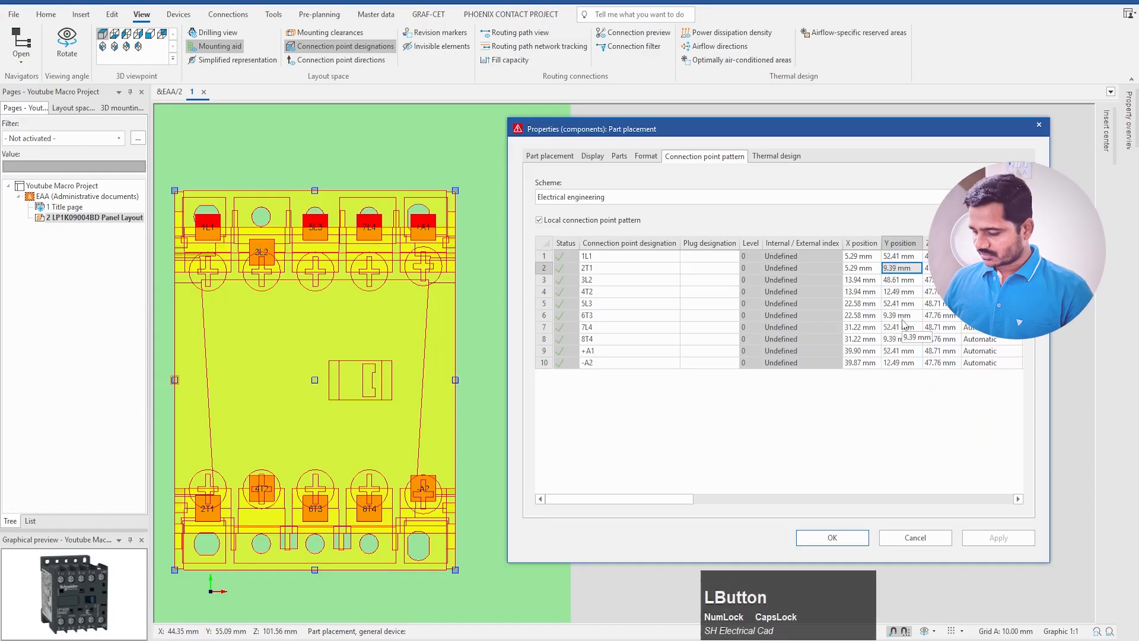
type("10")
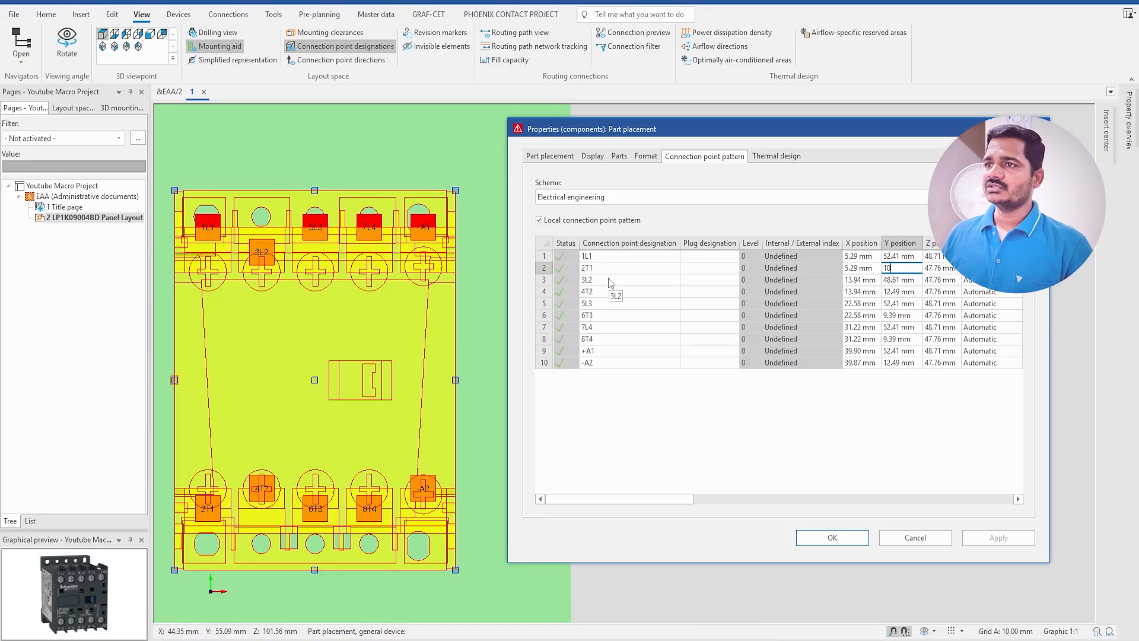
left_click(902, 280)
left_click(904, 268)
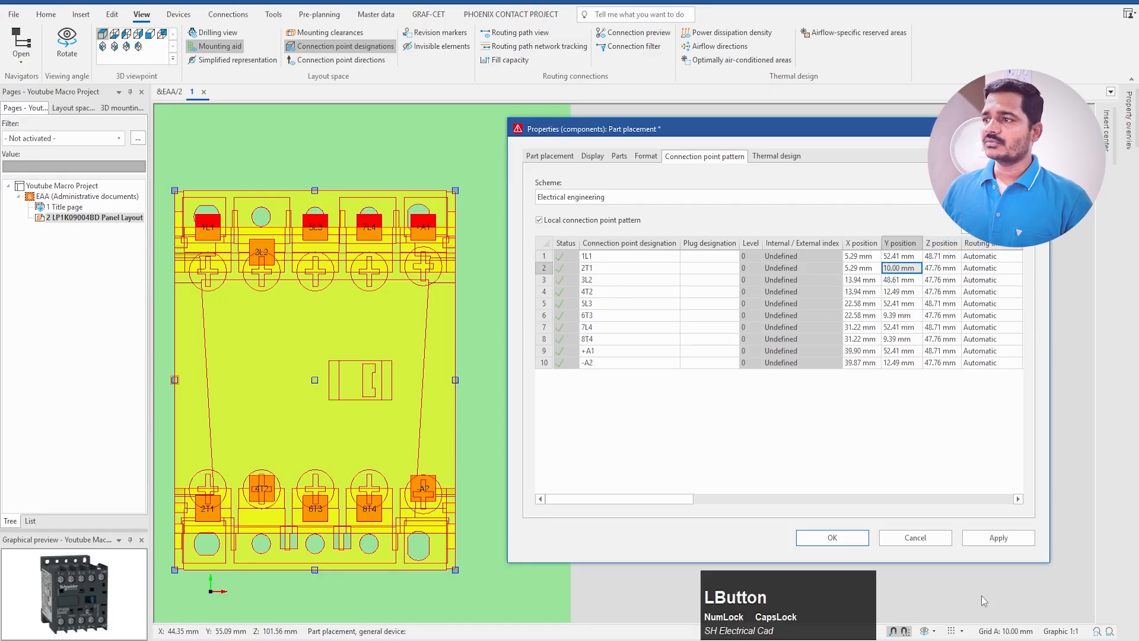
left_click(1003, 538)
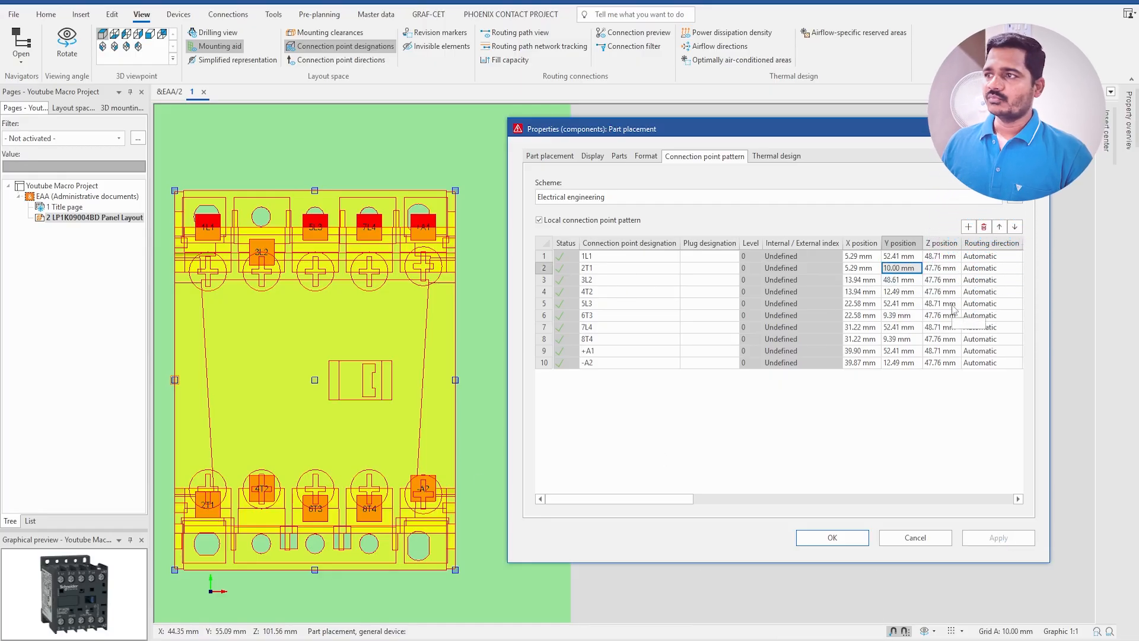
Step: Try Y positions of 11 mm and 12 mm for connection point 2T1, applying each value
left_click(903, 270)
type("11")
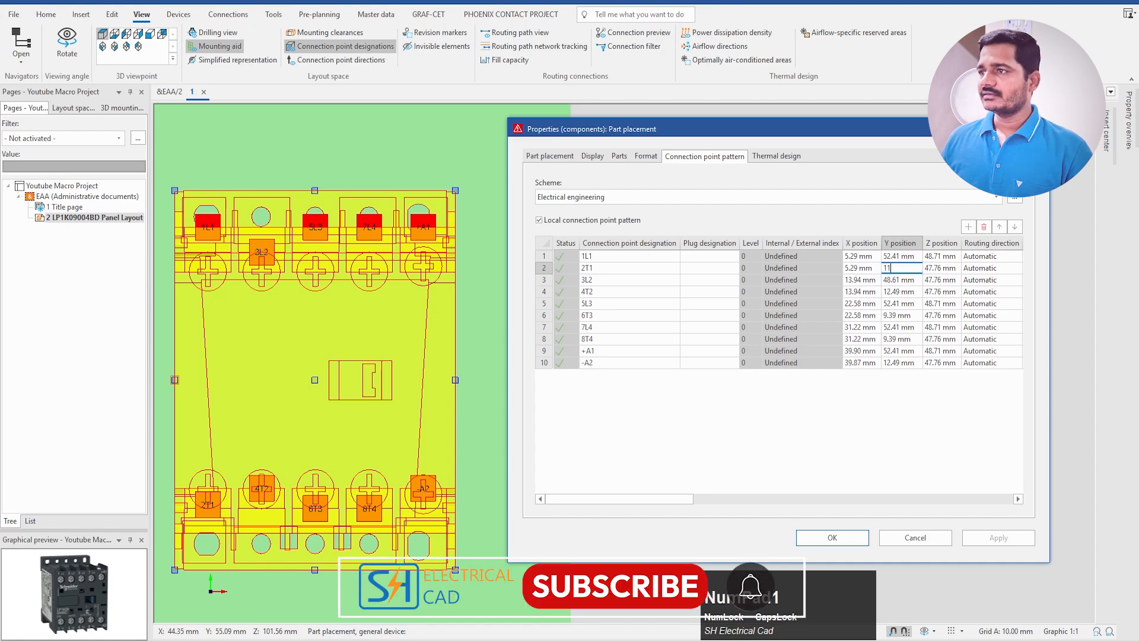
left_click(951, 412)
left_click(995, 536)
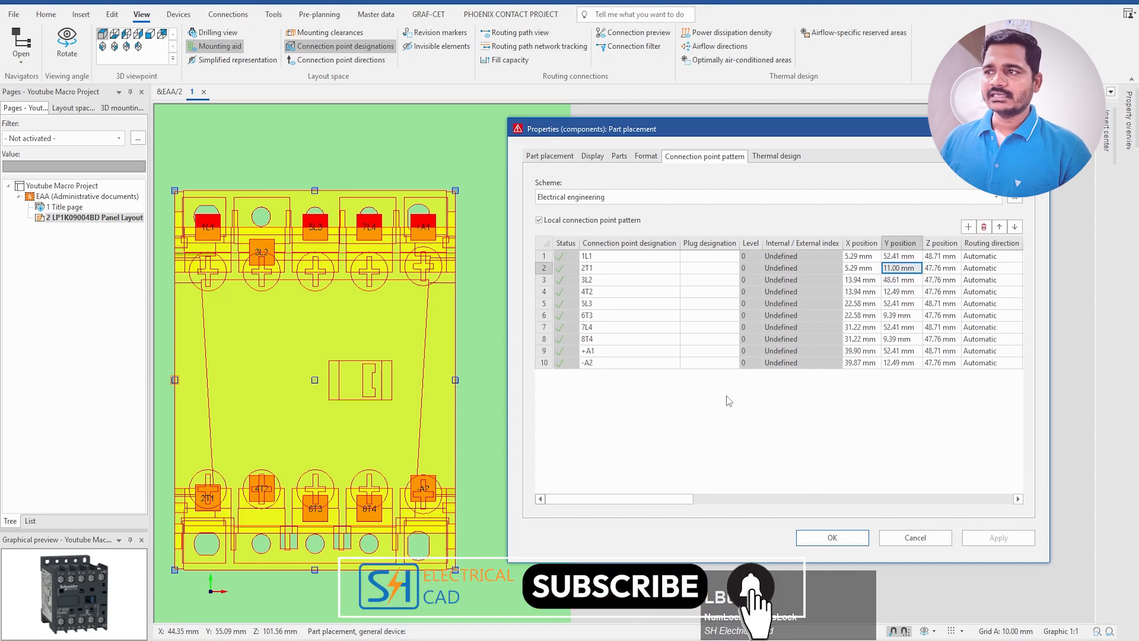
type("12")
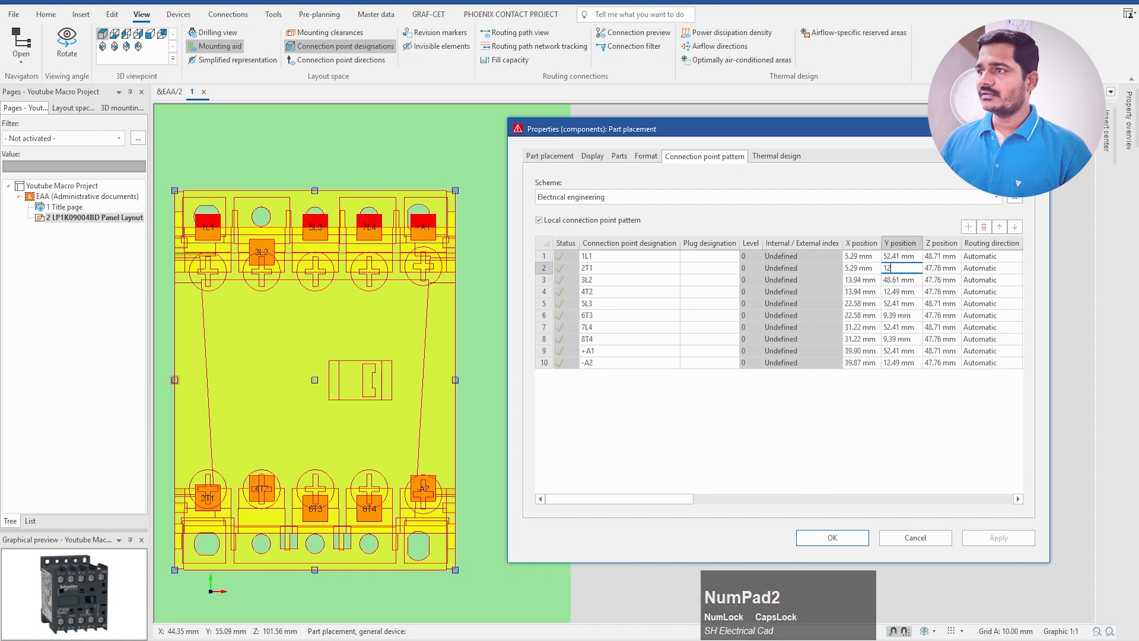
left_click(930, 443)
left_click(1002, 537)
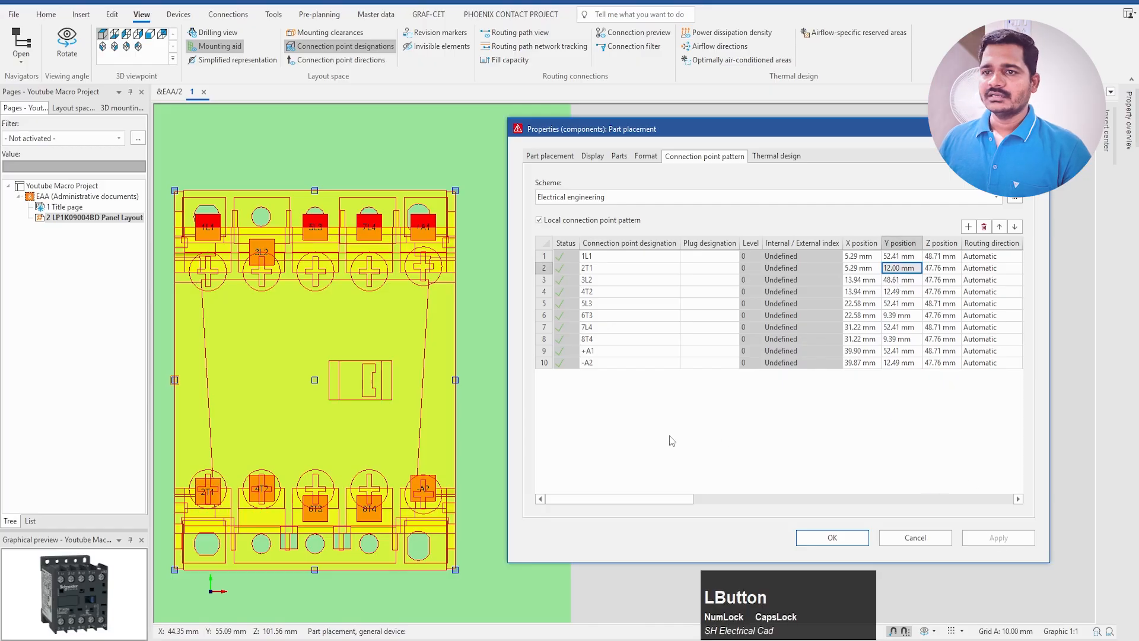
Step: Fine-tune the Y position of connection point 2T1 to 12.10 mm and finally to 12.20 mm, applying each value
left_click(900, 272)
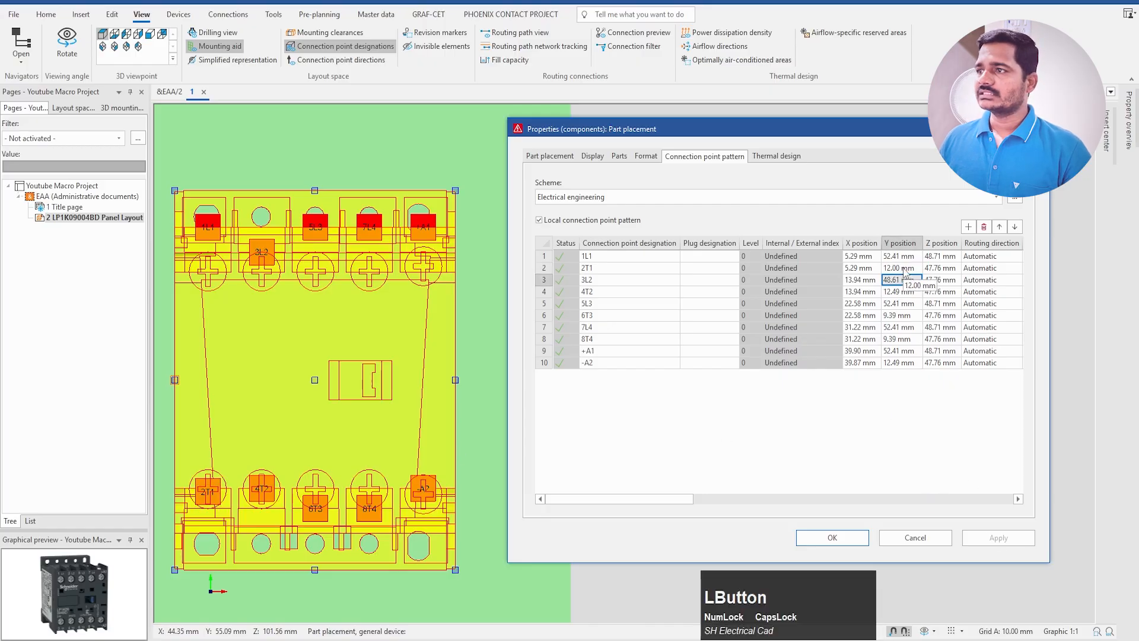
key("BackSpace")
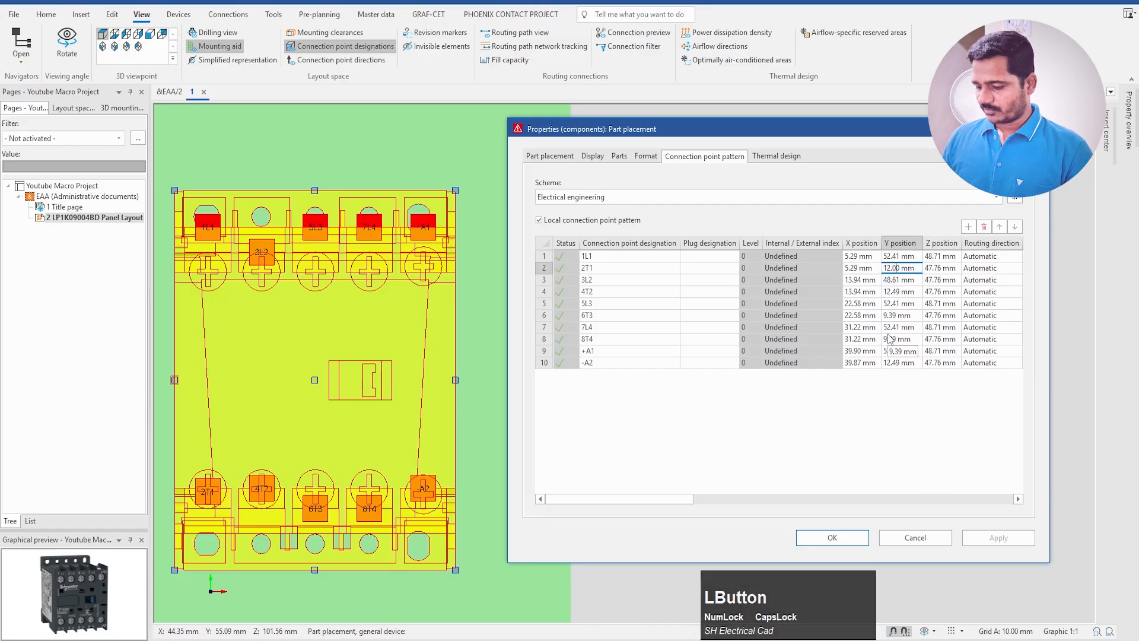
left_click(998, 538)
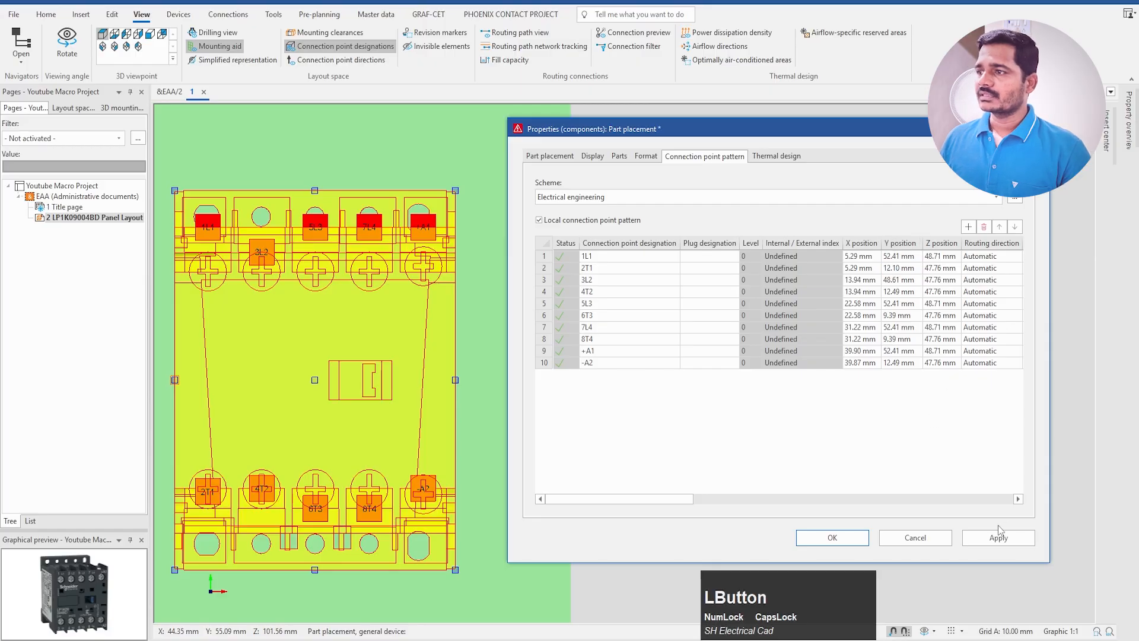
left_click(896, 268)
key("BackSpace")
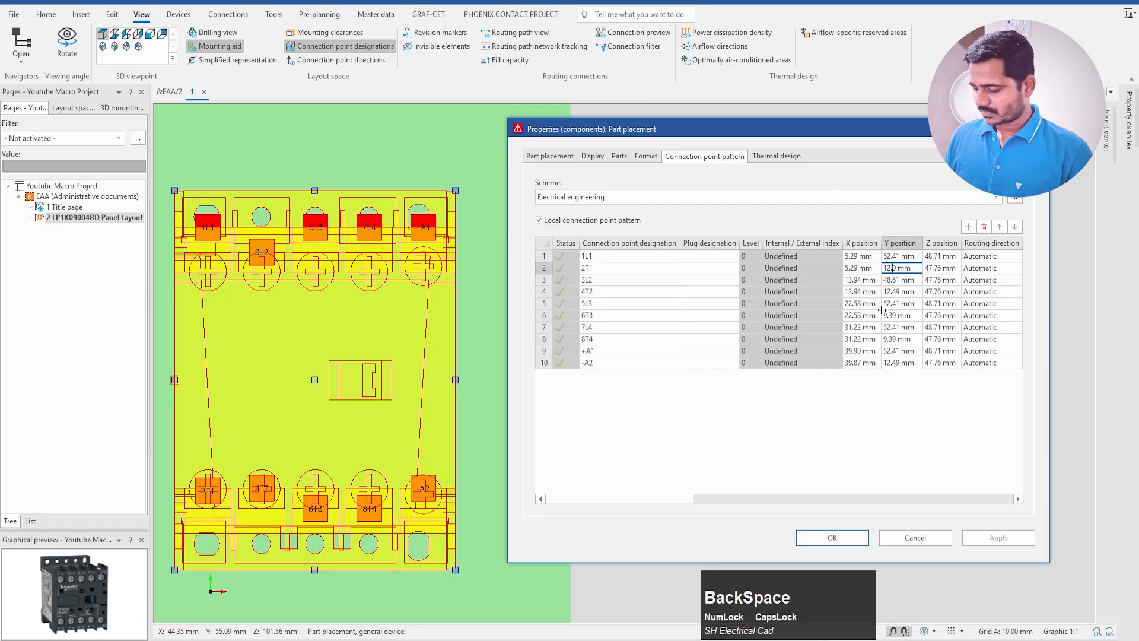
left_click(741, 458)
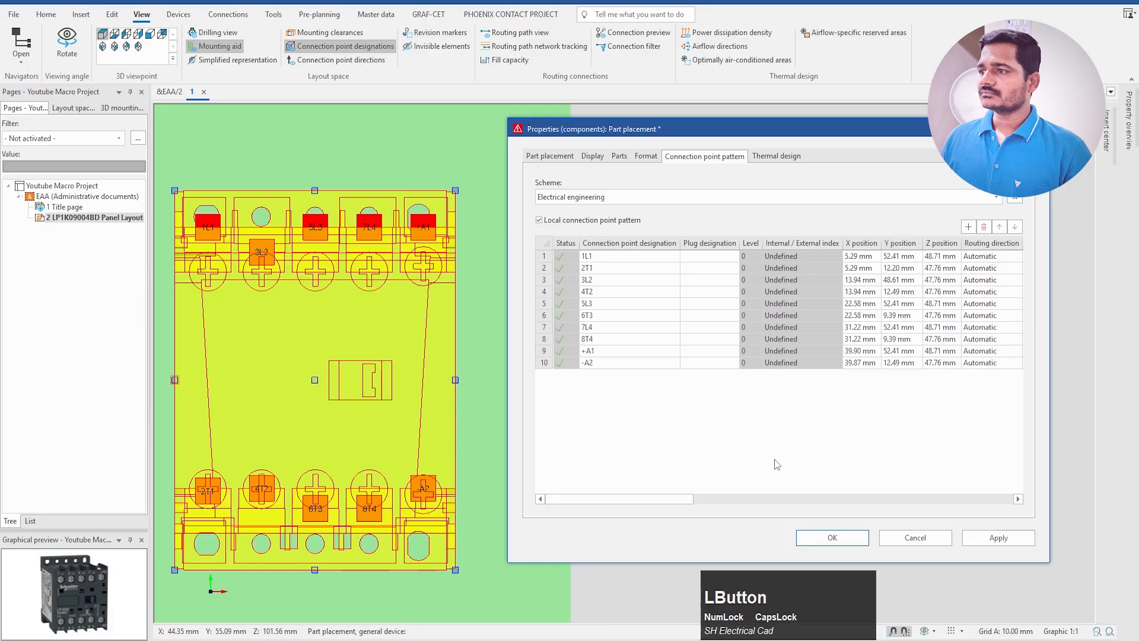
left_click(995, 539)
Step: Copy the 12.20 mm Y position of 2T1 to connection points 4T2, 6T3, 8T4 and -A2, and apply the changes
left_click(909, 270)
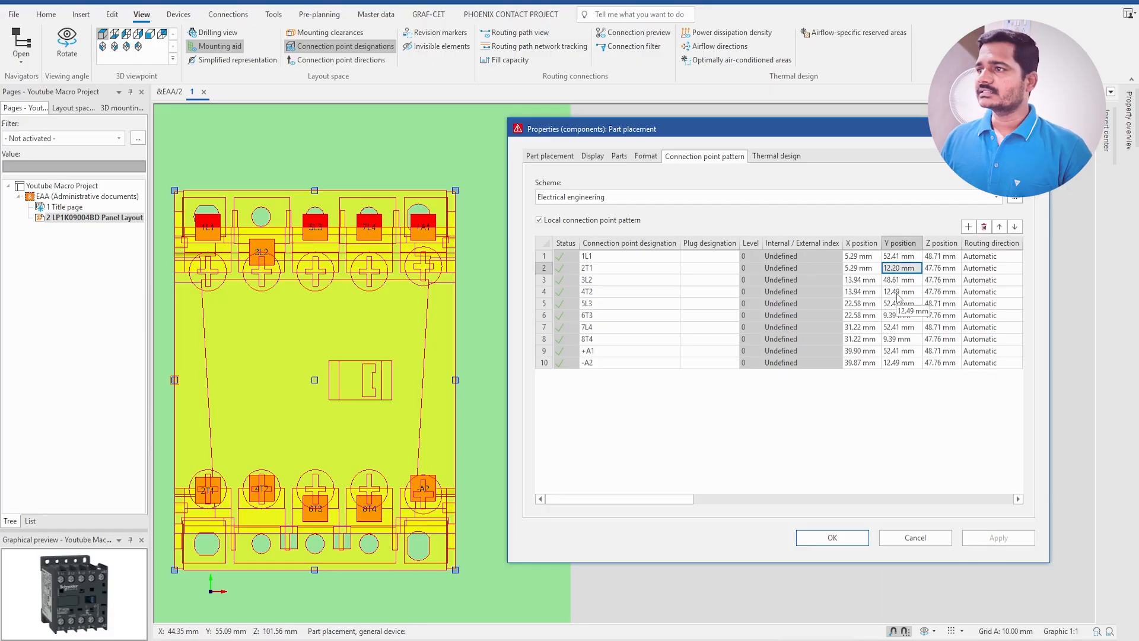
left_click(911, 292)
type("12.20 mm")
left_click(908, 315)
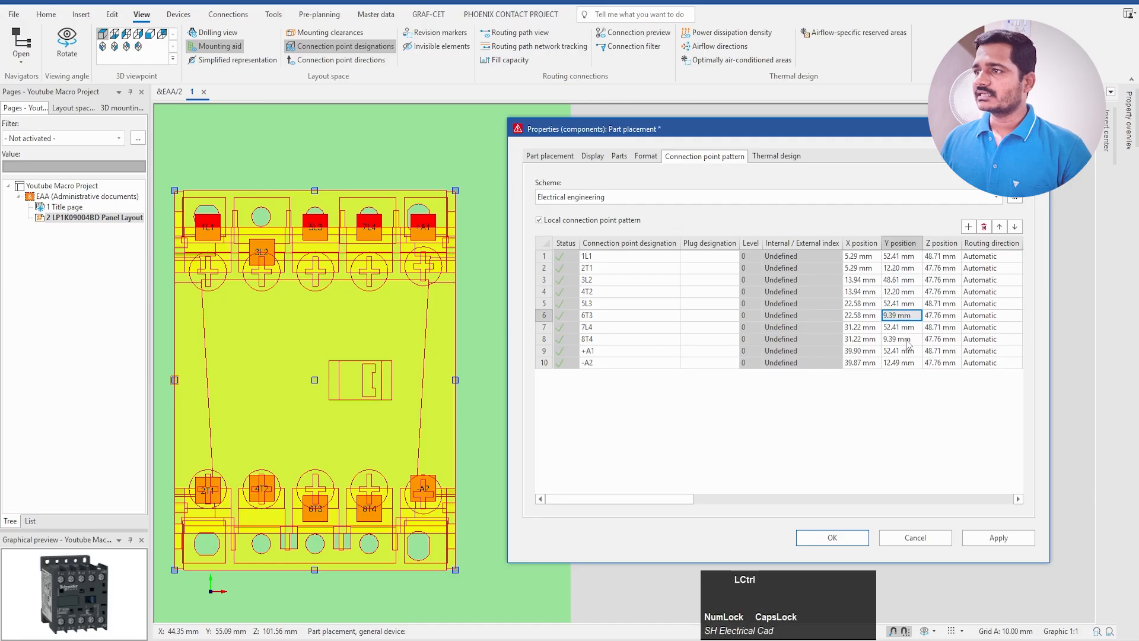
type("12.20 mm")
left_click(906, 341)
left_click(902, 362)
type("12.20 mm")
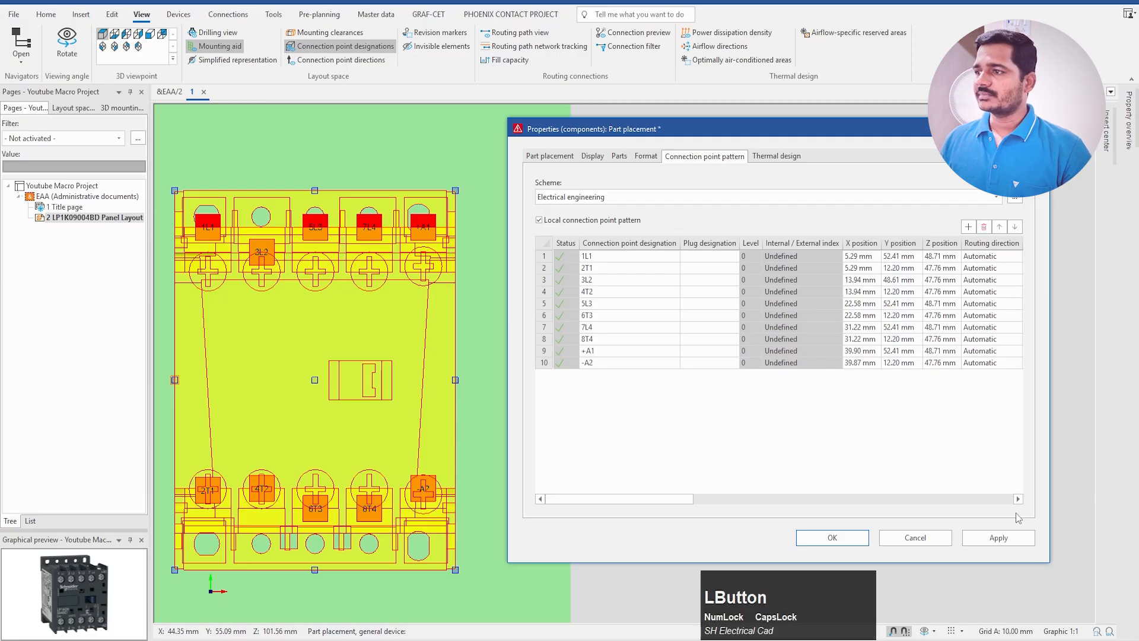
left_click(999, 537)
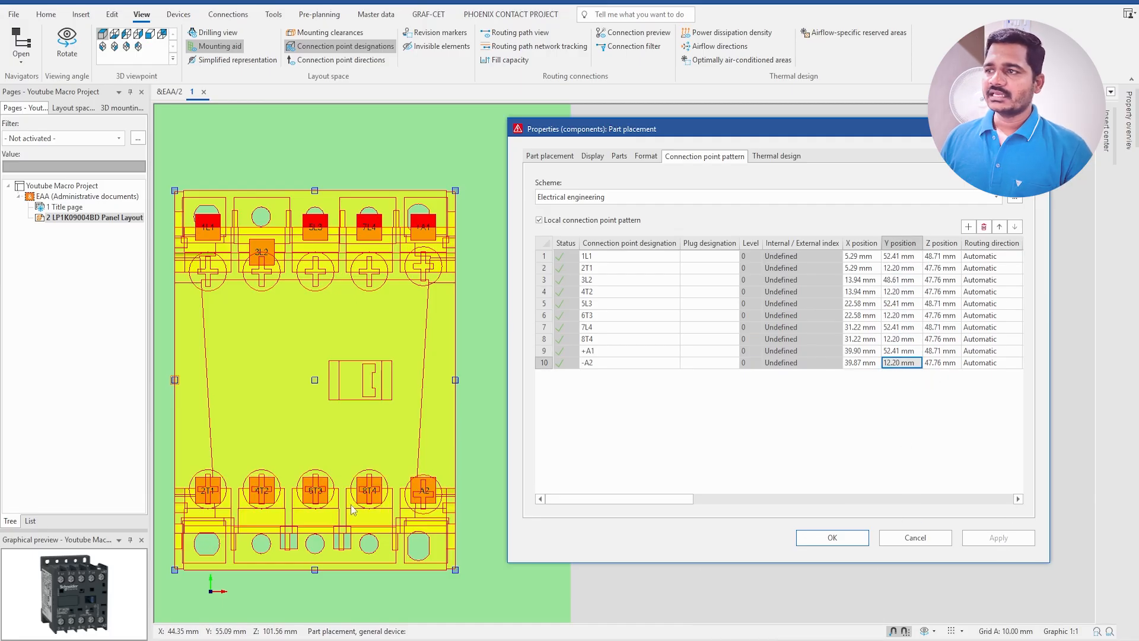
Step: Set the Y position of connection point 1L1 to 45 mm
left_click(899, 257)
type("45")
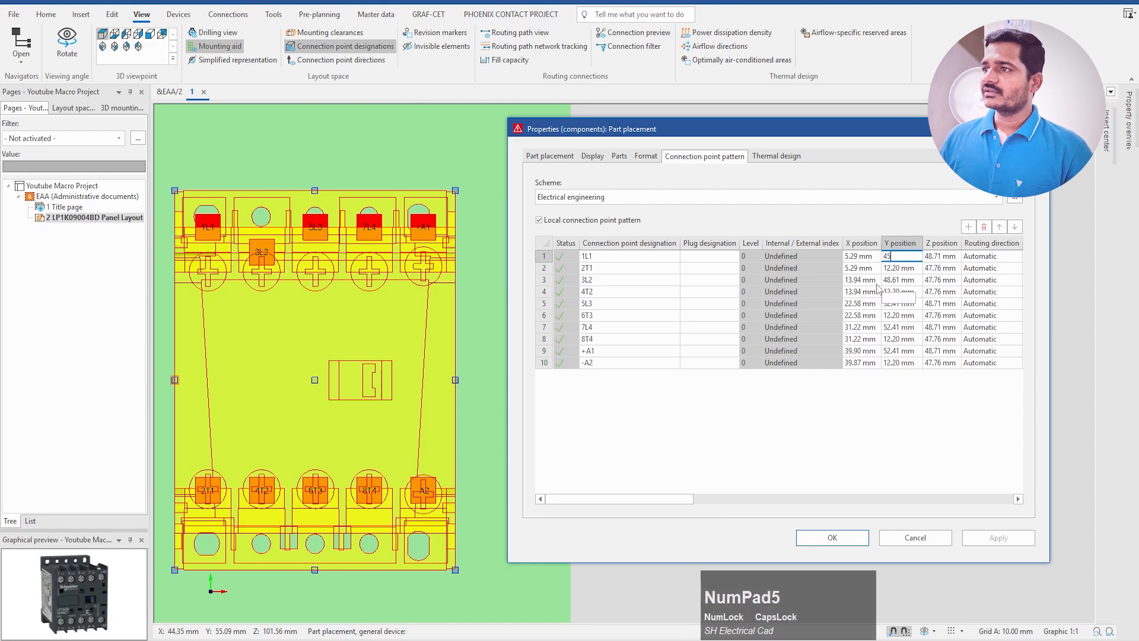
Step: Try Y positions of 45 mm and 46 mm for connection point 1L1, applying each value
left_click(852, 430)
left_click(1000, 539)
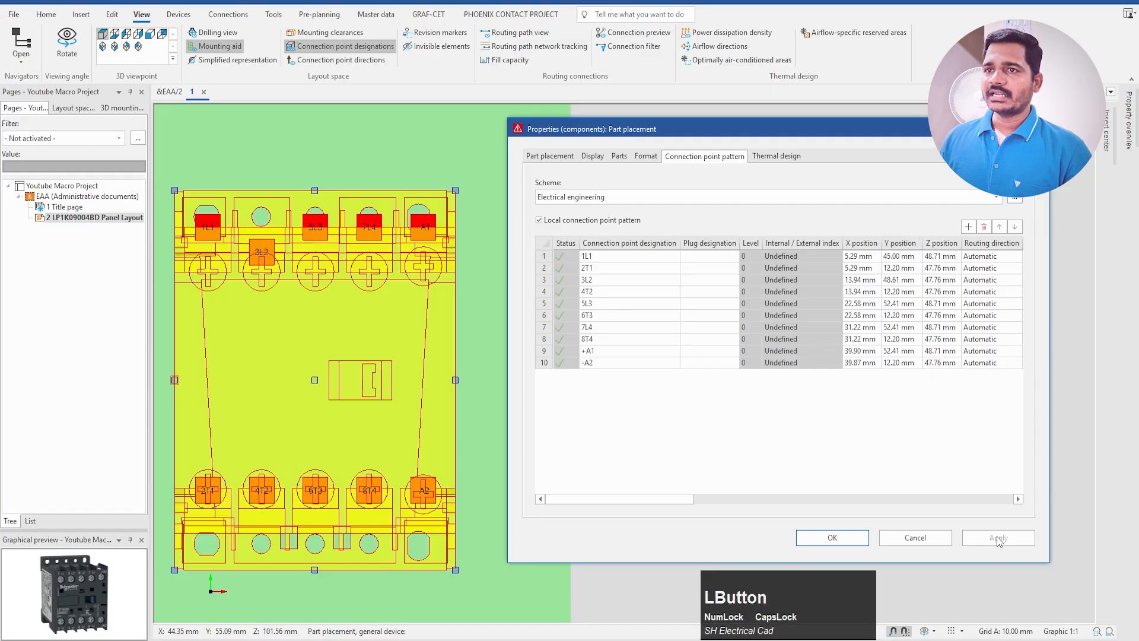
left_click(899, 256)
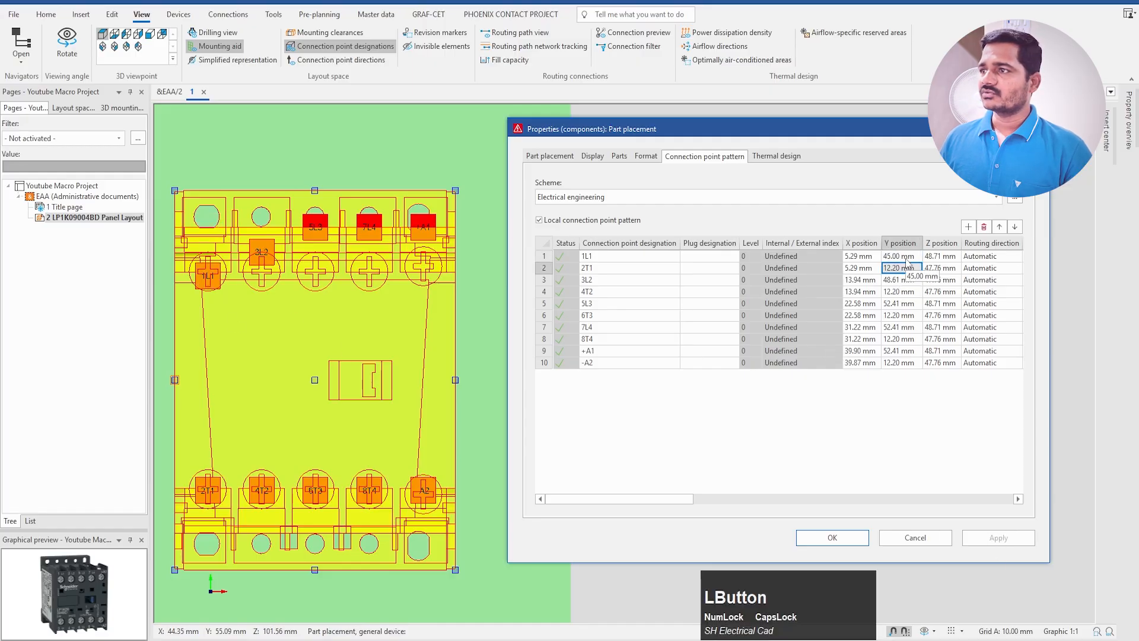
type("46")
left_click(949, 427)
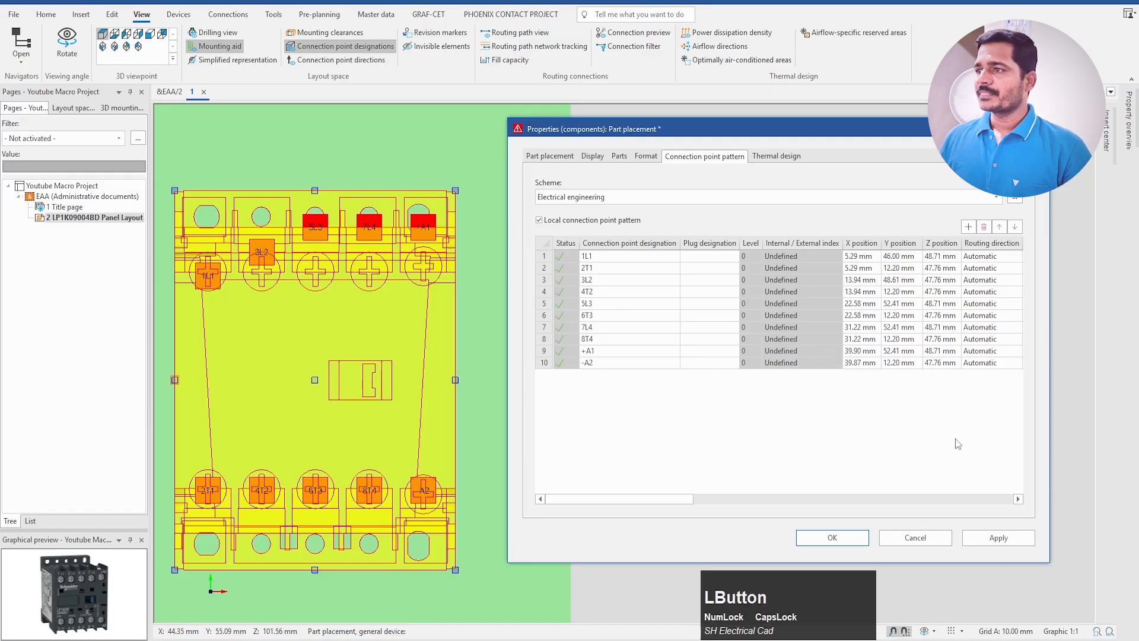
left_click(999, 537)
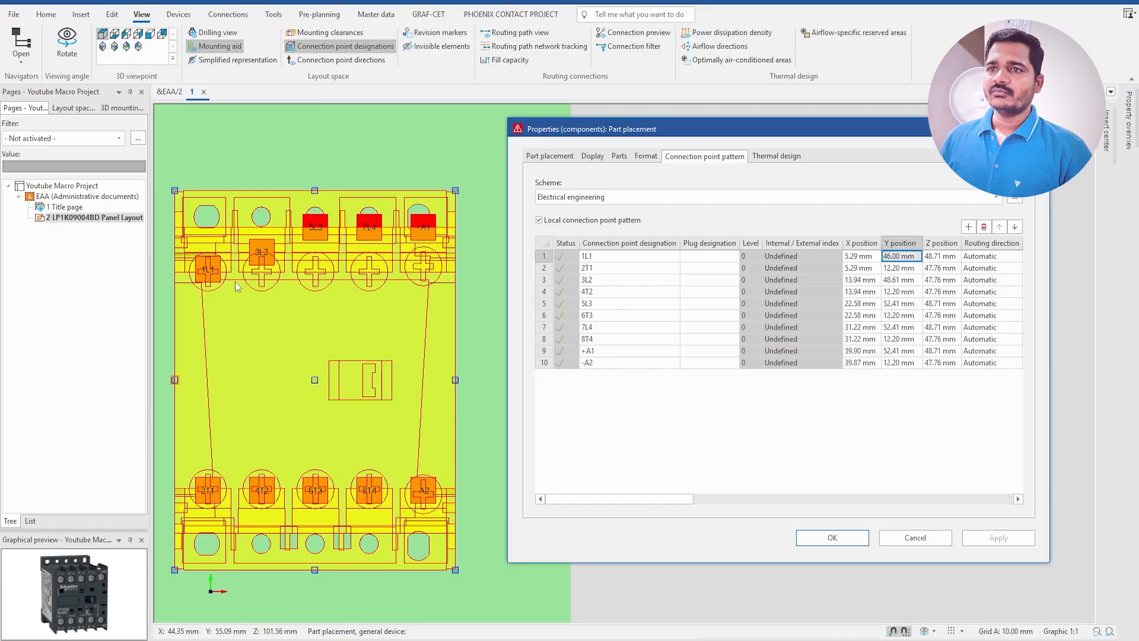
Step: Set the Y position of connection point 1L1 to 45.50 mm and apply it
left_click(899, 256)
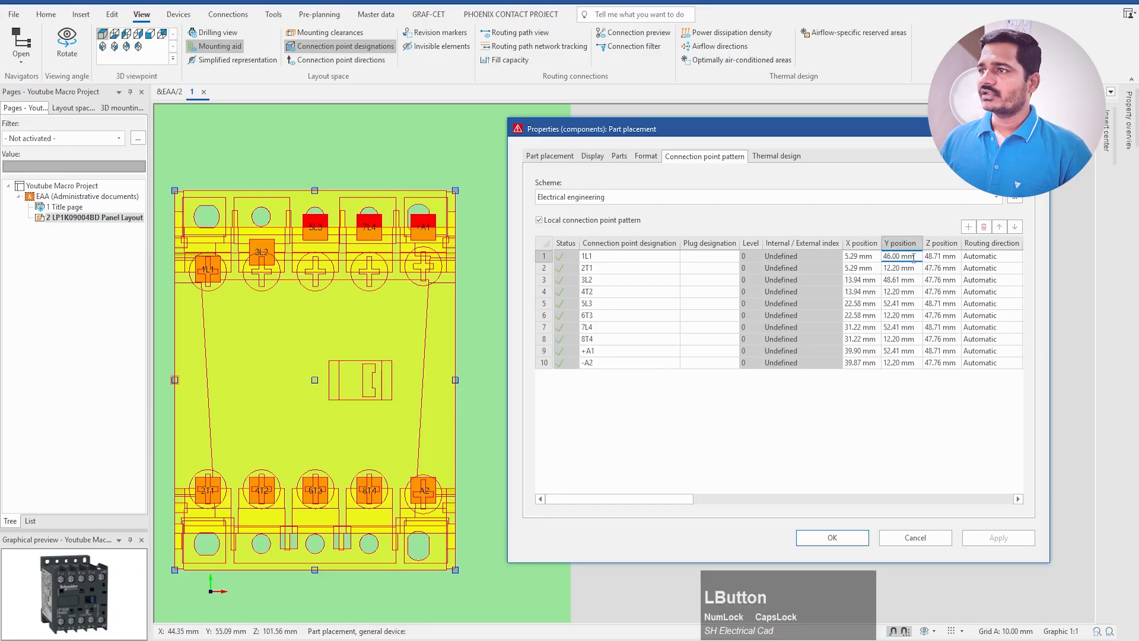
type("45")
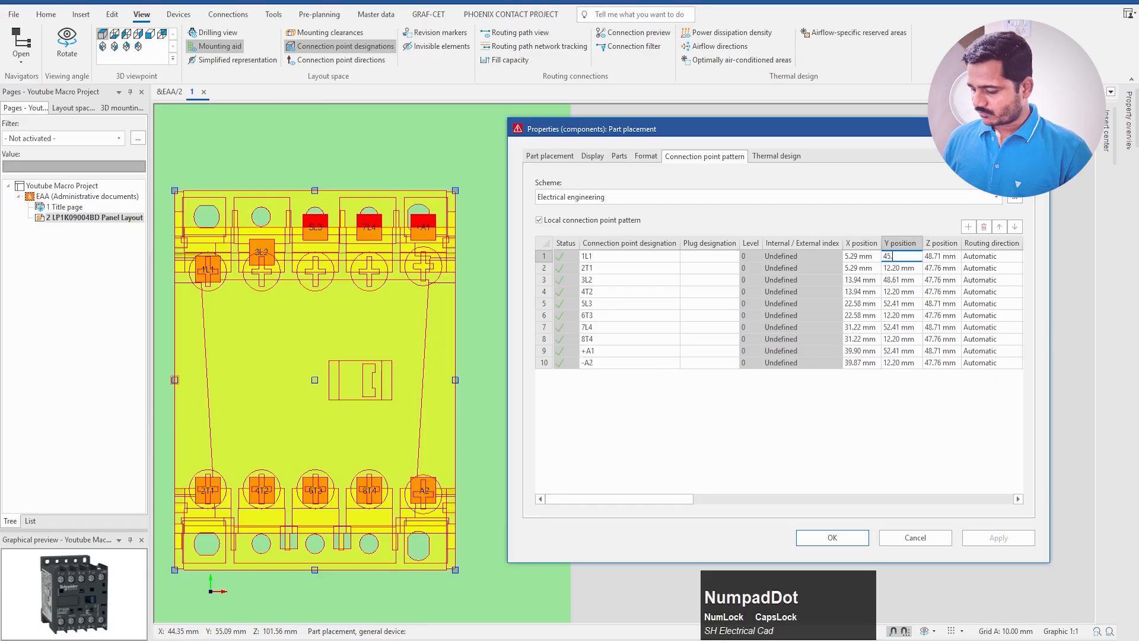
type(".50")
left_click(871, 388)
left_click(998, 537)
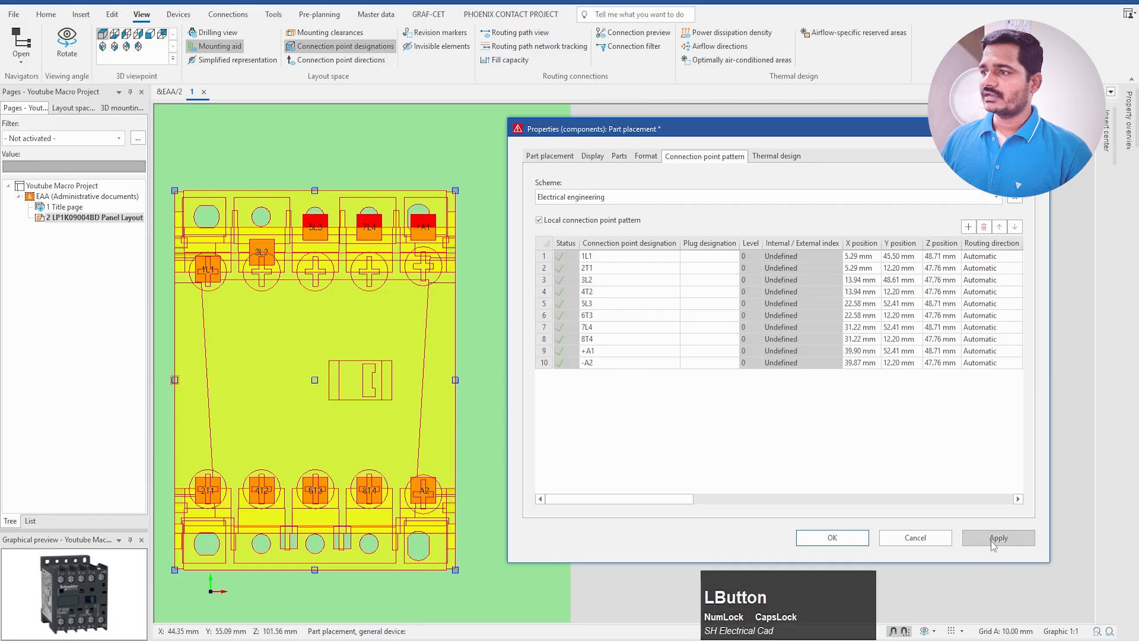
Step: Copy the 45.50 mm Y position of 1L1 to connection points 3L2, 5L3, 7L4 and +A1, and accept the properties
left_click(899, 269)
key("ctrl+c")
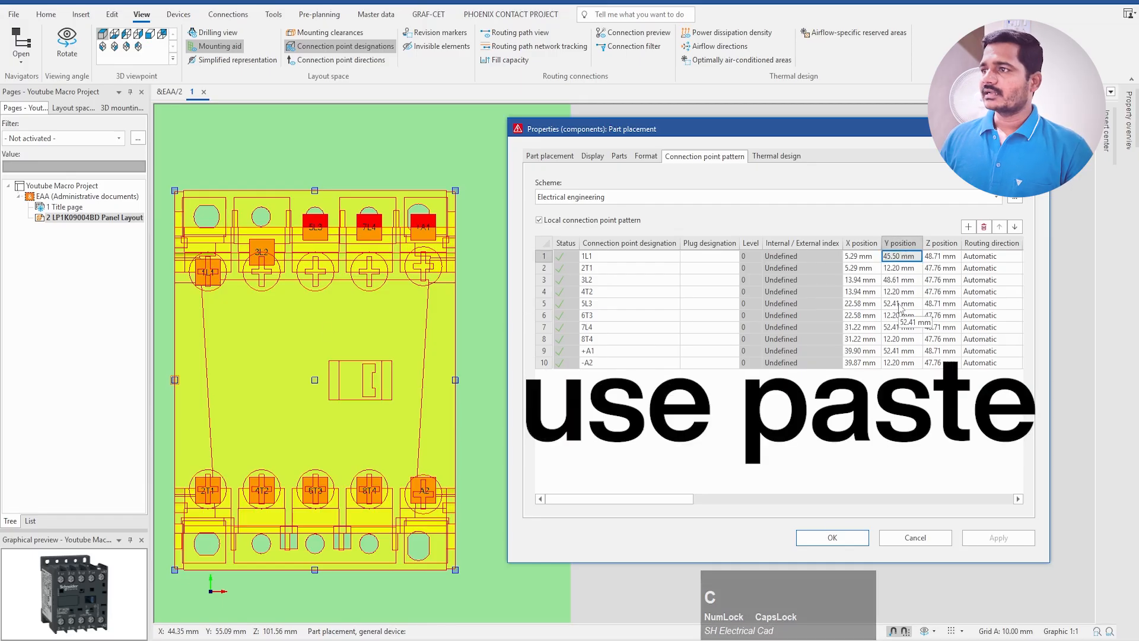
left_click(902, 280)
left_click(899, 303)
key("ctrl+v")
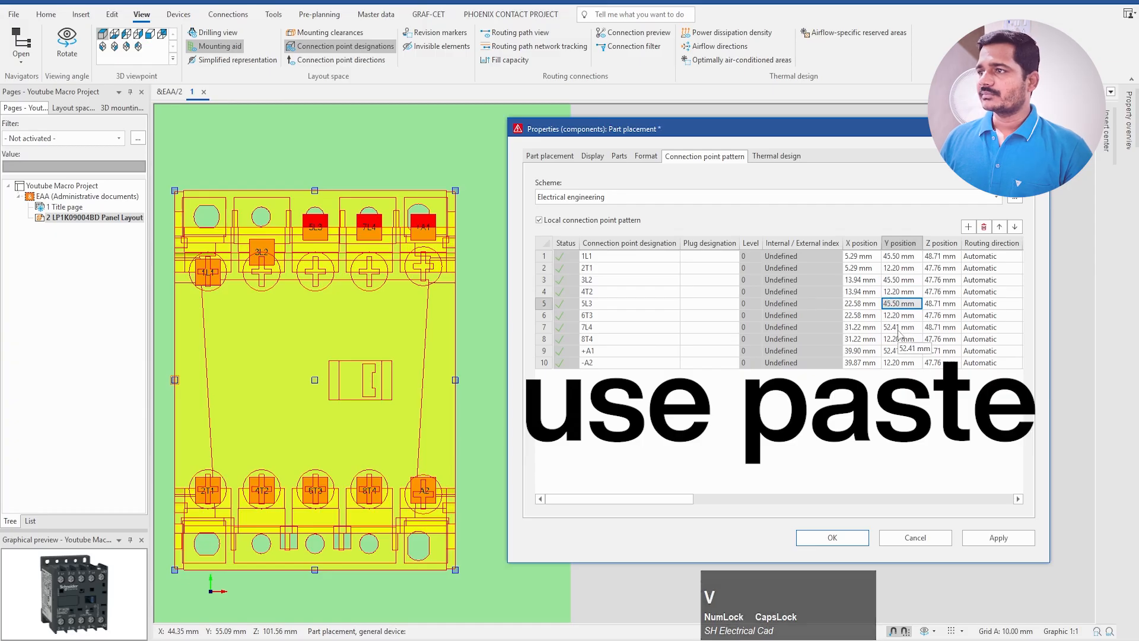
left_click(899, 327)
key("ctrl+v")
left_click(902, 351)
key("ctrl+v")
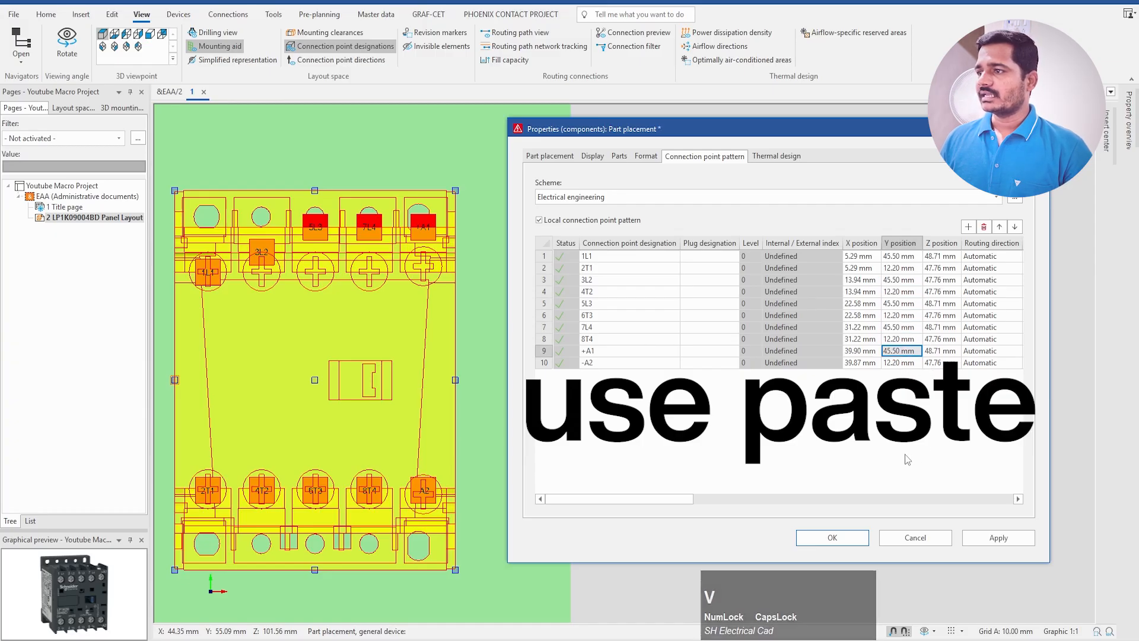
left_click(998, 538)
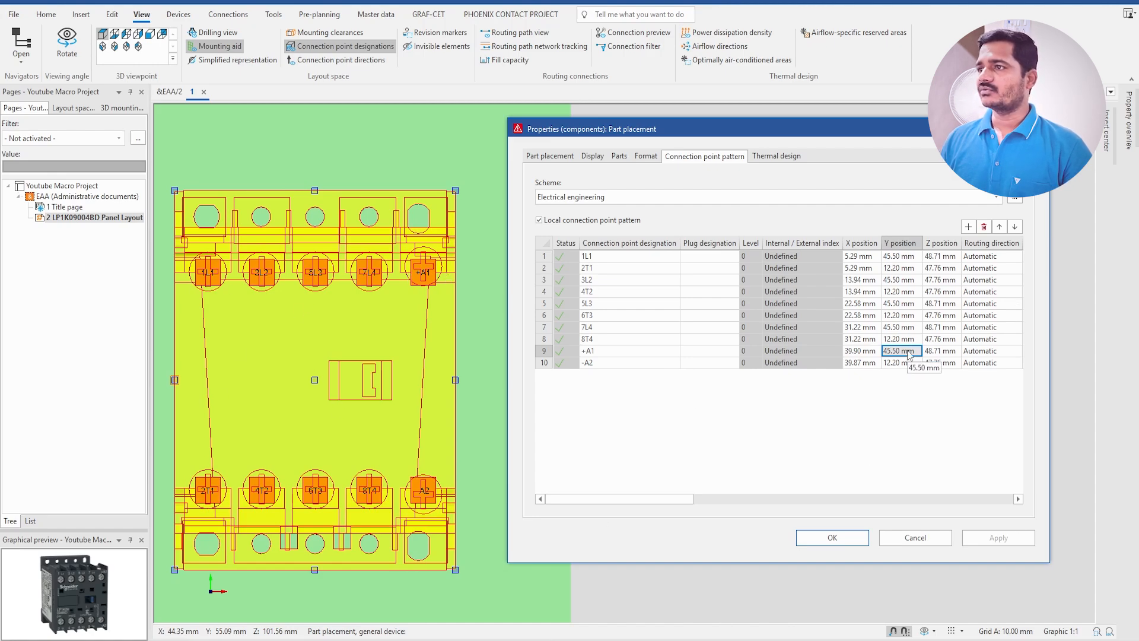
left_click(833, 537)
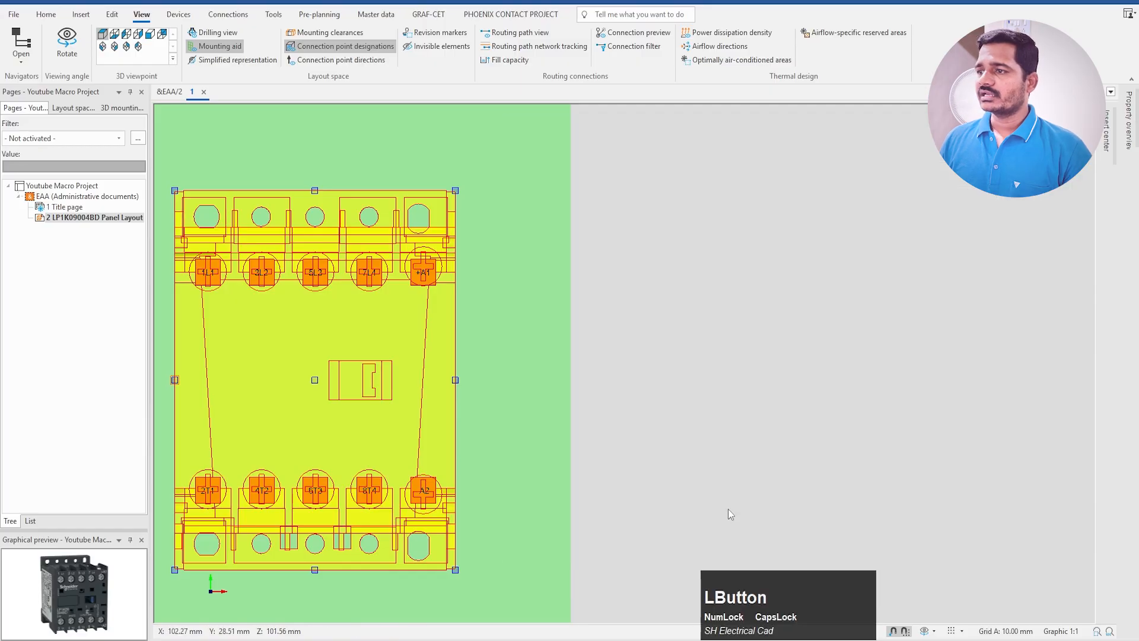
Step: Examine from the side how deep the connection points sit in the contactor's upper and lower terminals
left_click(67, 44)
left_click_drag(641, 483, 877, 362)
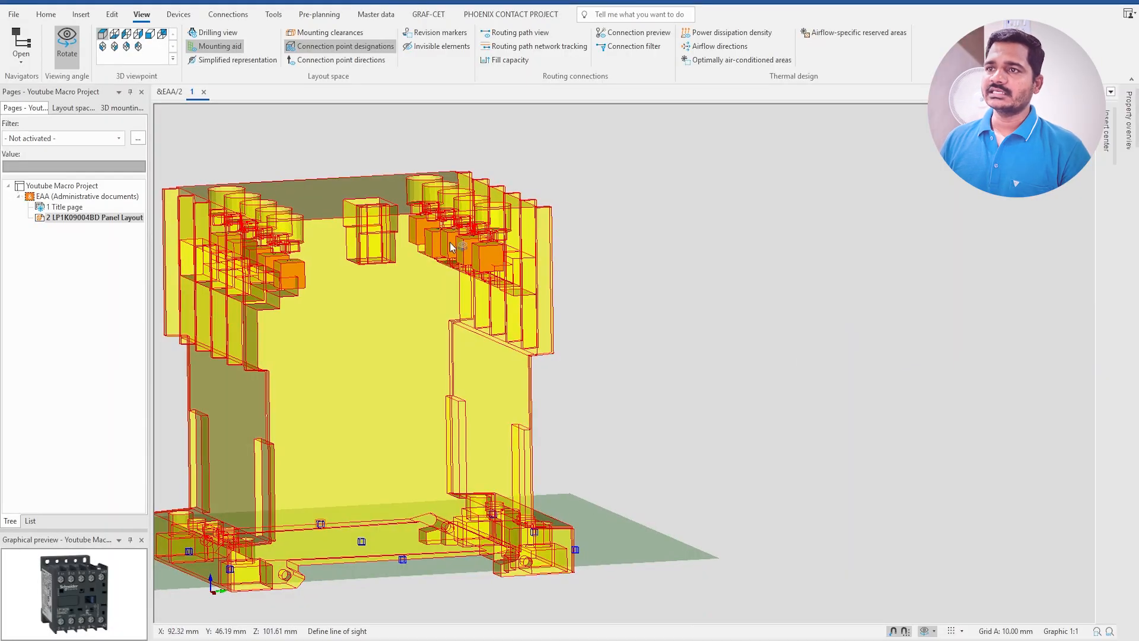
key("Escape")
middle_click_drag(504, 327, 514, 379)
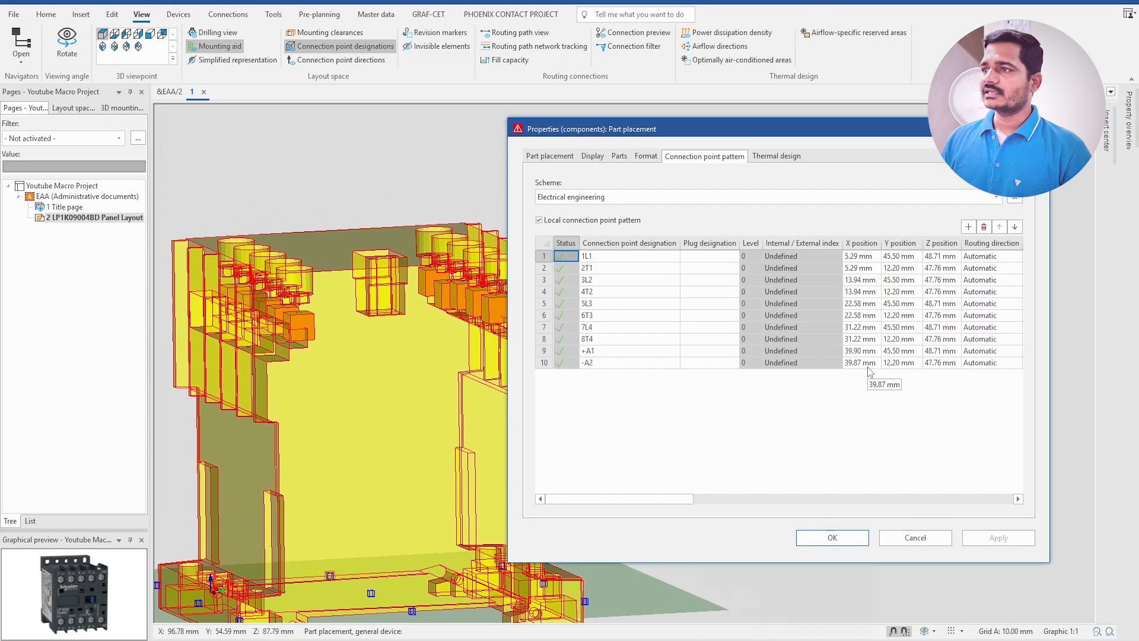
key("Escape")
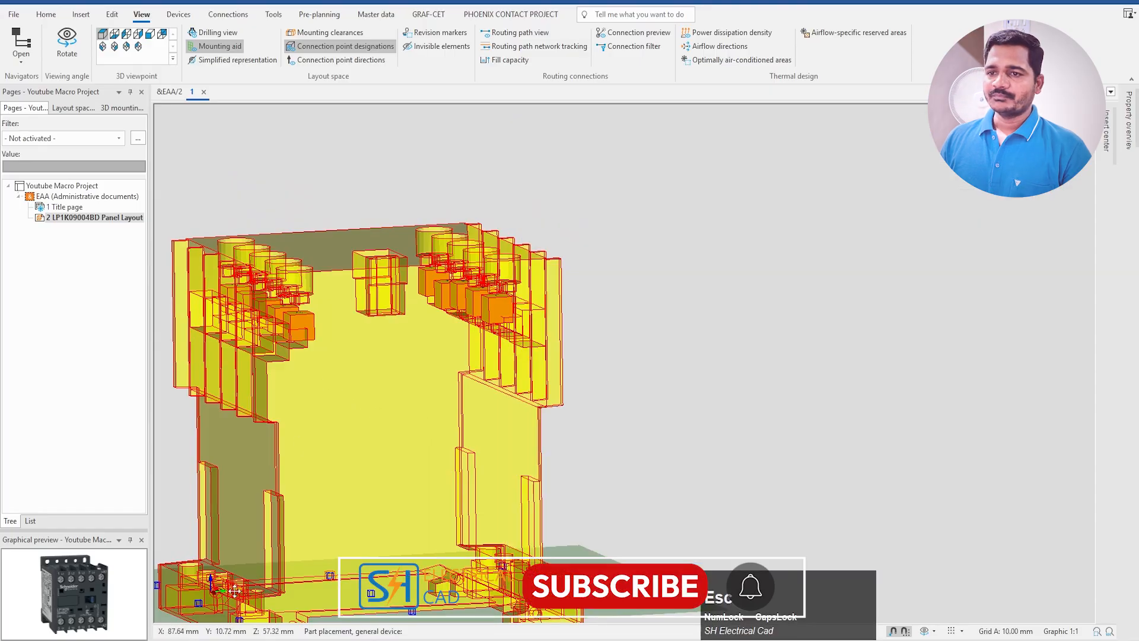
left_click(397, 417)
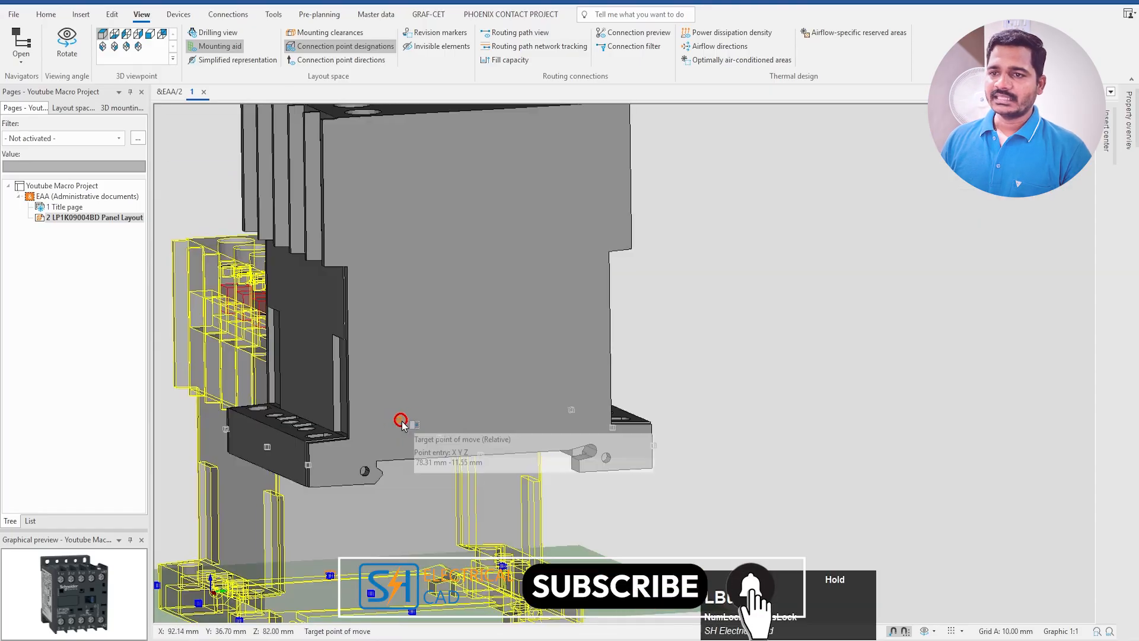
left_click(408, 420)
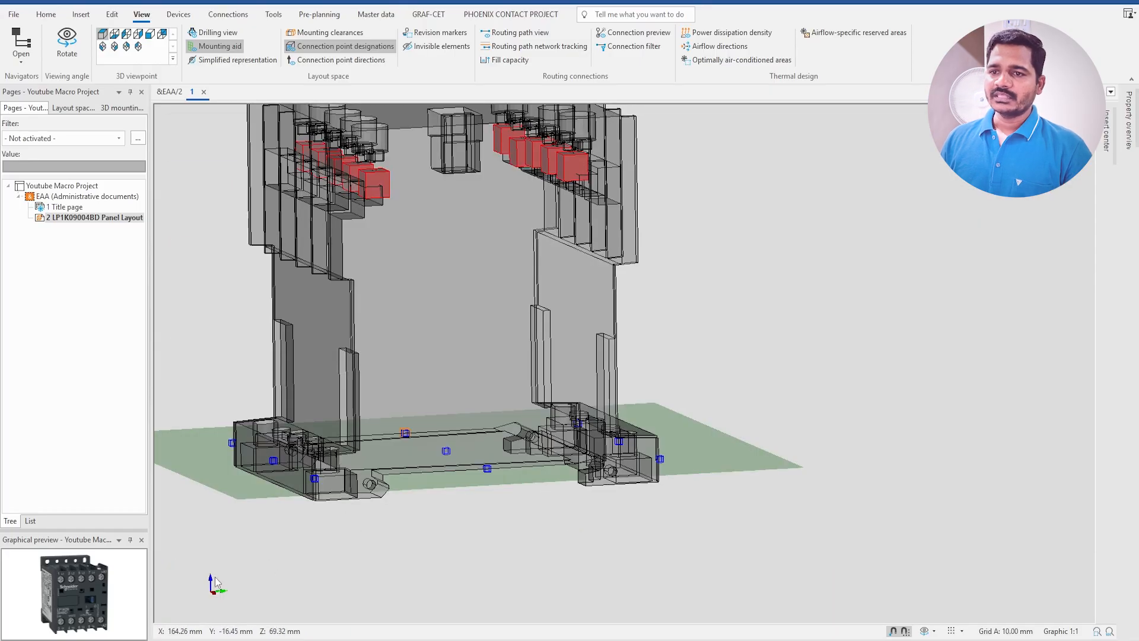
middle_click_drag(400, 549, 450, 516)
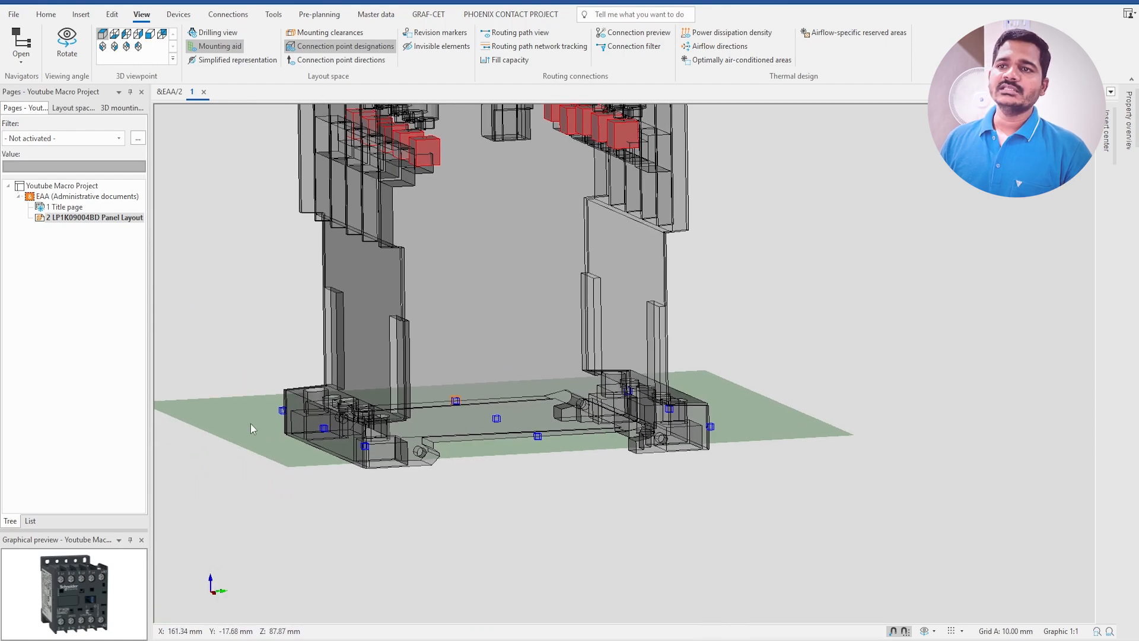
middle_click_drag(572, 482, 497, 369)
Step: Open the contactor's part placement properties and apply a Z position of 48 mm to connection point 1L1
double_click(492, 394)
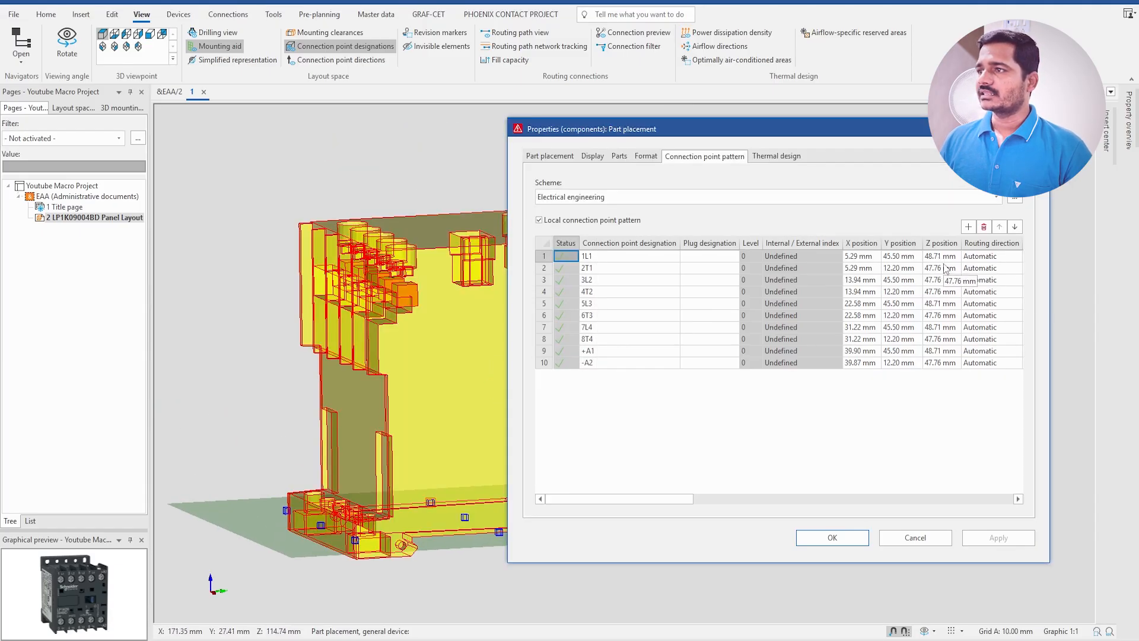
left_click(944, 257)
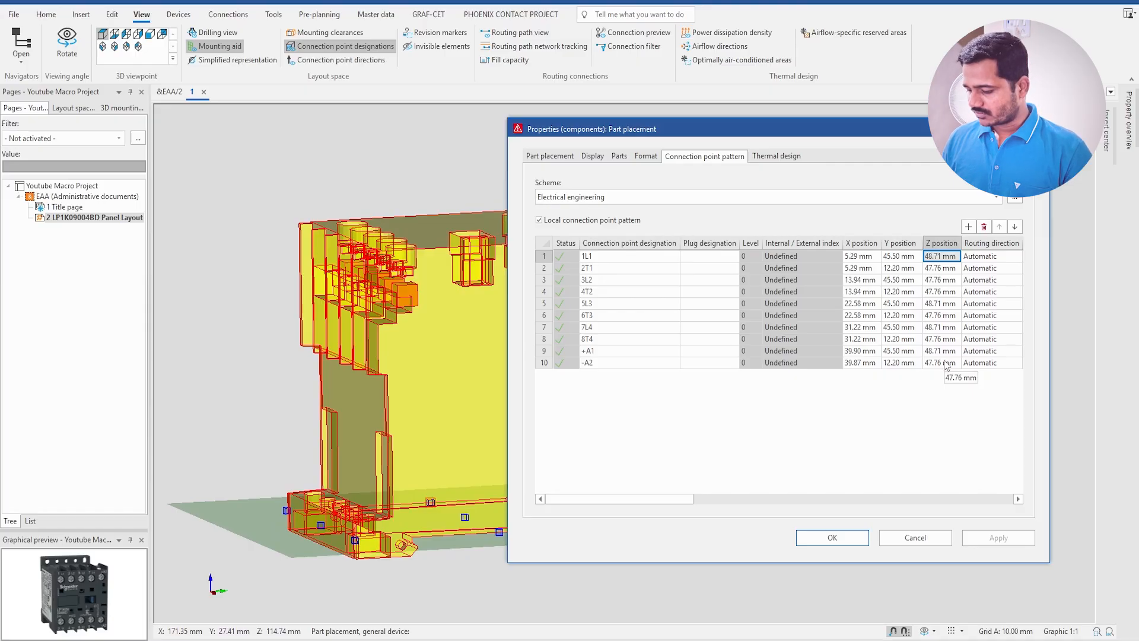
type("48")
left_click(896, 462)
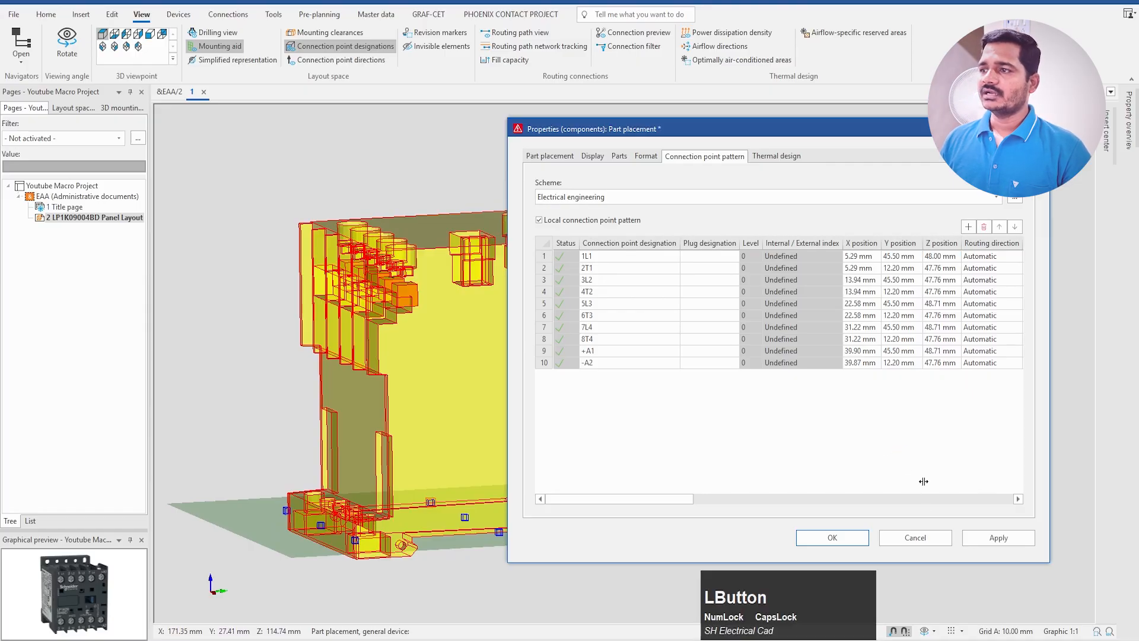
left_click_drag(808, 137, 885, 149)
left_click(1077, 551)
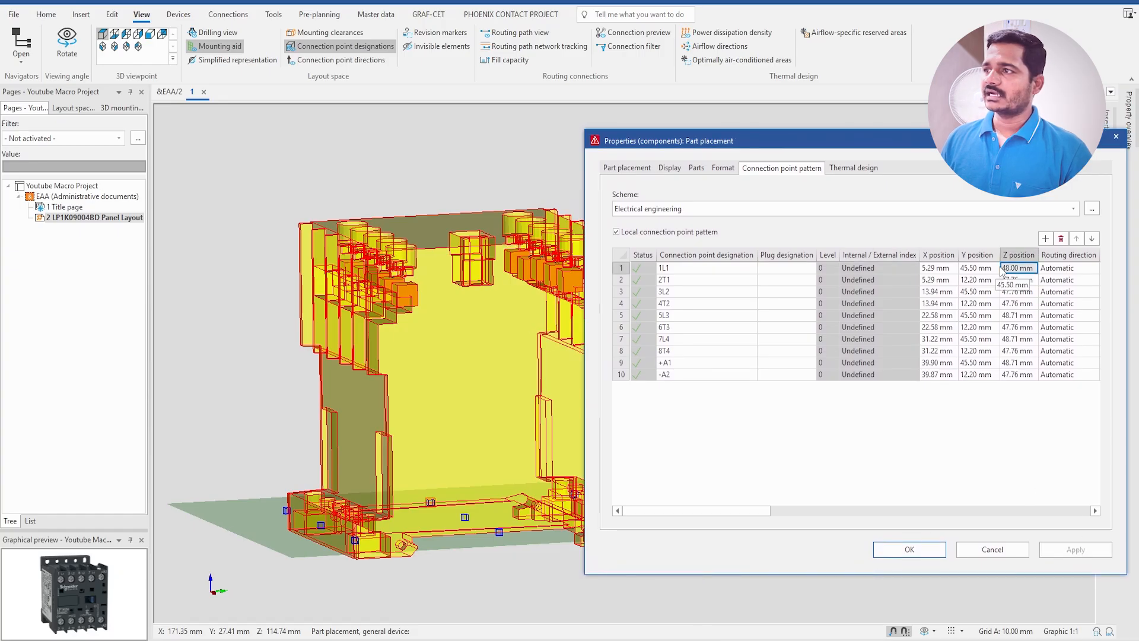
Step: Set the Z position of connection point 1L1 to 49 mm and apply it
left_click(1014, 282)
left_click(1016, 268)
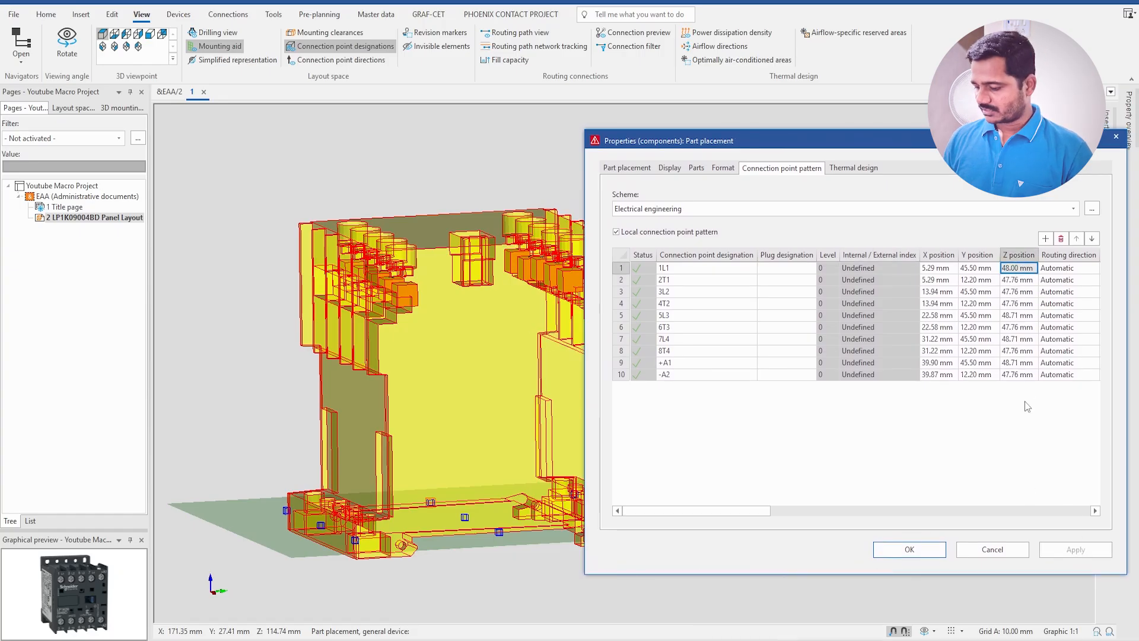
type("49")
left_click(1062, 549)
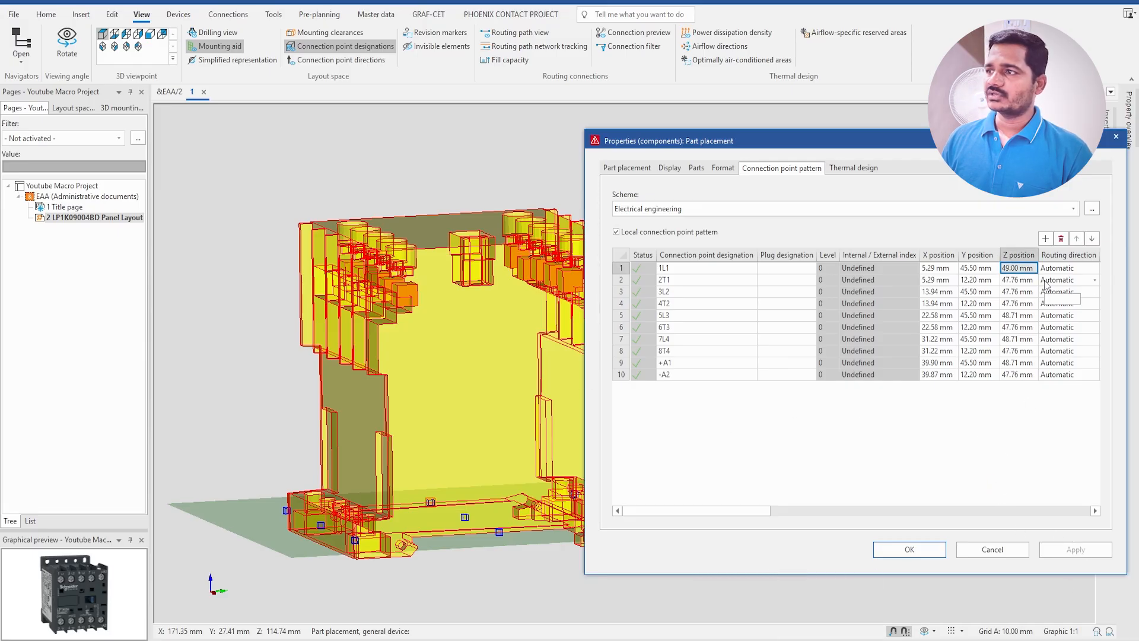
Step: Copy the 49 mm Z position of 1L1 to all the other connection points and accept the properties
left_click(1017, 268)
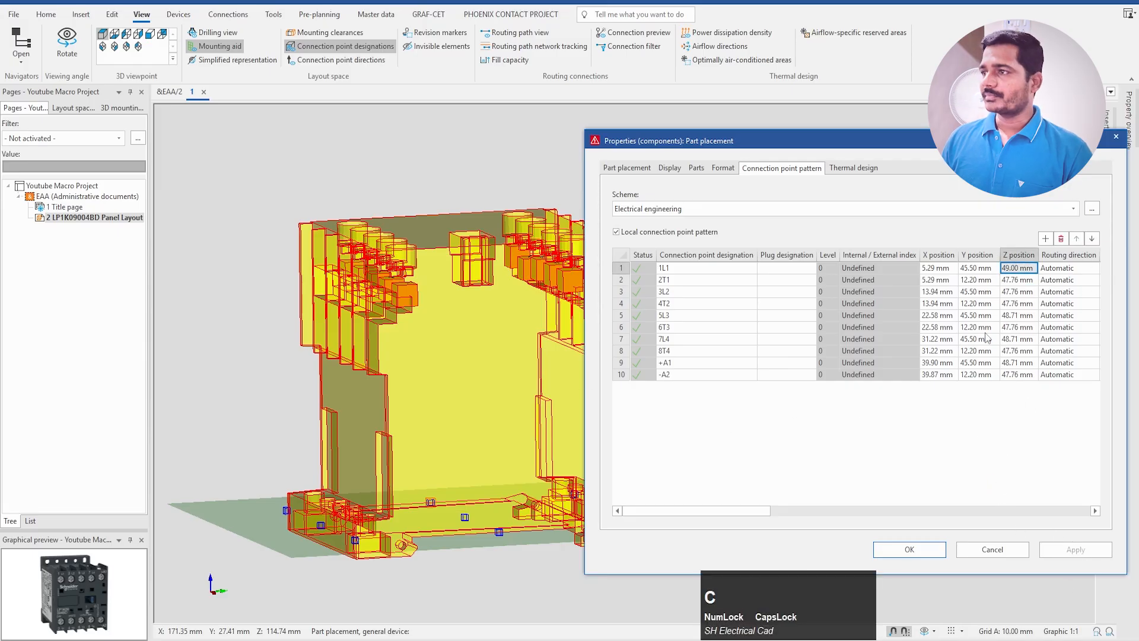
left_click_drag(1017, 279, 1017, 376)
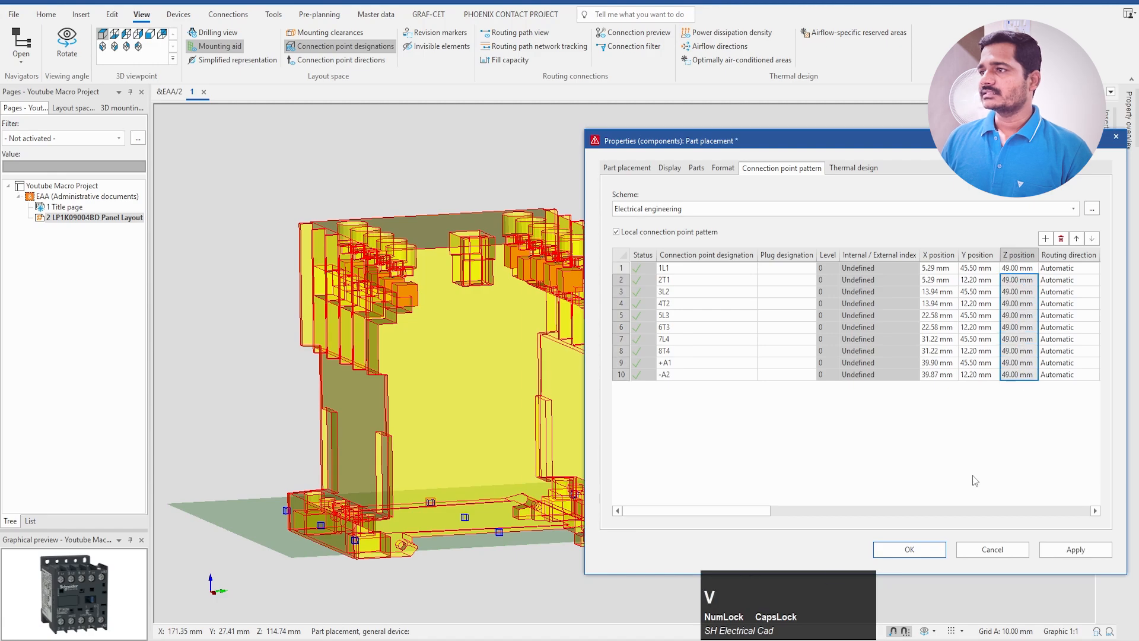
left_click(1076, 549)
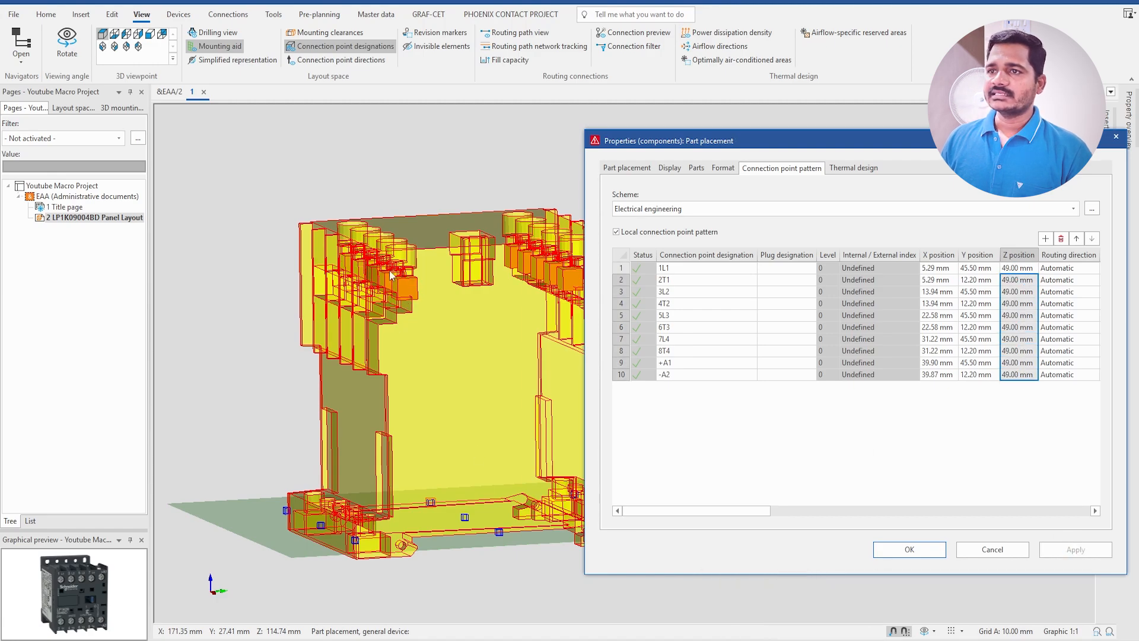
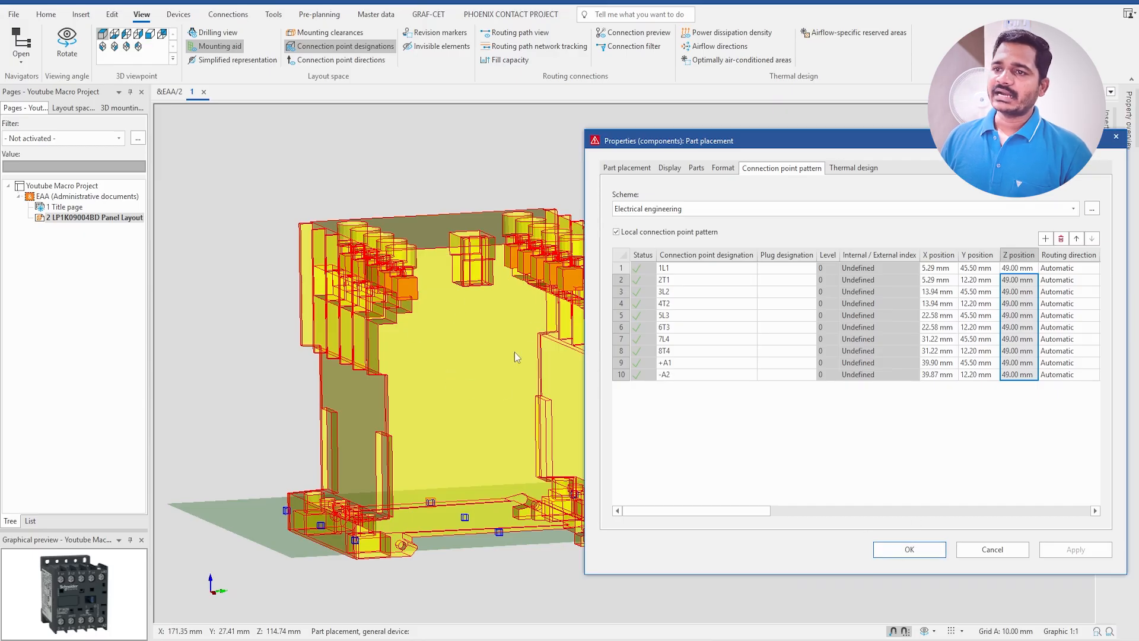
left_click(914, 550)
Step: Display the connection point directions on the contactor and examine them from an angled 3D view
left_click(925, 632)
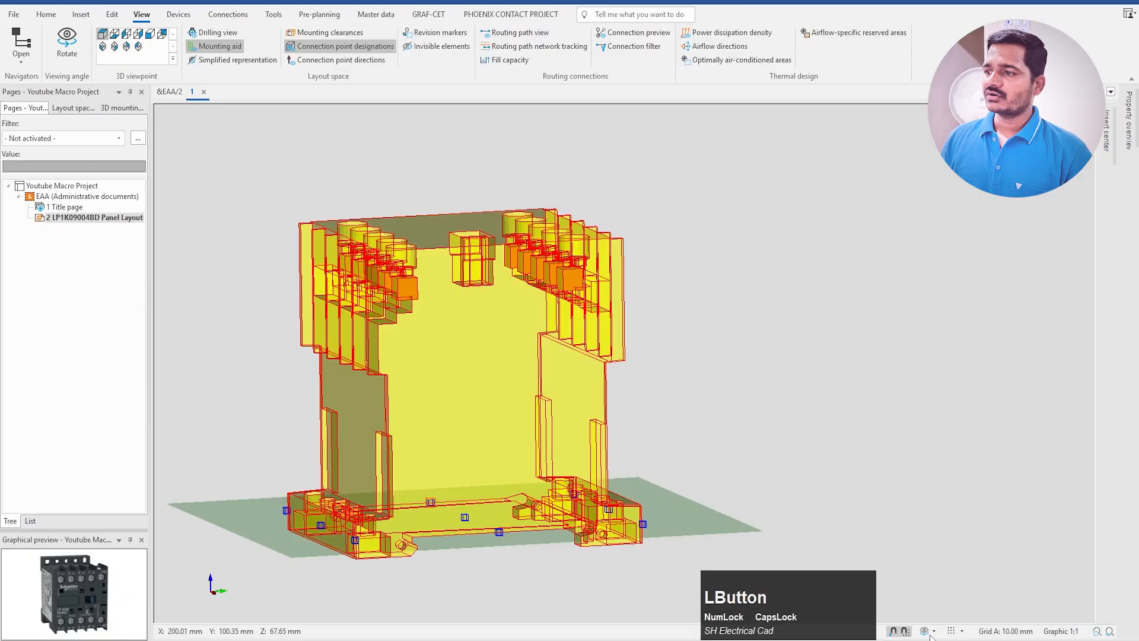
left_click_drag(809, 398, 474, 342)
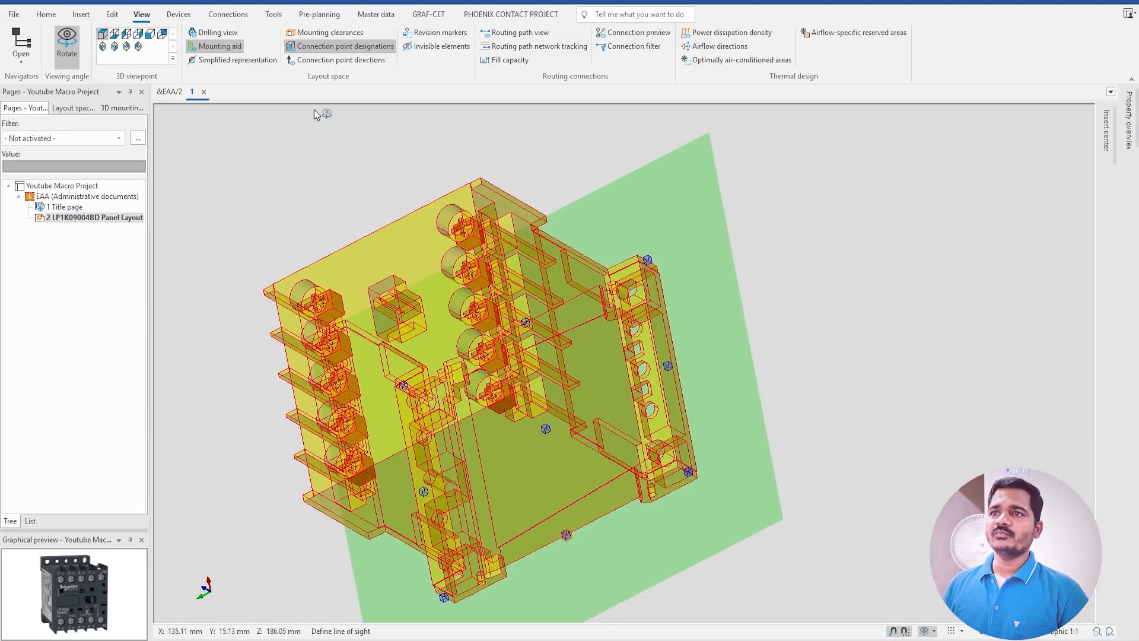
left_click(341, 61)
scroll(474, 332, "down", 2)
middle_click_drag(487, 338, 503, 352)
scroll(534, 267, "up", 2)
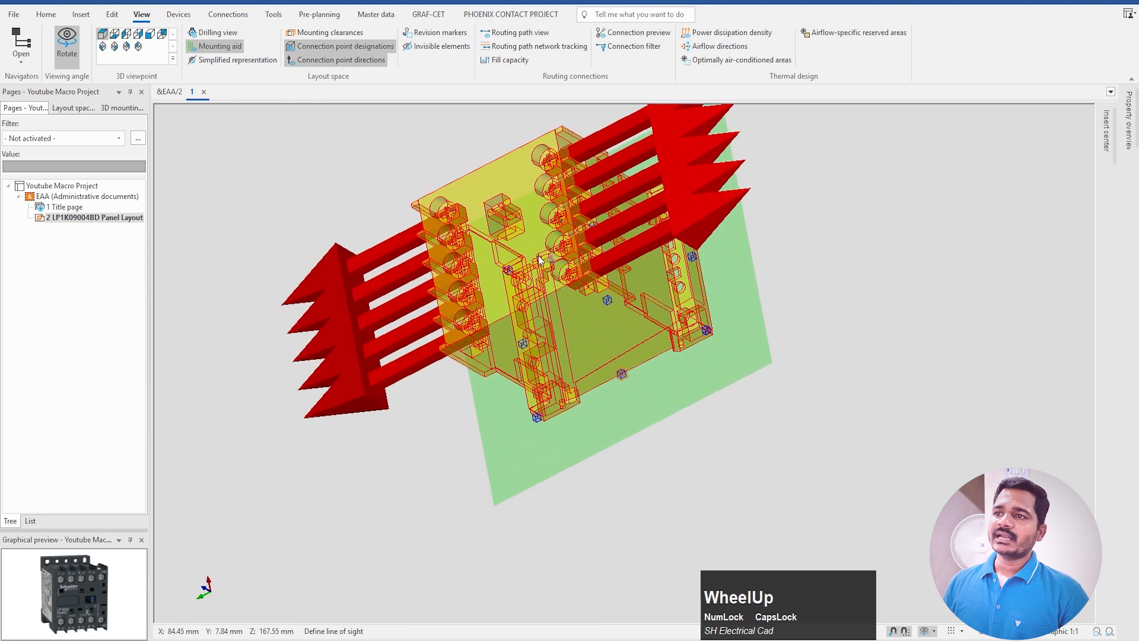
scroll(540, 259, "down", 2)
key("Escape")
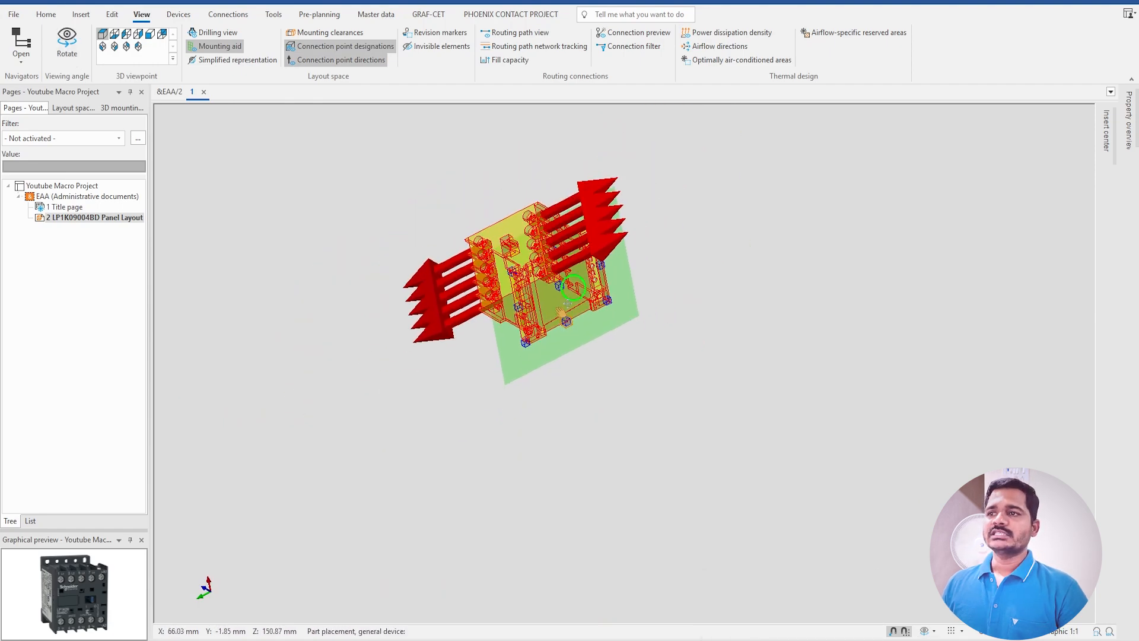
middle_click_drag(561, 311, 415, 309)
scroll(273, 293, "up", 2)
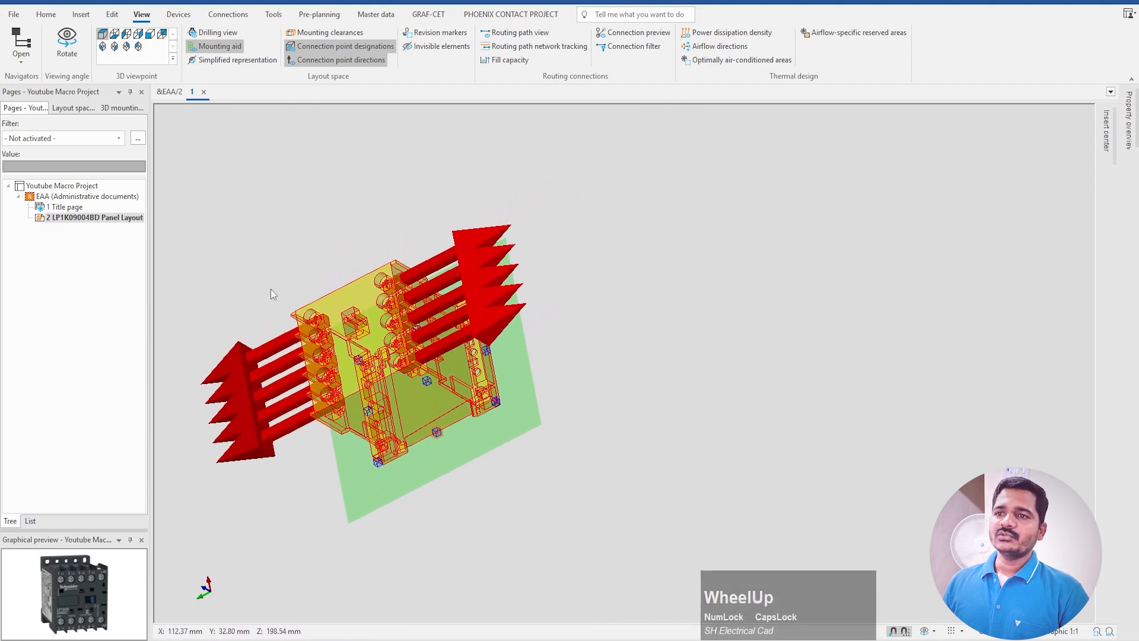
Step: Open the contactor's connection point pattern and review the routing direction options of 1L1 and the Y vector values
left_click(434, 402)
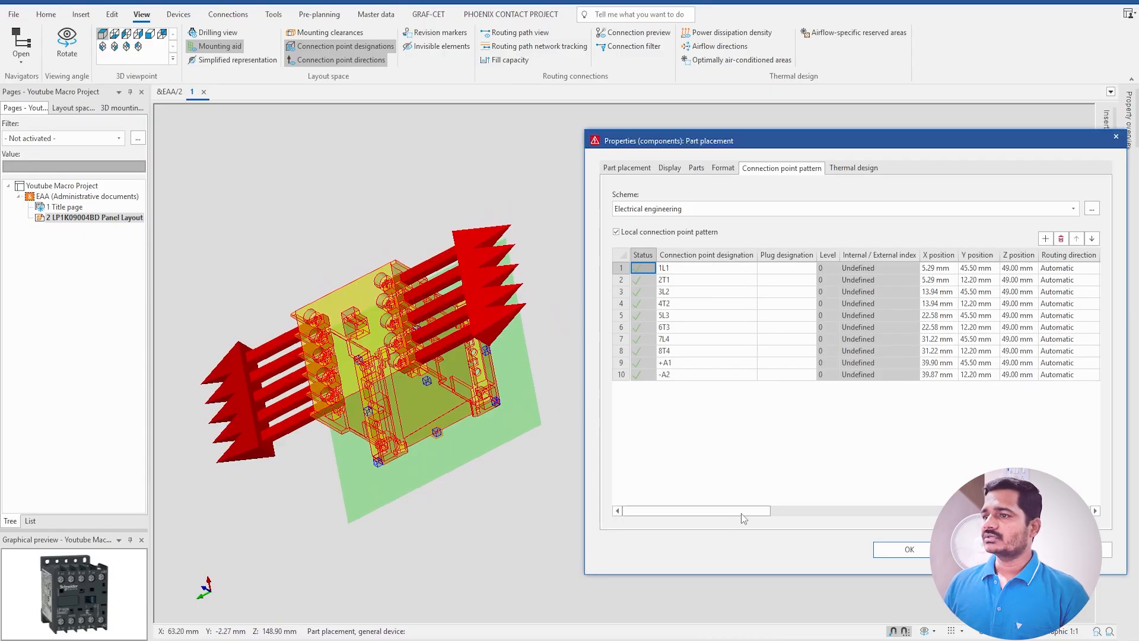
left_click_drag(714, 513, 781, 514)
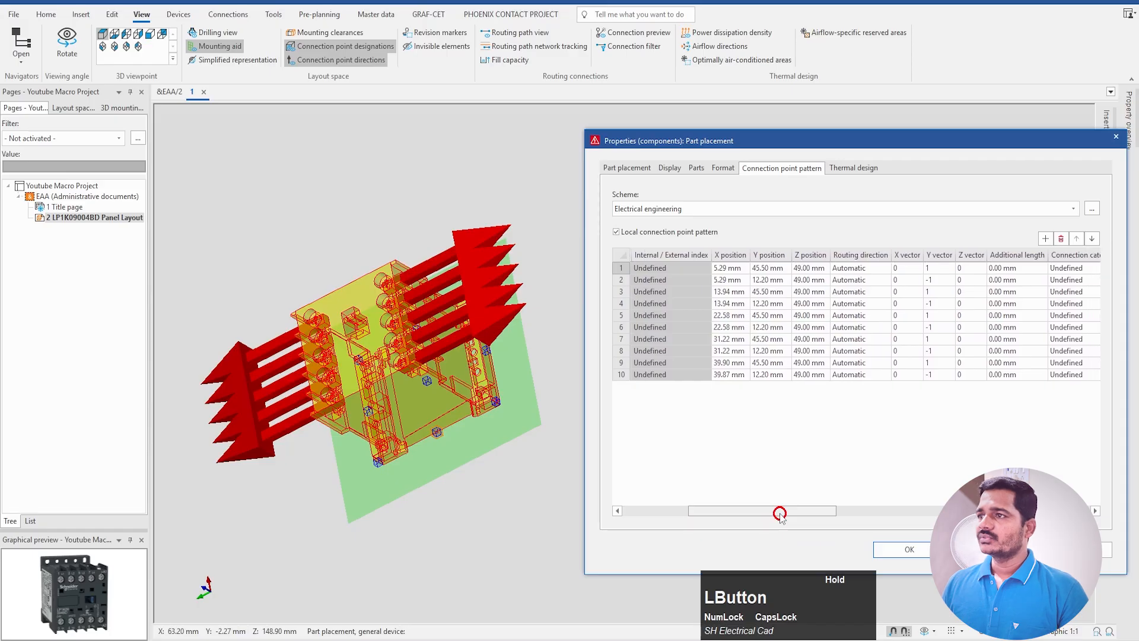
left_click(861, 258)
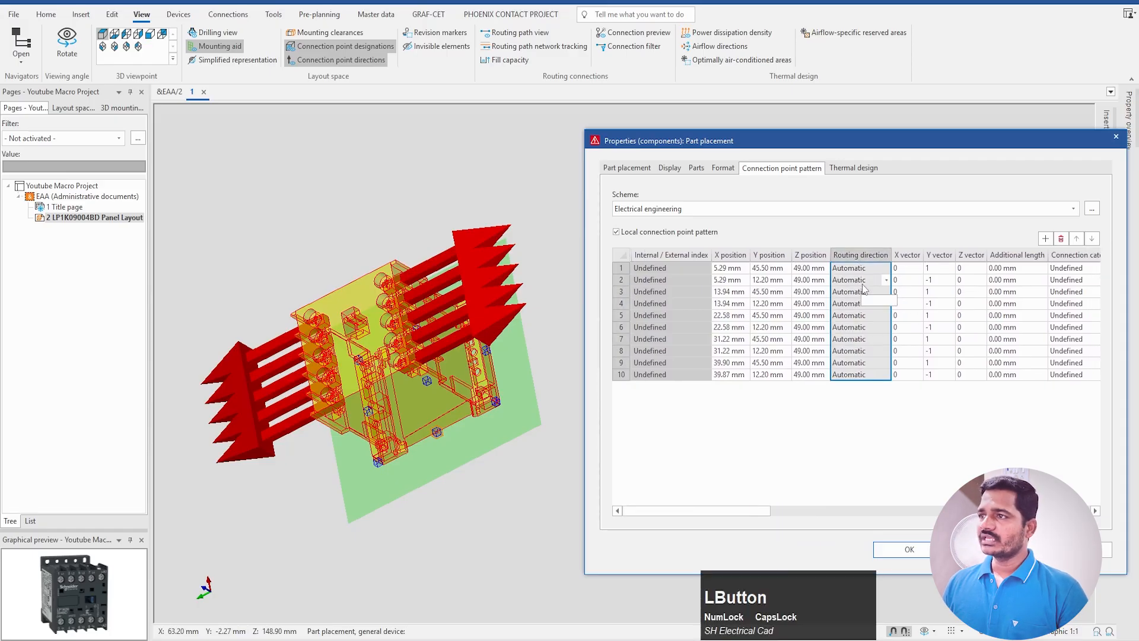
left_click(887, 269)
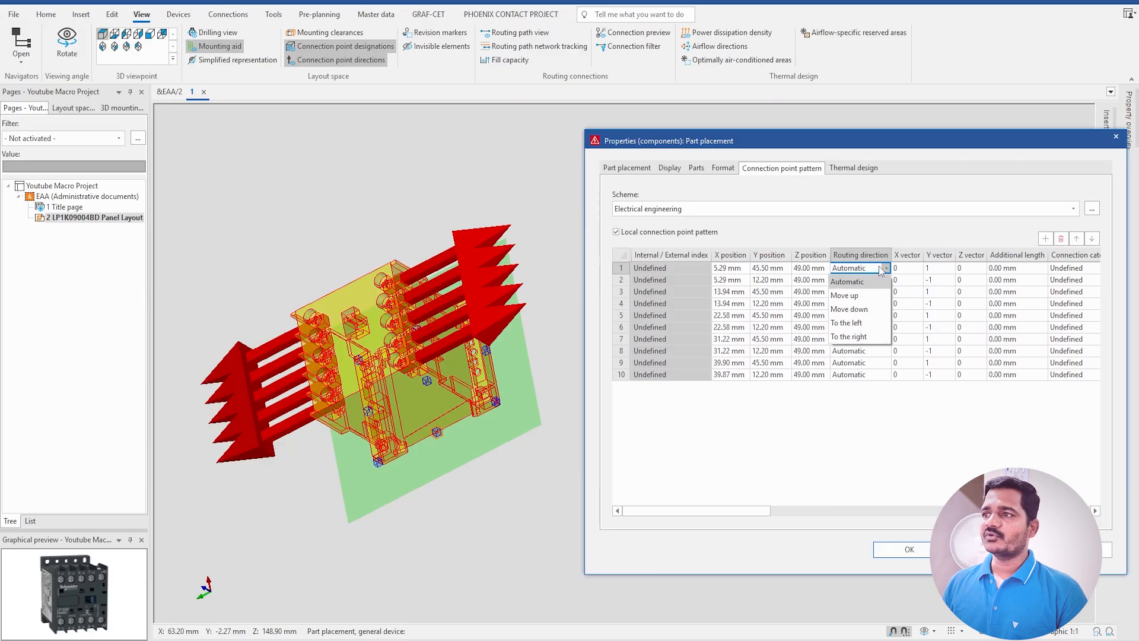
left_click(830, 455)
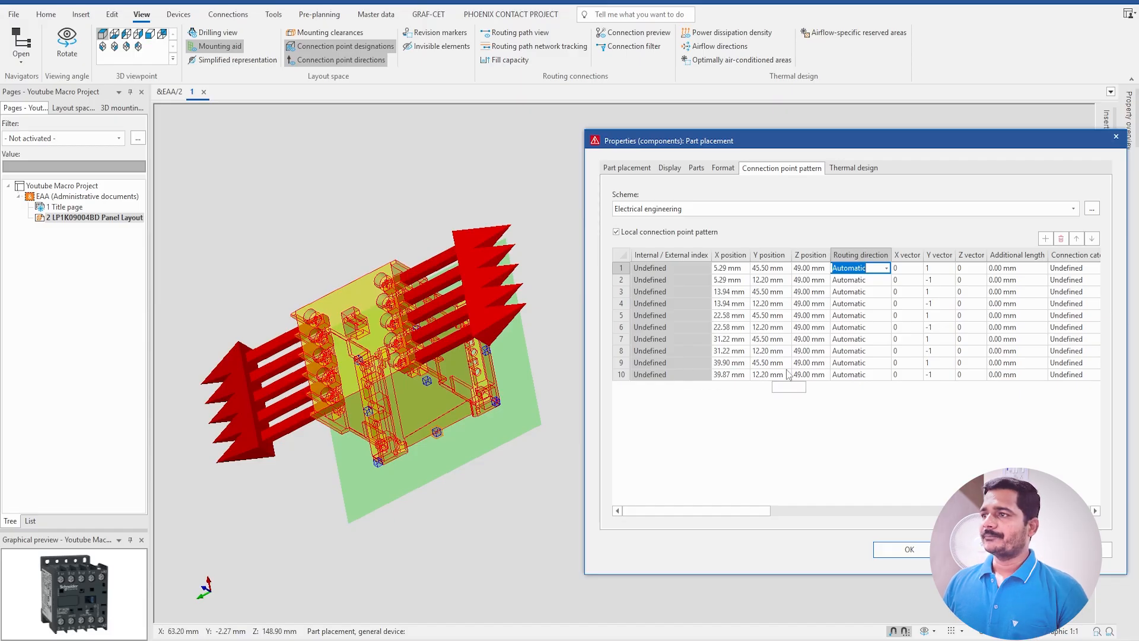
left_click(924, 414)
left_click(939, 255)
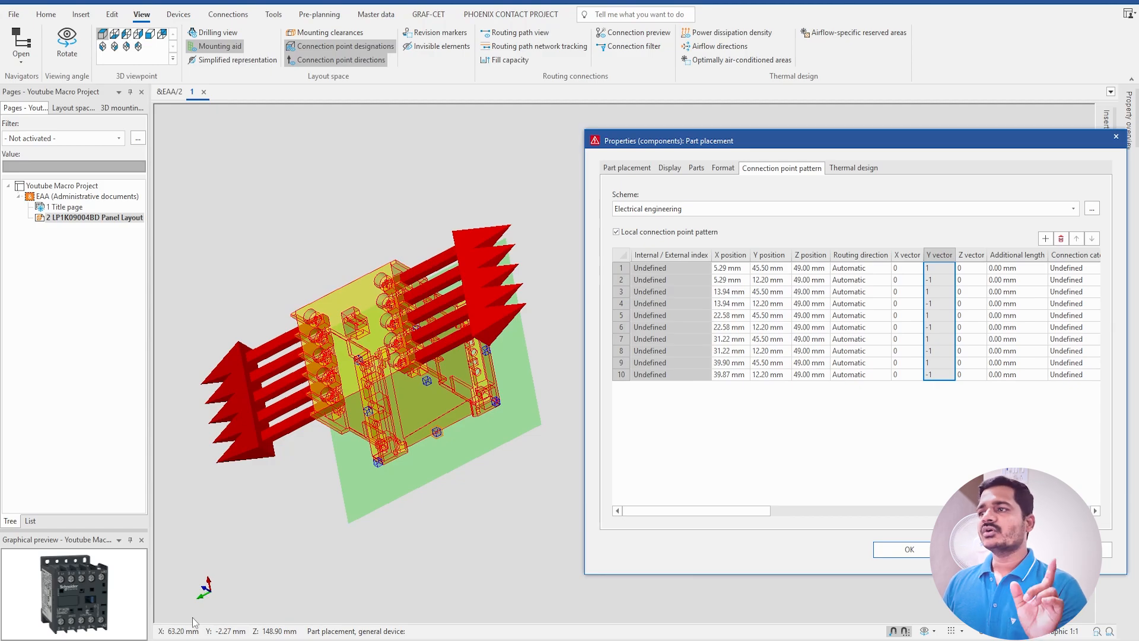
Step: Set the Y vector of connection point 1L1 to -1, accept the properties, and examine the arrow directions from the front of the contactor
left_click(941, 275)
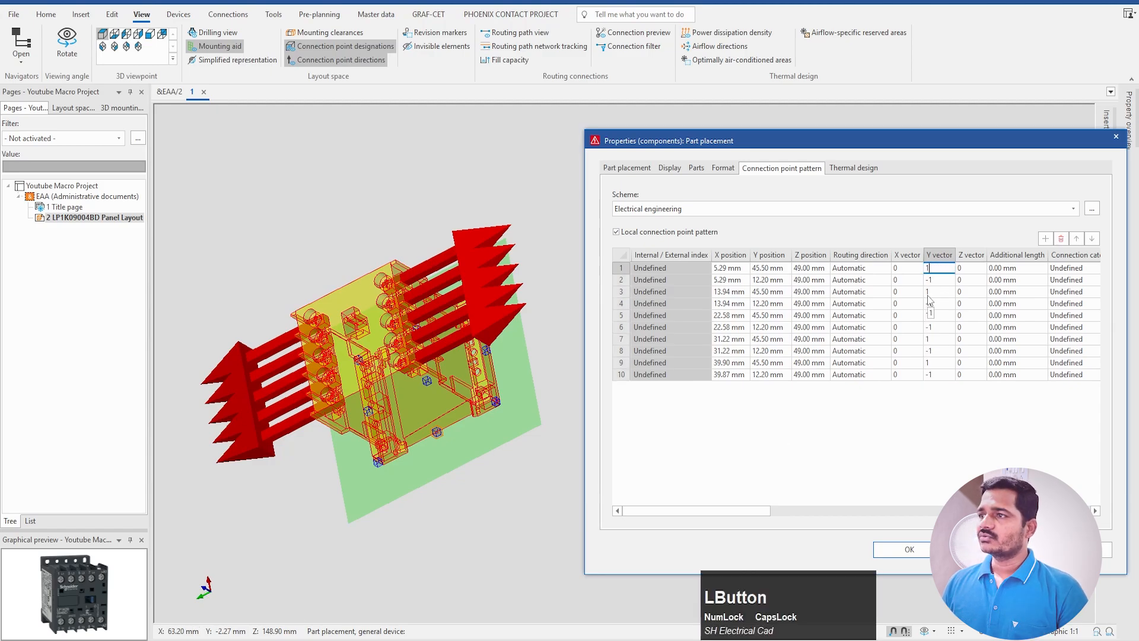
left_click(941, 267)
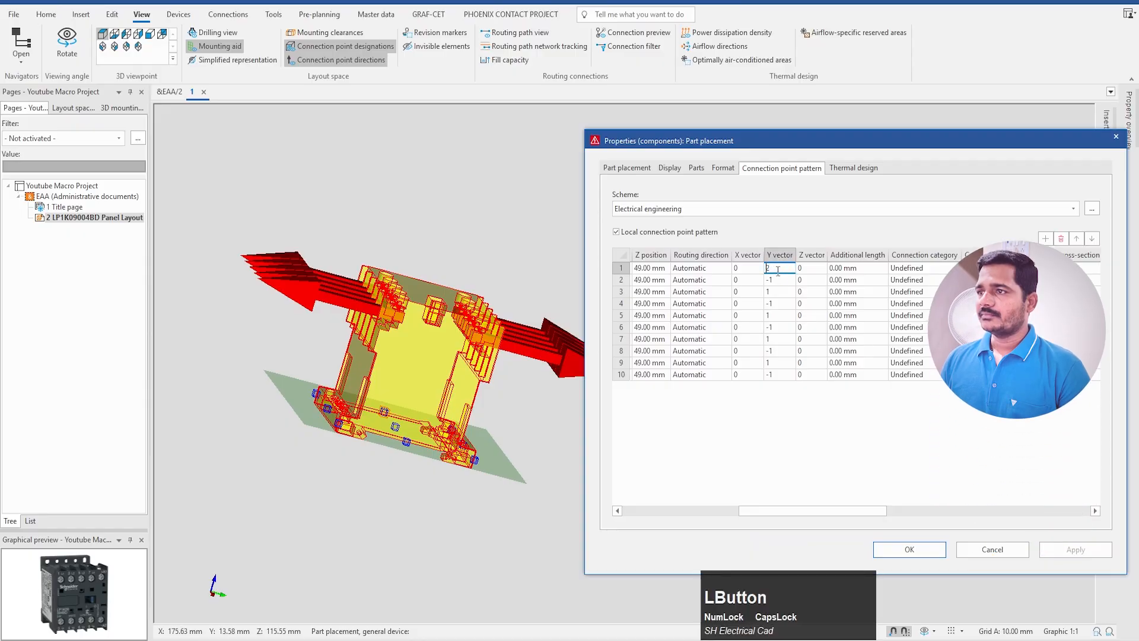
left_click(753, 270)
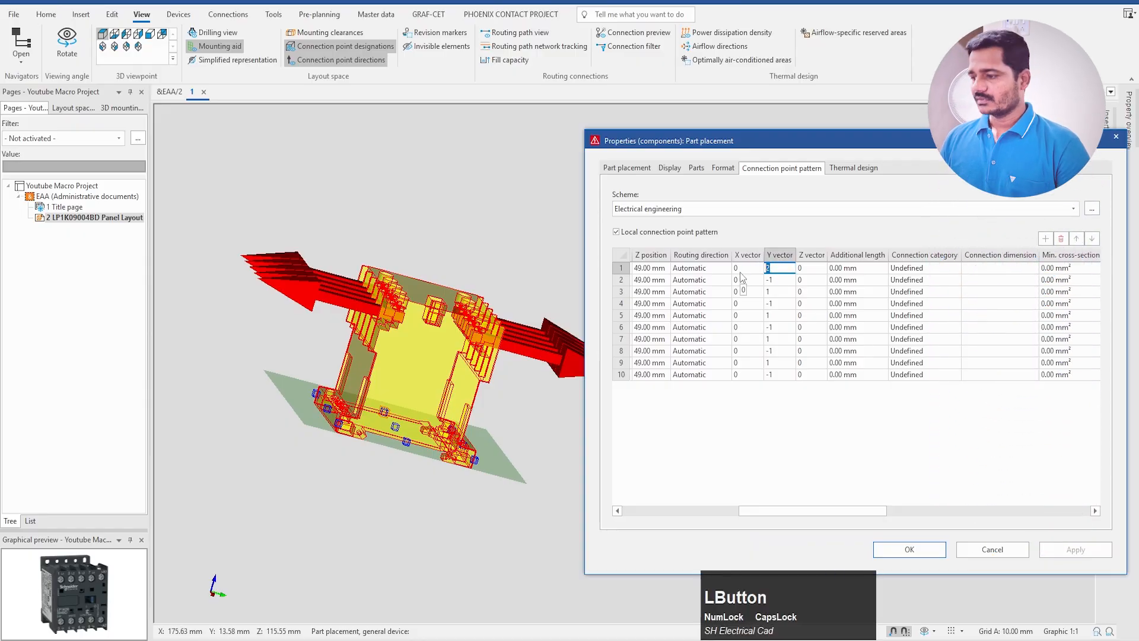
type("-1")
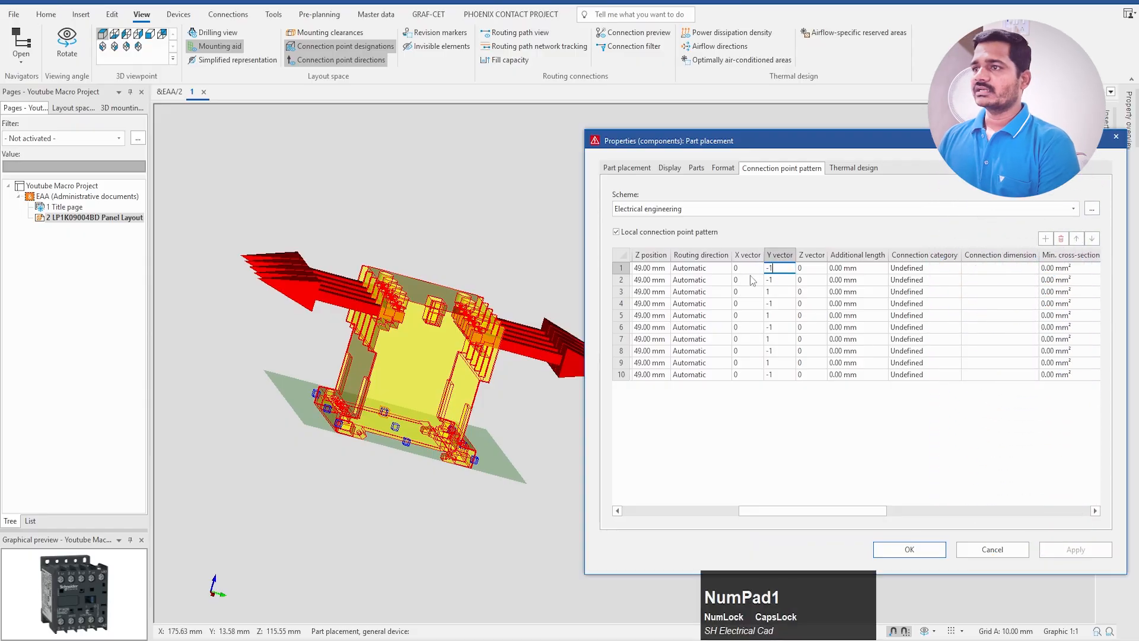
left_click(779, 441)
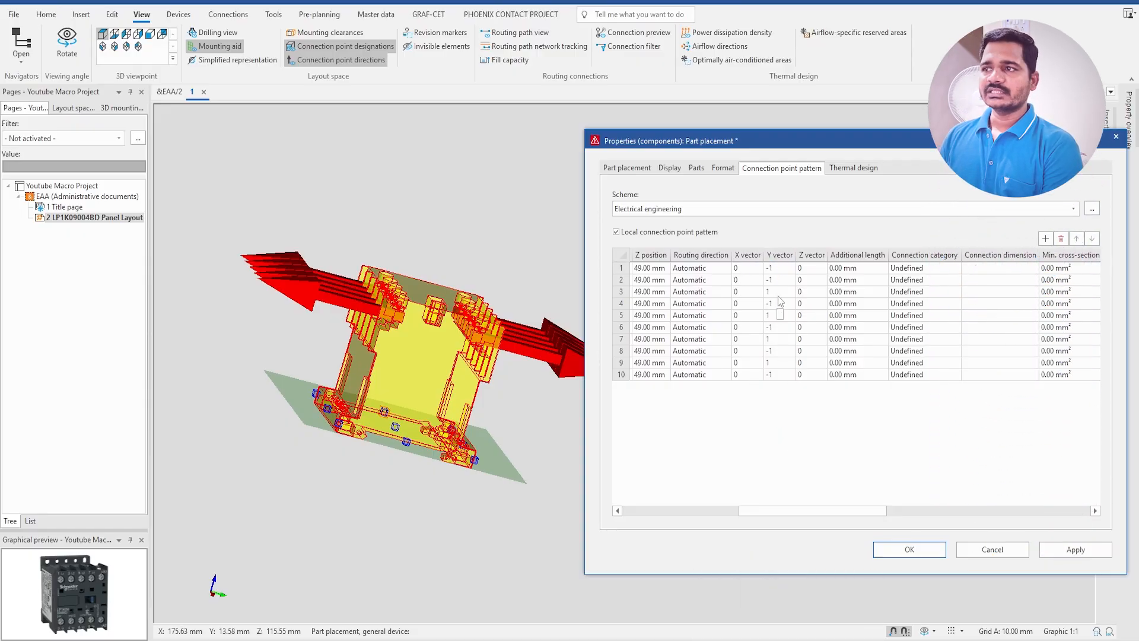
left_click(779, 269)
left_click(1063, 550)
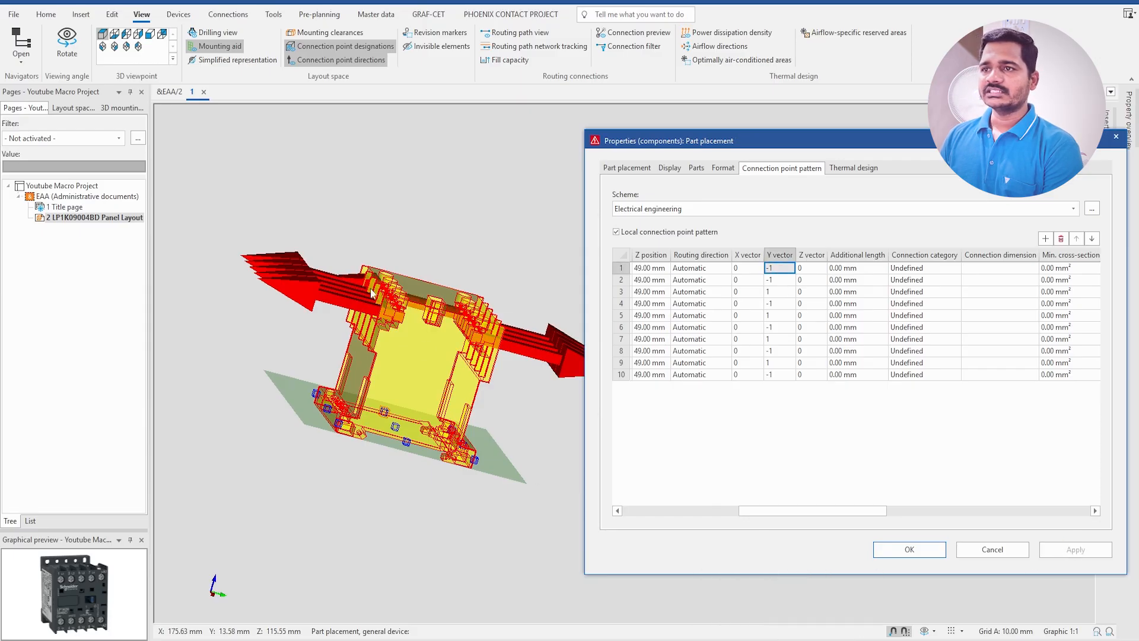
left_click(909, 550)
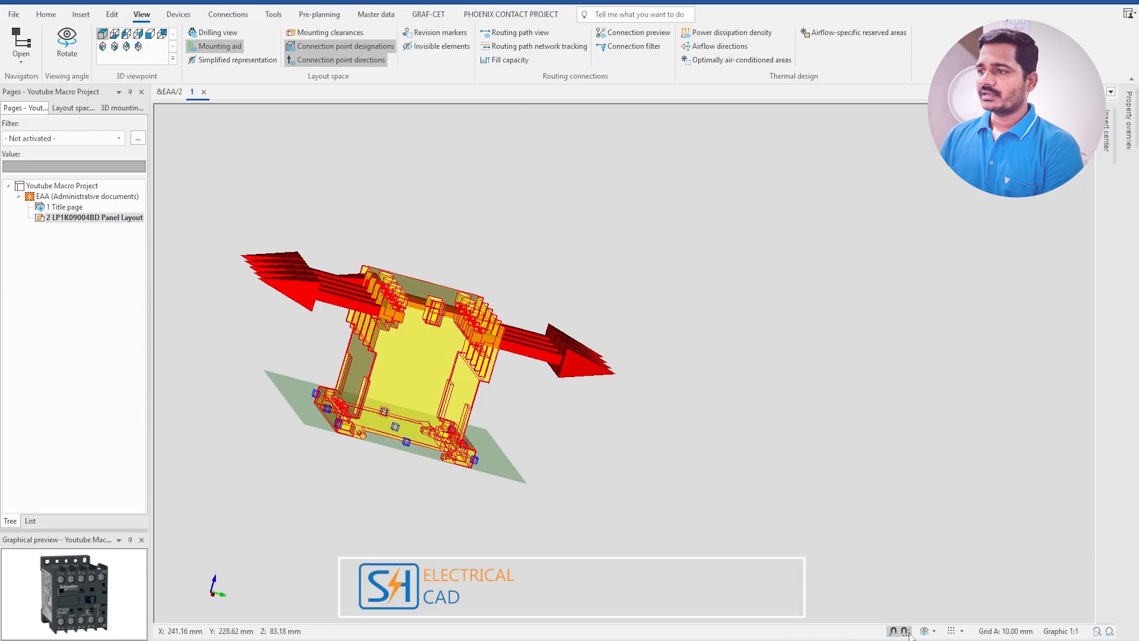
left_click_drag(659, 423, 603, 387)
left_click_drag(571, 460, 563, 488)
key("Escape")
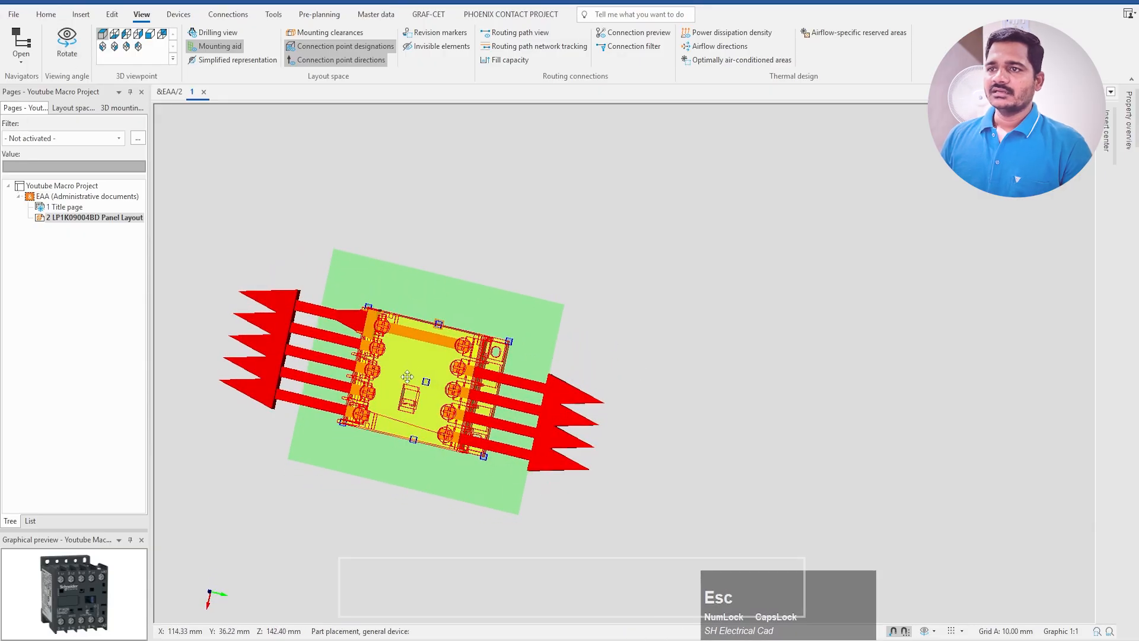
Step: Reopen the contactor's connection point pattern, set the Y vector of 1L1 to 0 and apply it
double_click(407, 376)
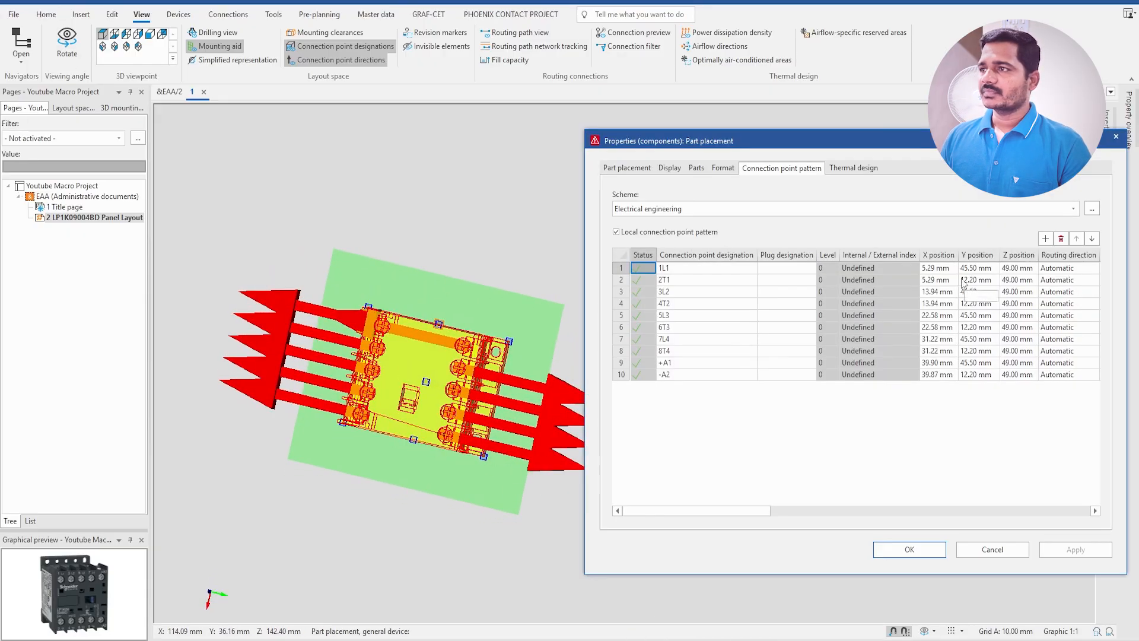
left_click_drag(768, 509, 893, 509)
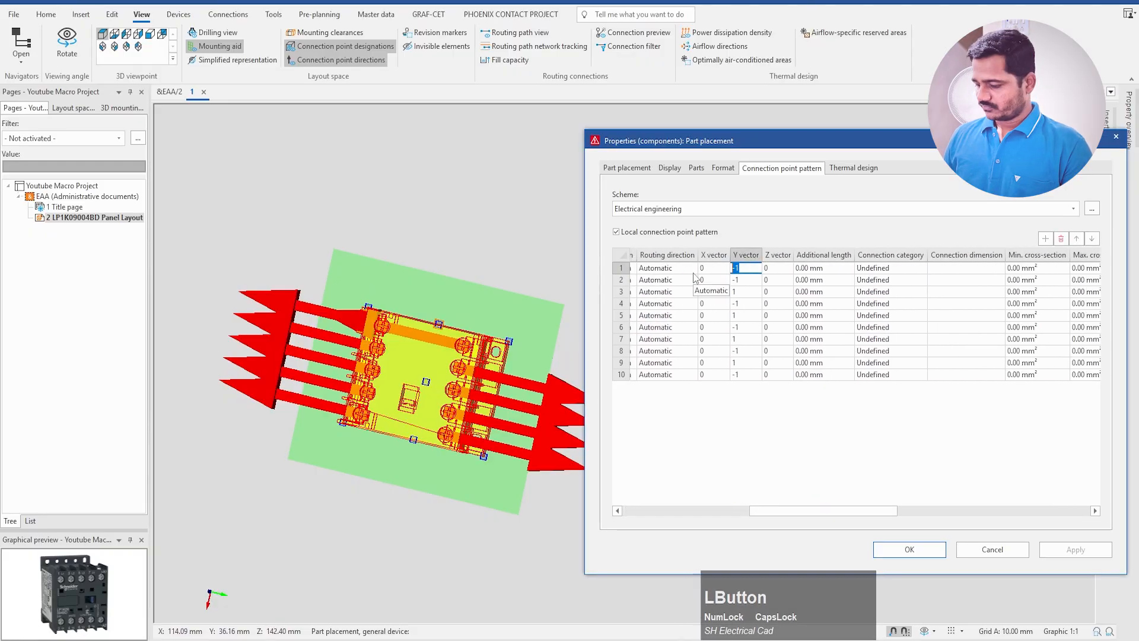
type("0")
left_click(918, 502)
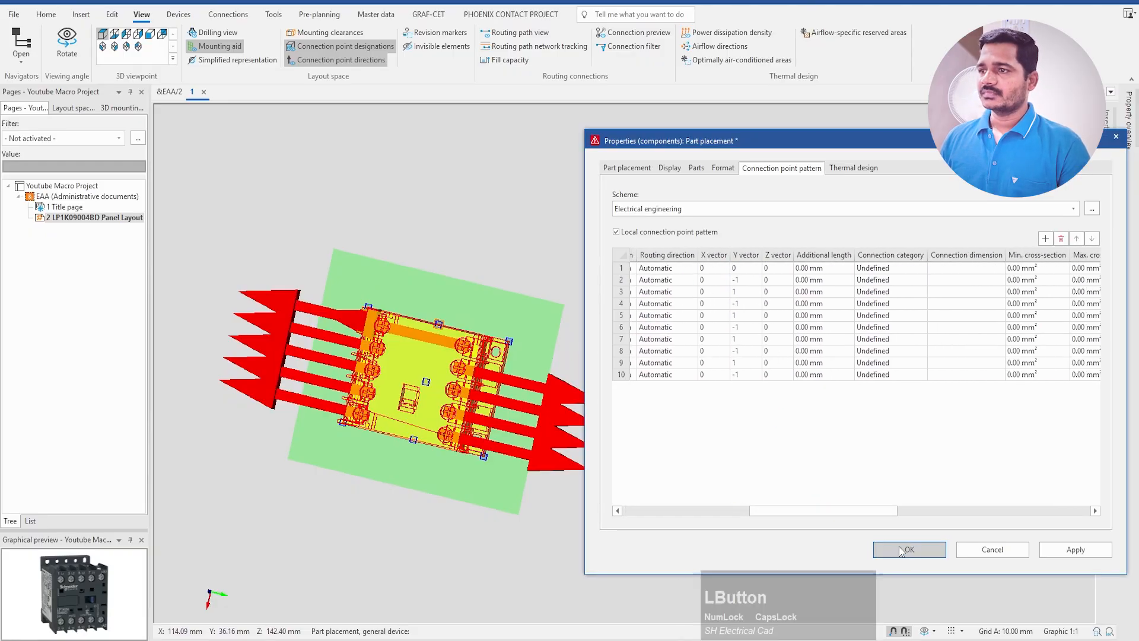
left_click(1074, 549)
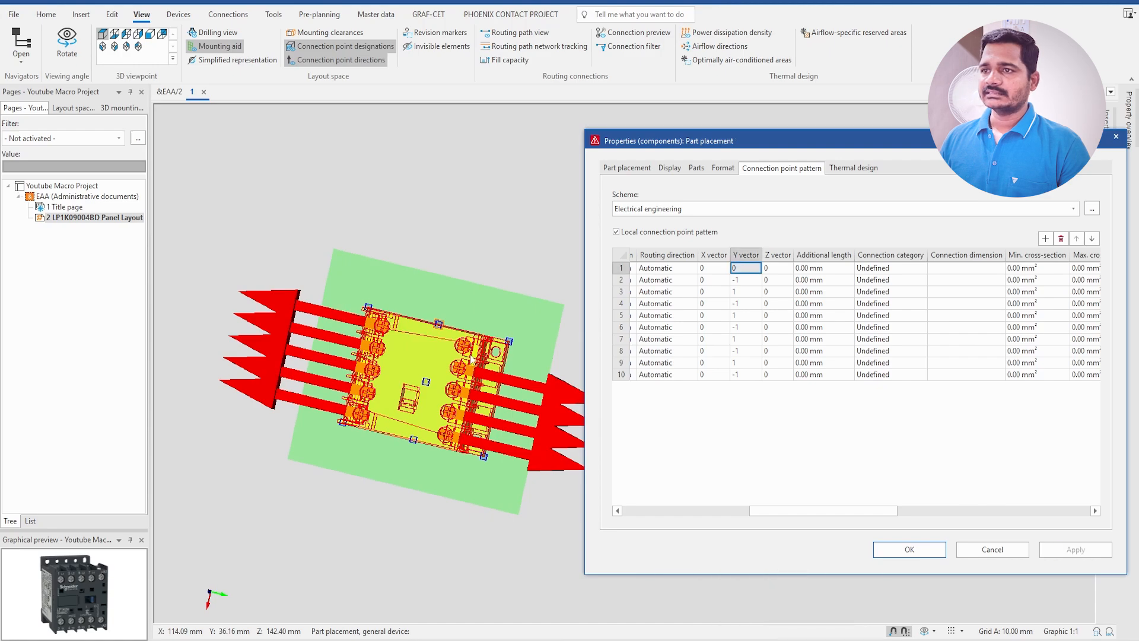
Step: Set the Y vector of connection point 1L1 to 1 and apply it
left_click(745, 268)
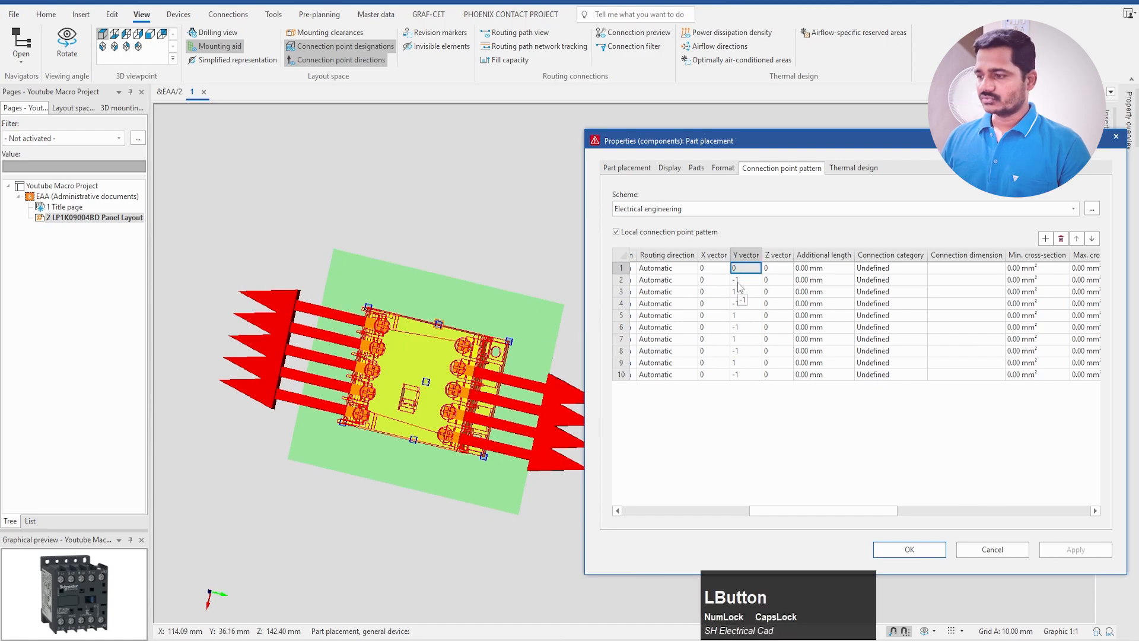
type("1")
left_click(855, 473)
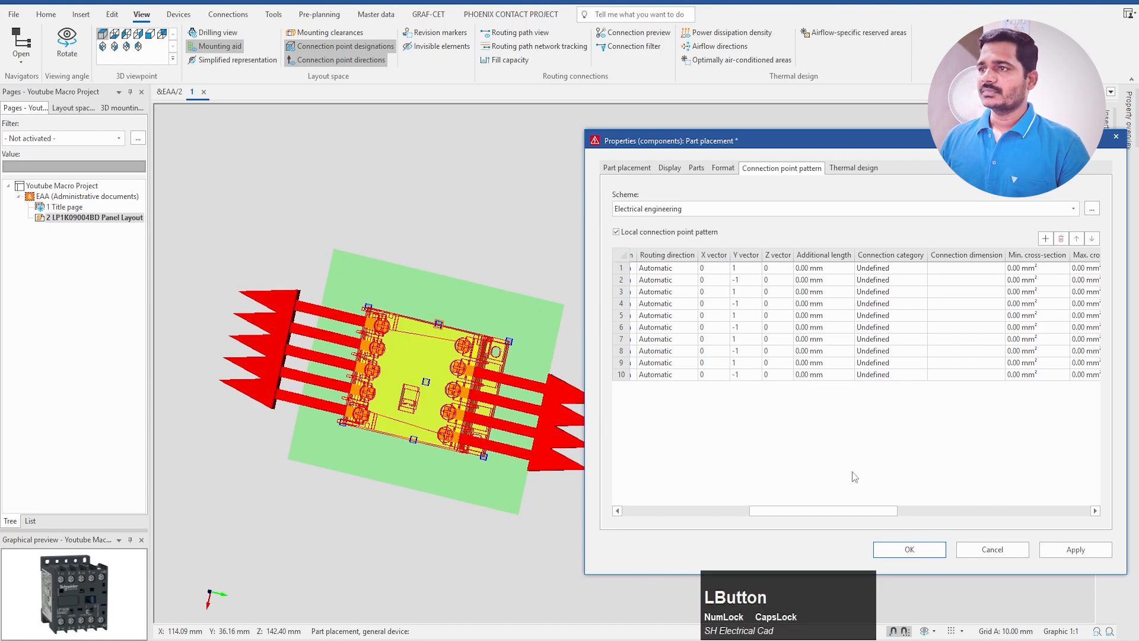
left_click(1075, 549)
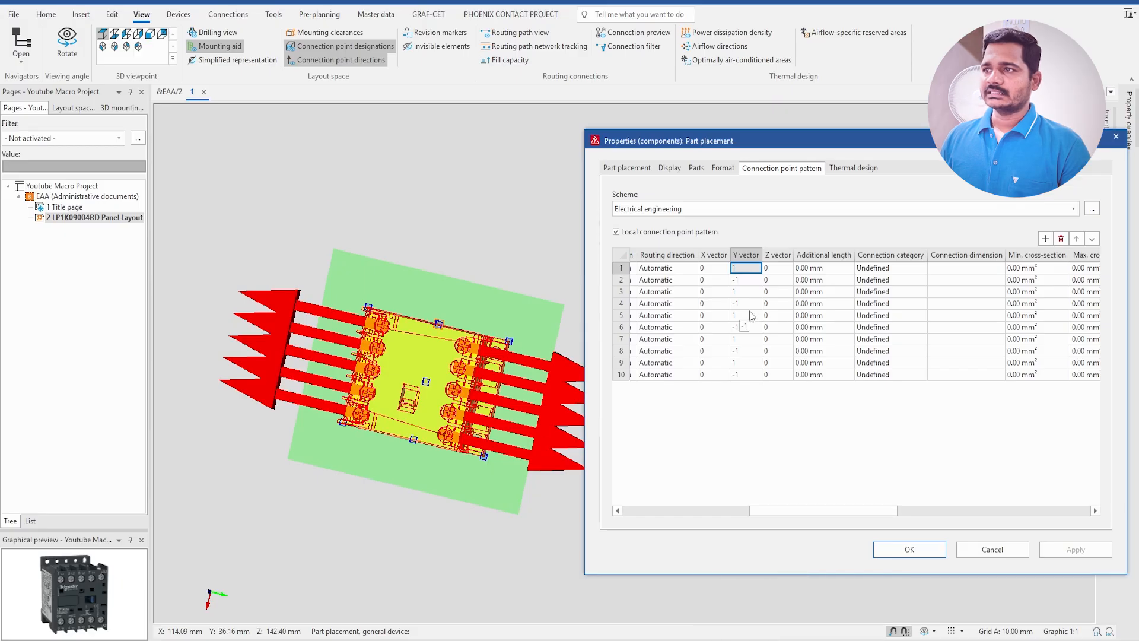
Step: Set the Z vector of 1L1 to 1, accept the properties, and examine the arrow's direction from rotated 3D views
left_click(777, 269)
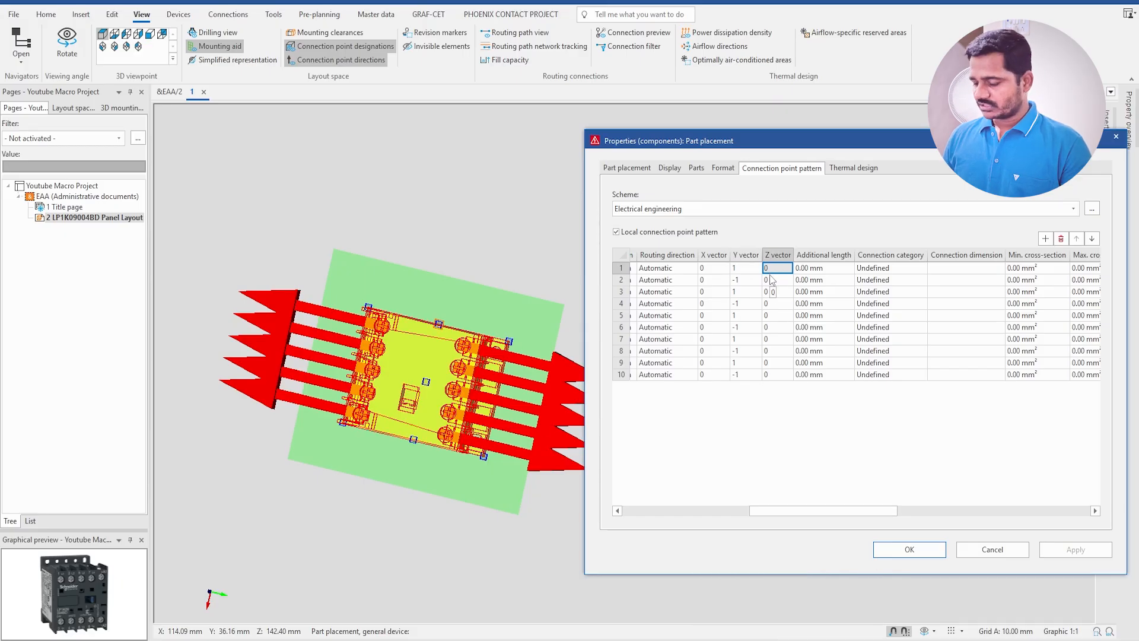
type("1")
left_click(874, 421)
left_click(1076, 549)
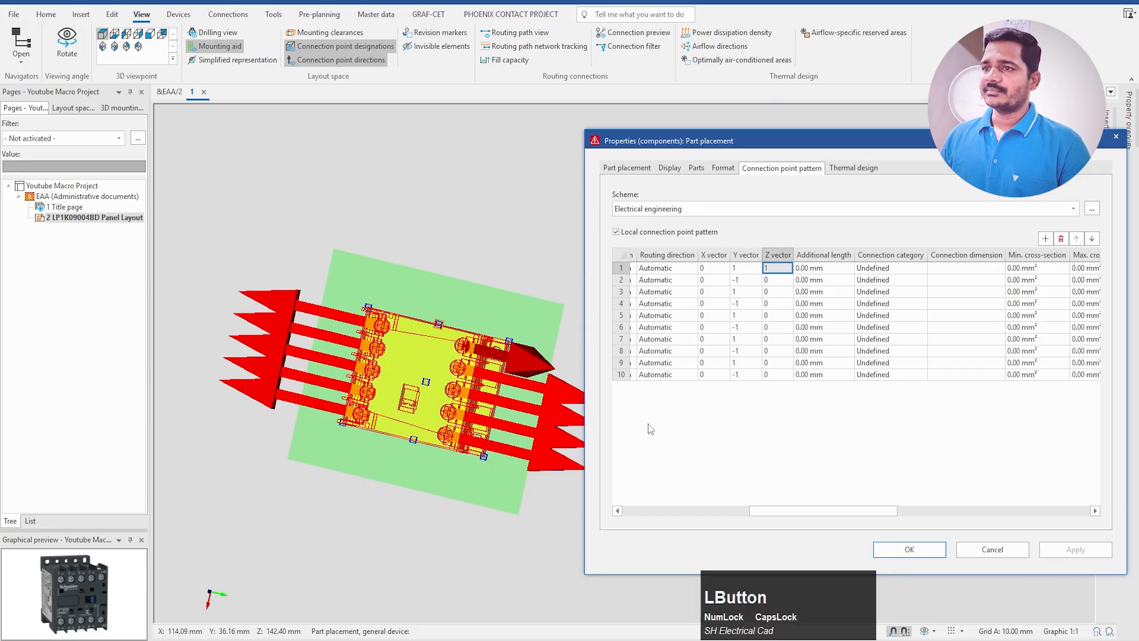
left_click(909, 549)
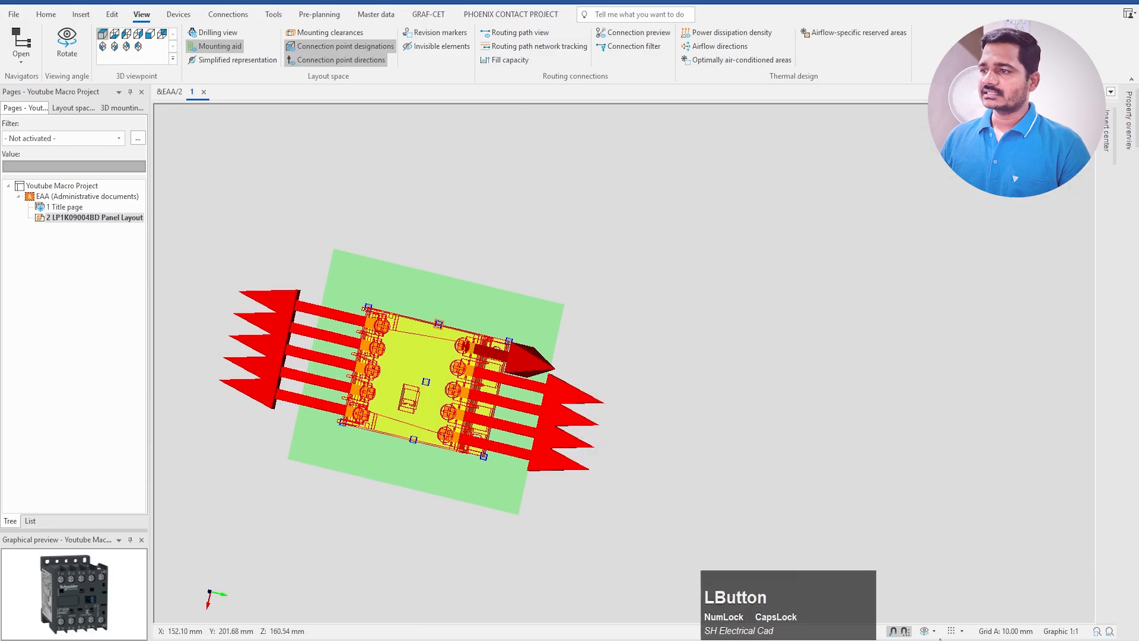
left_click(67, 45)
left_click_drag(749, 448, 816, 310)
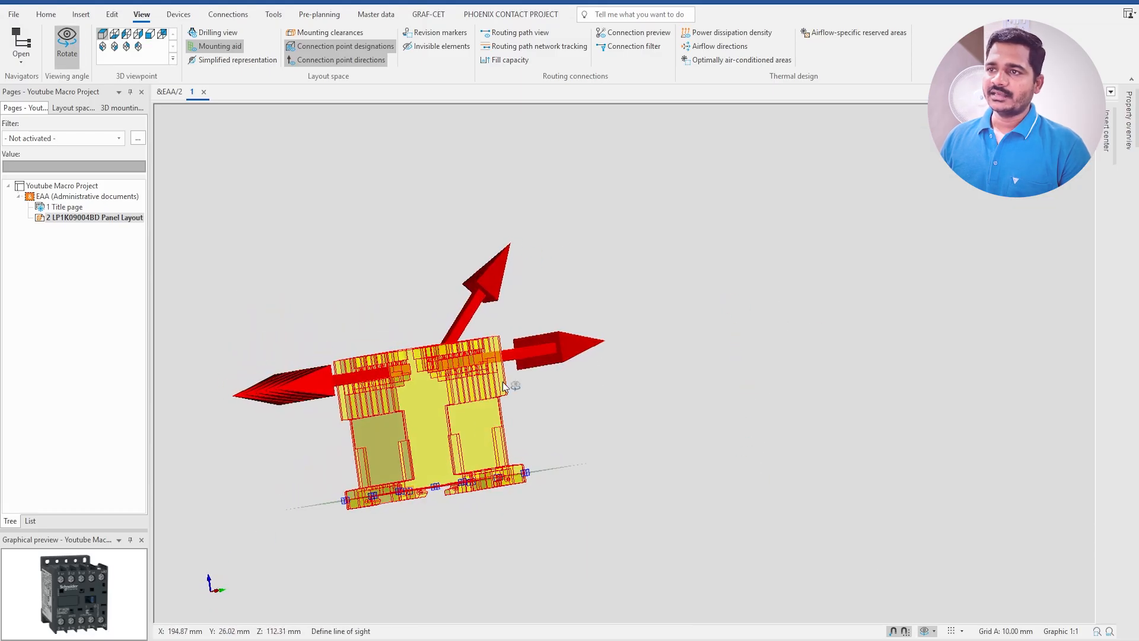
left_click_drag(511, 399, 492, 546)
key("Escape")
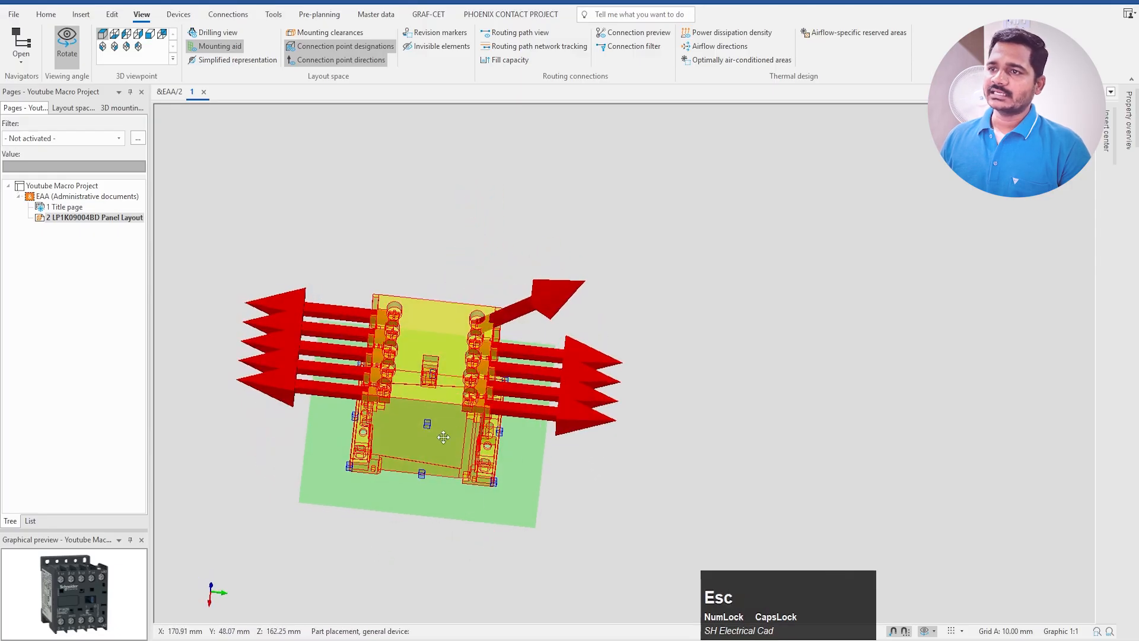
Step: Reopen the contactor's connection point pattern and set the Z vector of 1L1 back to 0
double_click(398, 475)
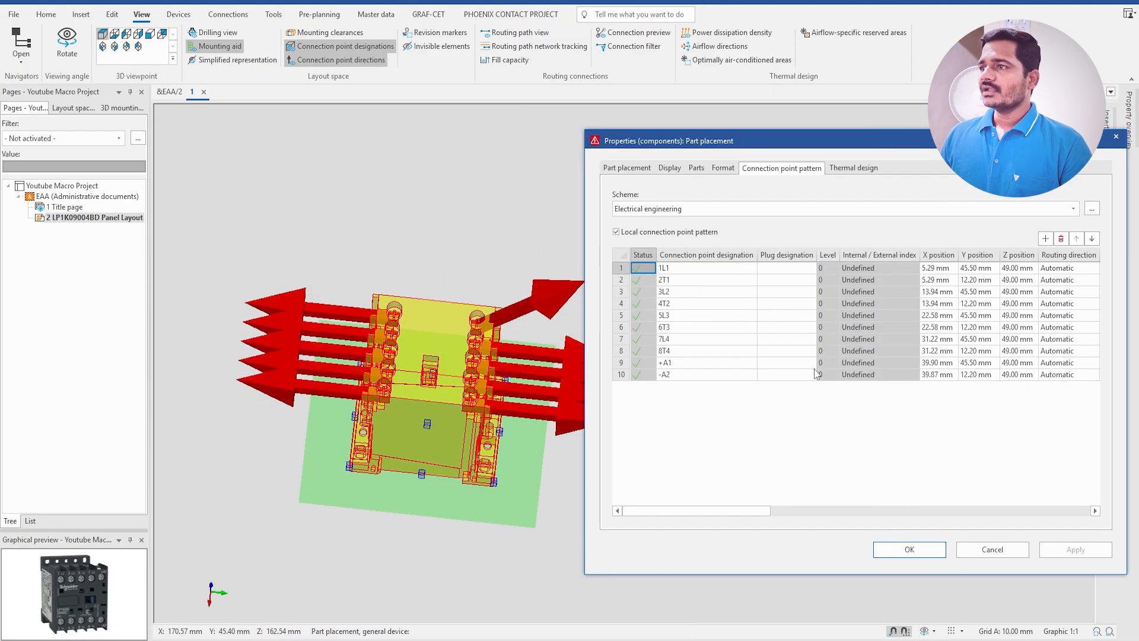
left_click_drag(737, 509, 818, 515)
double_click(914, 267)
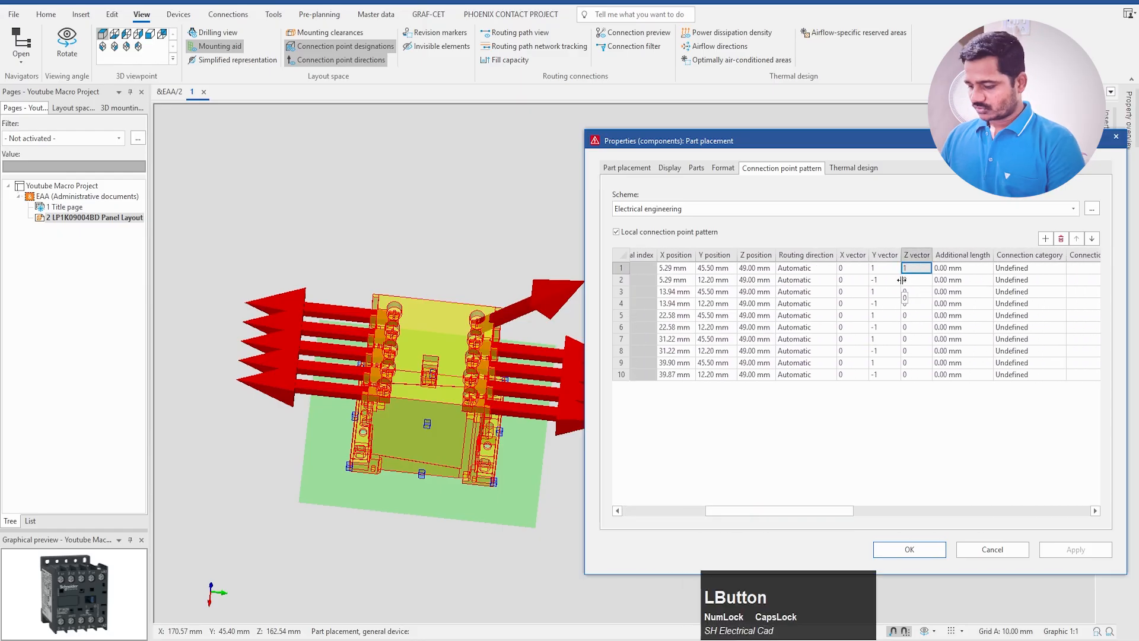
type("0")
left_click(956, 292)
Step: Set the additional length of connection point 1L1 to 15 mm
left_click(955, 292)
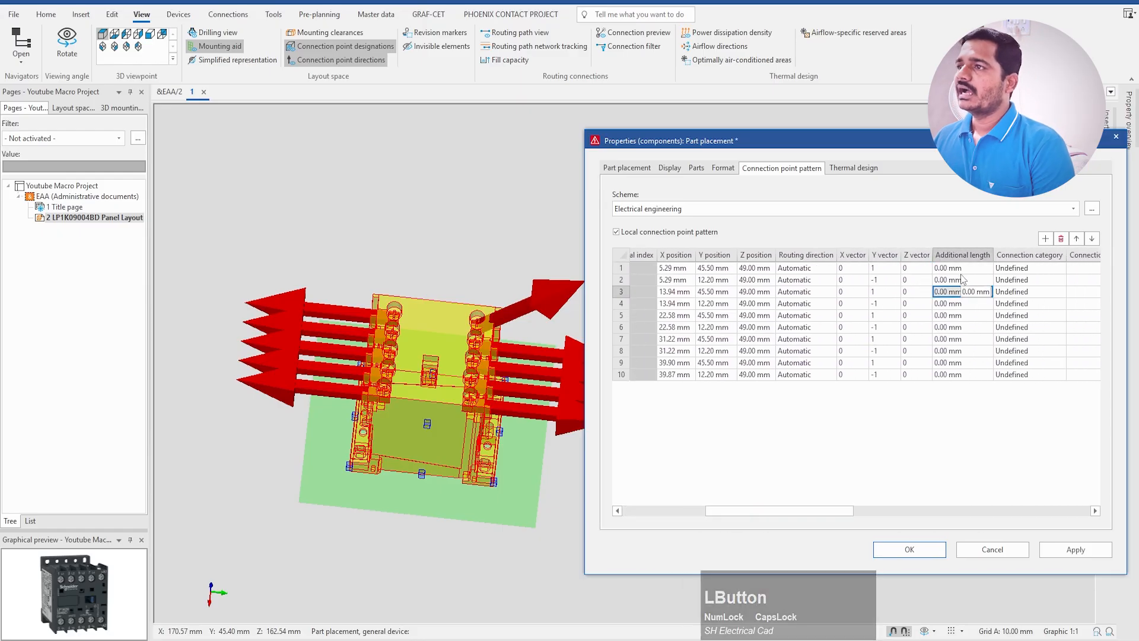
left_click(941, 268)
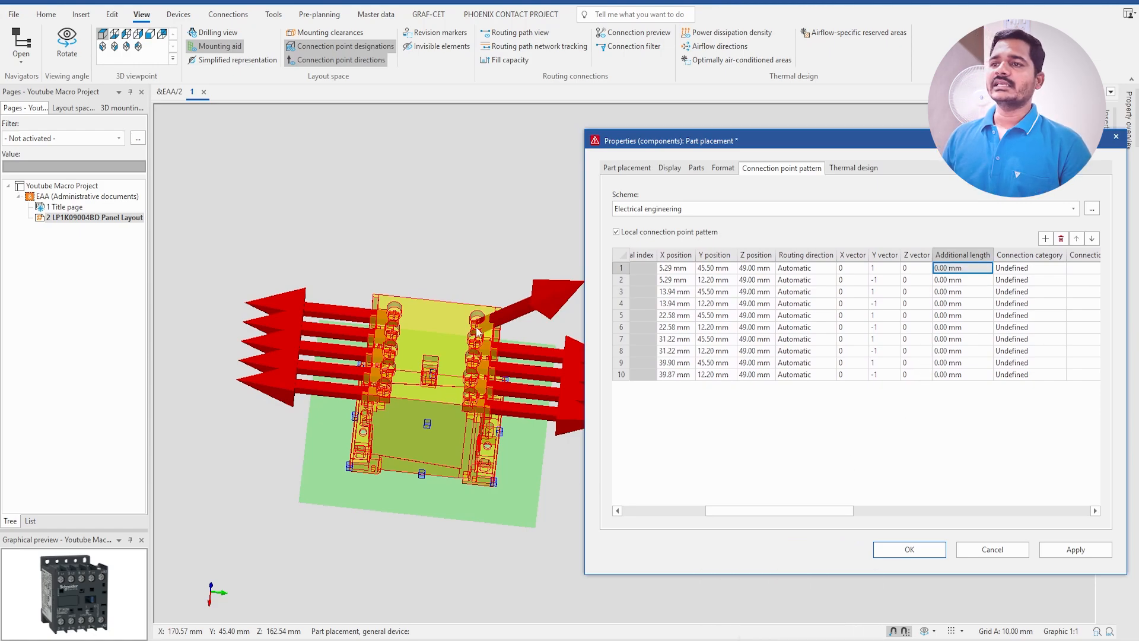
left_click(964, 281)
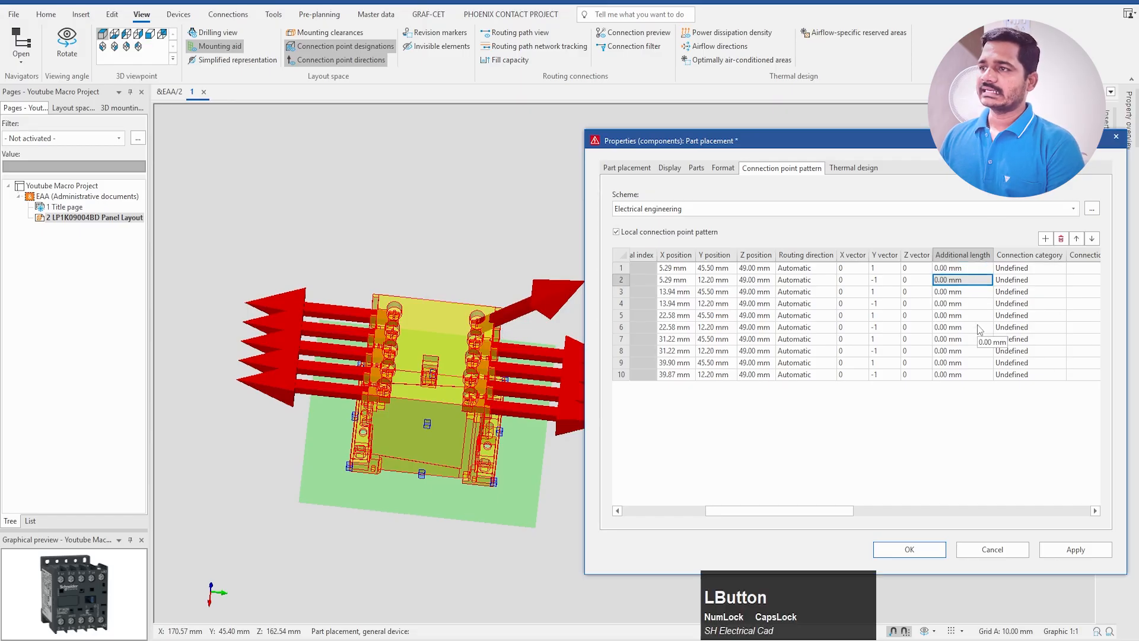
left_click(974, 256)
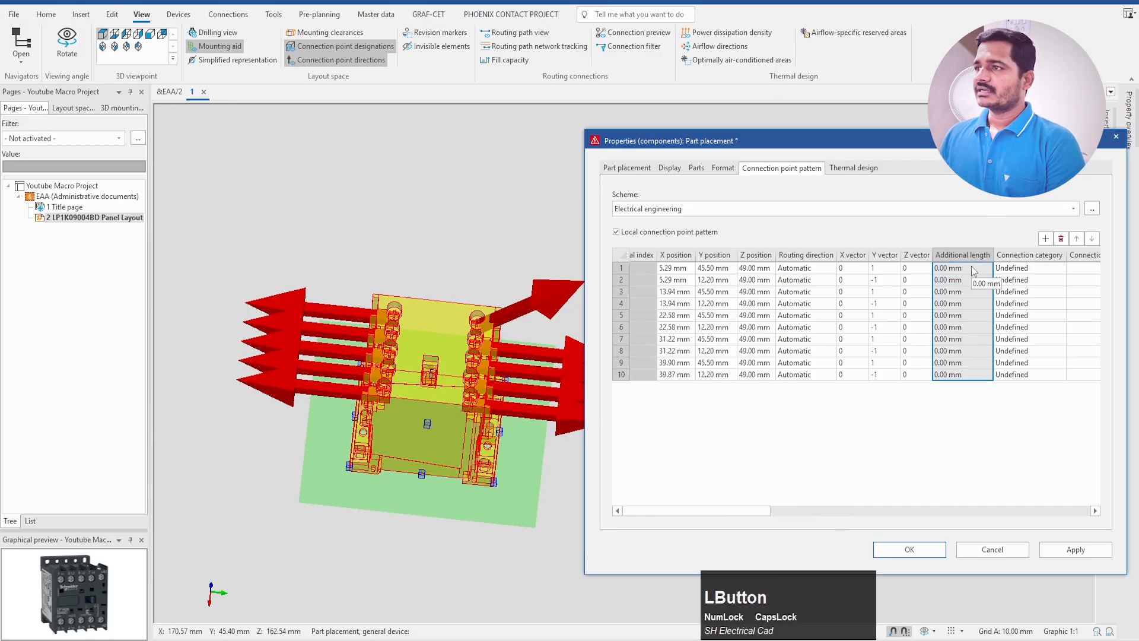
left_click(973, 270)
type("15")
key("KP_Enter")
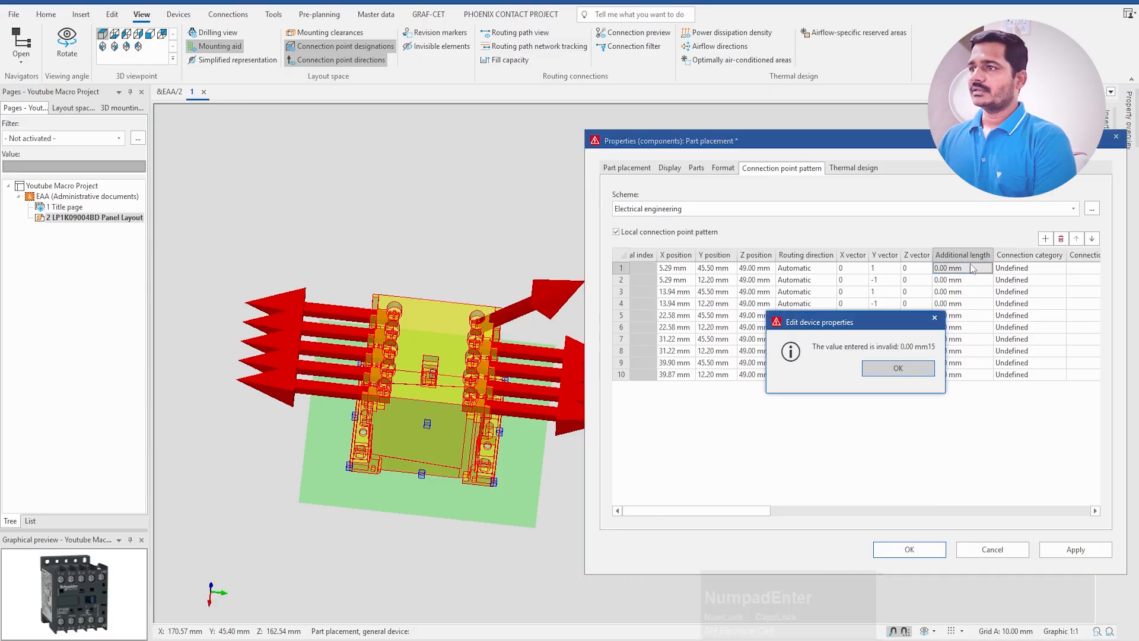
left_click(898, 369)
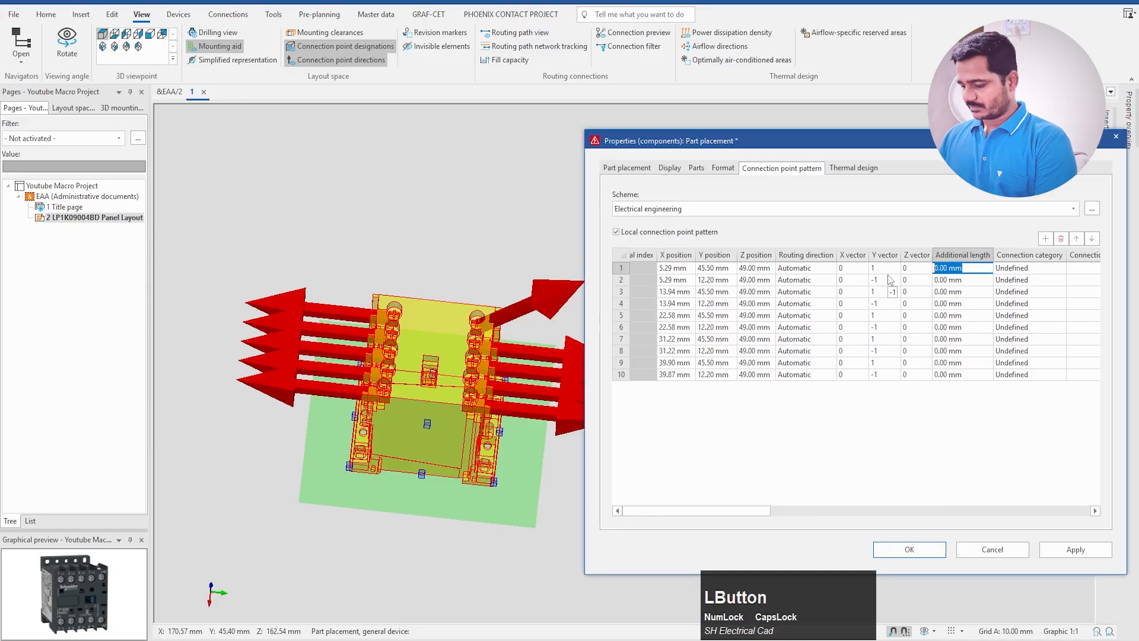
type("15")
left_click(959, 473)
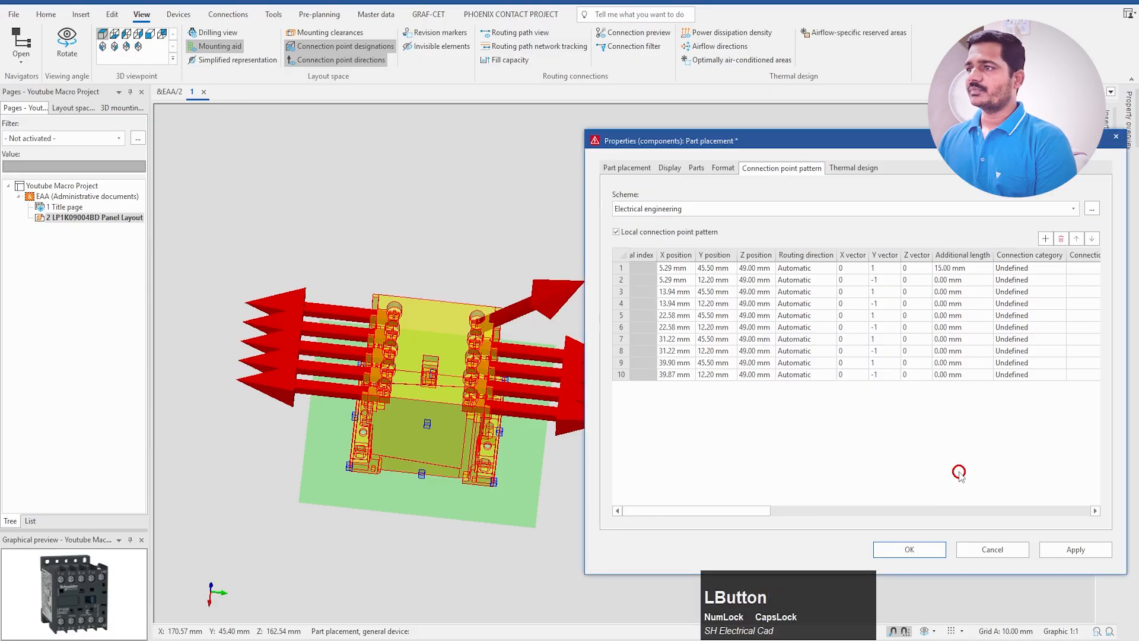
Step: Apply the first connection point's additional length, copy 15.00 mm to connection points 2 to 10, and apply the pattern again
left_click(1085, 544)
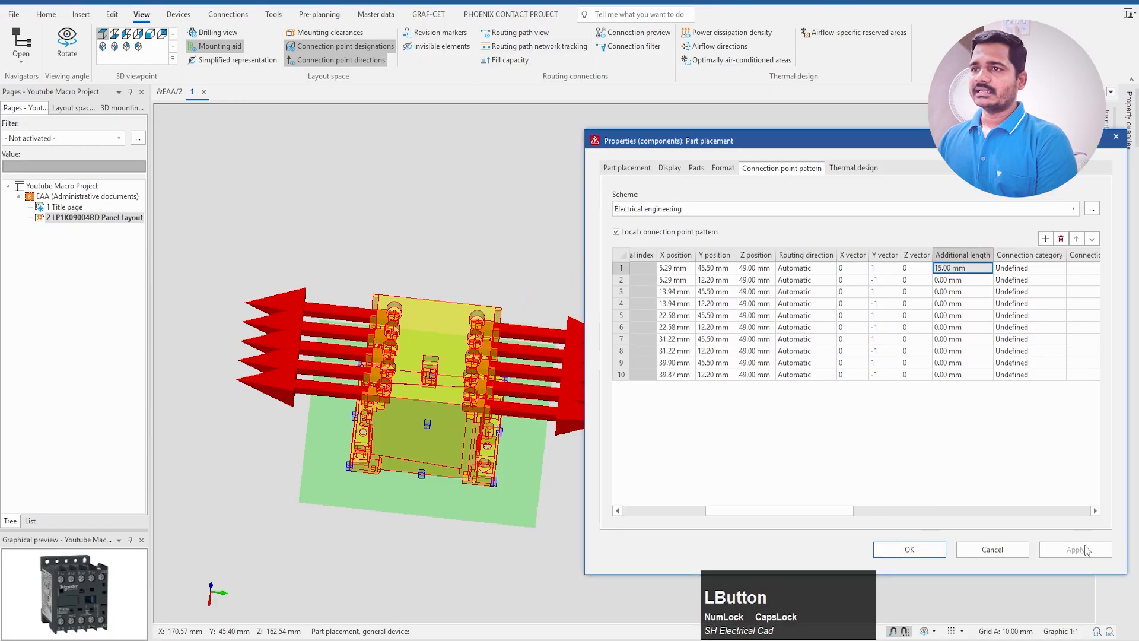
left_click(823, 467)
left_click(953, 270)
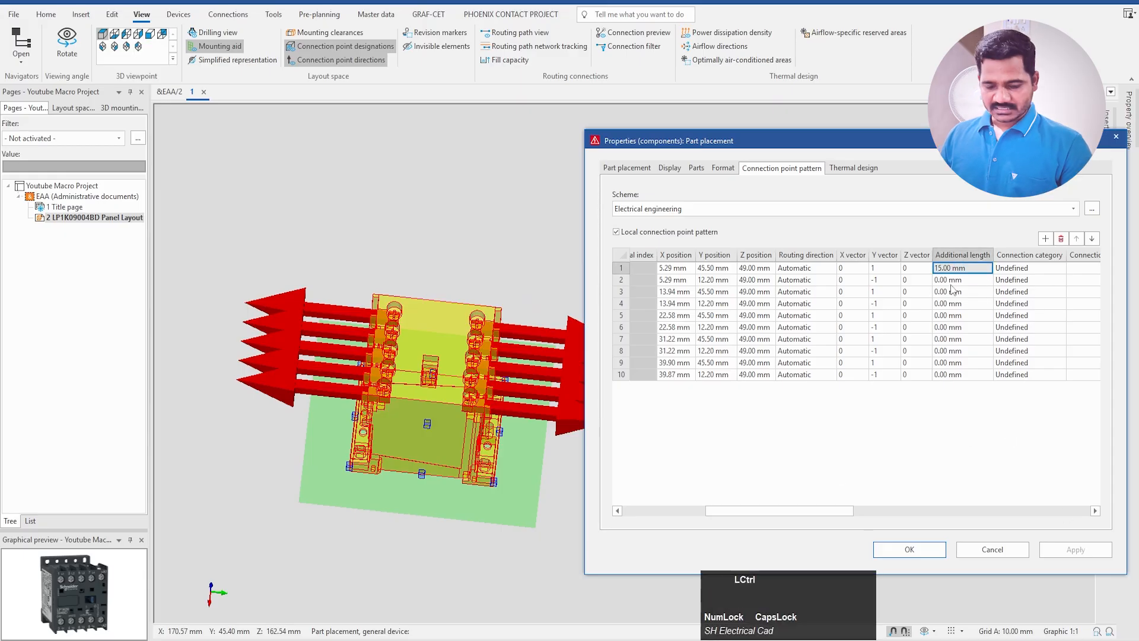
left_click_drag(963, 279, 962, 377)
type("15.00 mm 15.00 mm 15.00 mm 15.00 mm 15.00 mm 15.00 mm 15.00 mm 15.00 mm 15.00 mm")
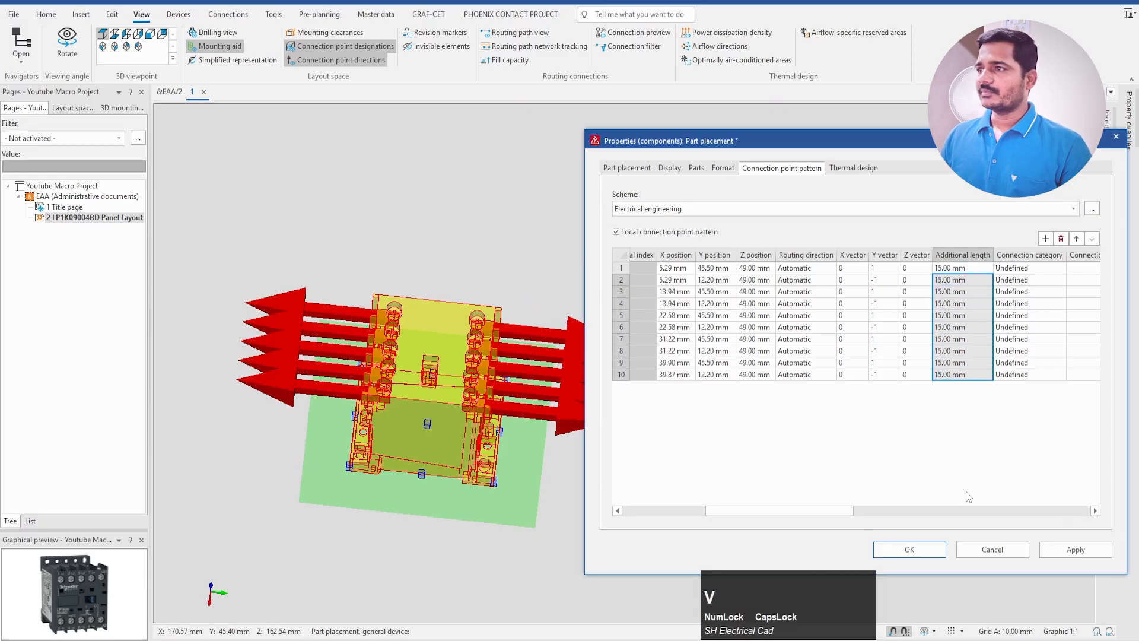
left_click(1085, 549)
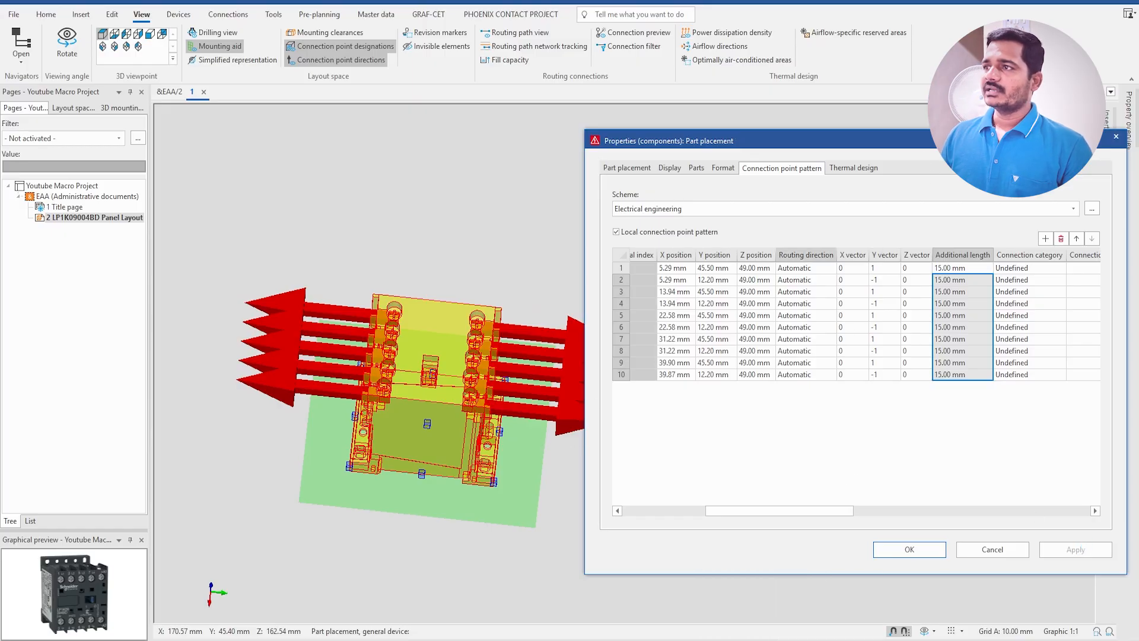
Step: Set the connection category of all ten connection points to Screw connection
left_click_drag(585, 434, 645, 435)
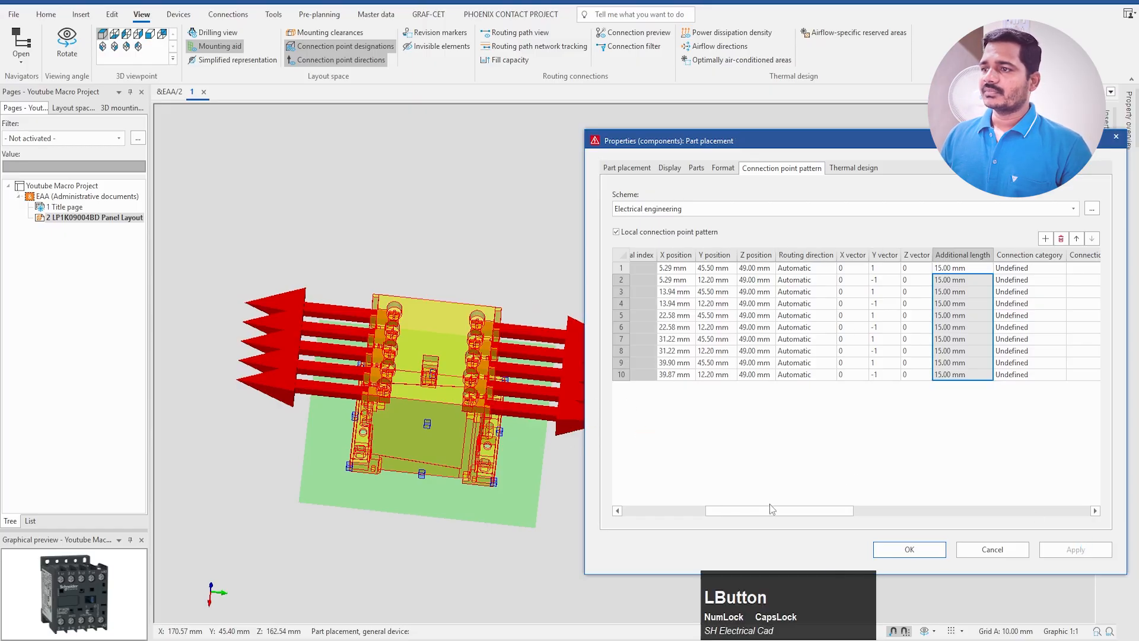
left_click_drag(771, 508, 822, 509)
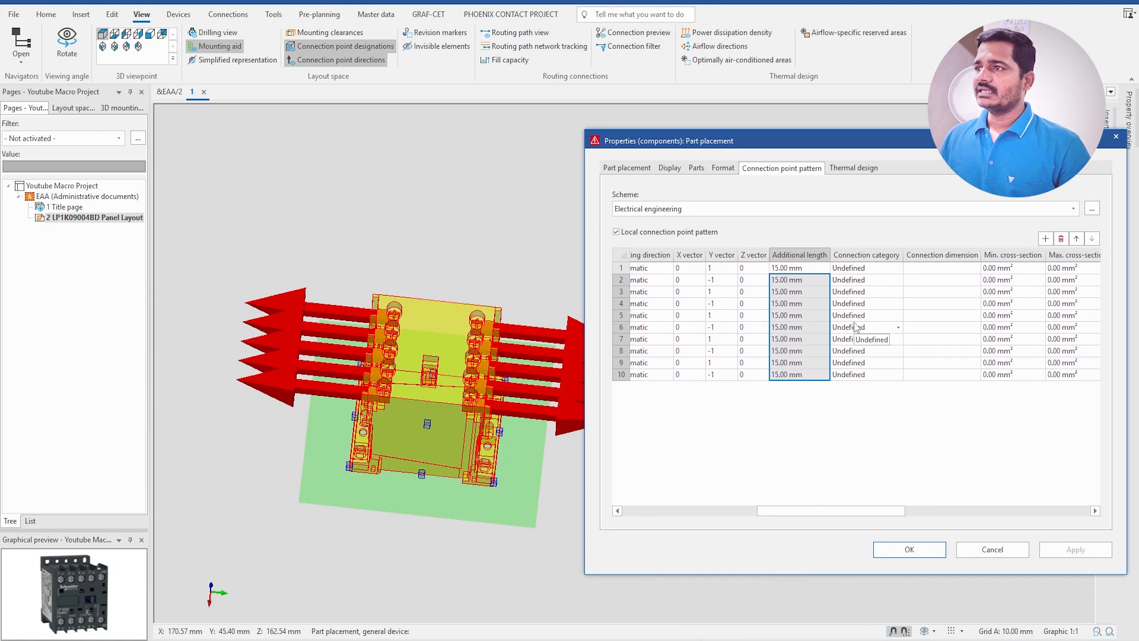
left_click(878, 270)
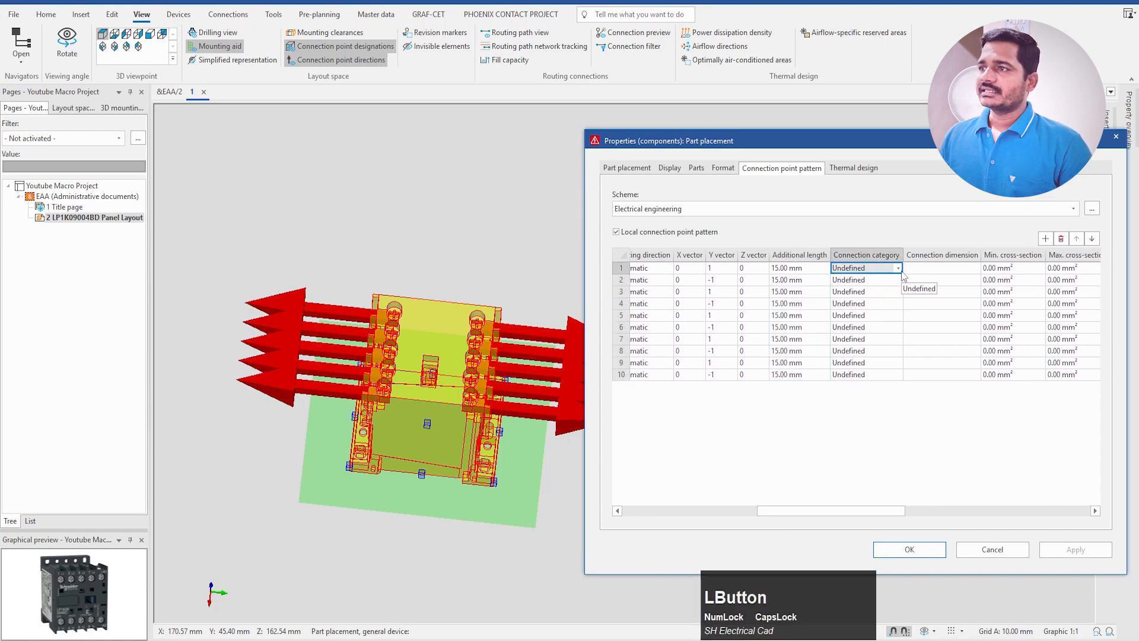
left_click(899, 268)
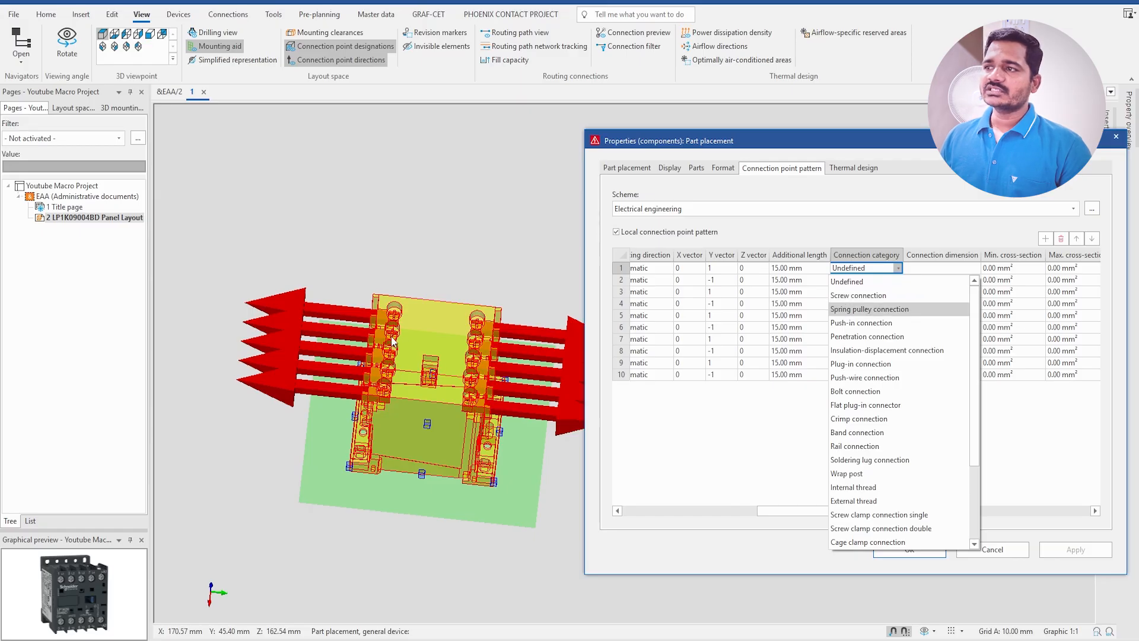
left_click(858, 295)
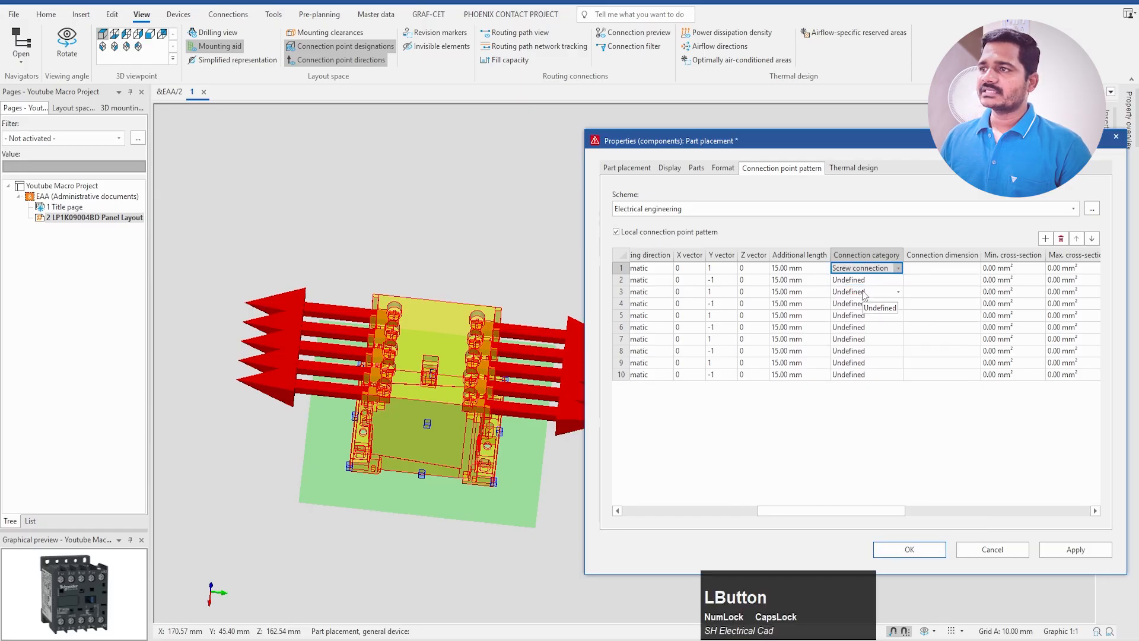
left_click(859, 279)
left_click_drag(881, 270, 854, 375)
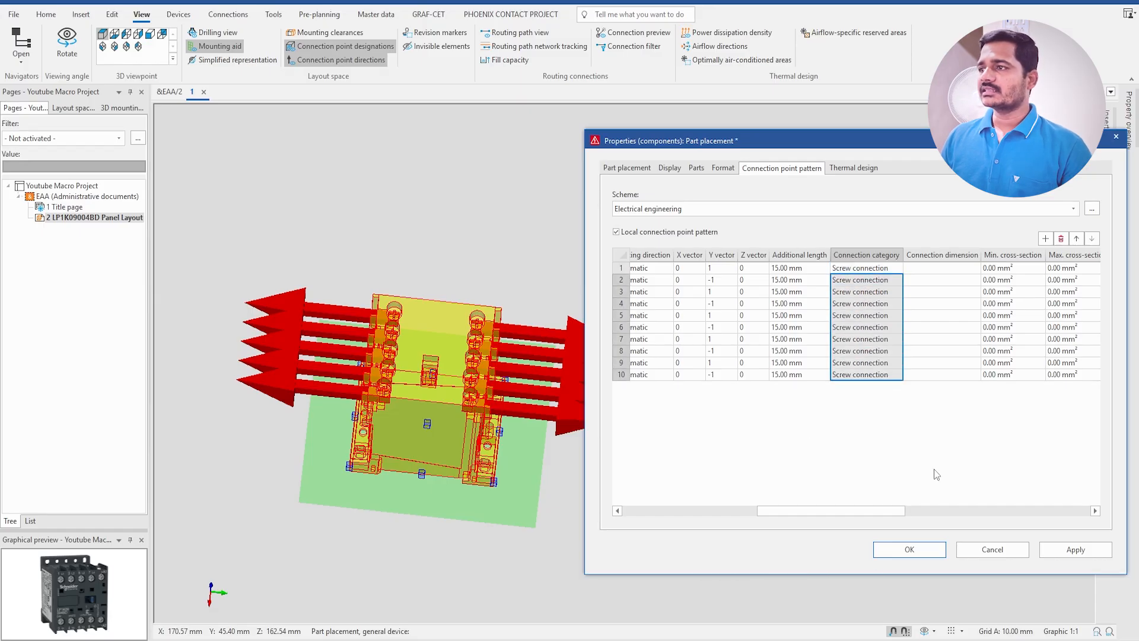
Step: Enter 4mm as the connection dimension of the first connection point
left_click_drag(825, 510, 861, 511)
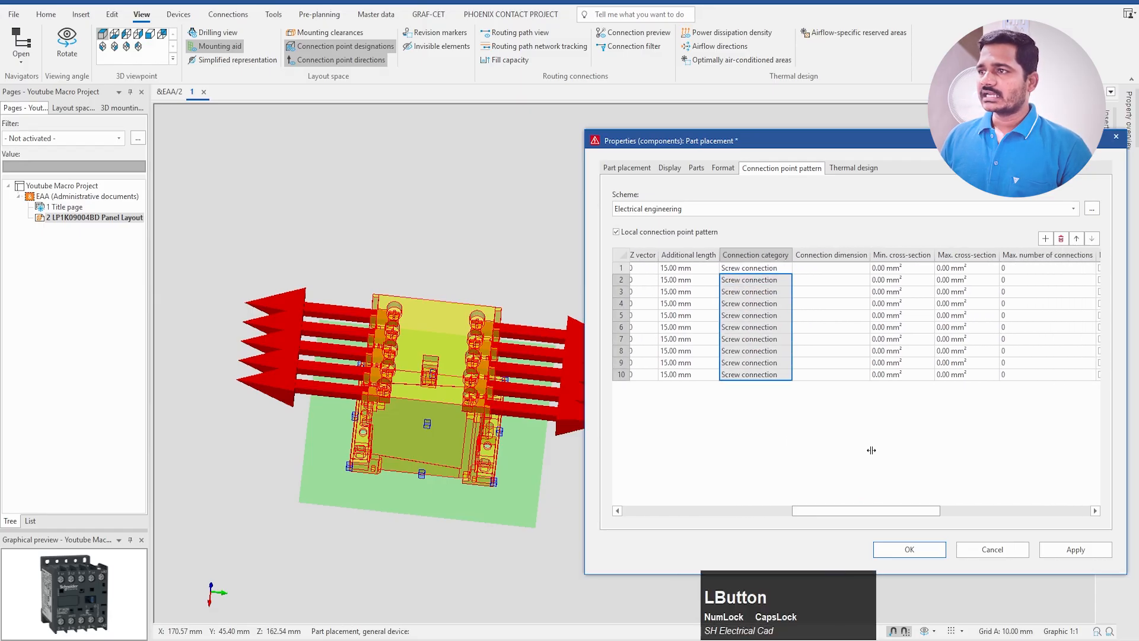
left_click(839, 257)
left_click(838, 277)
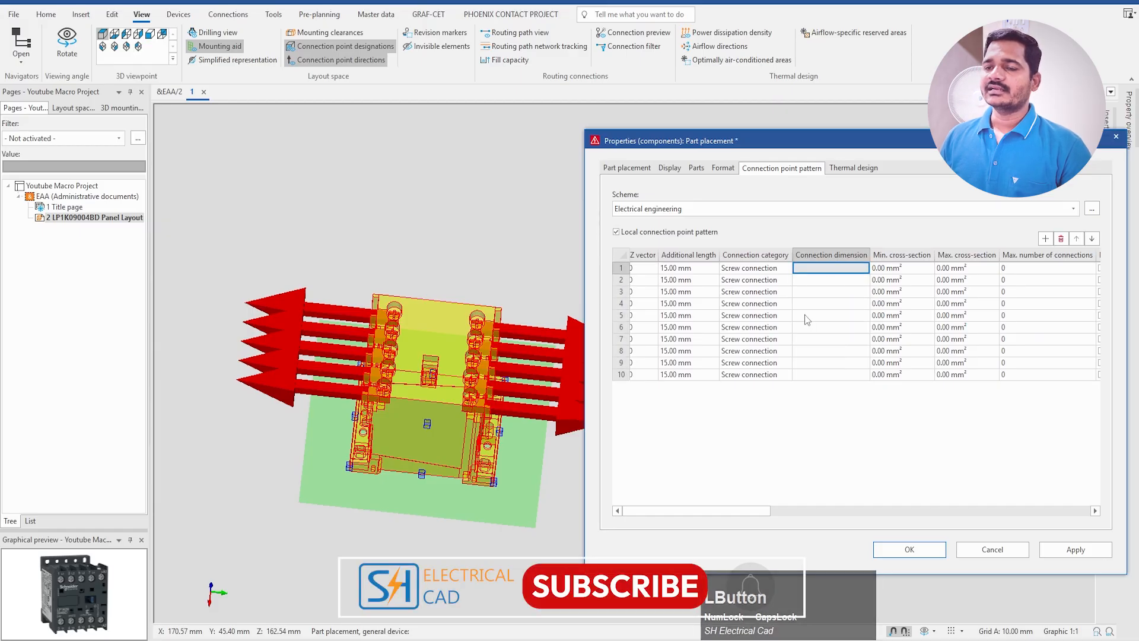
left_click(820, 281)
left_click(823, 268)
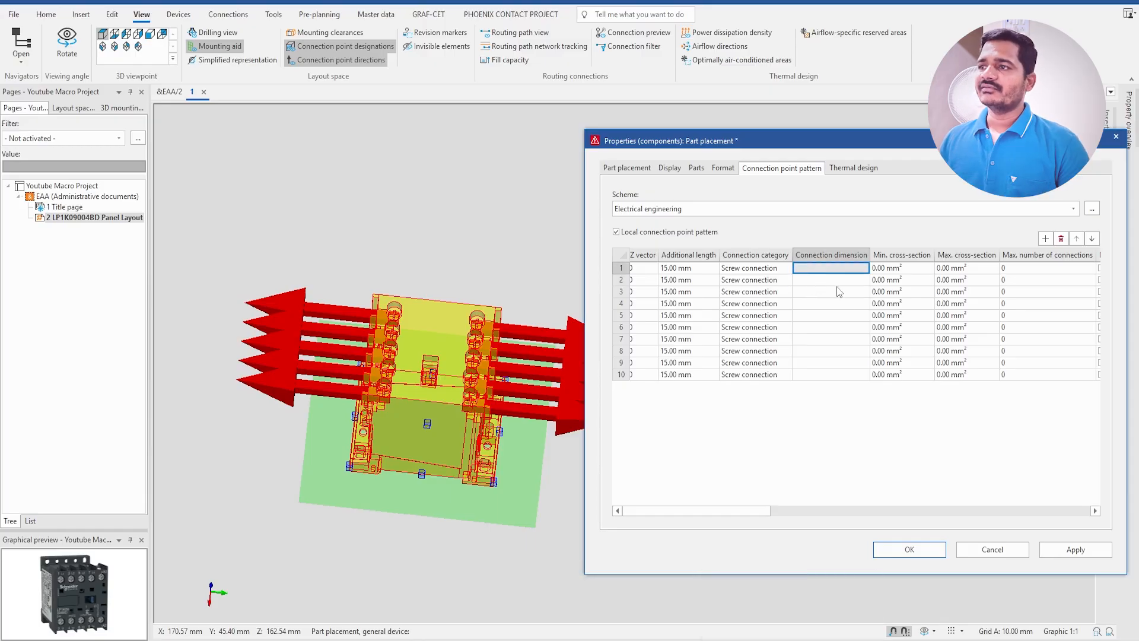
left_click(829, 269)
type("4")
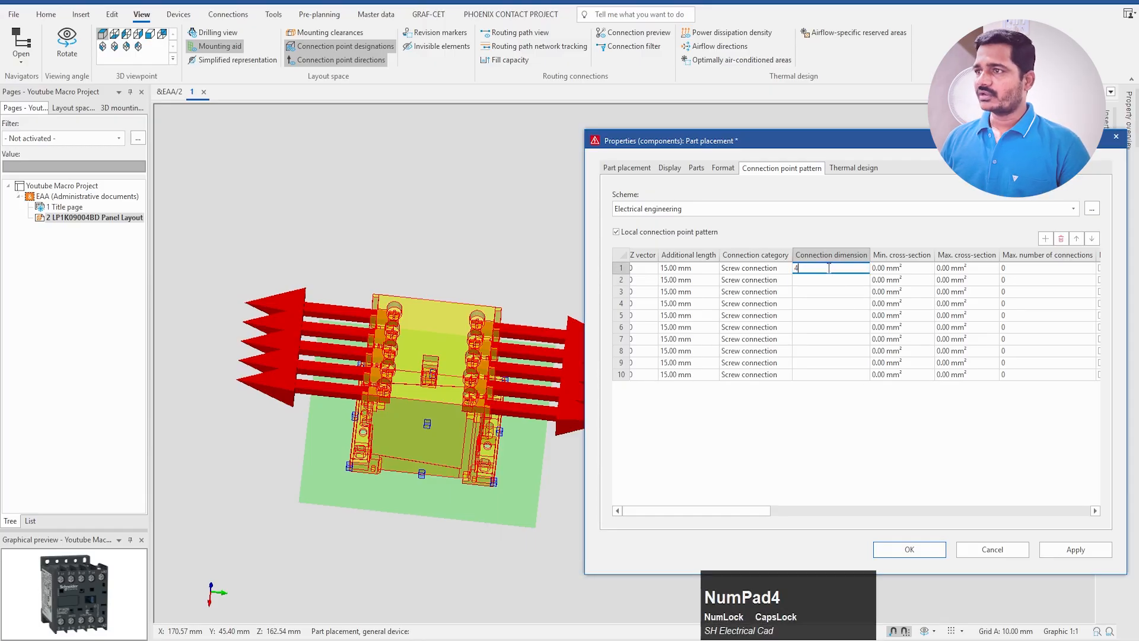
left_click(838, 304)
left_click(829, 268)
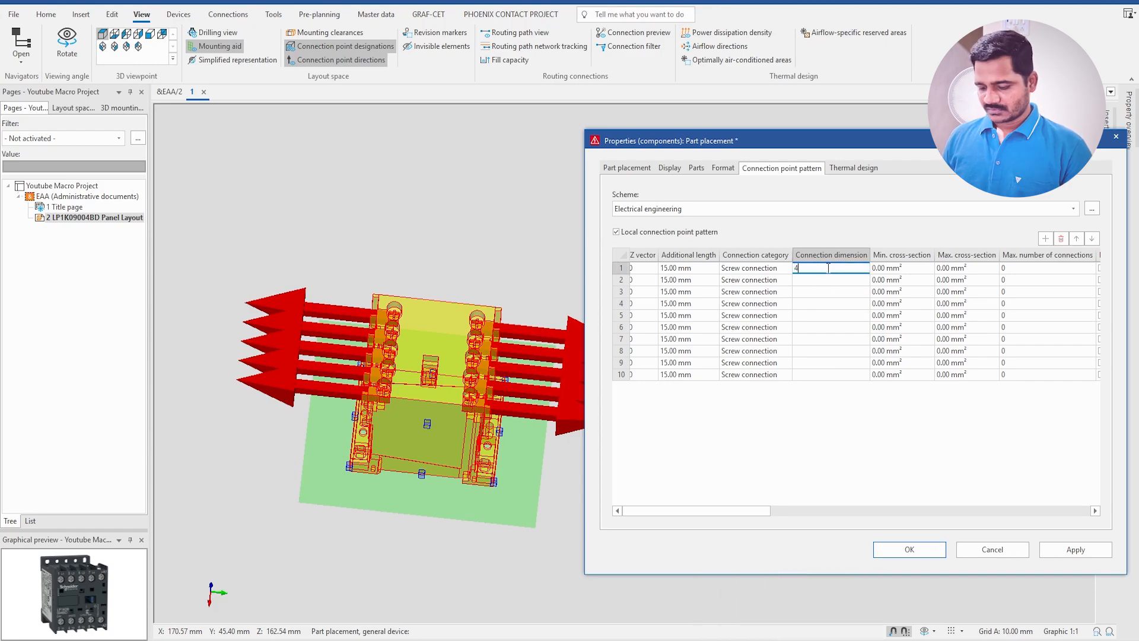
key("shift")
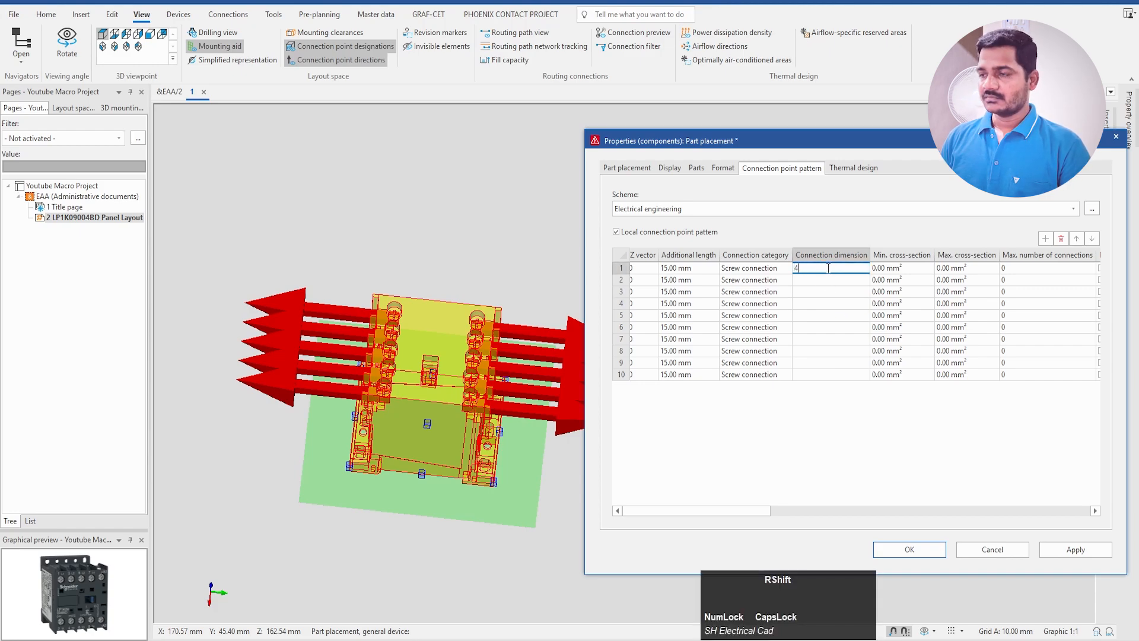
type("mm")
key("Return")
Step: Copy the 4mm connection dimension from the first connection point to connection points 2 to 10
left_click(833, 268)
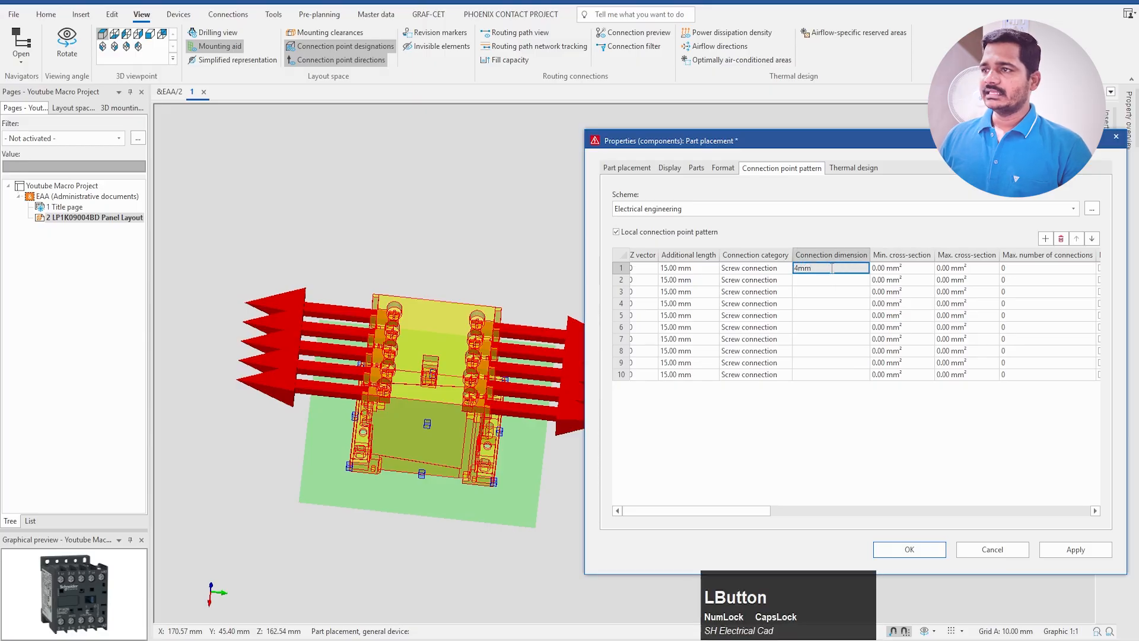
key("ctrl+c")
left_click_drag(811, 281, 808, 379)
key("ctrl+v")
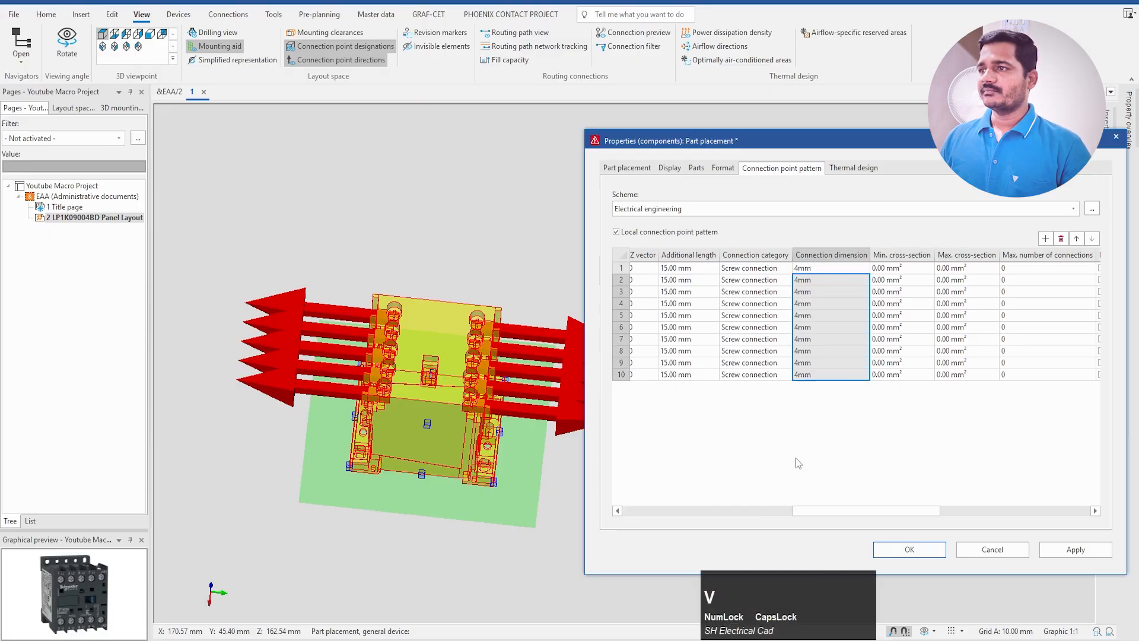
Step: Set the minimum cross-section of the first connection point to 0.5 mm² and copy it to the other nine connection points
left_click(901, 268)
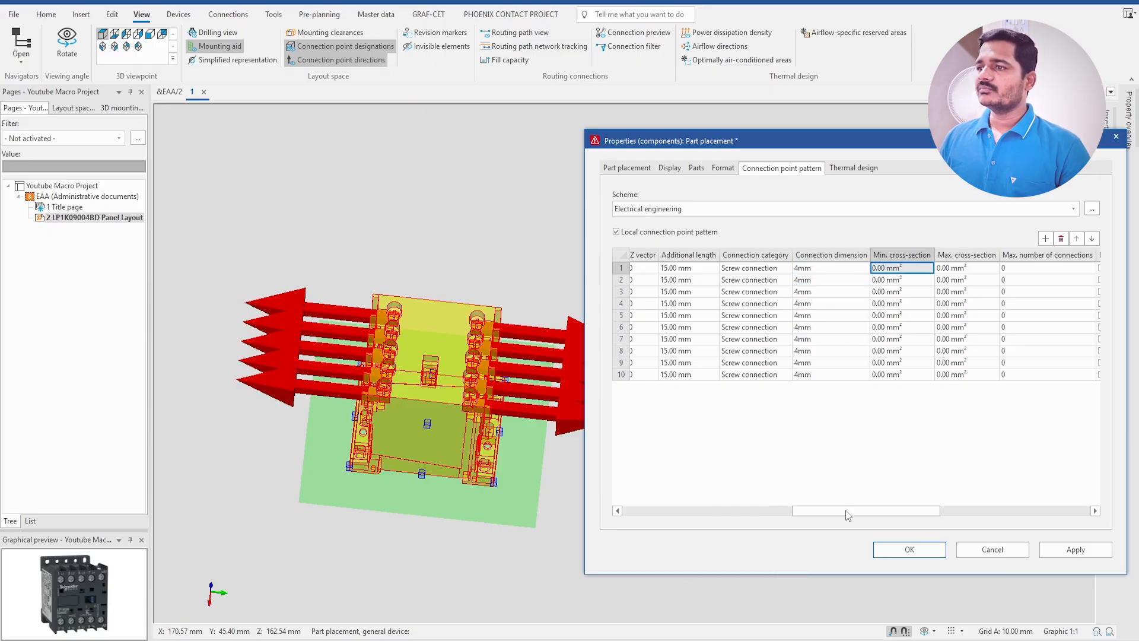
left_click_drag(849, 511, 884, 510)
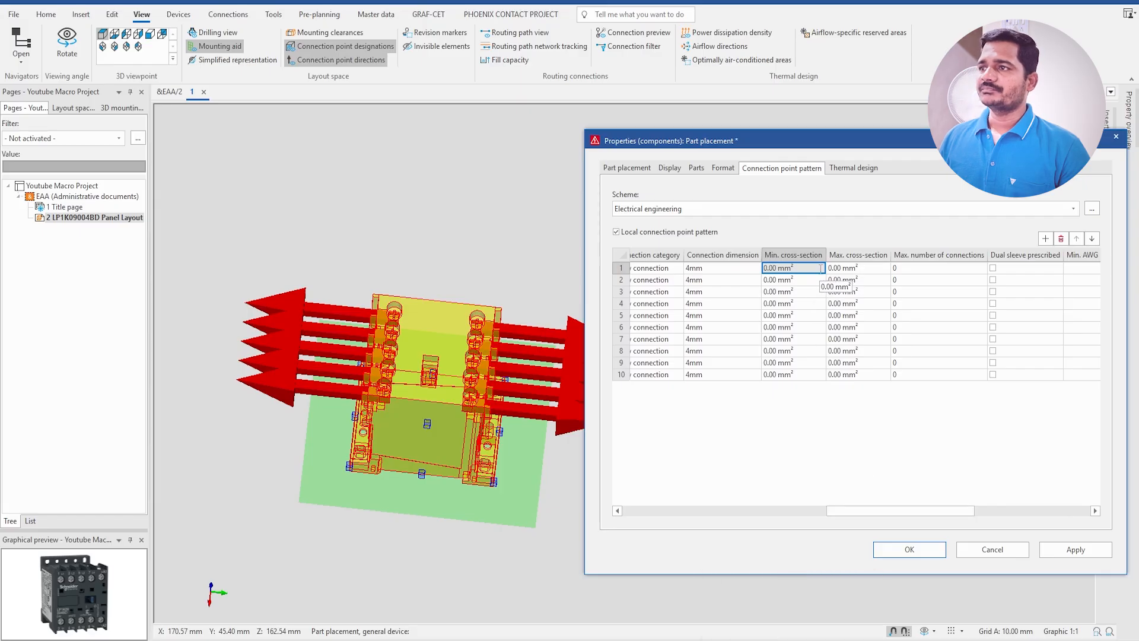
left_click(821, 268)
double_click(787, 270)
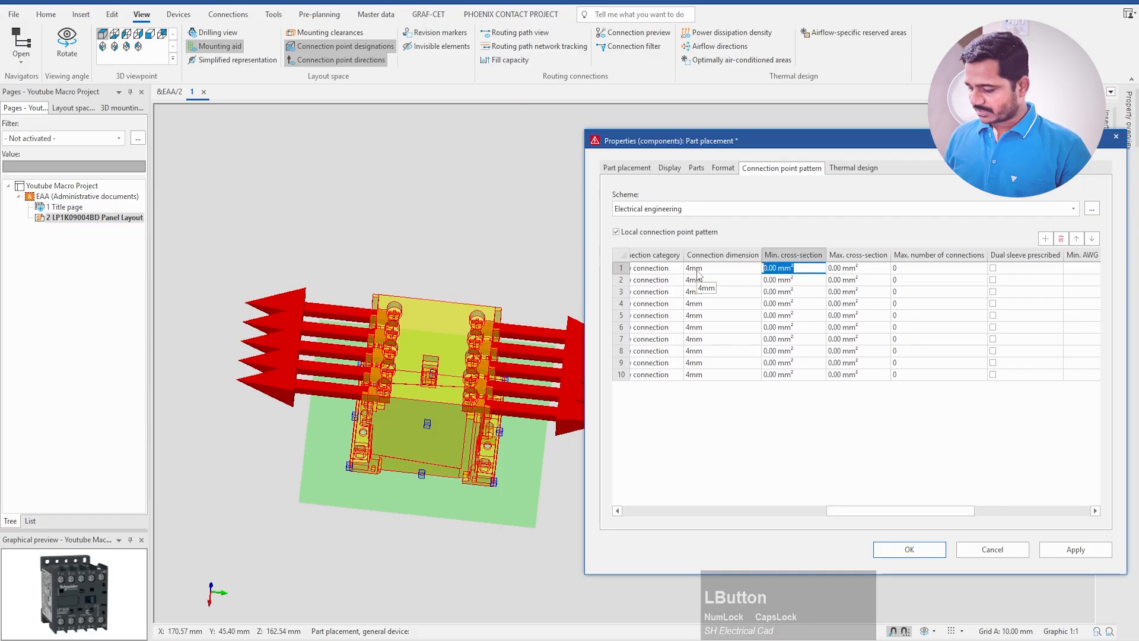
type("0.5")
key("Return")
left_click(784, 269)
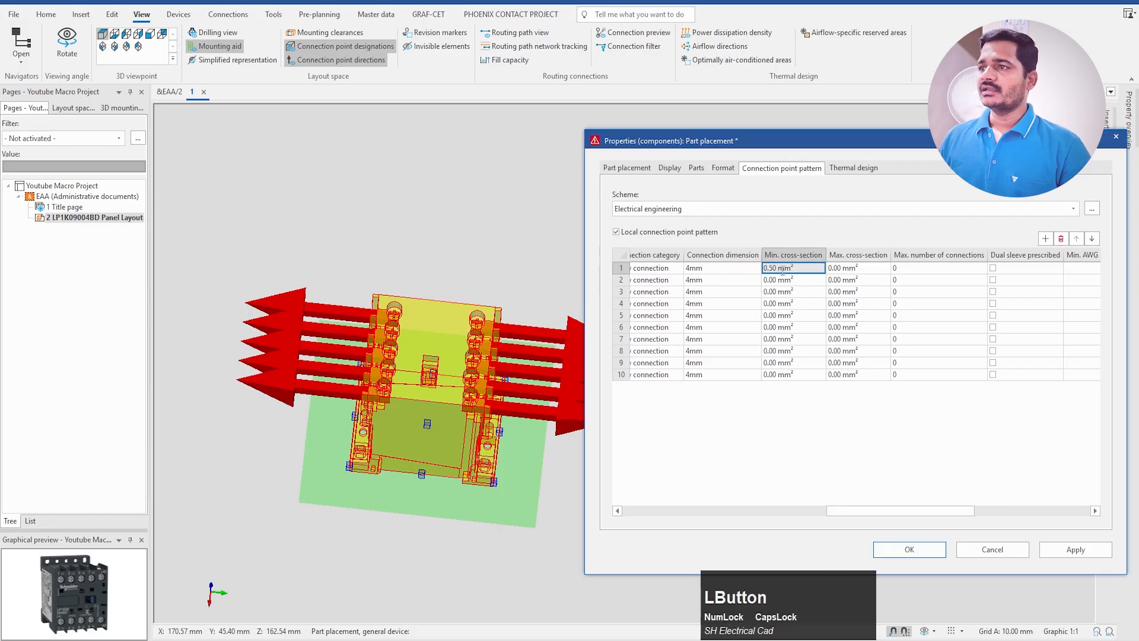
key("ctrl+c")
left_click_drag(792, 282, 786, 393)
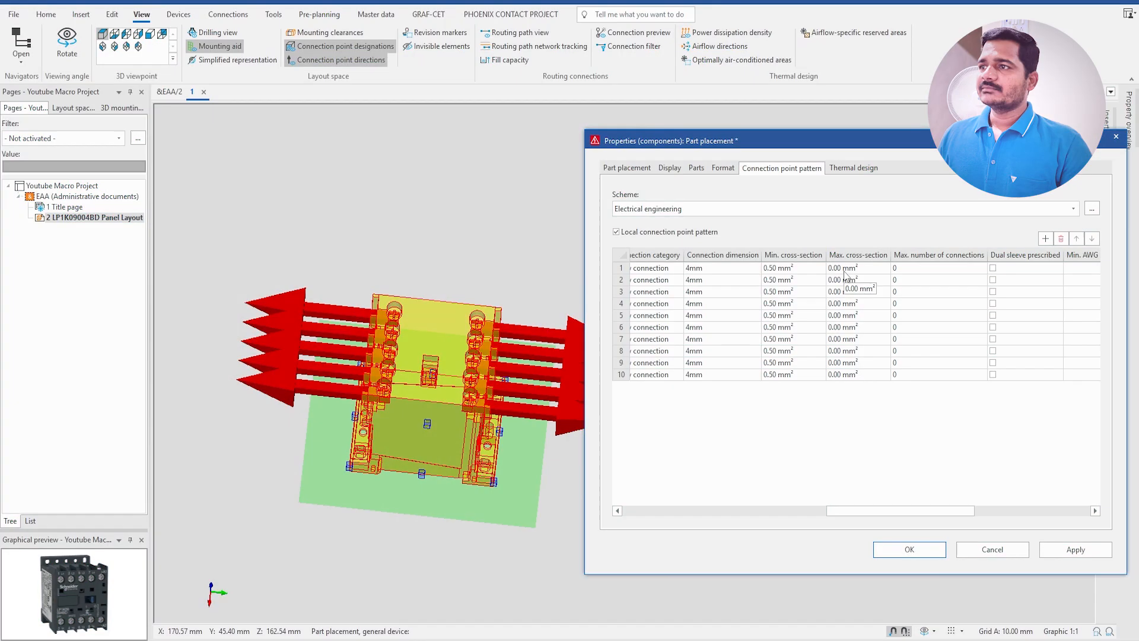
Step: Set the maximum cross-section of the first connection point to 2.5 mm² and copy it to the other nine connection points
left_click(863, 270)
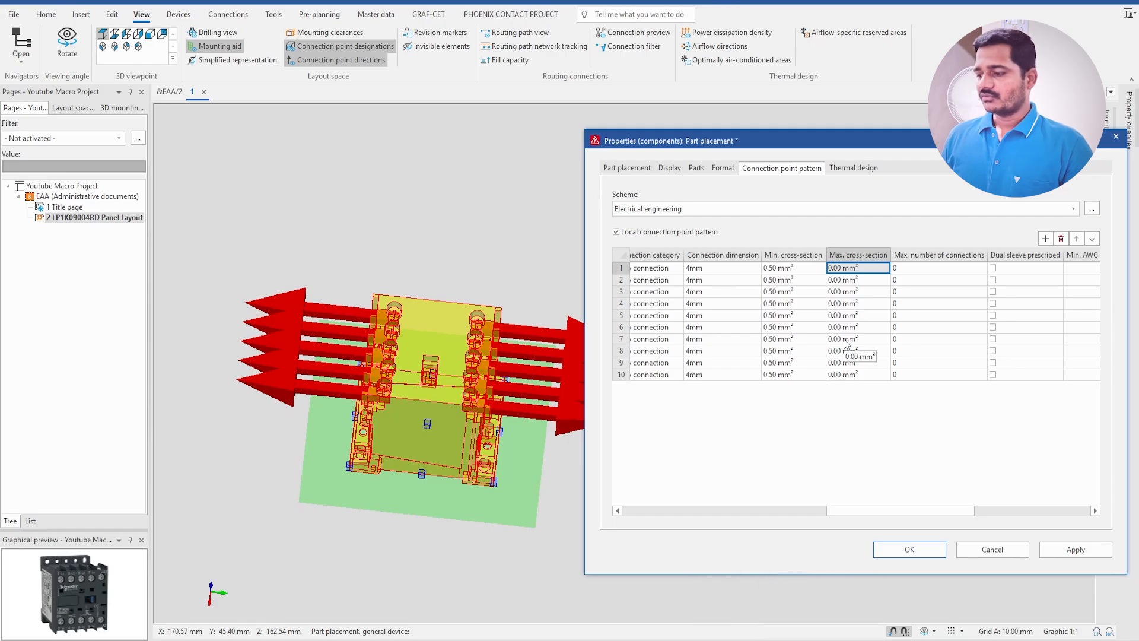
type("2.5")
left_click(867, 301)
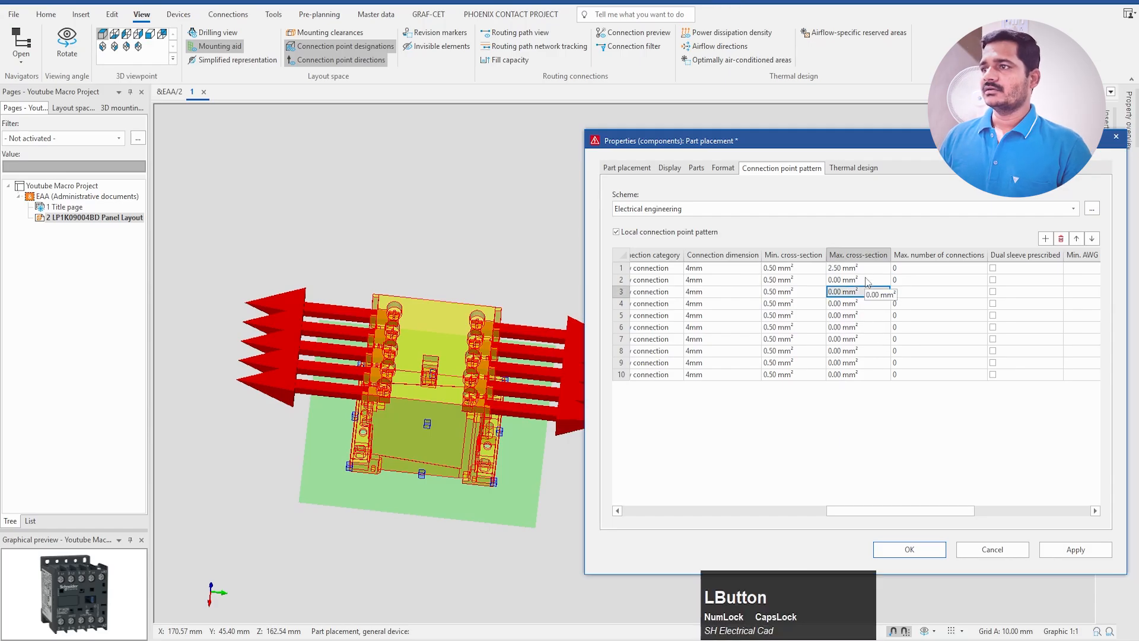
left_click_drag(870, 281, 870, 373)
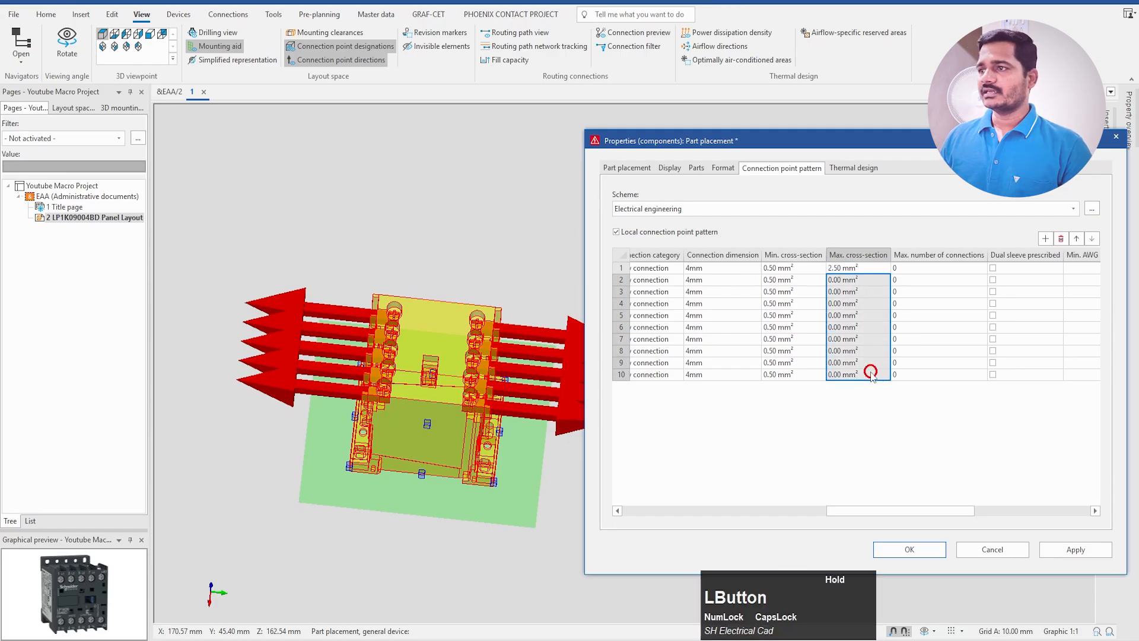
key("ctrl+v")
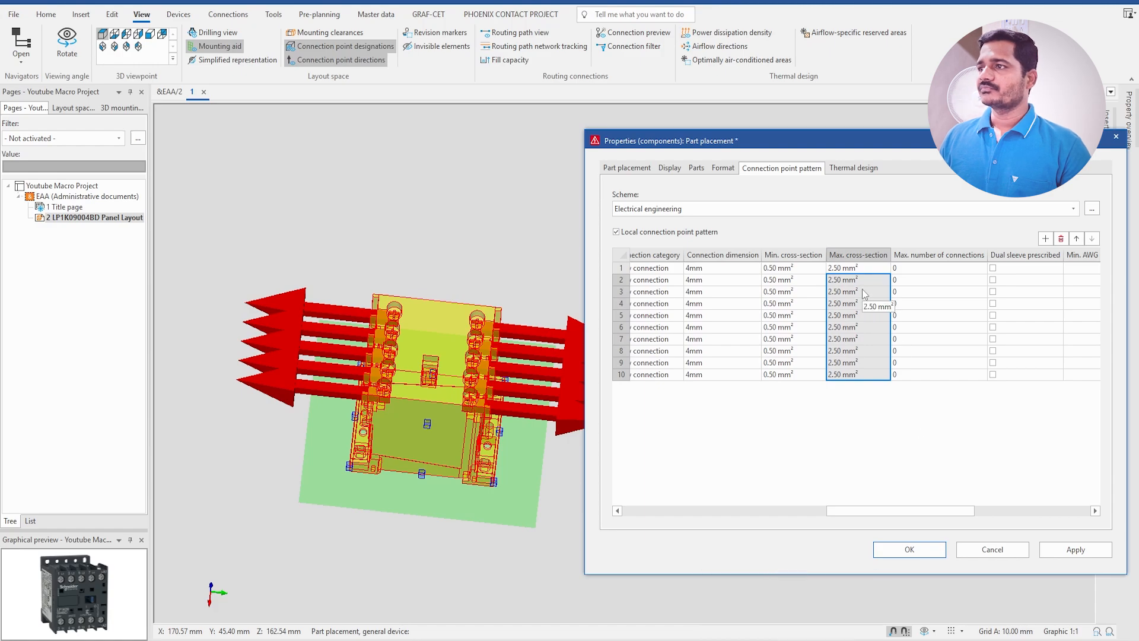
Step: Set the maximum number of connections of the first connection point to 1
left_click_drag(854, 511, 890, 510)
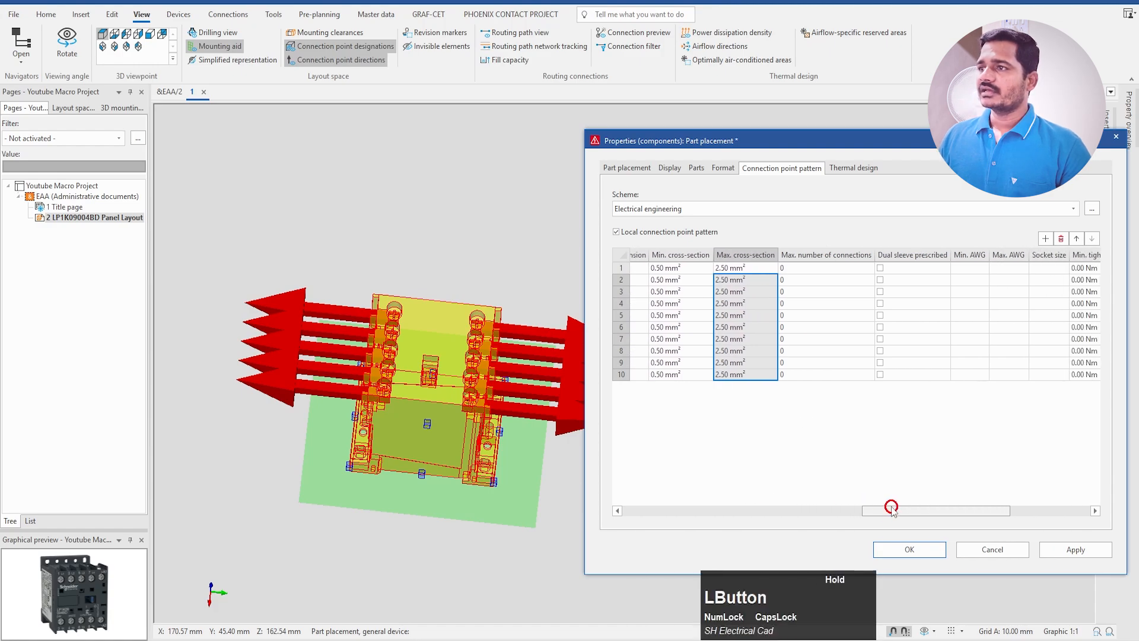
left_click(800, 269)
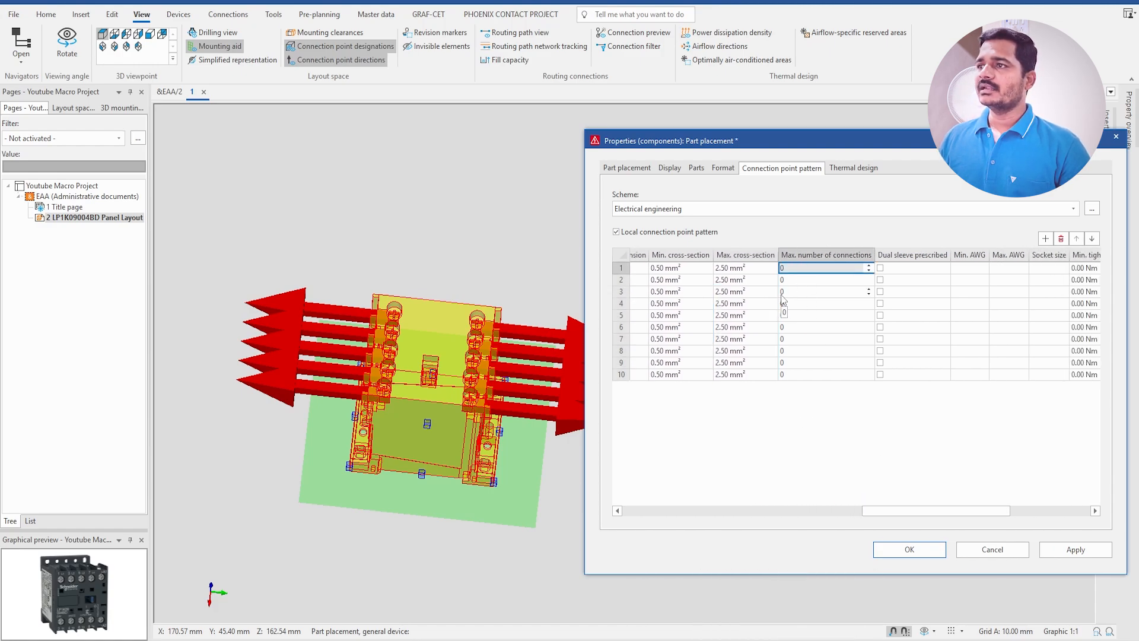
left_click(808, 279)
left_click(833, 267)
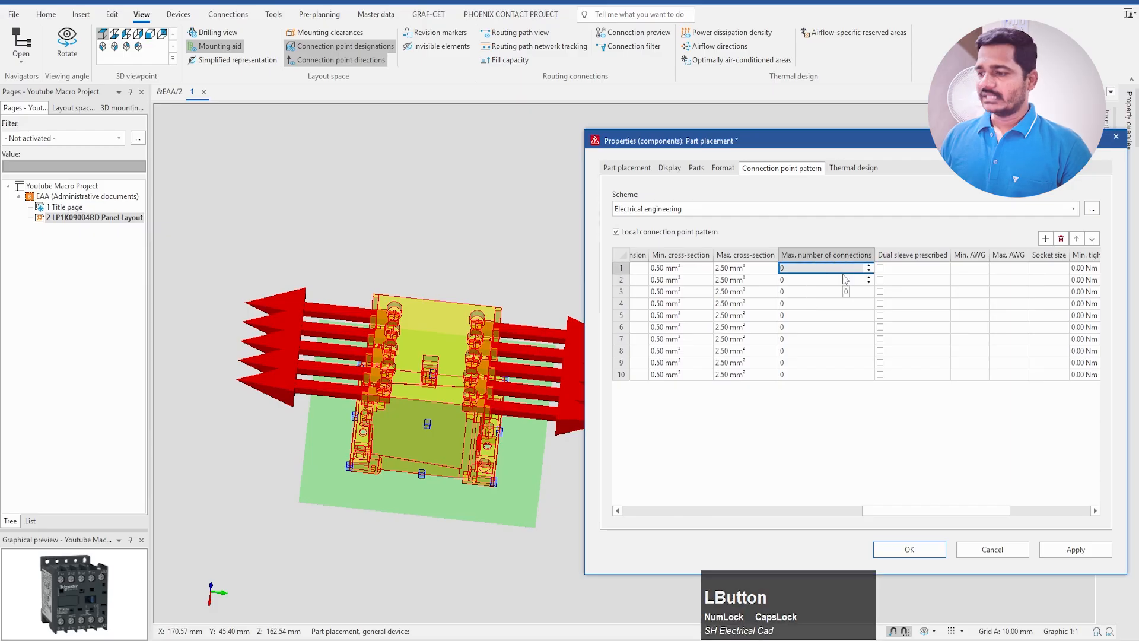
type("1")
key("Return")
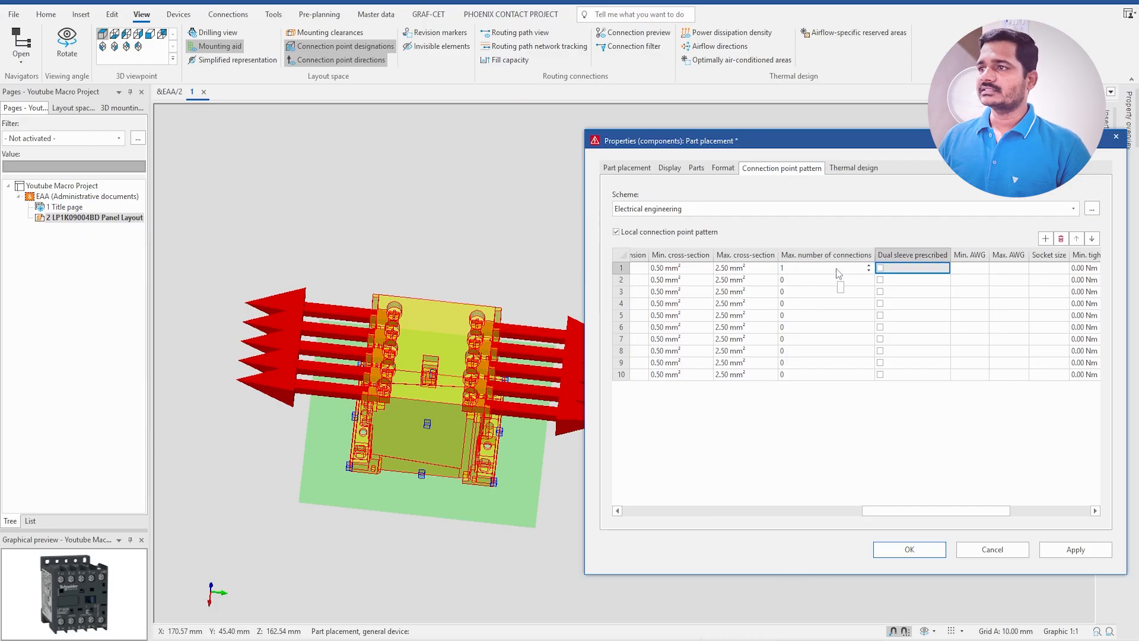
Step: Set the maximum number of connections to 1 for connection points 2 to 7
left_click(824, 256)
left_click(806, 280)
left_click(867, 277)
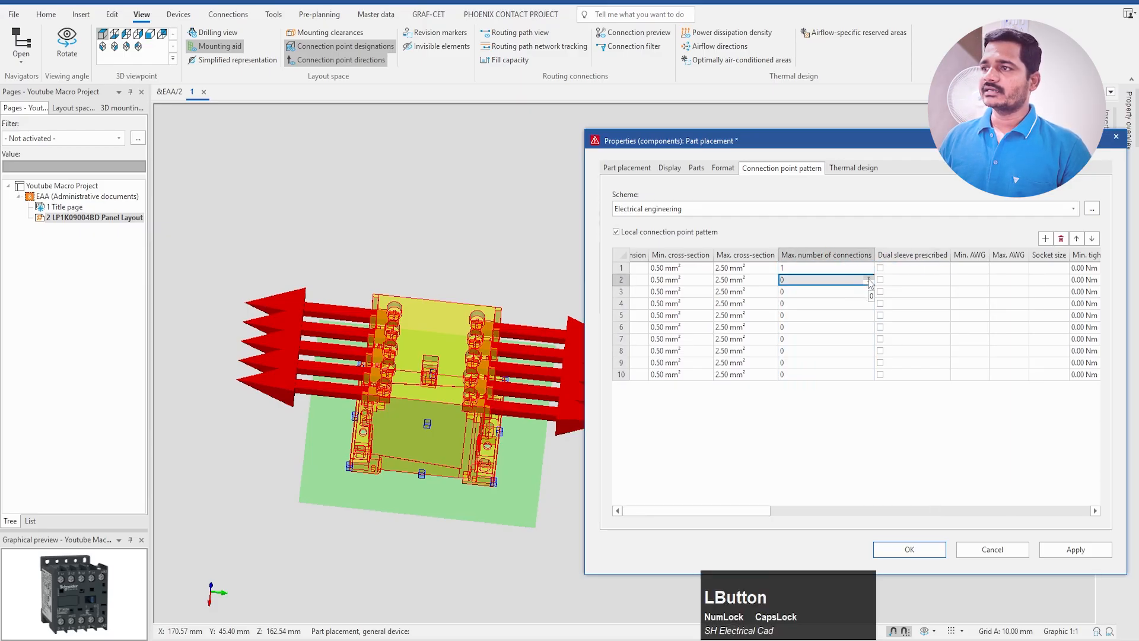
left_click(867, 290)
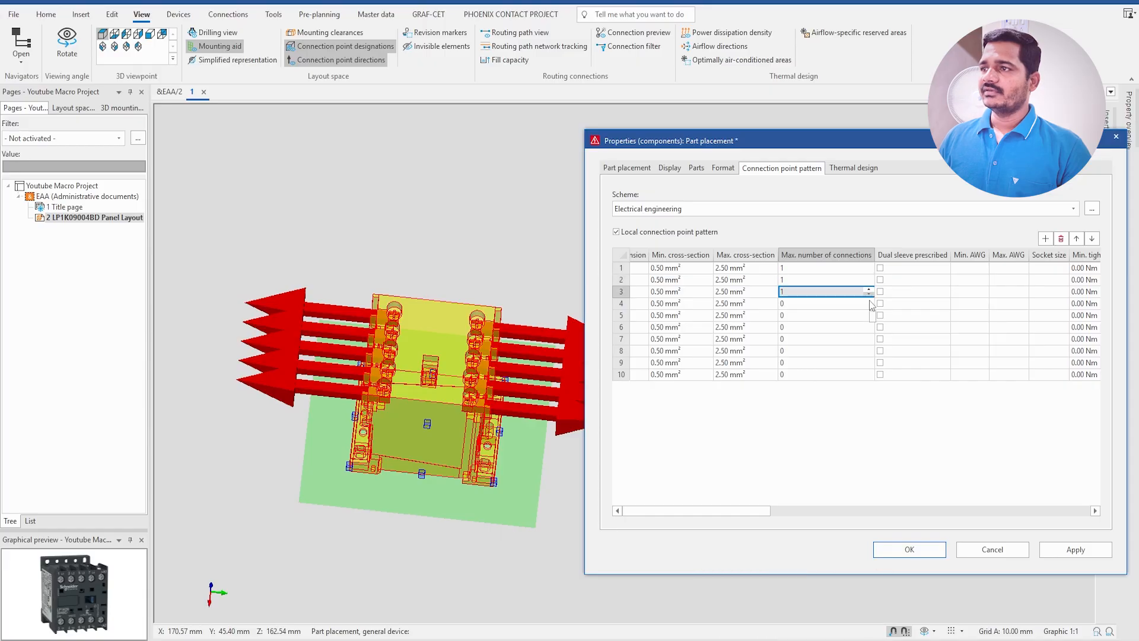
left_click(868, 301)
left_click(869, 313)
left_click(868, 325)
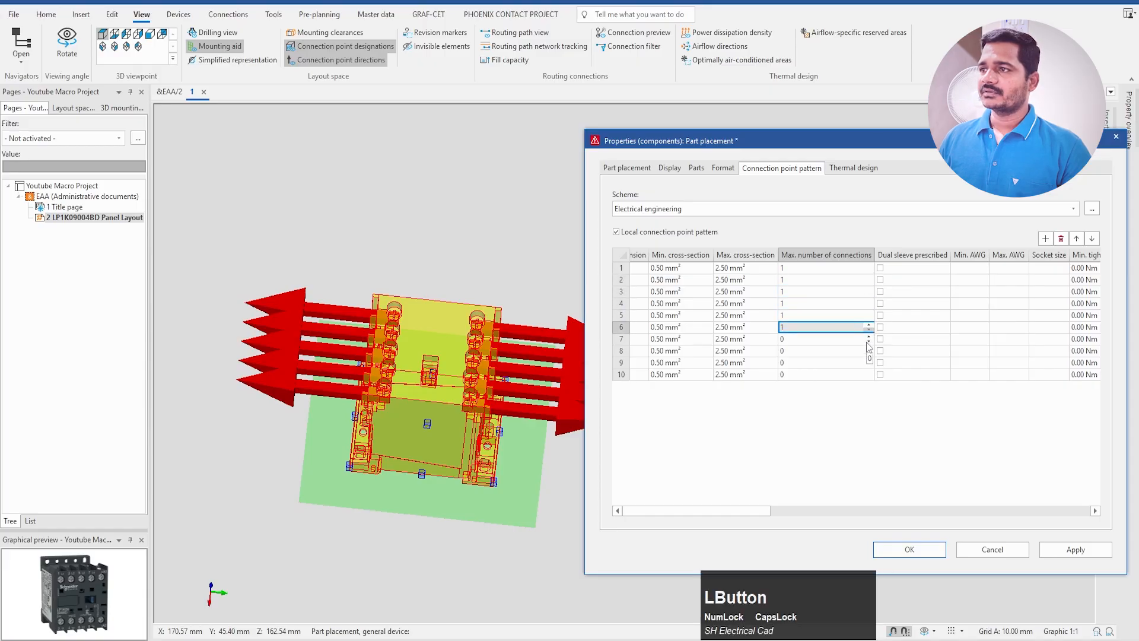
left_click(869, 337)
left_click(869, 336)
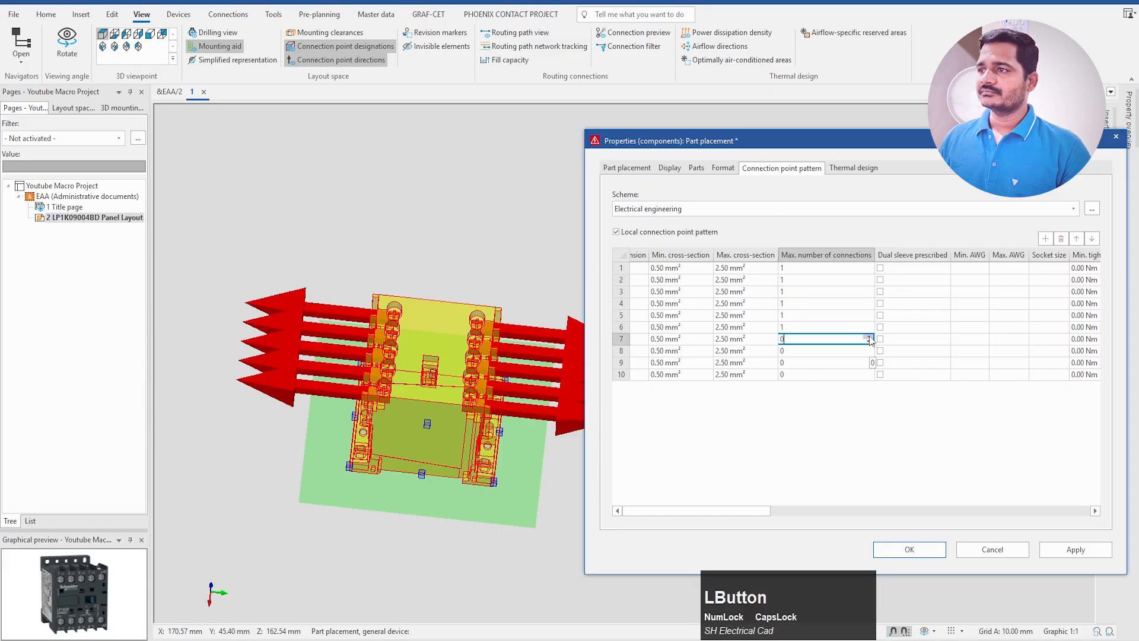
left_click(864, 353)
Step: Copy the maximum number of connections from connection point 7 to connection points 8 to 10
left_click(798, 341)
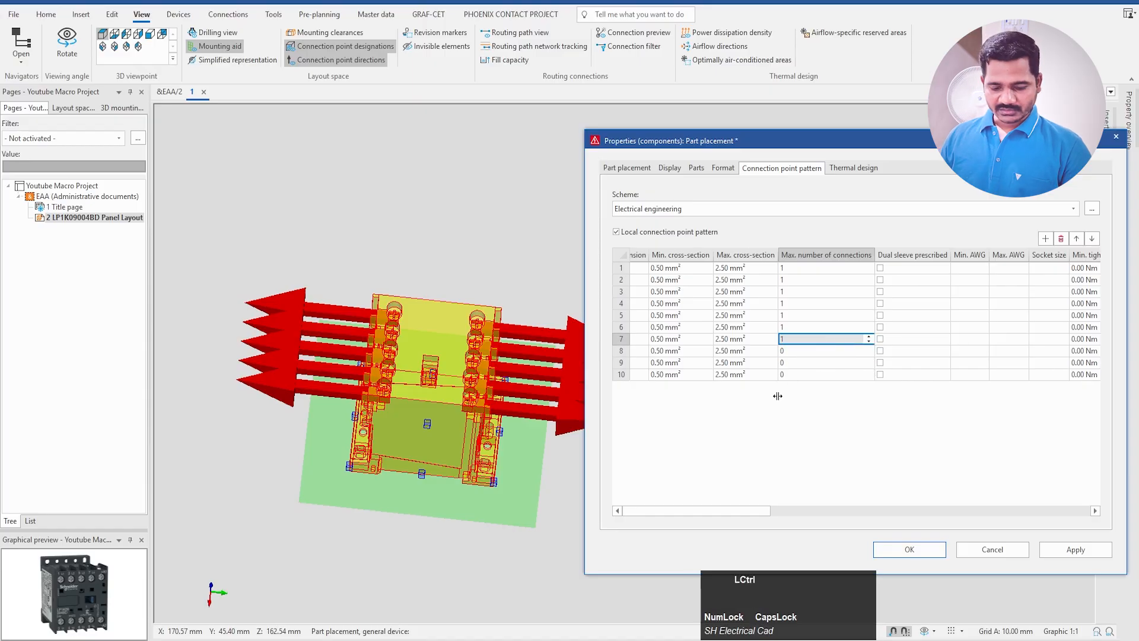
left_click_drag(799, 353, 804, 384)
key("ctrl+v")
left_click(778, 473)
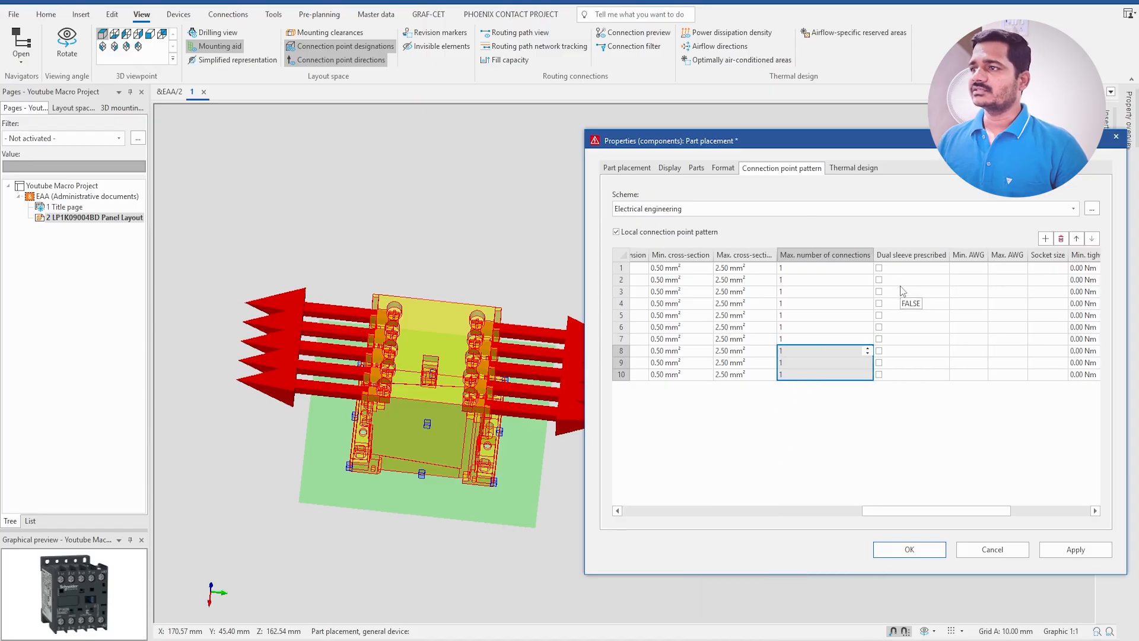
left_click_drag(869, 514, 908, 512)
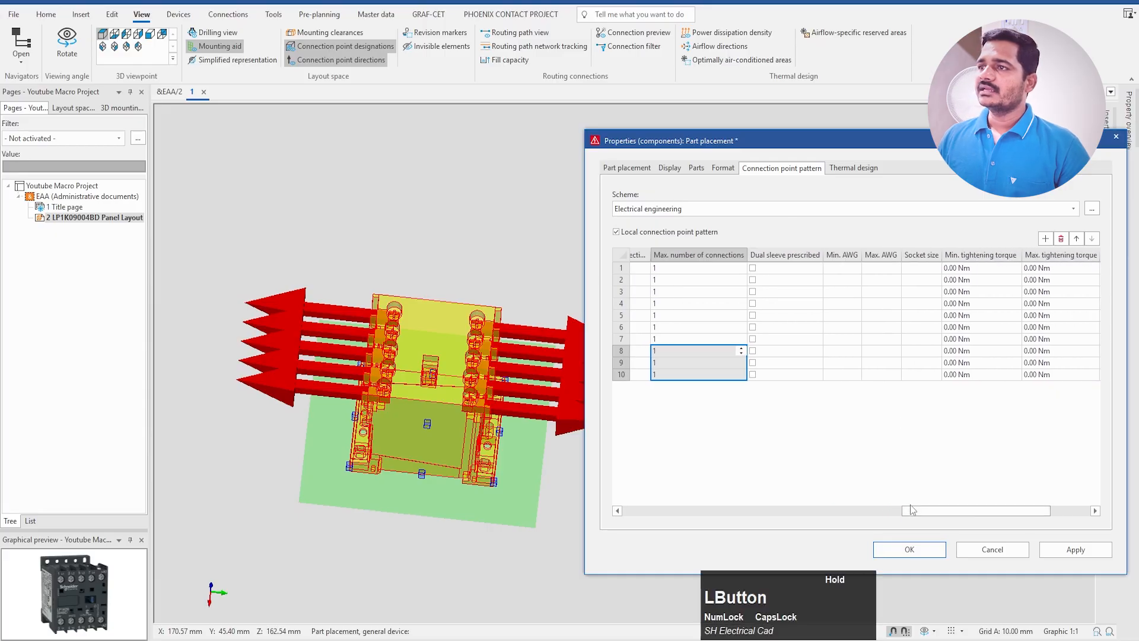
left_click(779, 269)
left_click(752, 268)
left_click(753, 279)
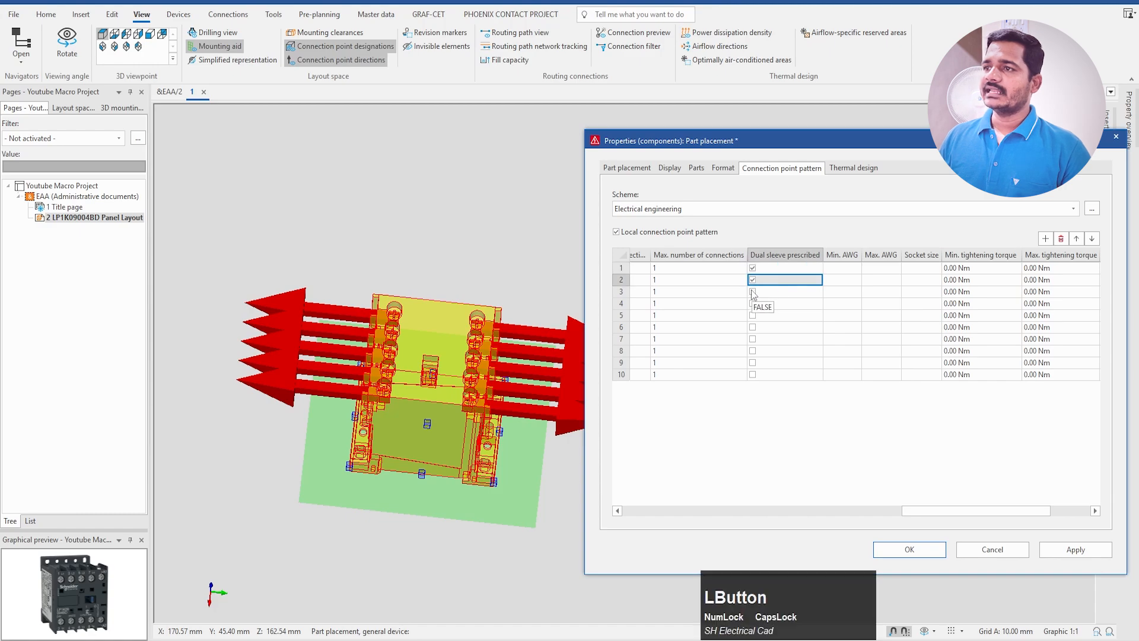
left_click(752, 291)
left_click(752, 292)
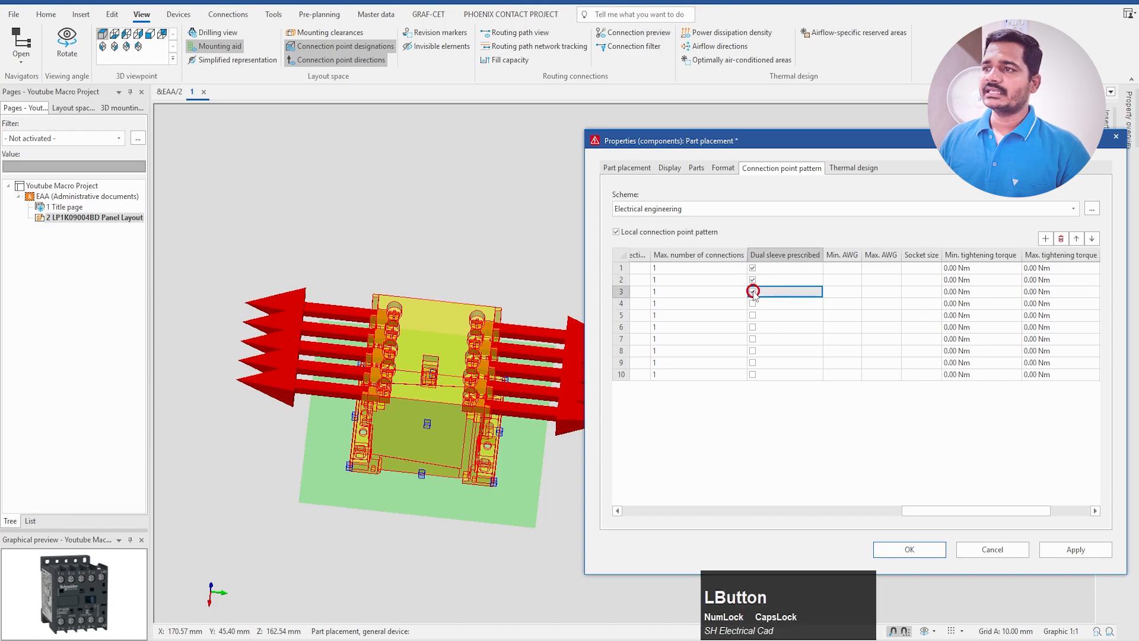
left_click(752, 280)
left_click(753, 267)
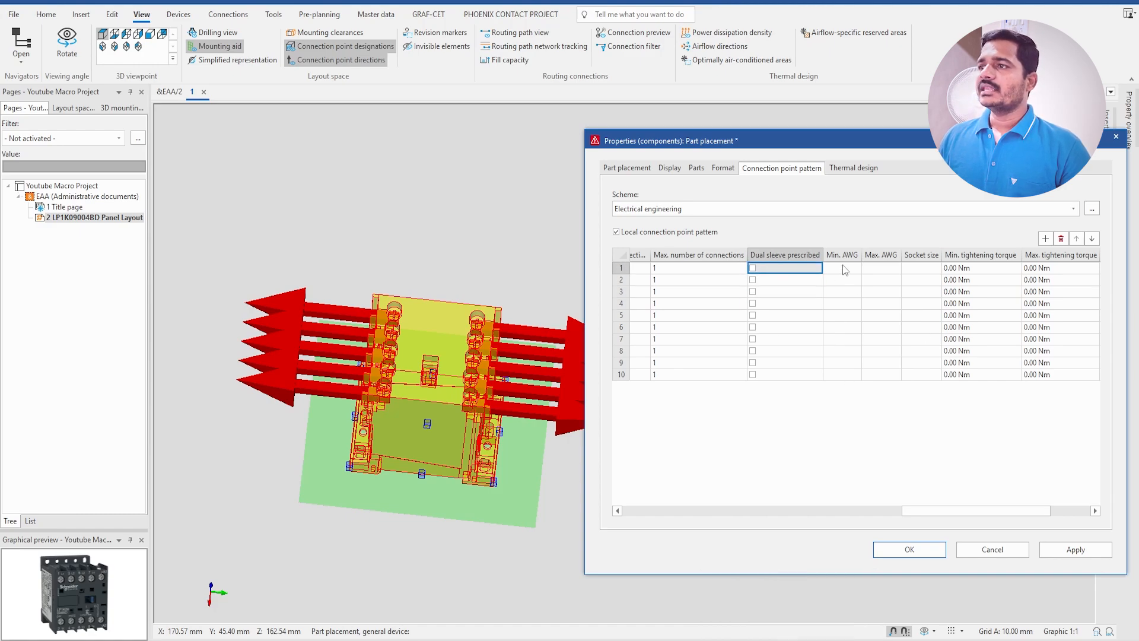
left_click_drag(845, 270, 840, 373)
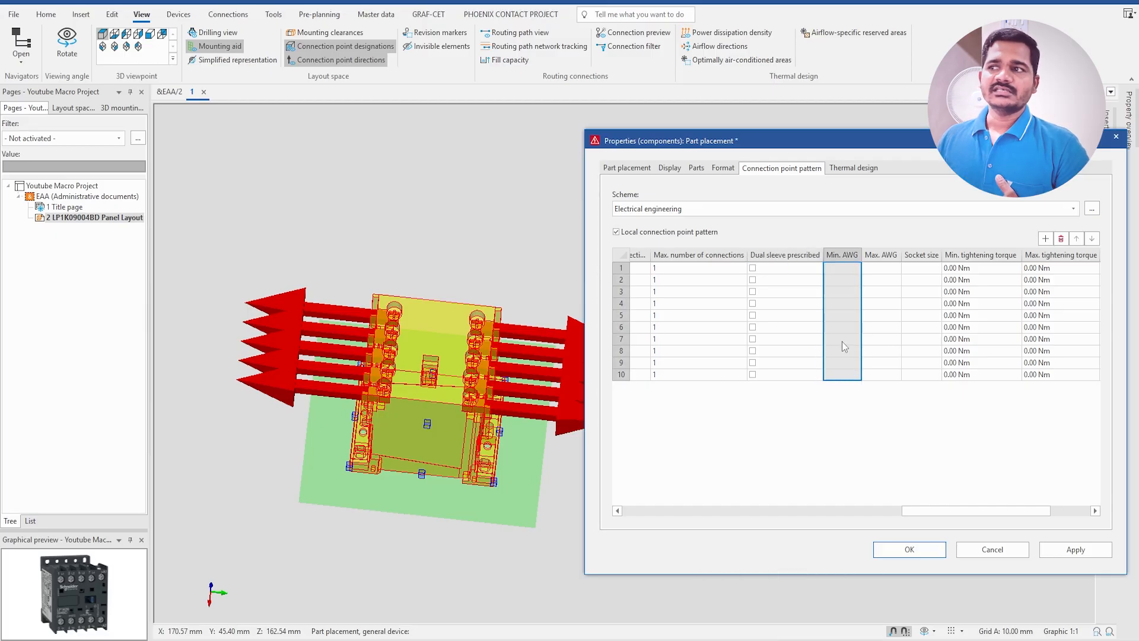
left_click_drag(856, 269, 885, 380)
left_click_drag(924, 268, 917, 397)
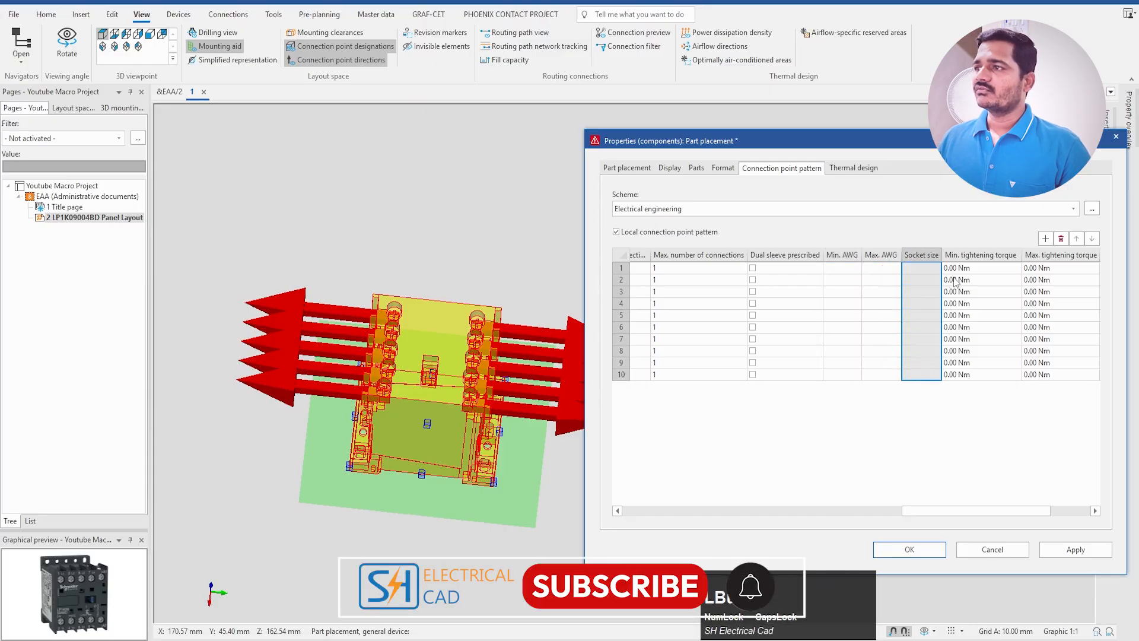
Step: Set the first connection point's minimum tightening torque to 4 Nm and copy it to all other minimum and all maximum tightening torques
left_click_drag(964, 269, 991, 380)
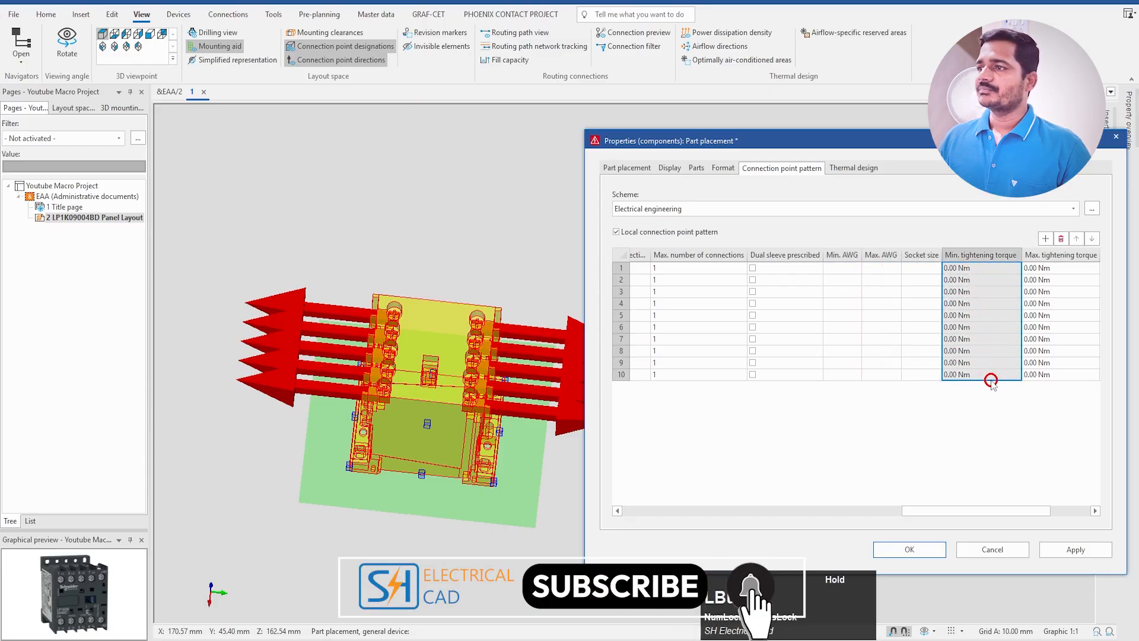
left_click(974, 280)
left_click(973, 270)
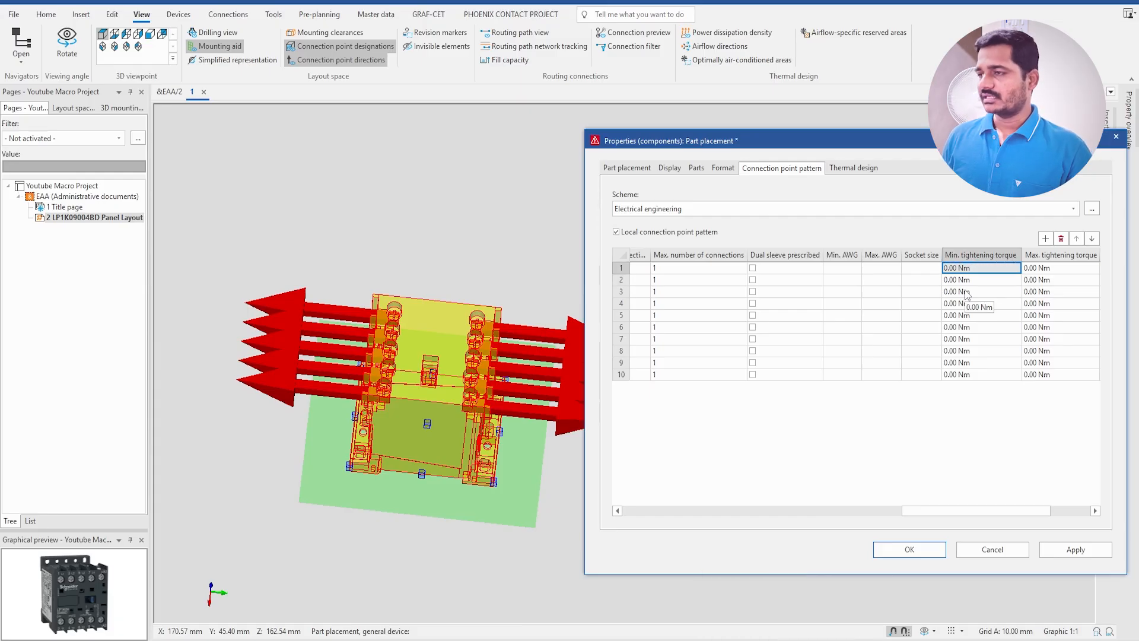
type("4")
key("Return")
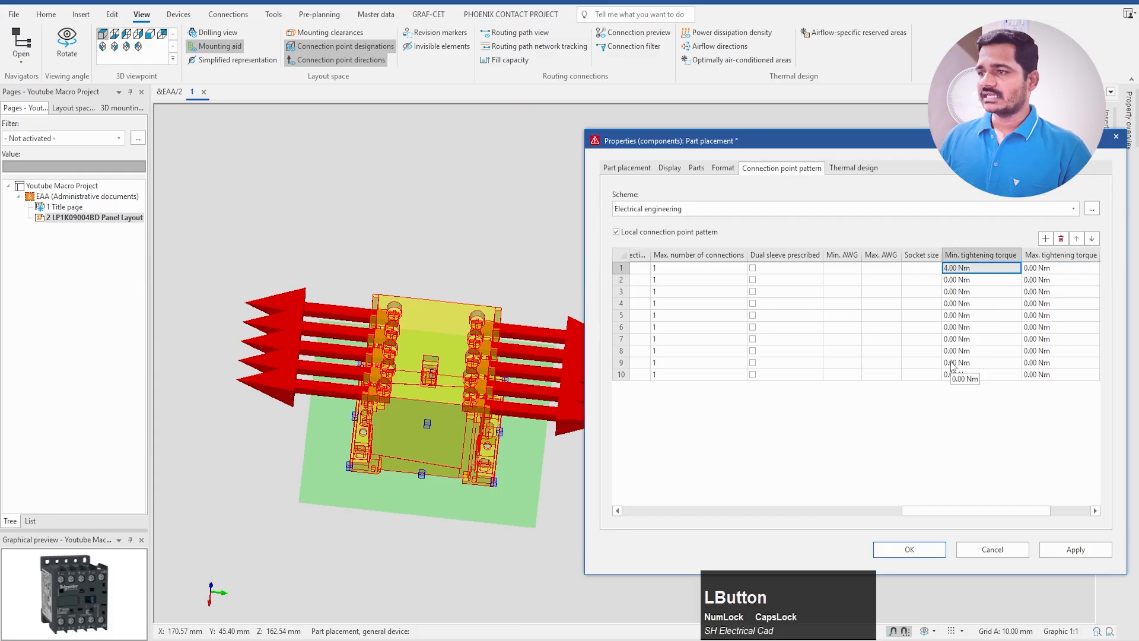
key("ctrl+c")
left_click_drag(979, 281, 981, 402)
left_click_drag(950, 511, 982, 512)
left_click_drag(949, 269, 949, 374)
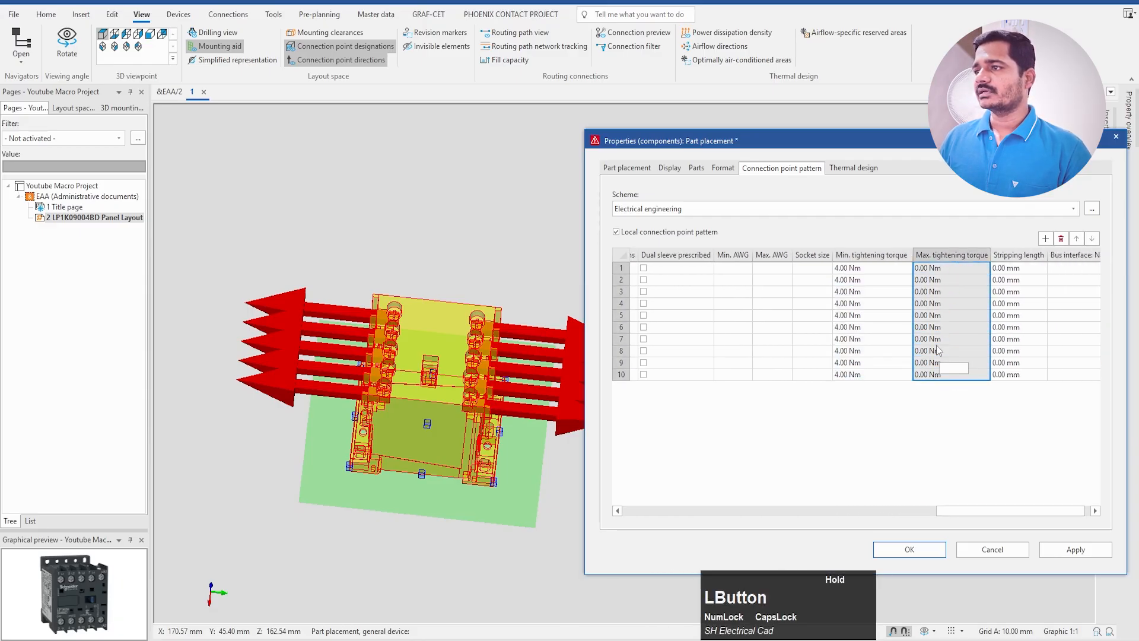
Step: Set the minimum tightening torque of the first connection point to 2 Nm and copy it to the other nine connection points
left_click(868, 269)
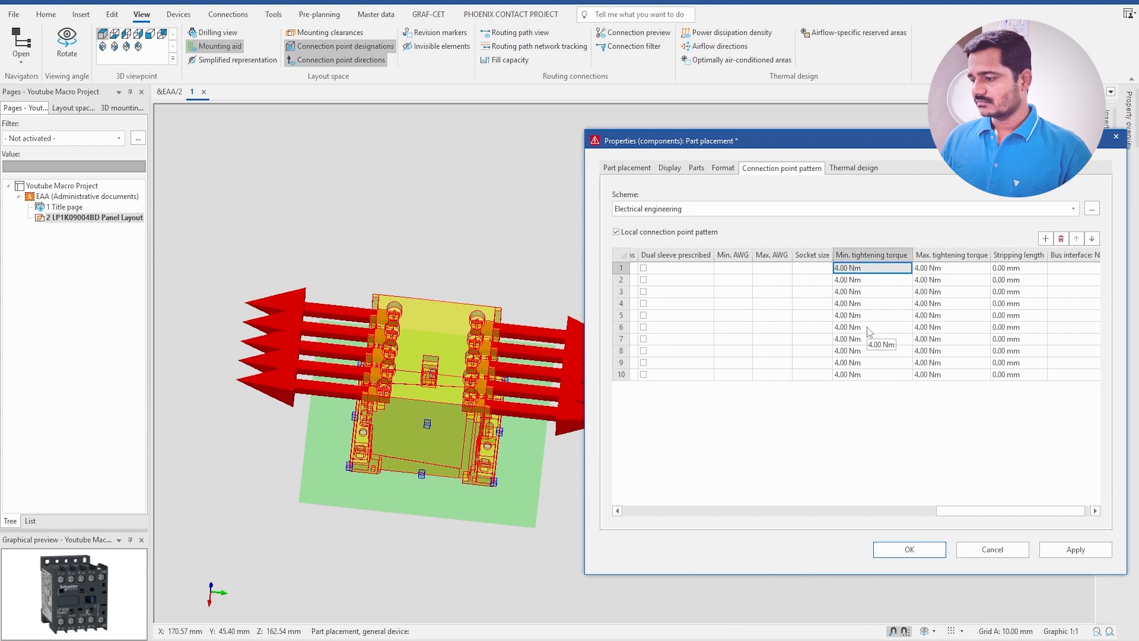
type("2")
left_click(929, 315)
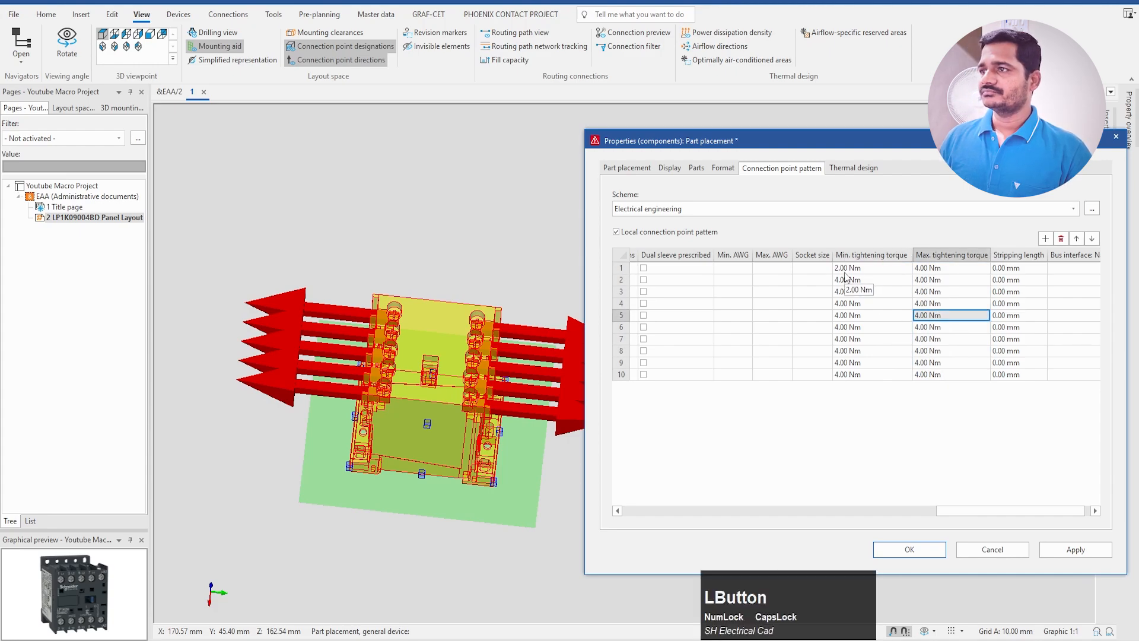
left_click(859, 270)
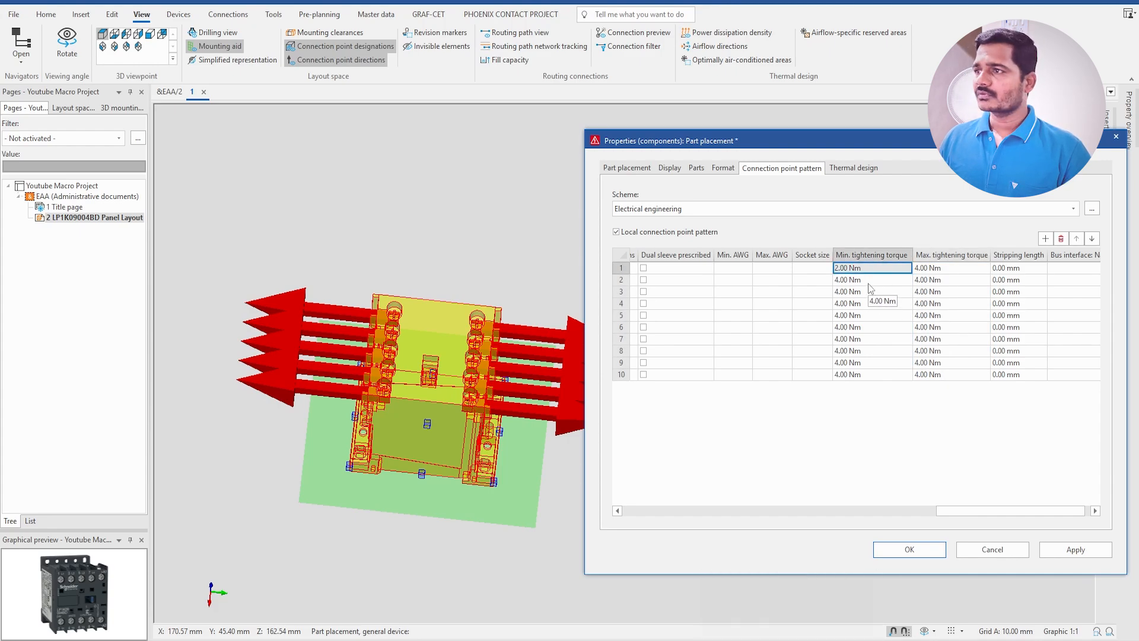
left_click_drag(873, 283, 872, 377)
left_click(1002, 363)
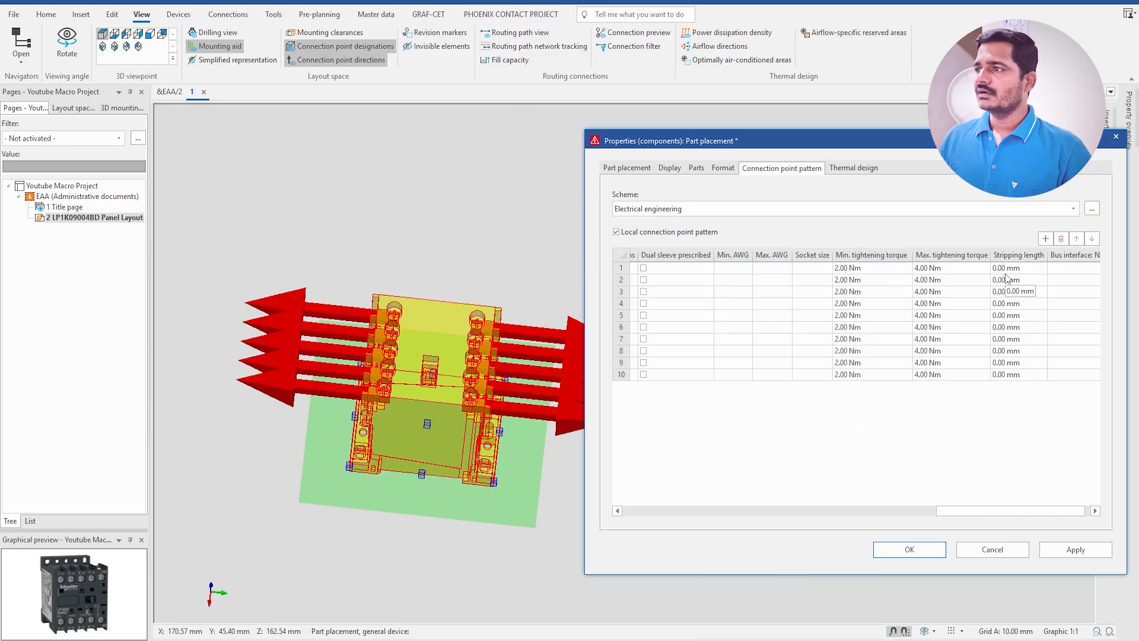
Step: Set the stripping length of the first connection point to 15 mm and copy it to the other nine connection points
left_click_drag(1016, 270, 944, 396)
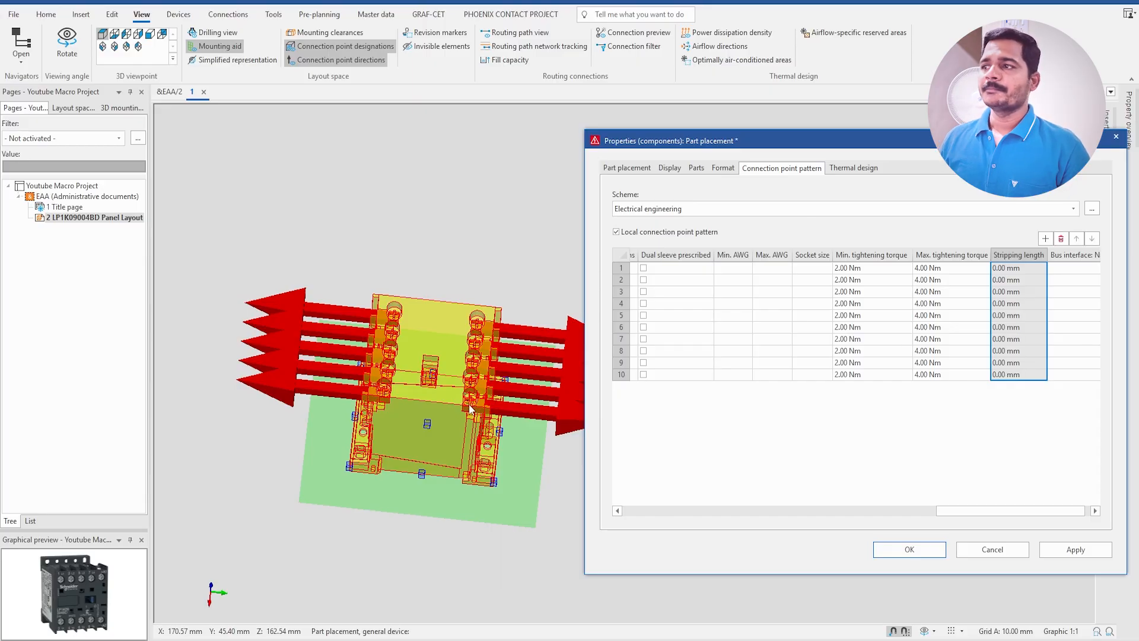
left_click(1017, 280)
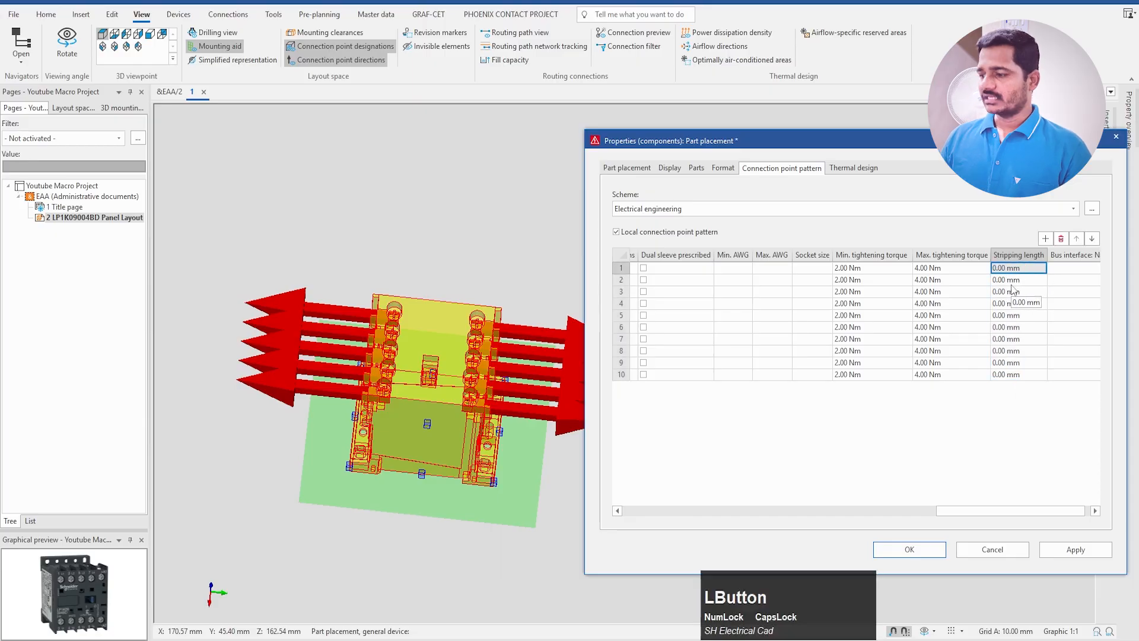
type("15")
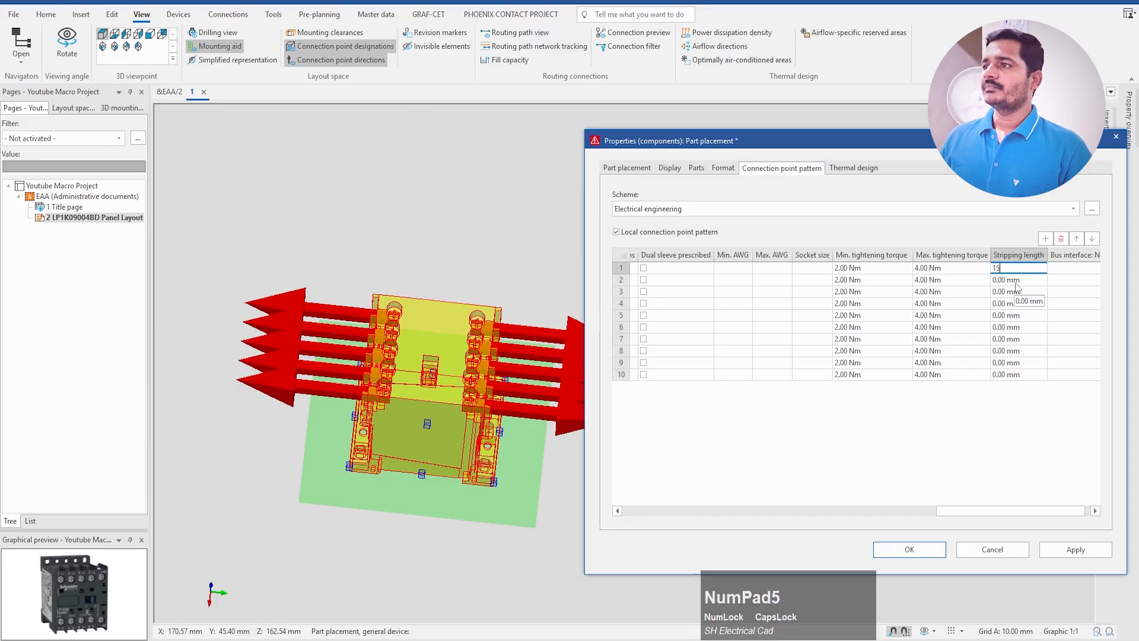
left_click(1017, 279)
left_click(1017, 268)
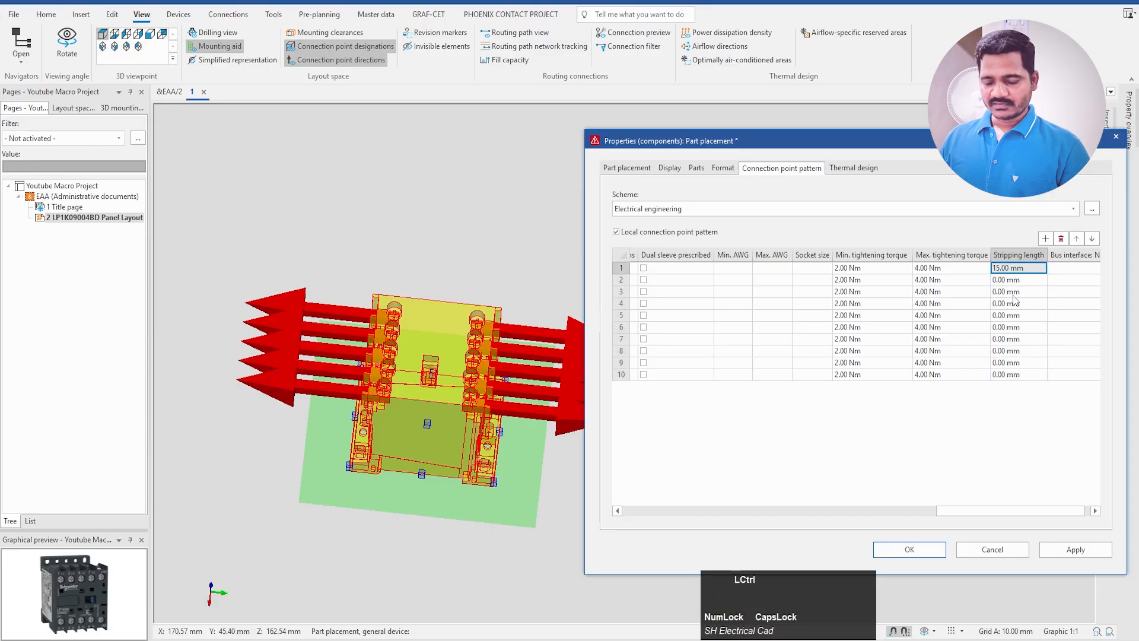
key("ctrl+c")
left_click(1024, 280)
left_click_drag(1024, 280, 1018, 376)
key("ctrl+v")
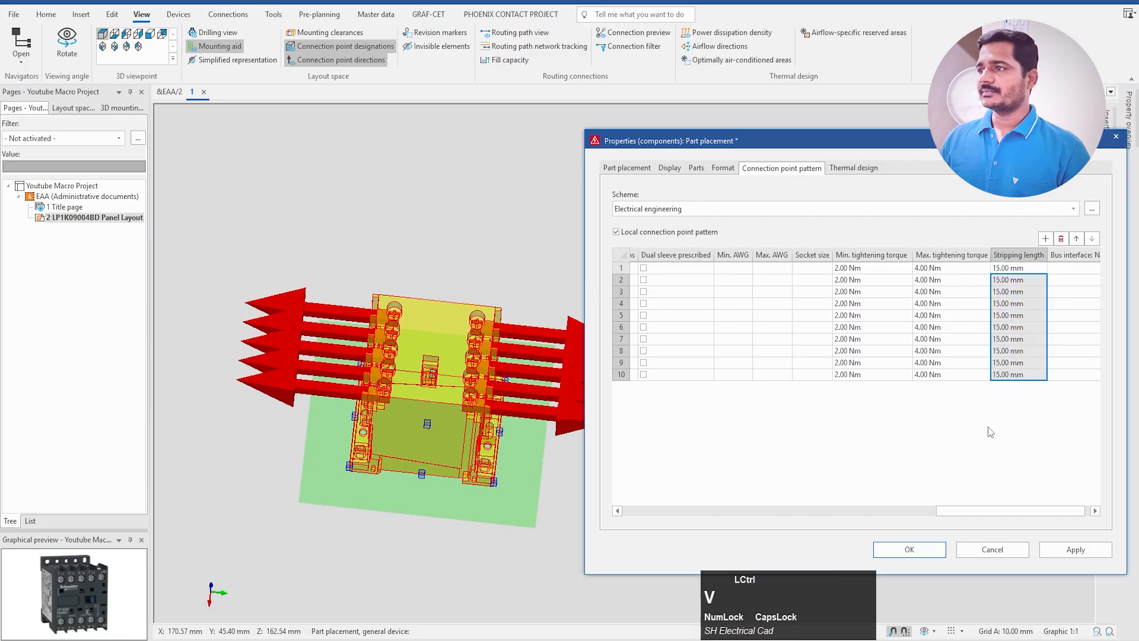
left_click(991, 433)
Step: Confirm the part placement's connection point pattern and inspect the contactor's connection directions in 3D
left_click_drag(950, 514, 1046, 512)
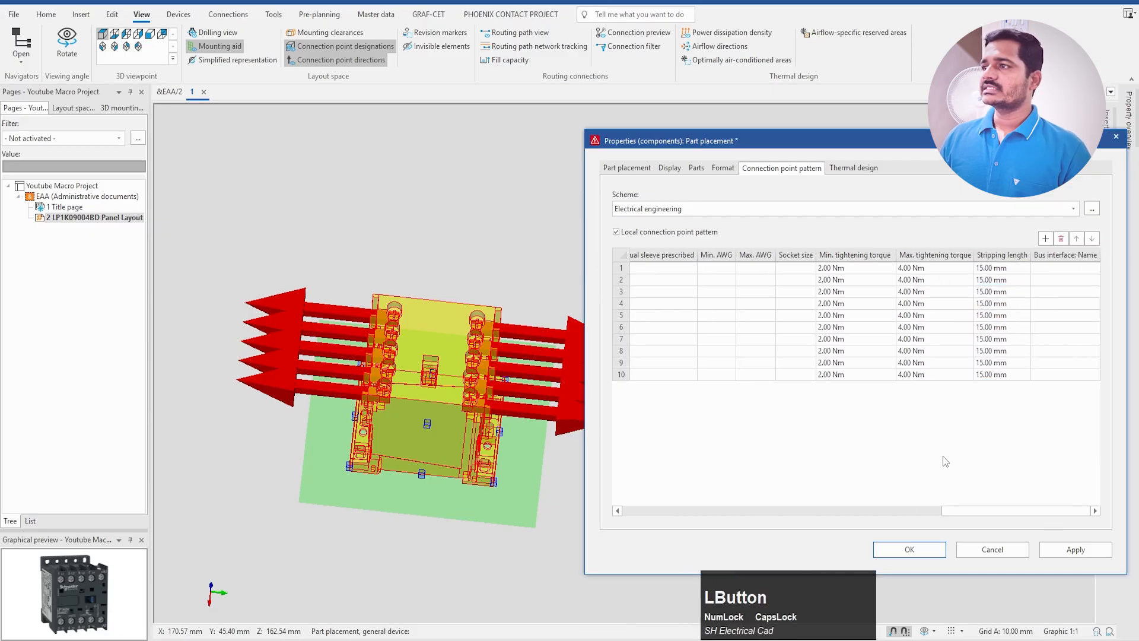
left_click_drag(1052, 274, 1056, 375)
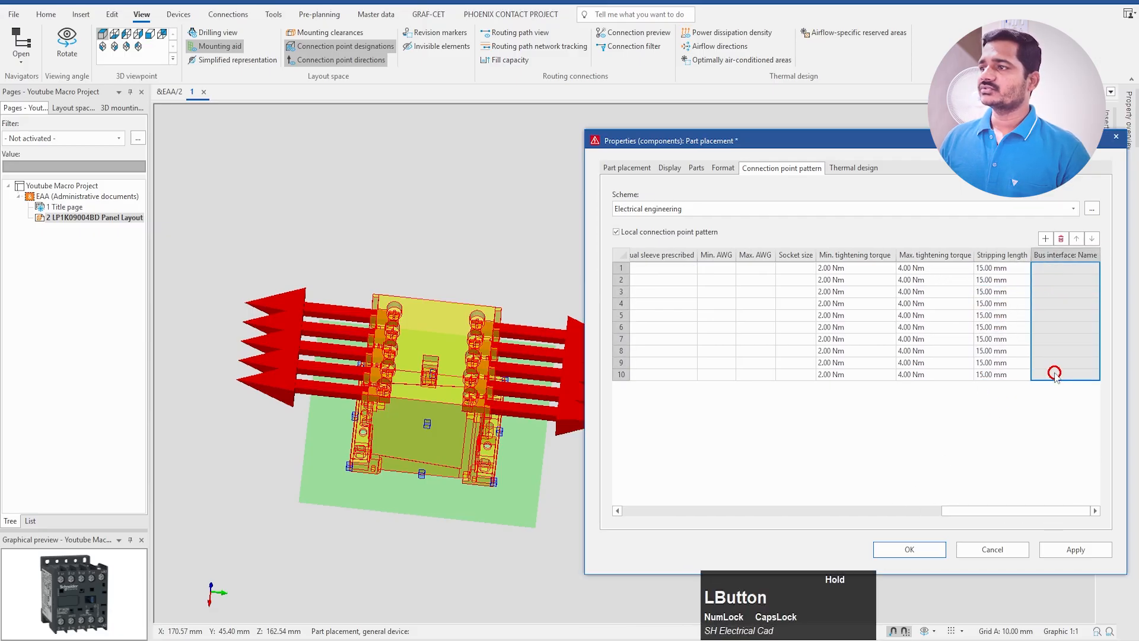
left_click_drag(1015, 509, 771, 503)
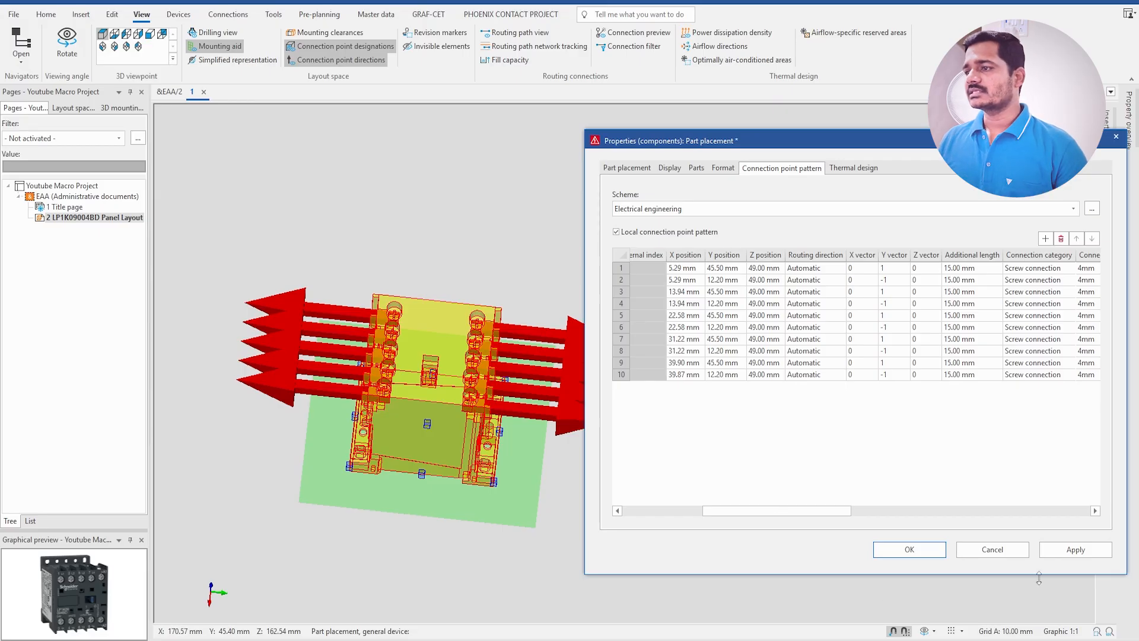
left_click(909, 549)
scroll(600, 478, "down", 3)
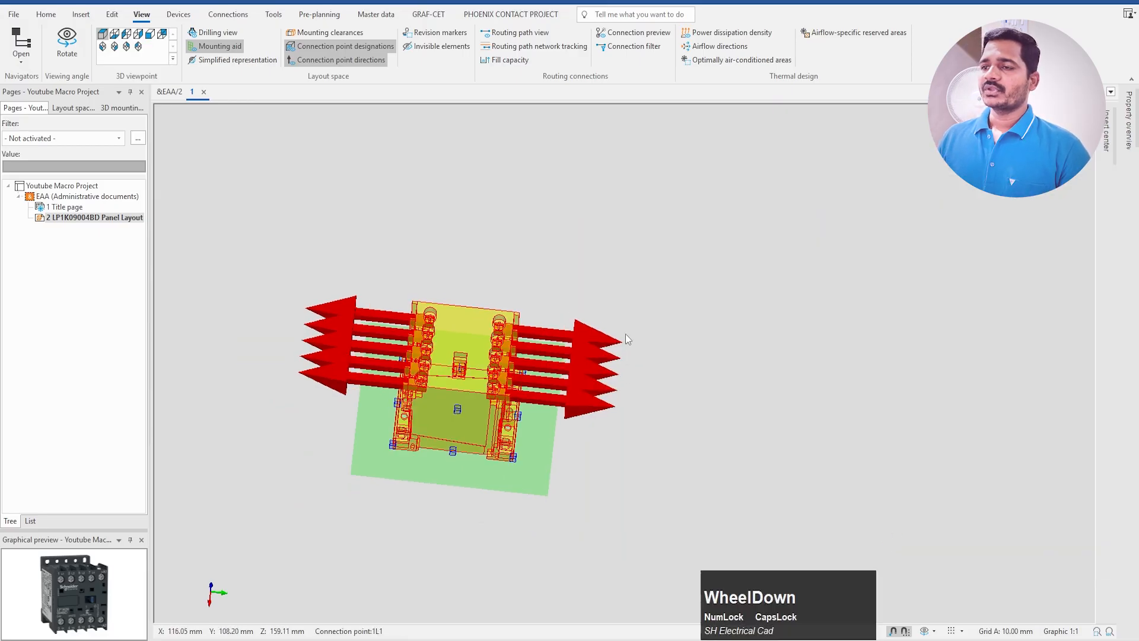
left_click_drag(679, 523, 902, 364)
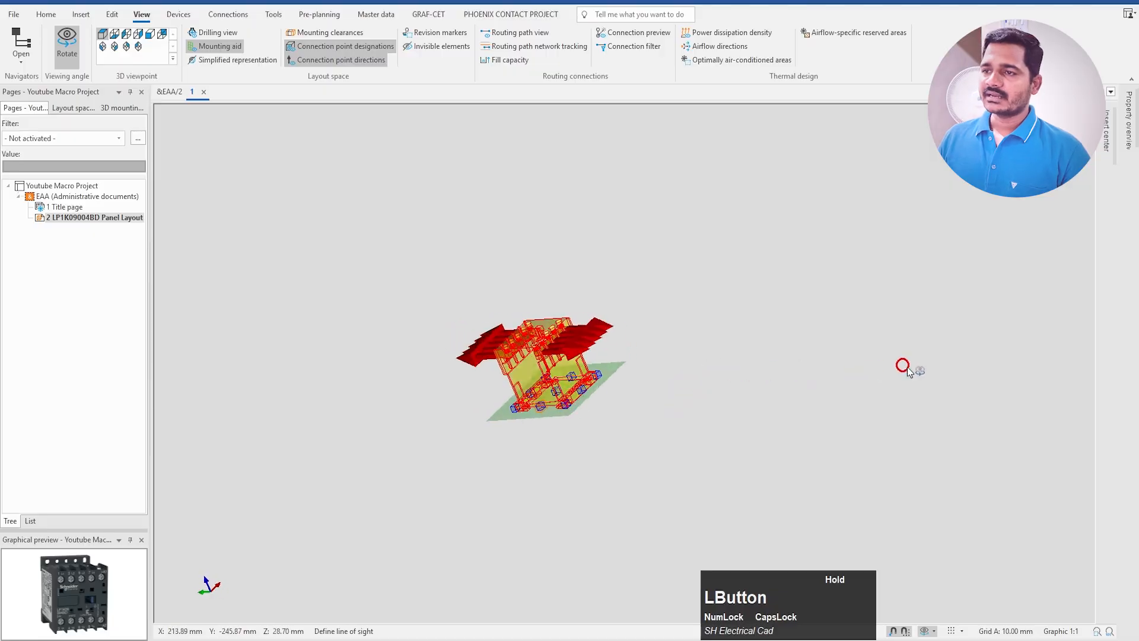
scroll(546, 372, "up", 3)
left_click_drag(547, 372, 647, 409)
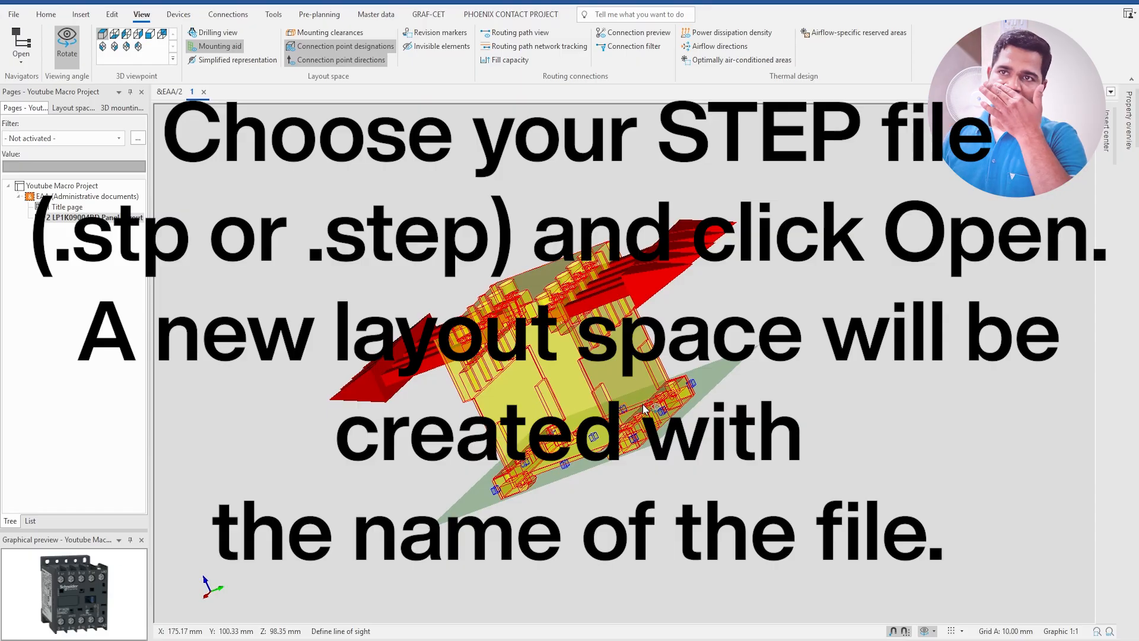
Step: Open the properties of layout space 1 and browse to the Schneider Electric\TESYS folder for its macro name
left_click(70, 108)
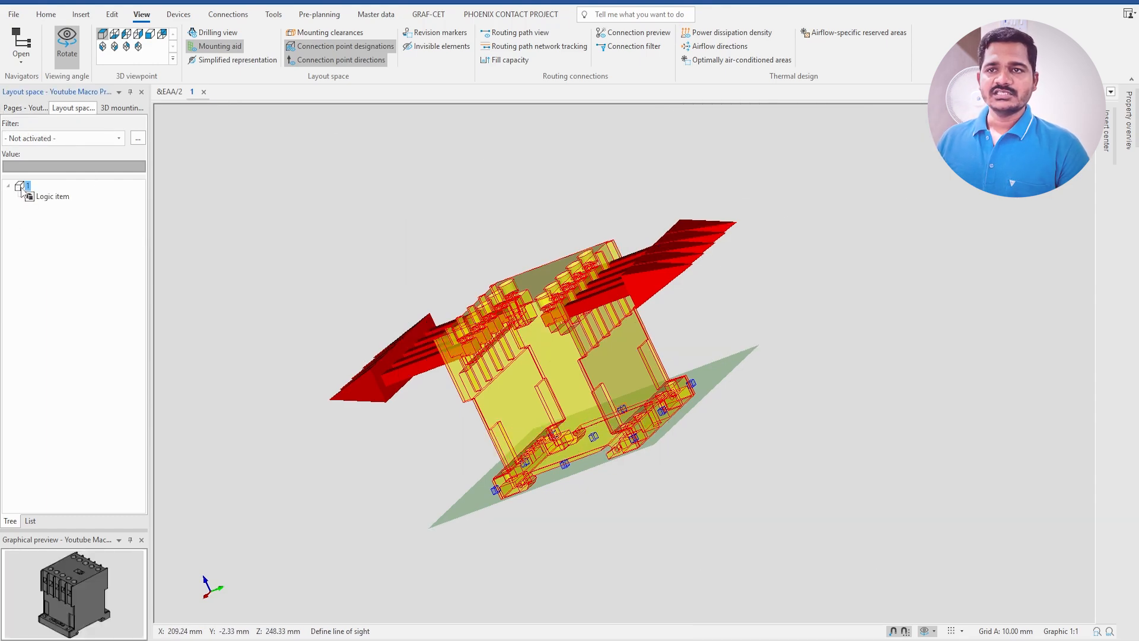
right_click(21, 189)
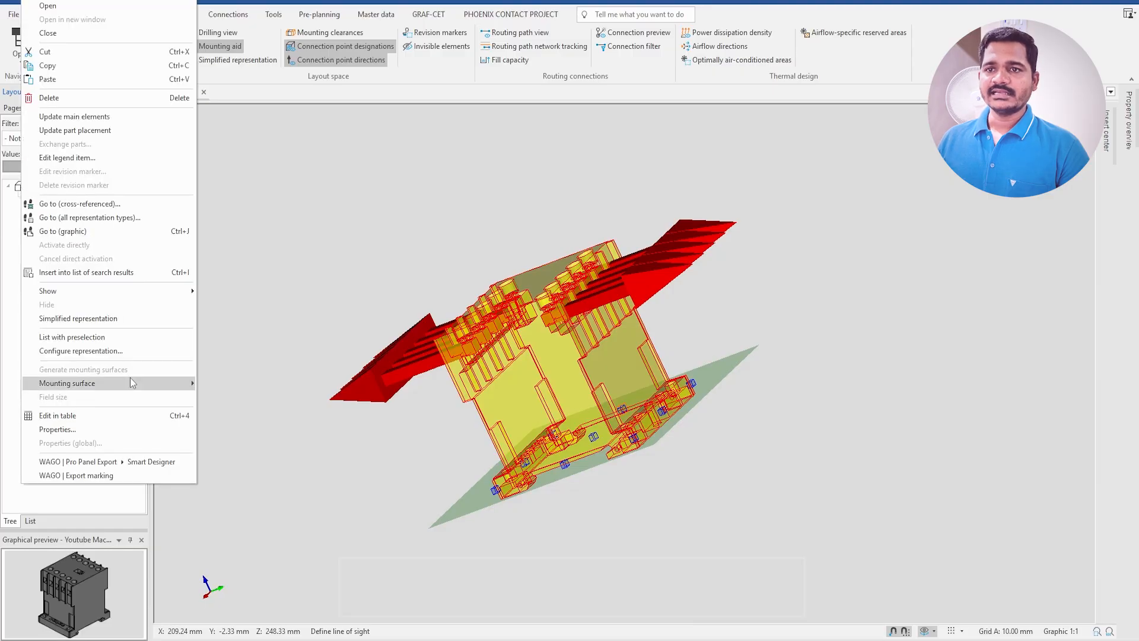
left_click(61, 434)
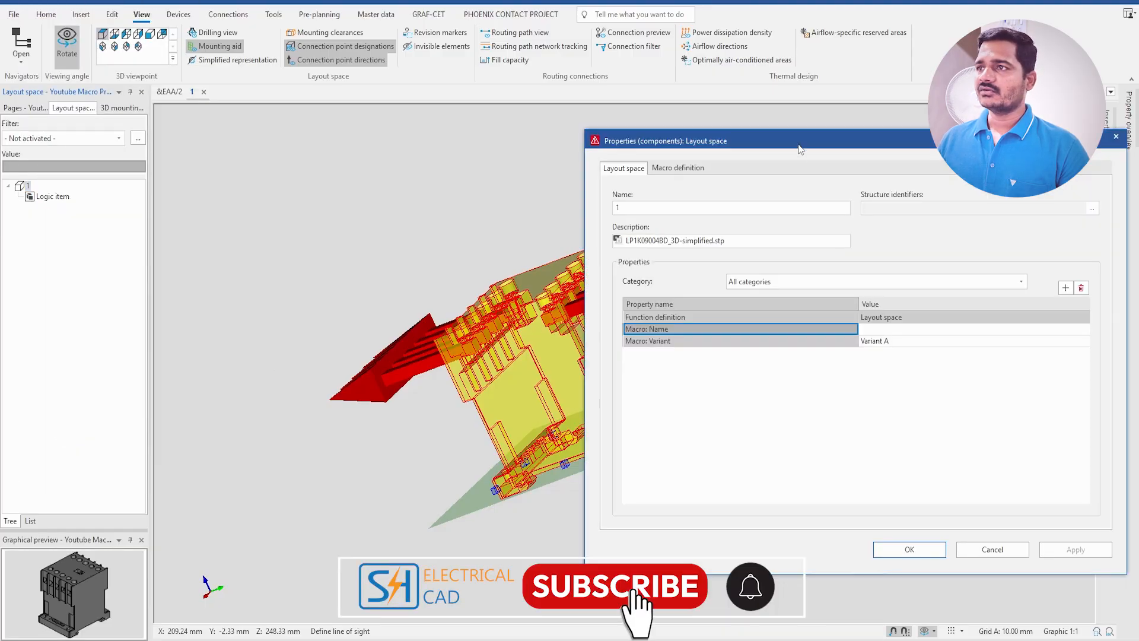
left_click_drag(799, 133, 532, 117)
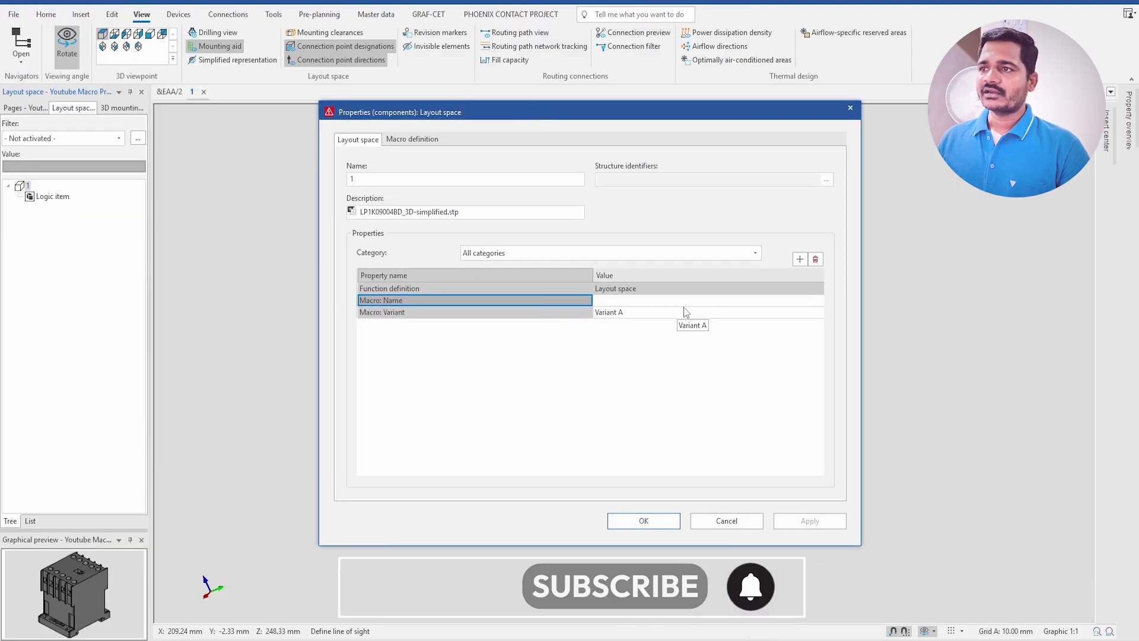
left_click(821, 300)
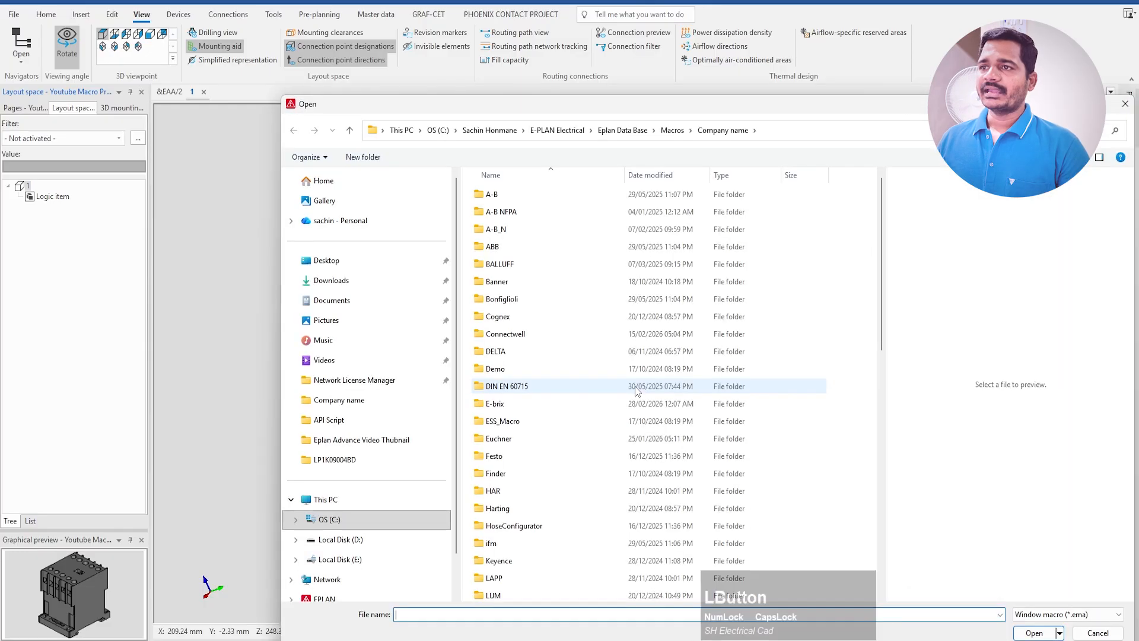
scroll(600, 419, "down", 6)
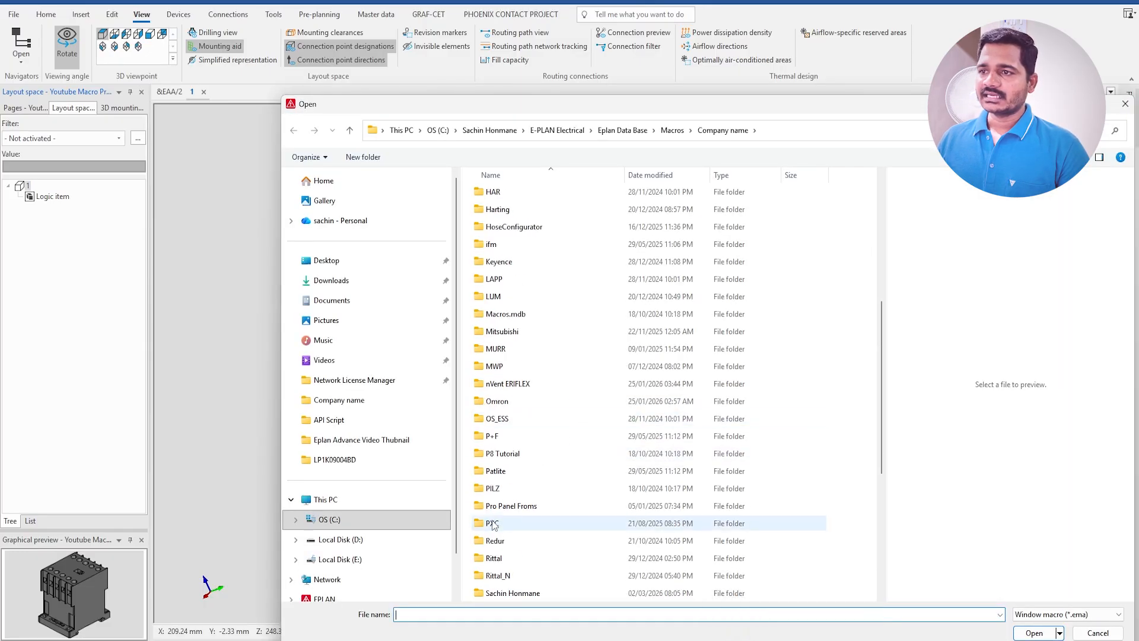
scroll(536, 432, "down", 4)
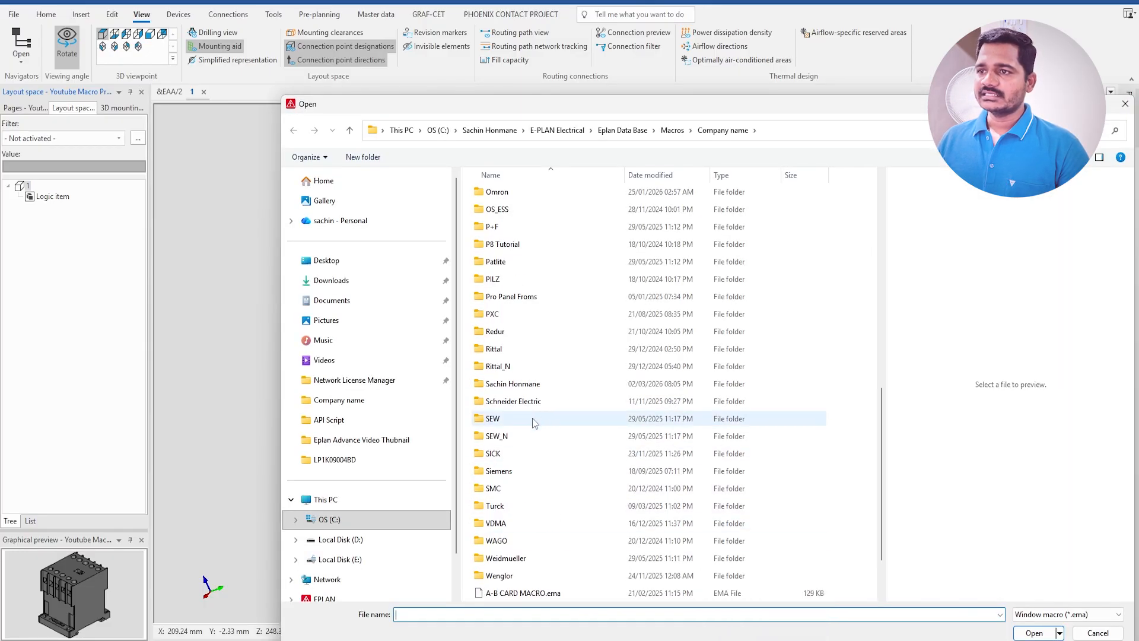
left_click(538, 402)
double_click(538, 403)
double_click(514, 499)
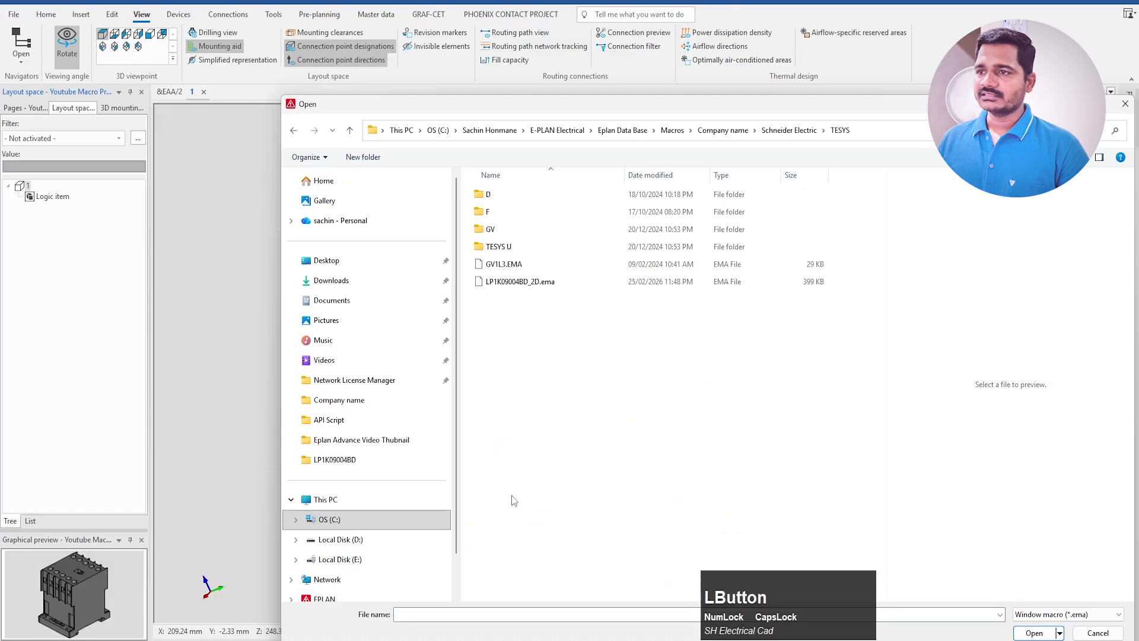
Step: Set the layout space's macro name to LP1K09004BD_3D, based on the existing 2D macro's file name, and confirm the properties
left_click(517, 282)
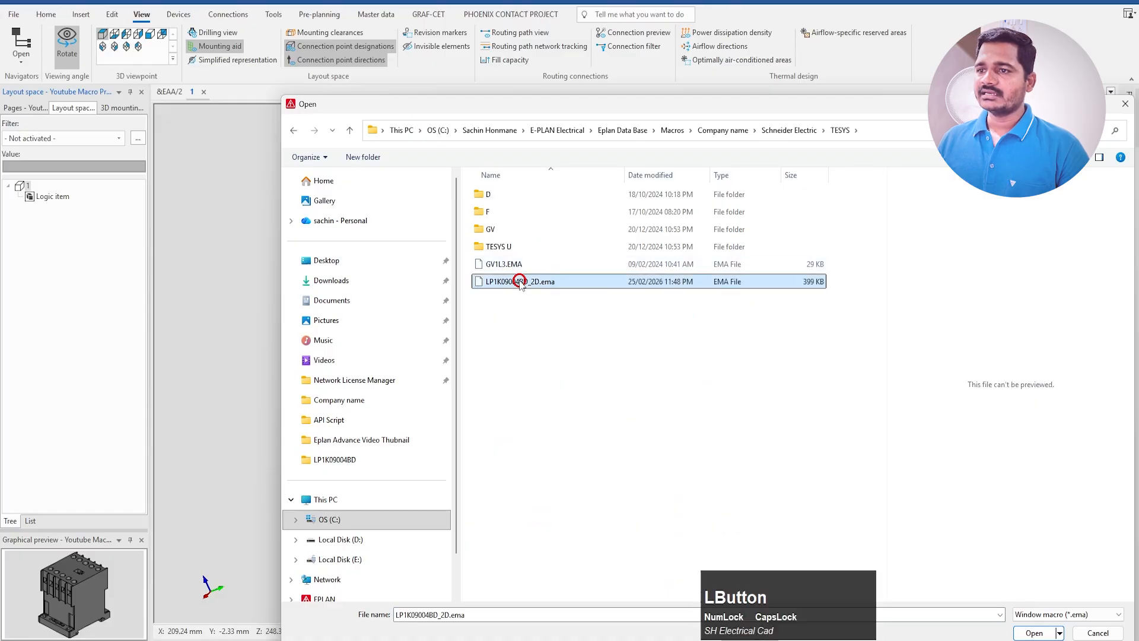
left_click(446, 616)
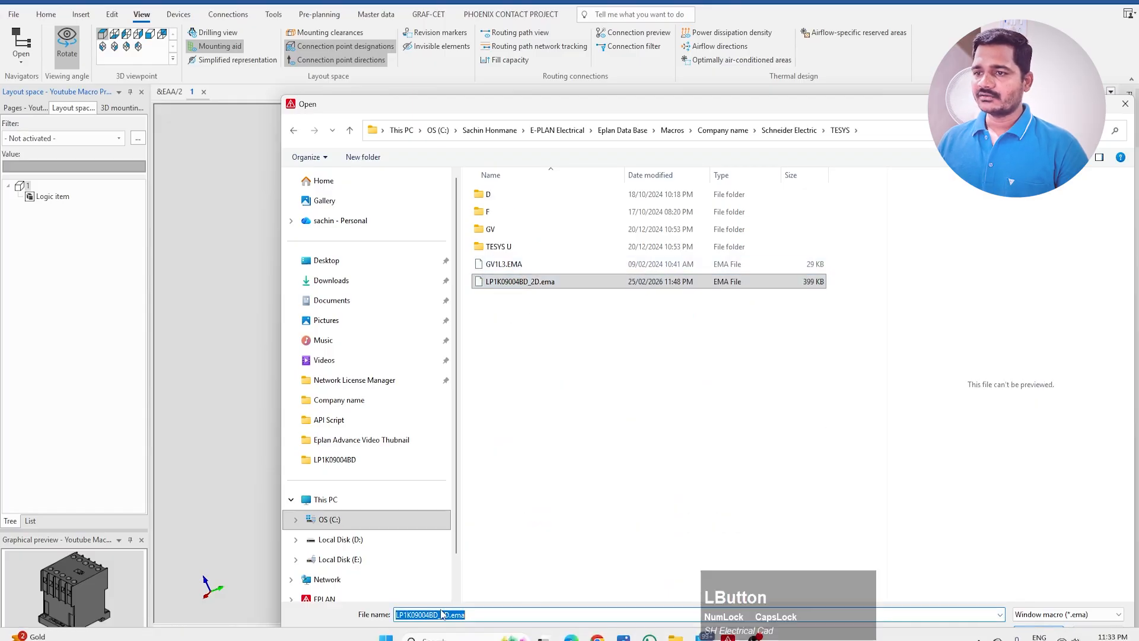
left_click_drag(441, 615, 492, 616)
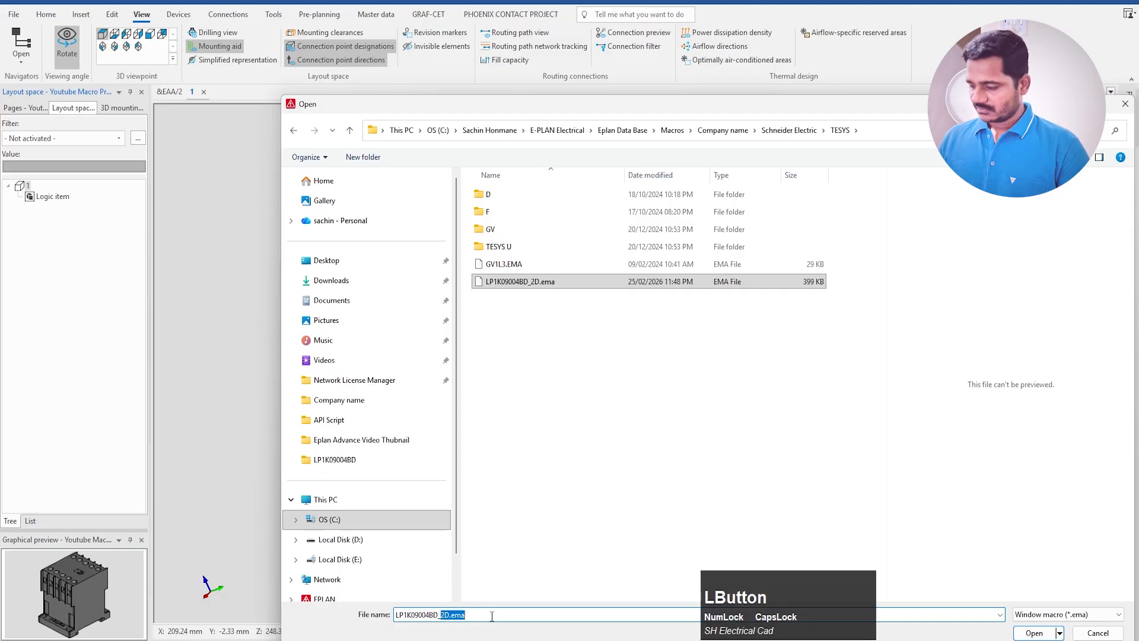
type("3D")
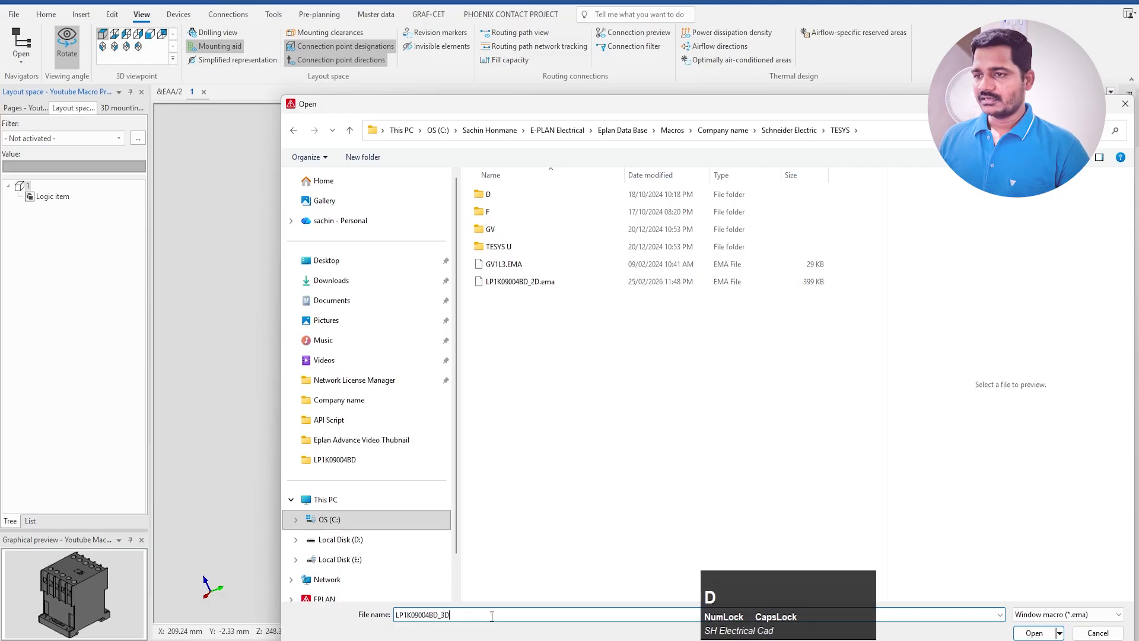
left_click(534, 511)
left_click(1035, 633)
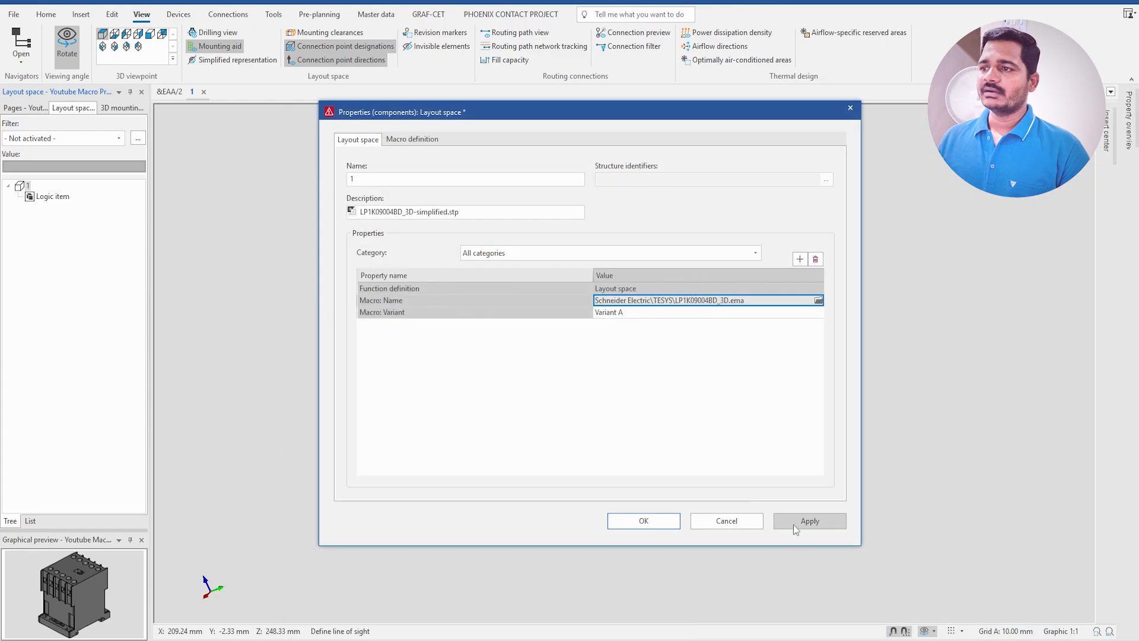
left_click(802, 522)
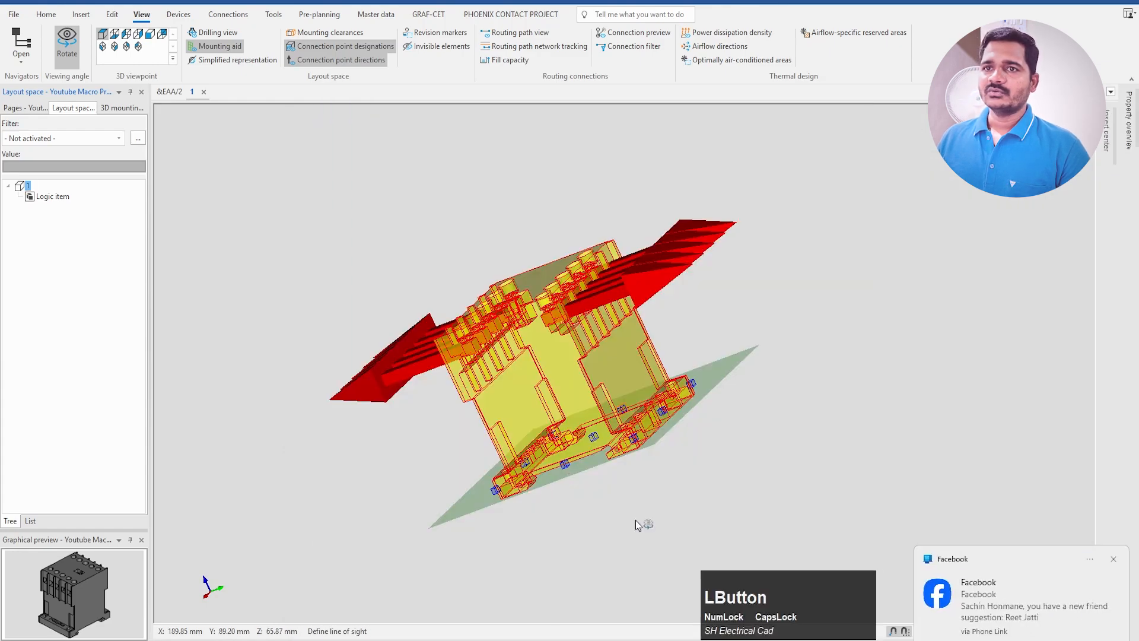
left_click(644, 521)
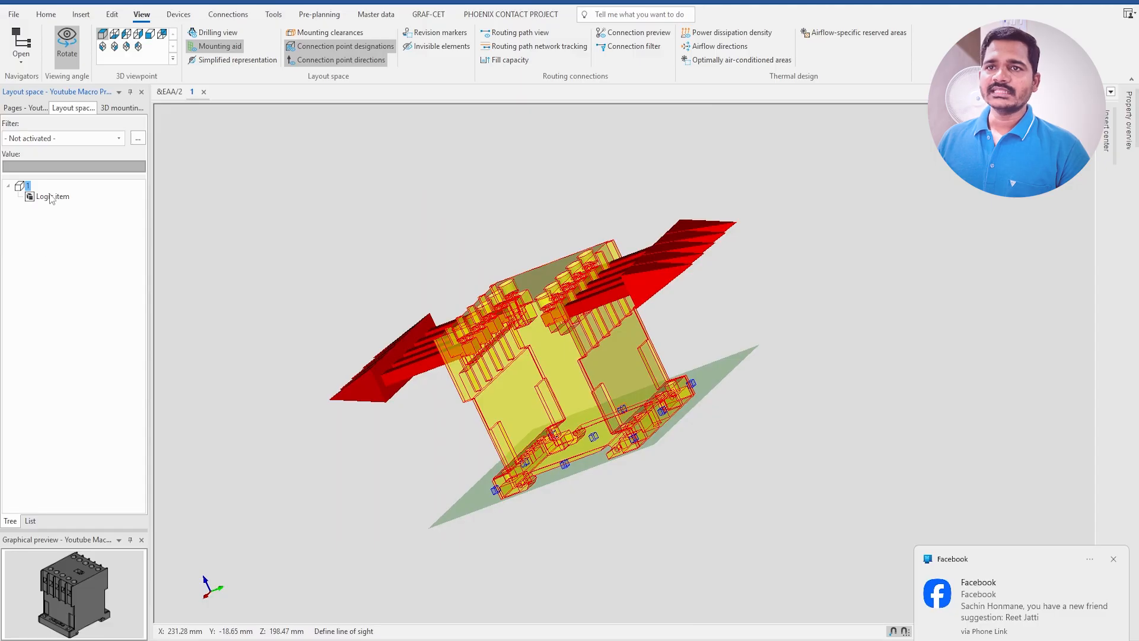
right_click(28, 187)
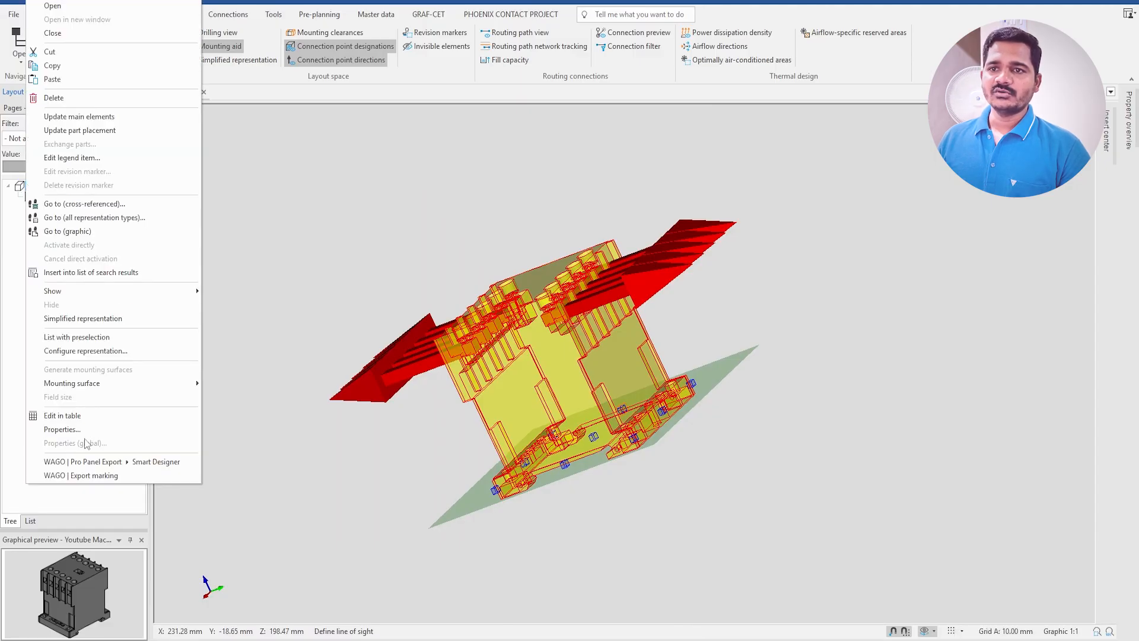
left_click(79, 420)
left_click(1116, 375)
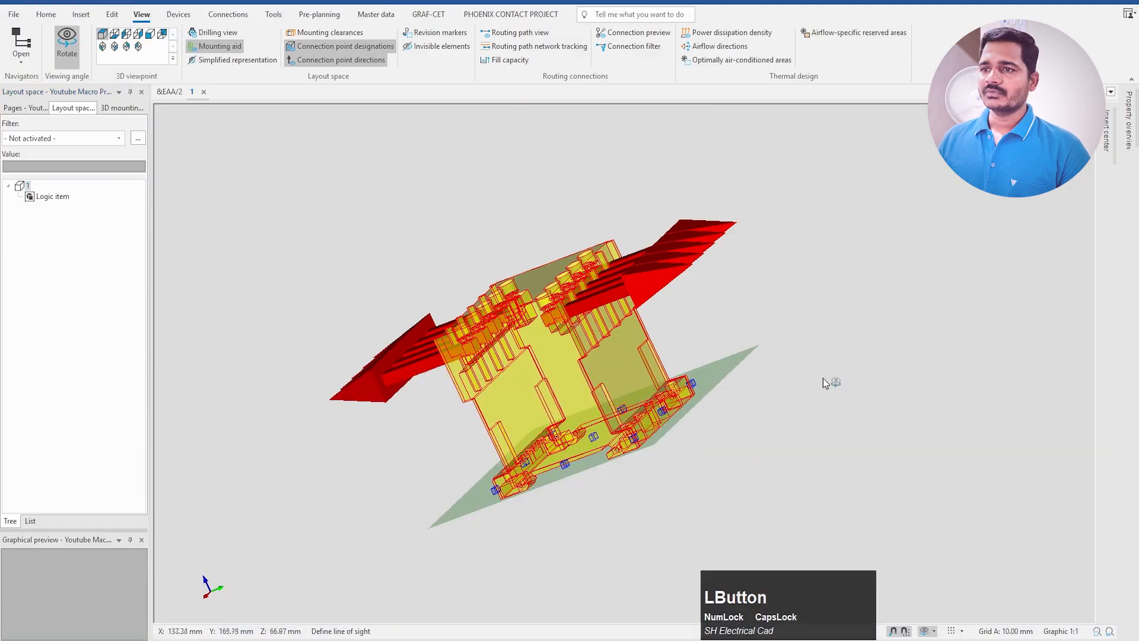
Step: Rename layout space 1 as LP1K09004BD, reusing the designation from the clipboard history, and confirm its properties
right_click(17, 185)
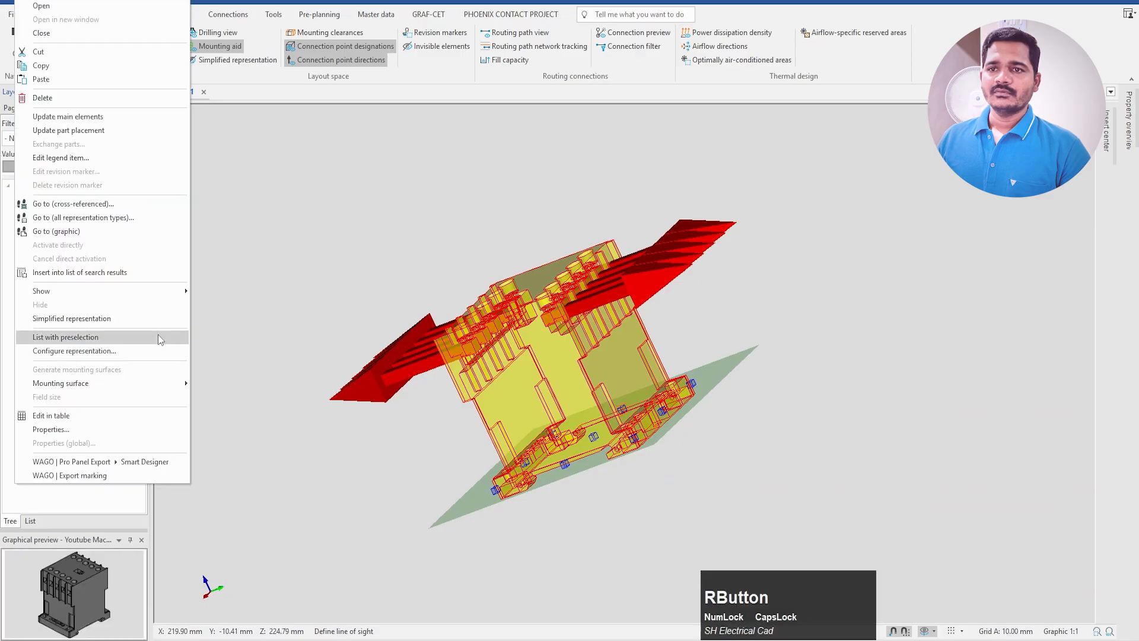
left_click(59, 426)
left_click(399, 181)
type("15.00 mm")
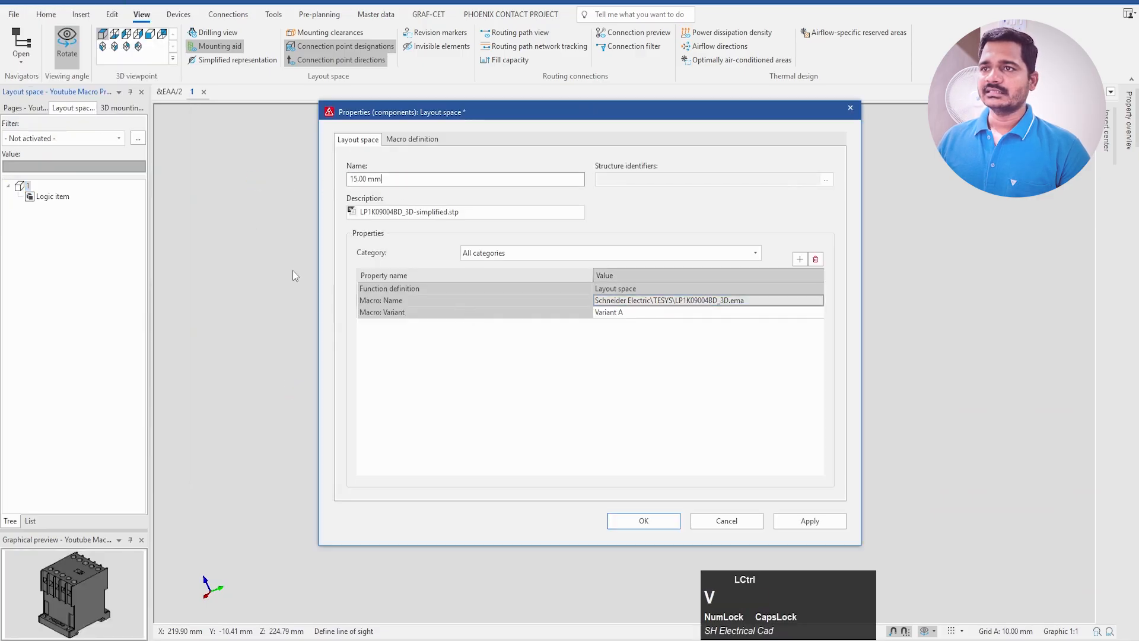
left_click(294, 175)
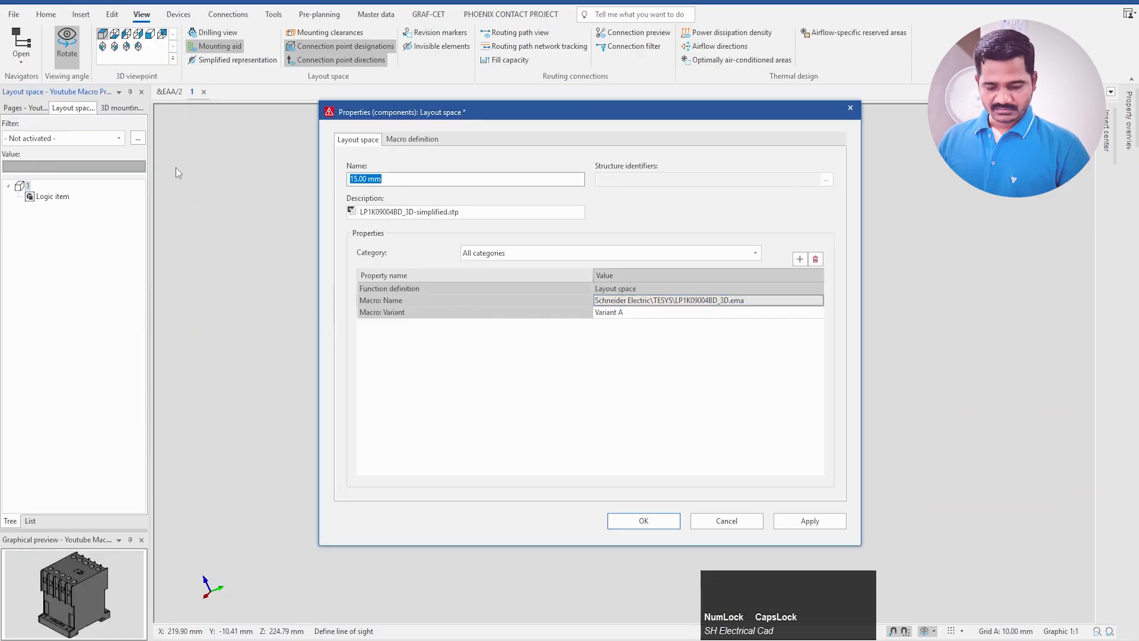
key("super+v")
scroll(451, 385, "down", 10)
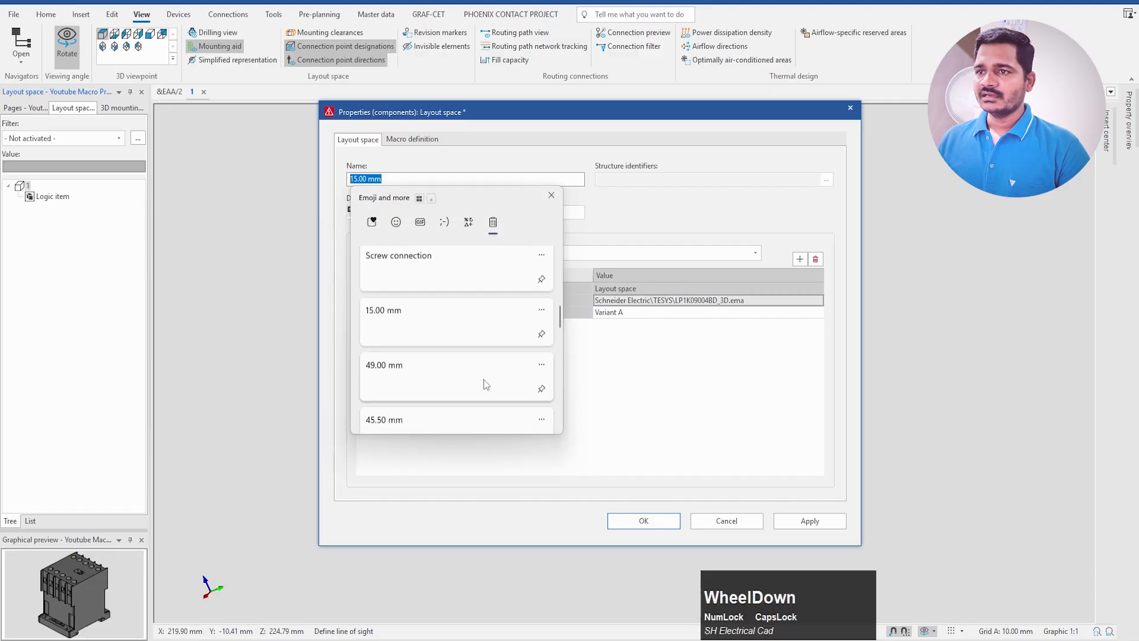
scroll(484, 388, "down", 5)
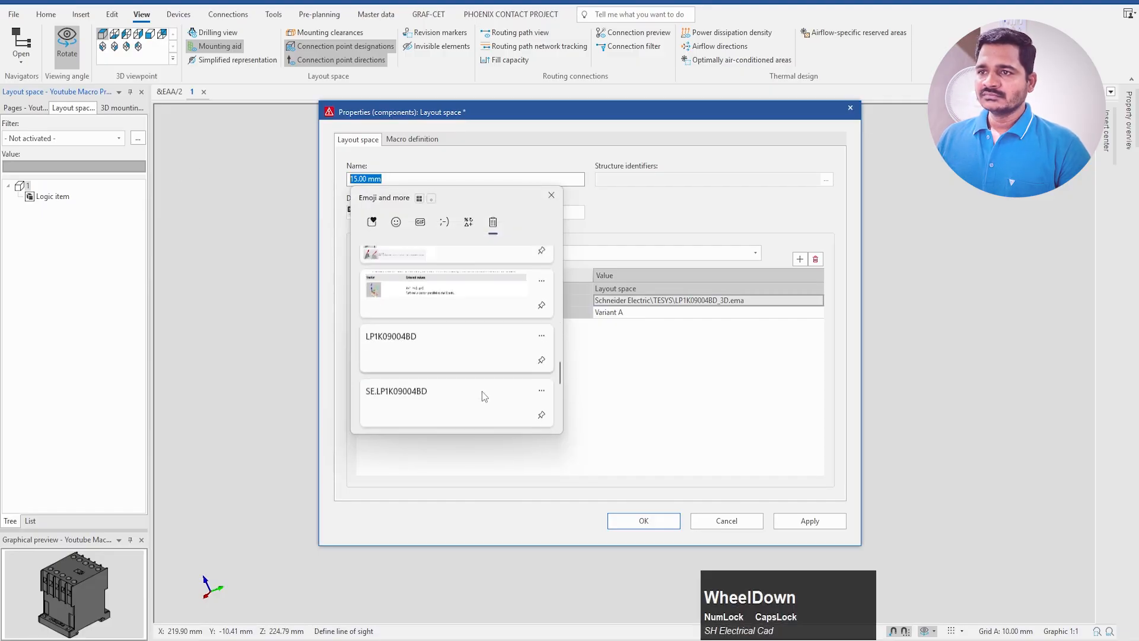
scroll(484, 391, "up", 1)
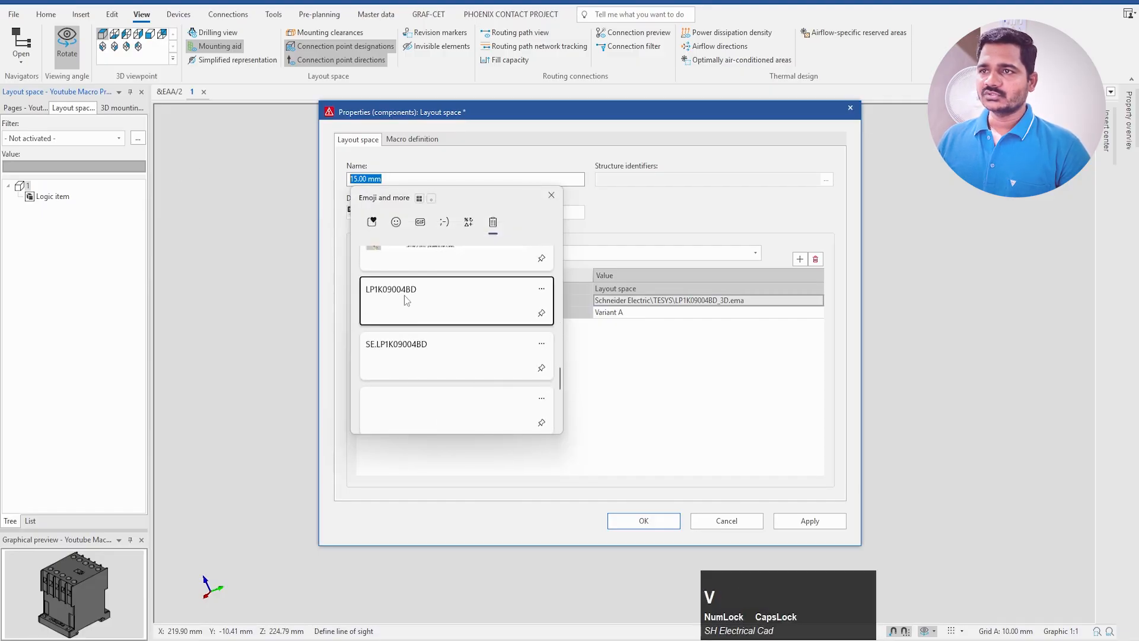
left_click(427, 300)
left_click(649, 520)
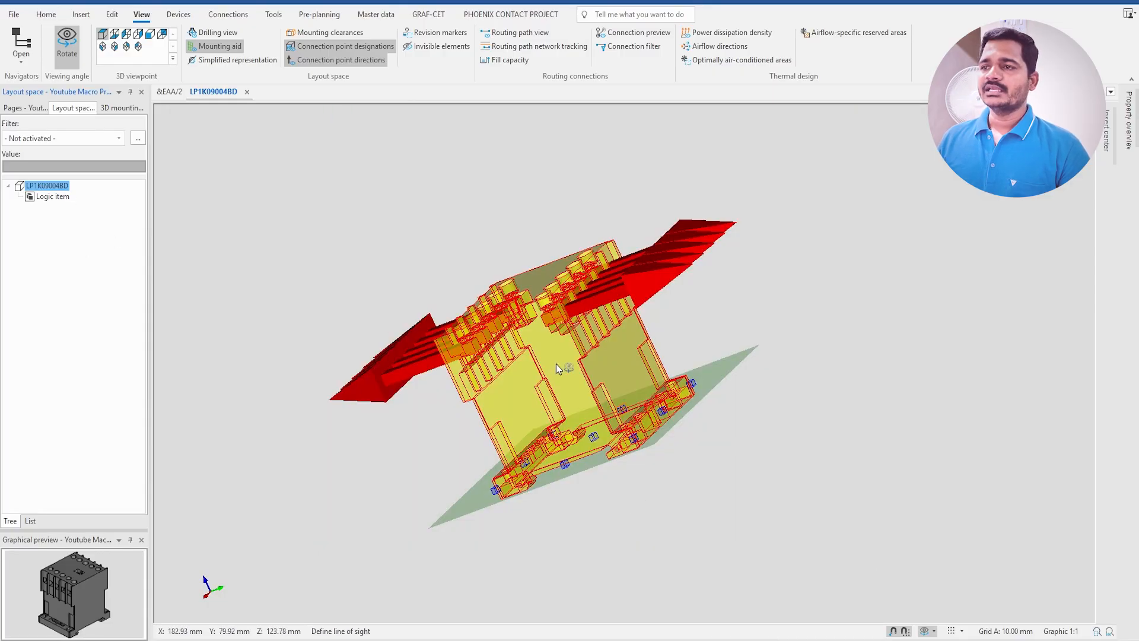
Step: Automatically generate the macro from layout space LP1K09004BD, overwriting existing macros and without applying it to the entire project
scroll(557, 365, "down", 2)
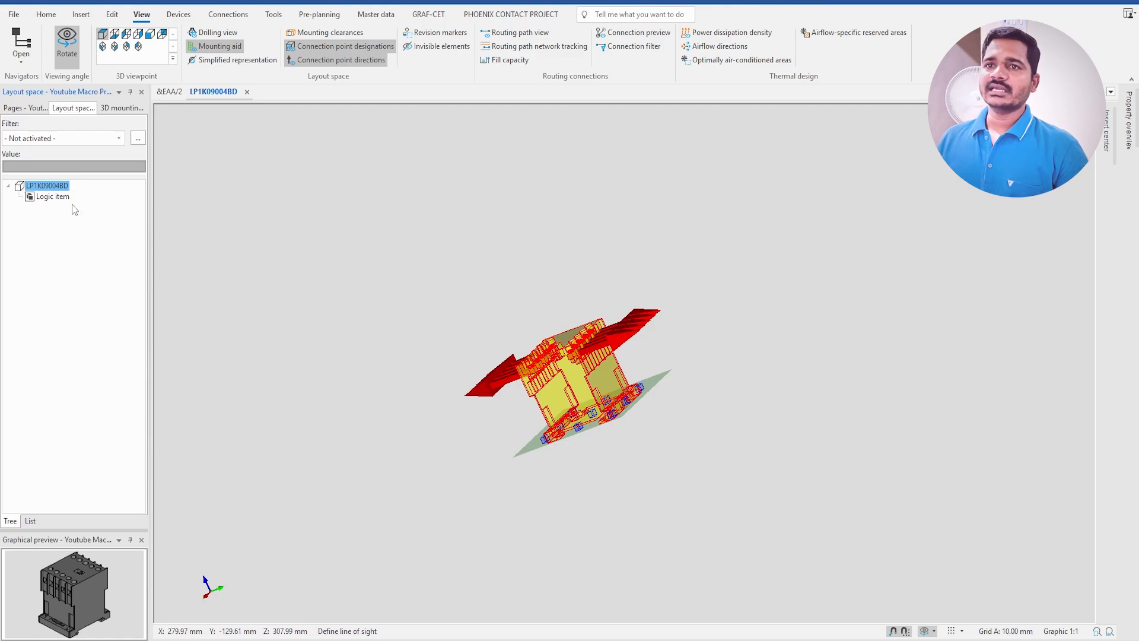
left_click(43, 186)
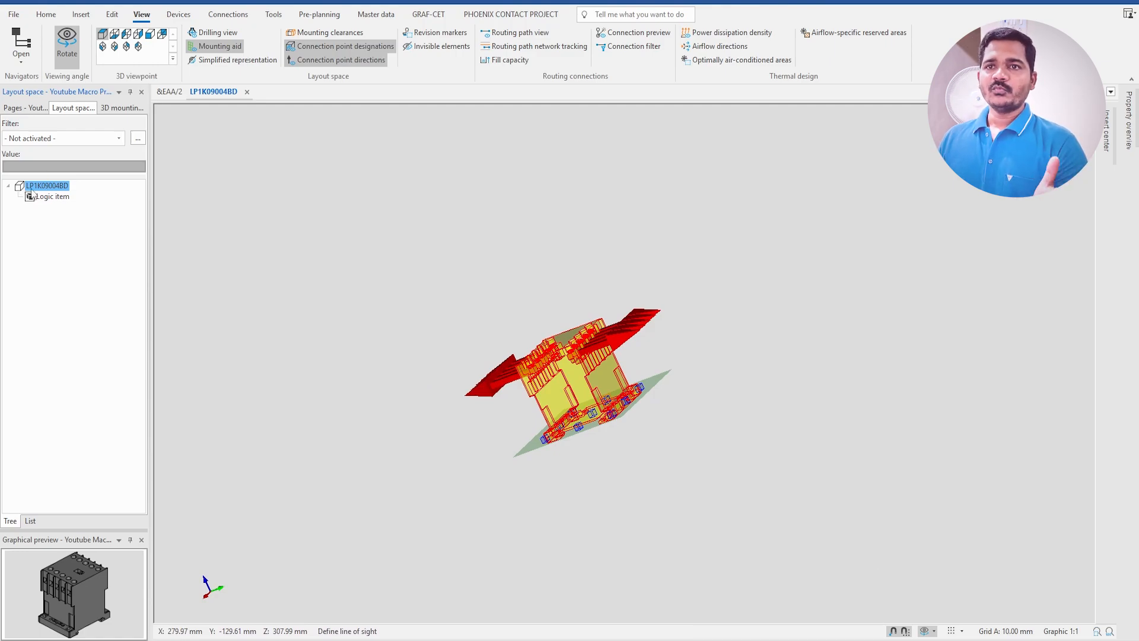
left_click(363, 16)
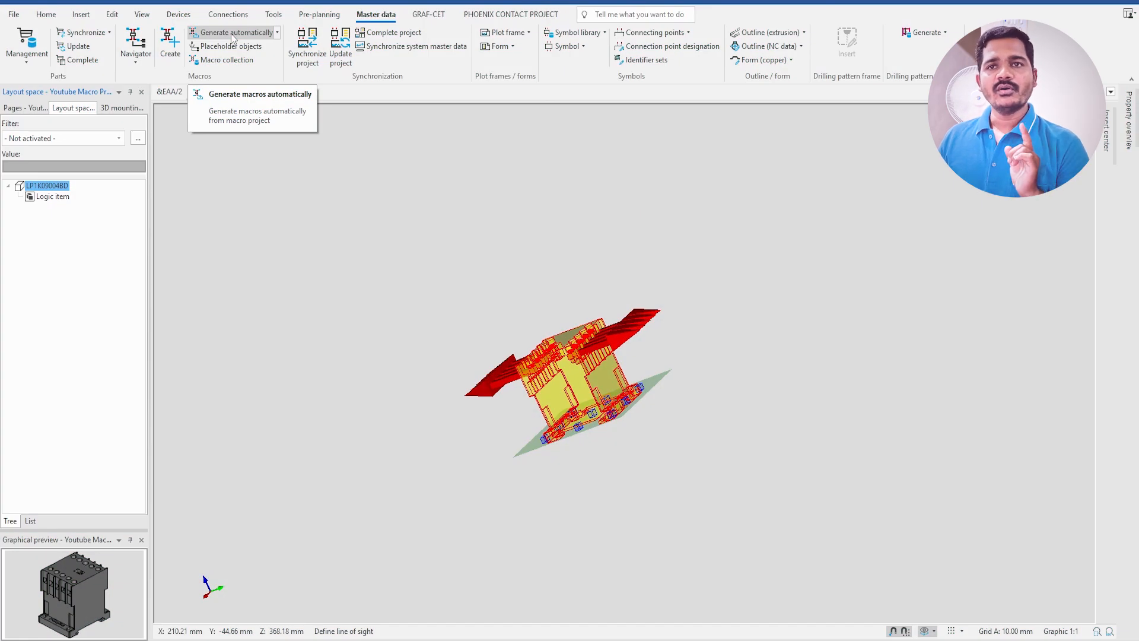
left_click(233, 37)
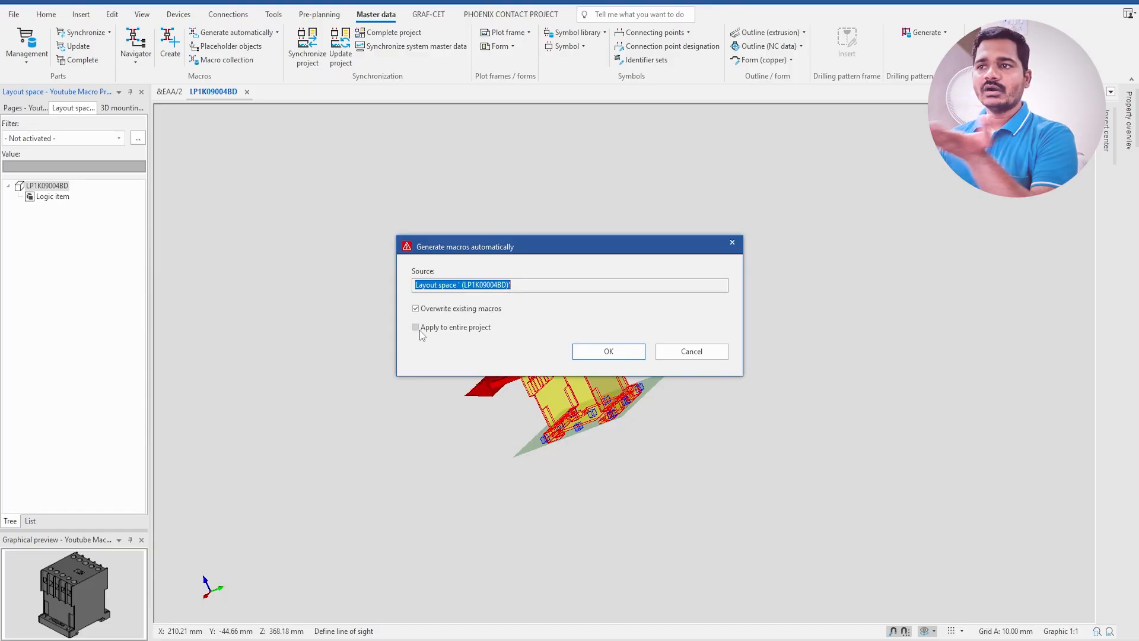
left_click(464, 333)
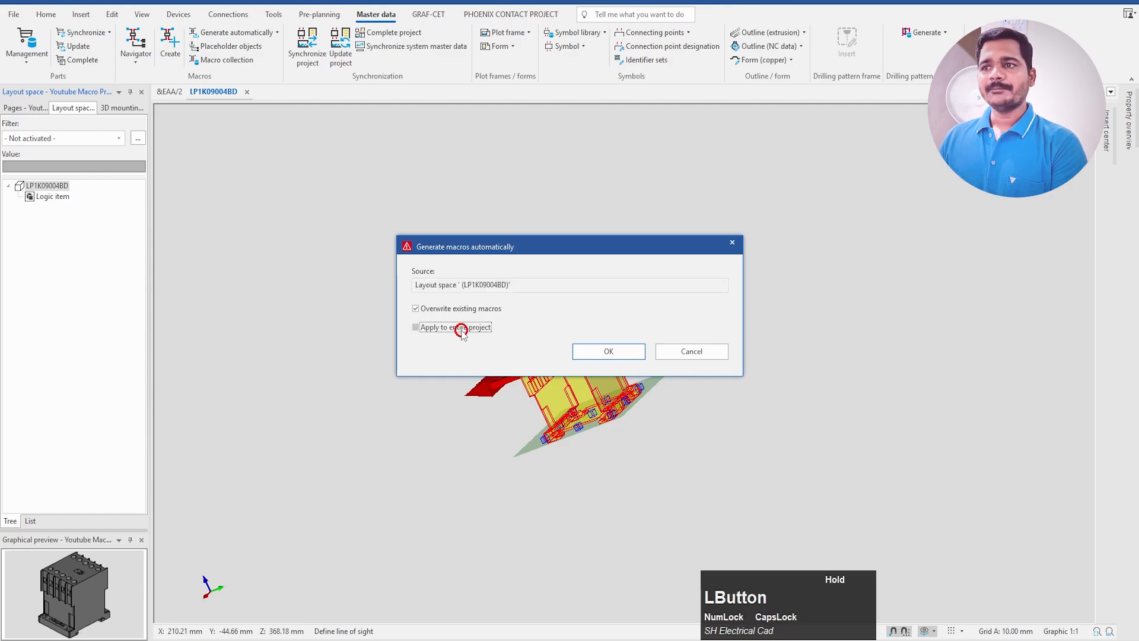
left_click(416, 327)
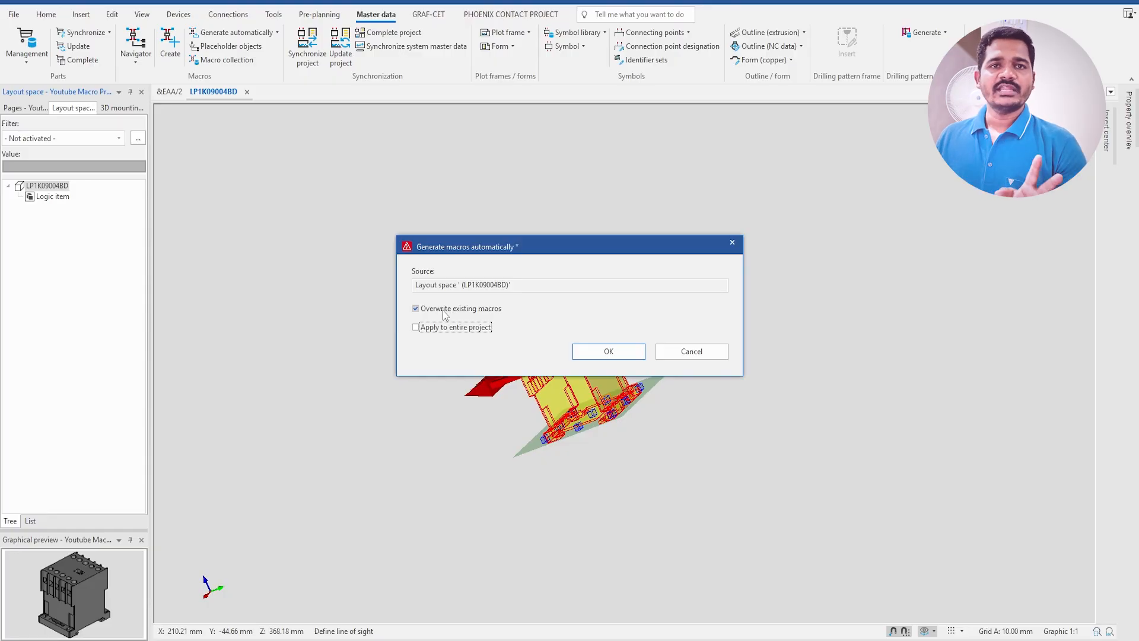
left_click(605, 353)
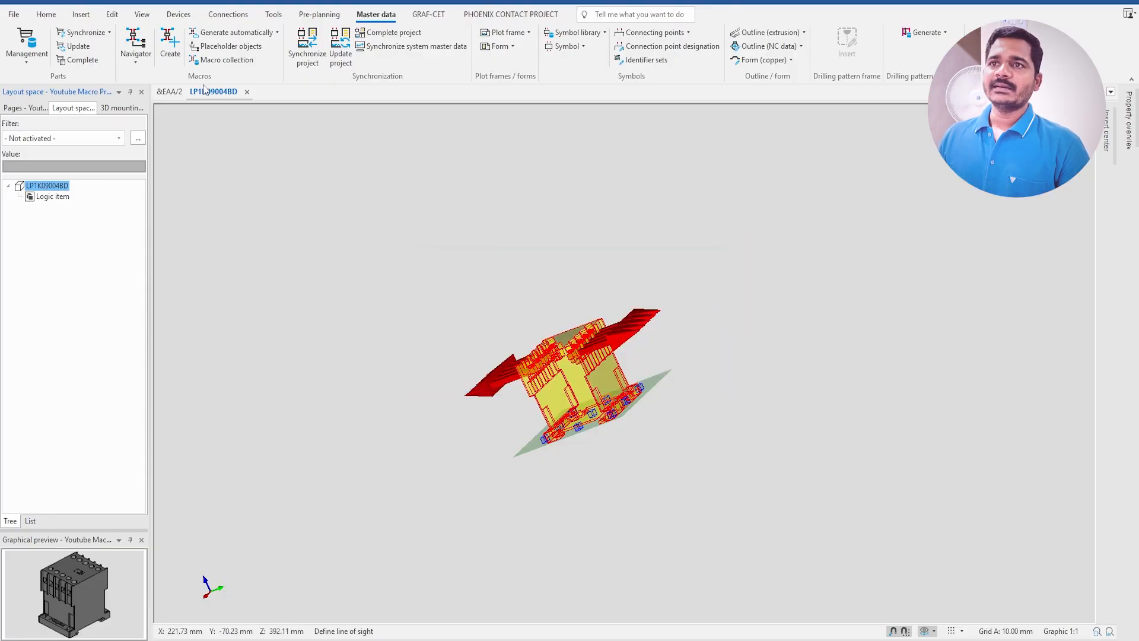
Step: Check the Insert center's Schneider Electric > TESYS folder of window macros for the generated 3D macro, and return to layout space LP1K09004BD
left_click(214, 61)
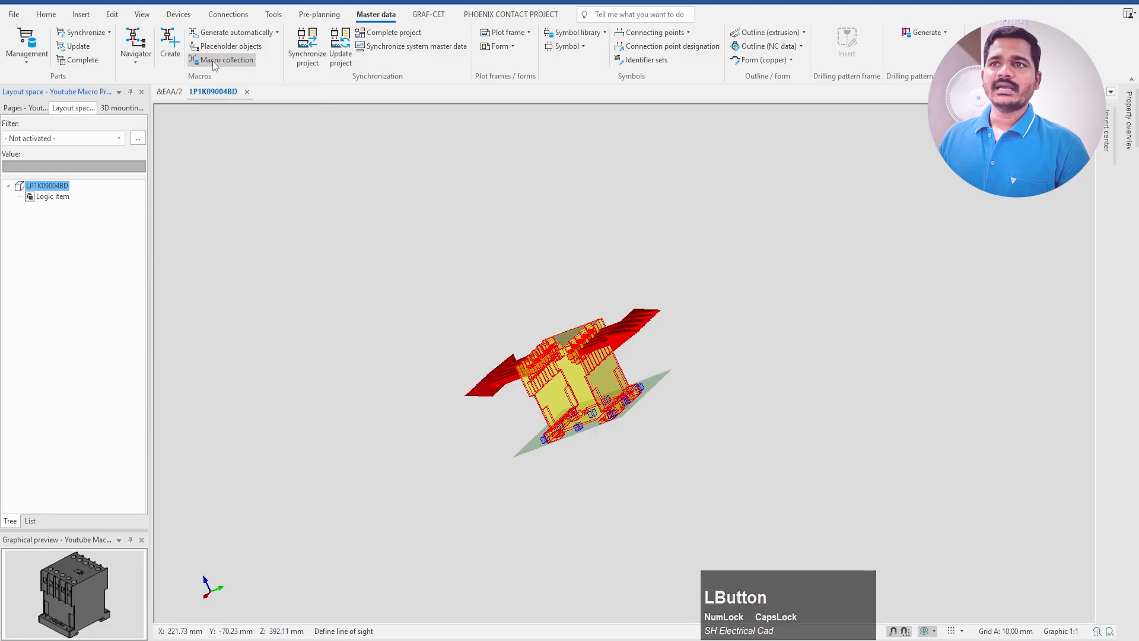
left_click(1108, 126)
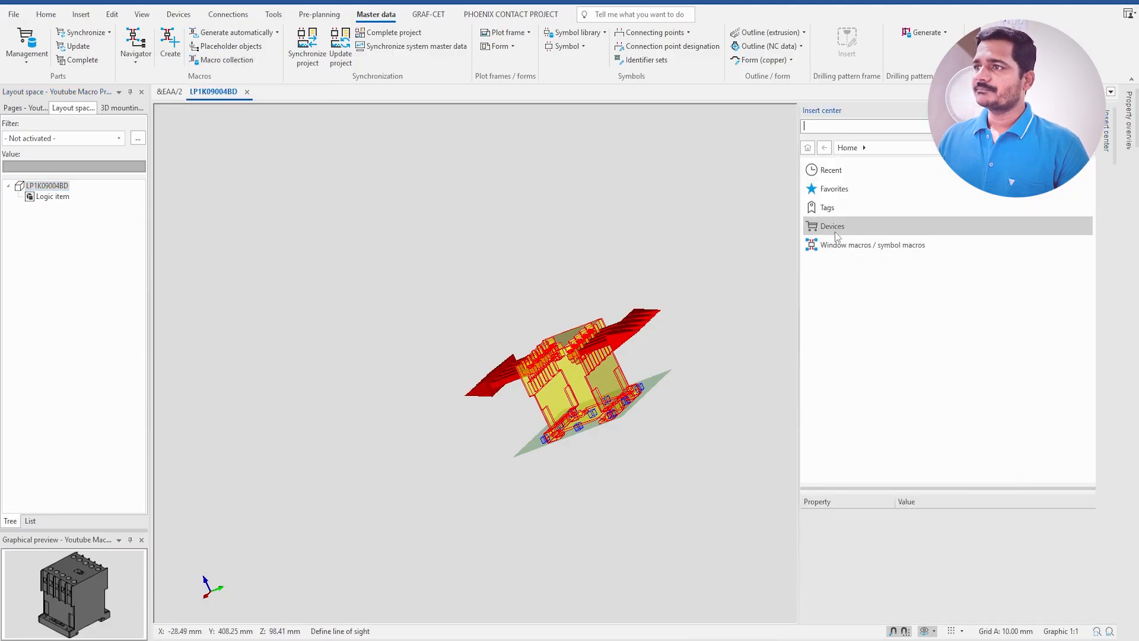
left_click(831, 244)
left_click(889, 273)
scroll(854, 356, "down", 3)
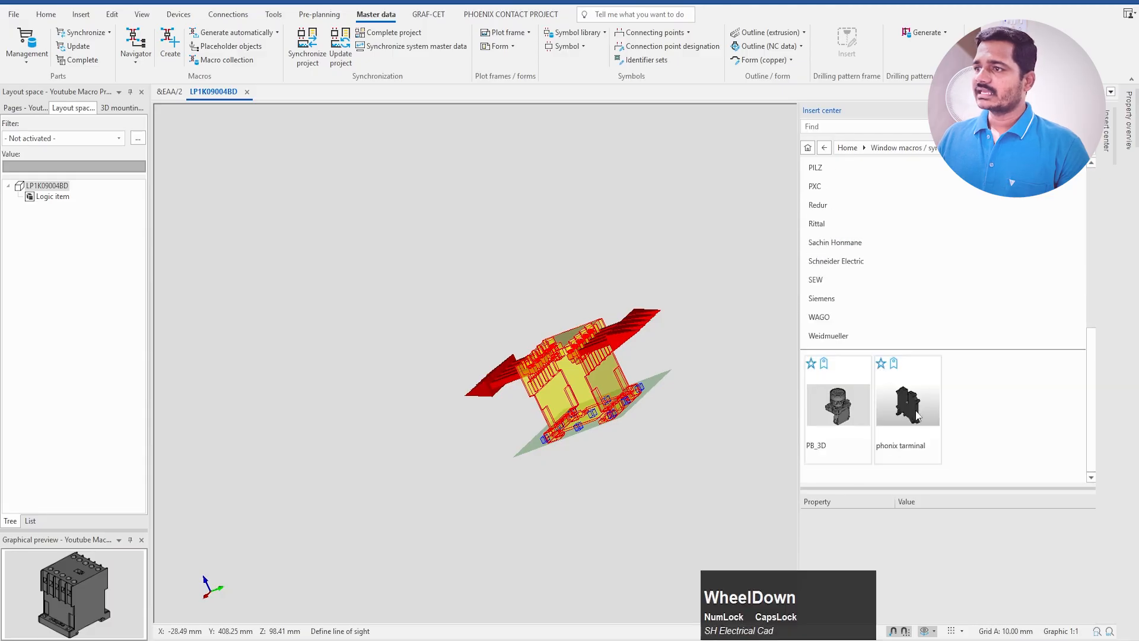
left_click(837, 274)
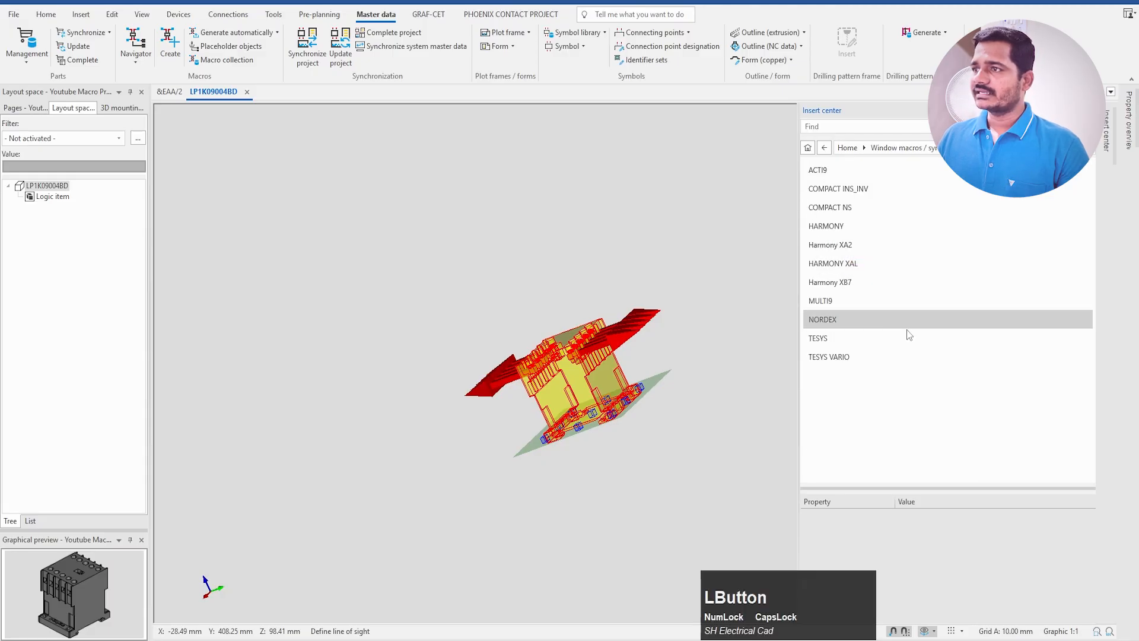
left_click(818, 357)
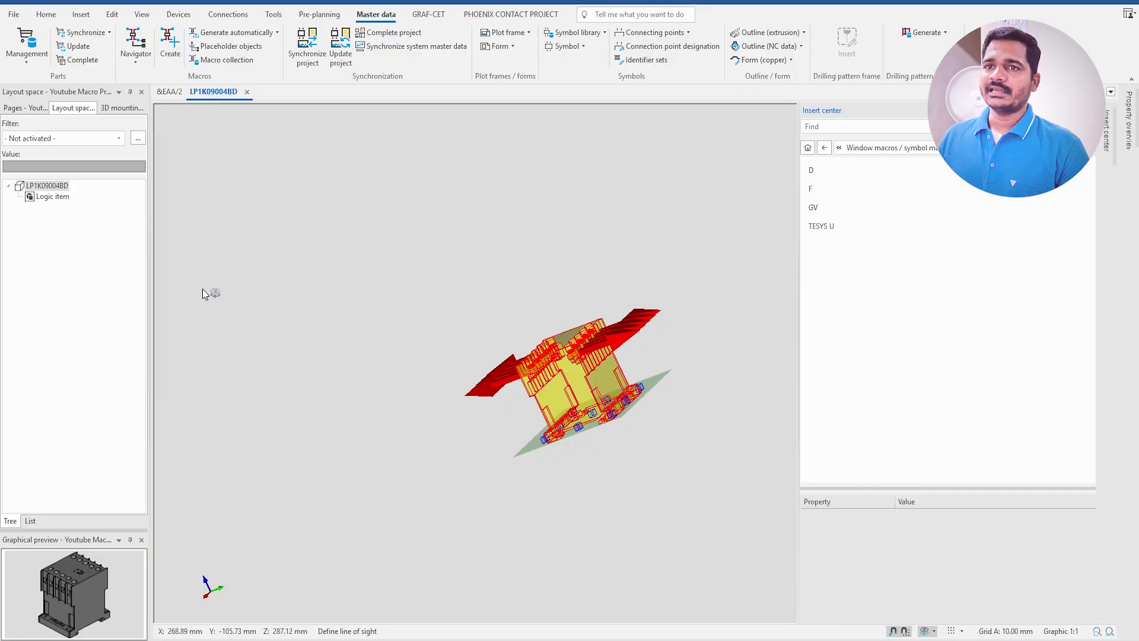
left_click(44, 189)
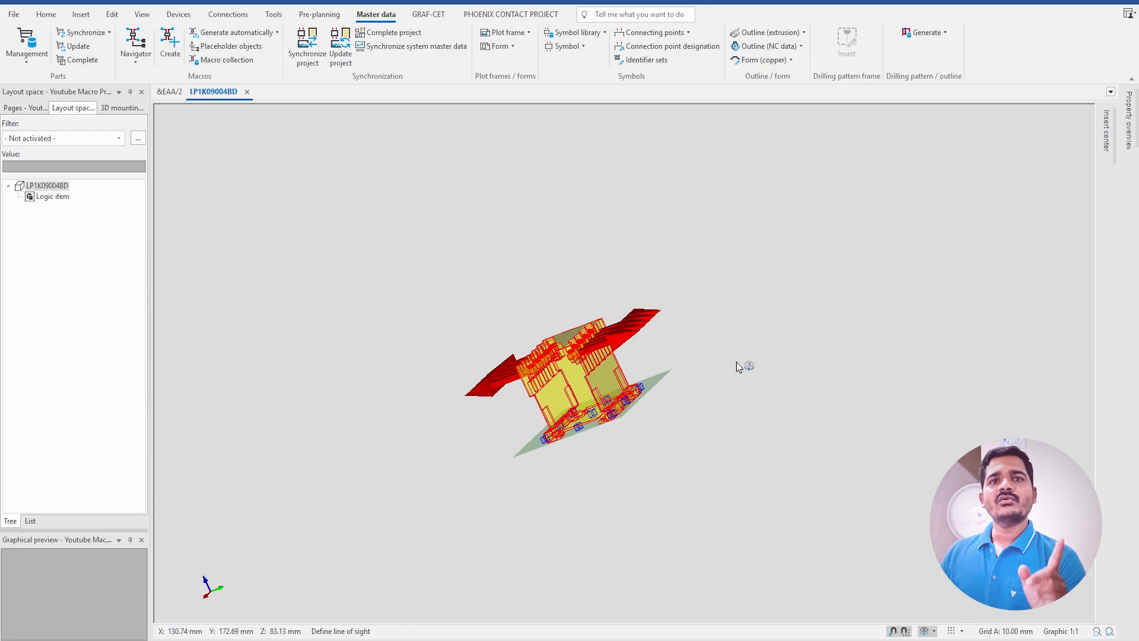
Step: Find LP1K09004BD_3D under Schneider Electric > TESYS in the Insert center and preview its placement in the layout space
left_click(1108, 145)
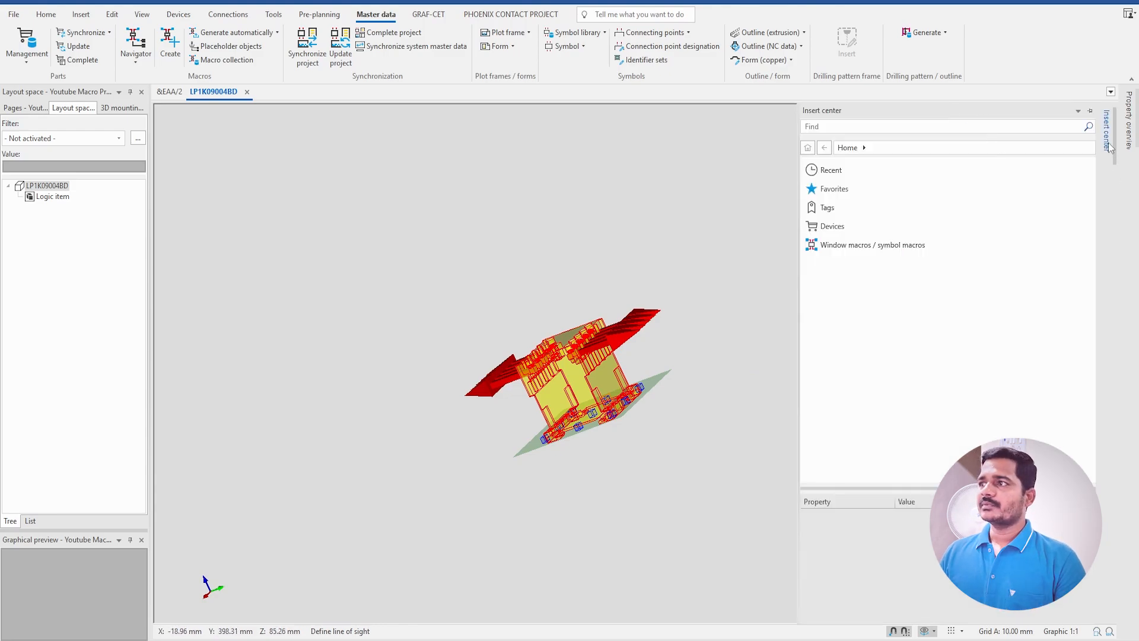
left_click(841, 245)
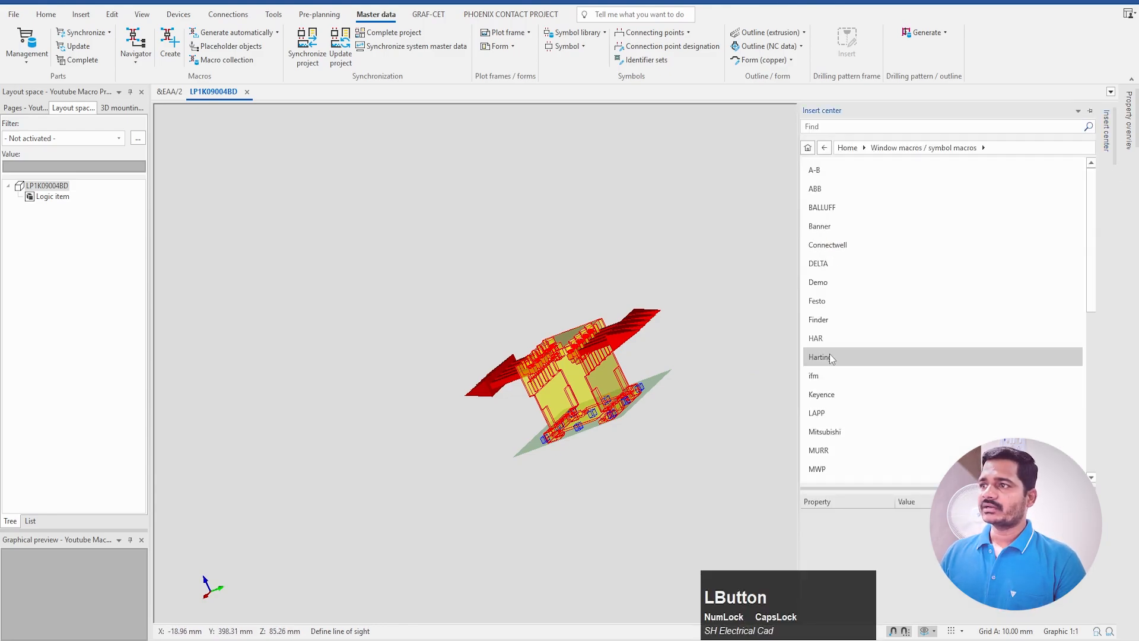
scroll(904, 375, "down", 5)
scroll(905, 375, "down", 2)
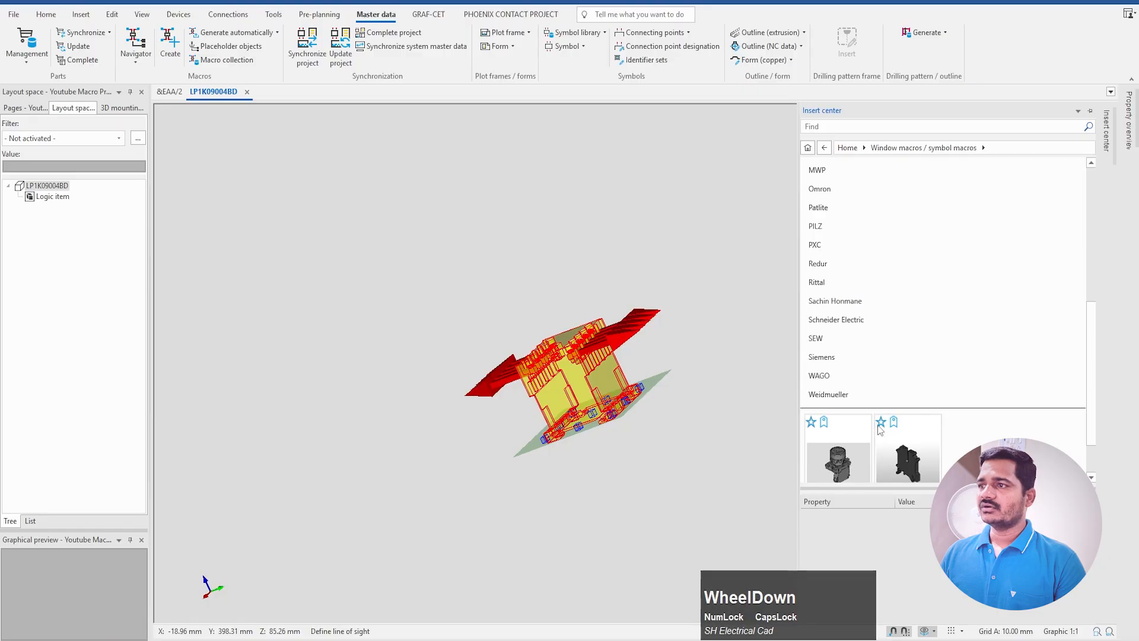
left_click(846, 321)
left_click(840, 338)
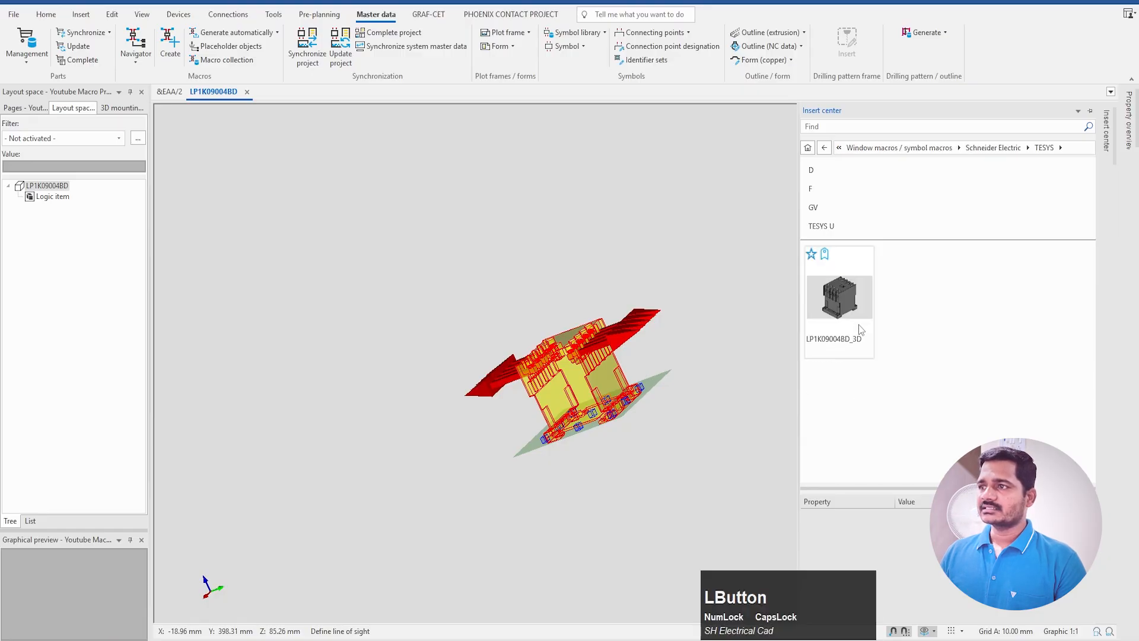
double_click(852, 314)
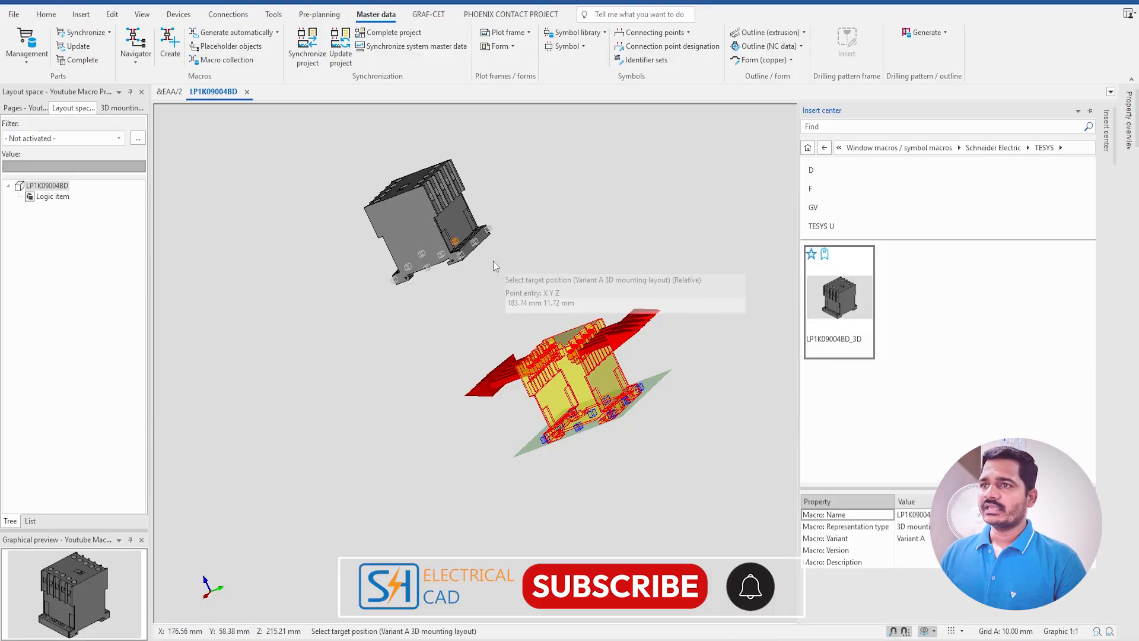
left_click(451, 287)
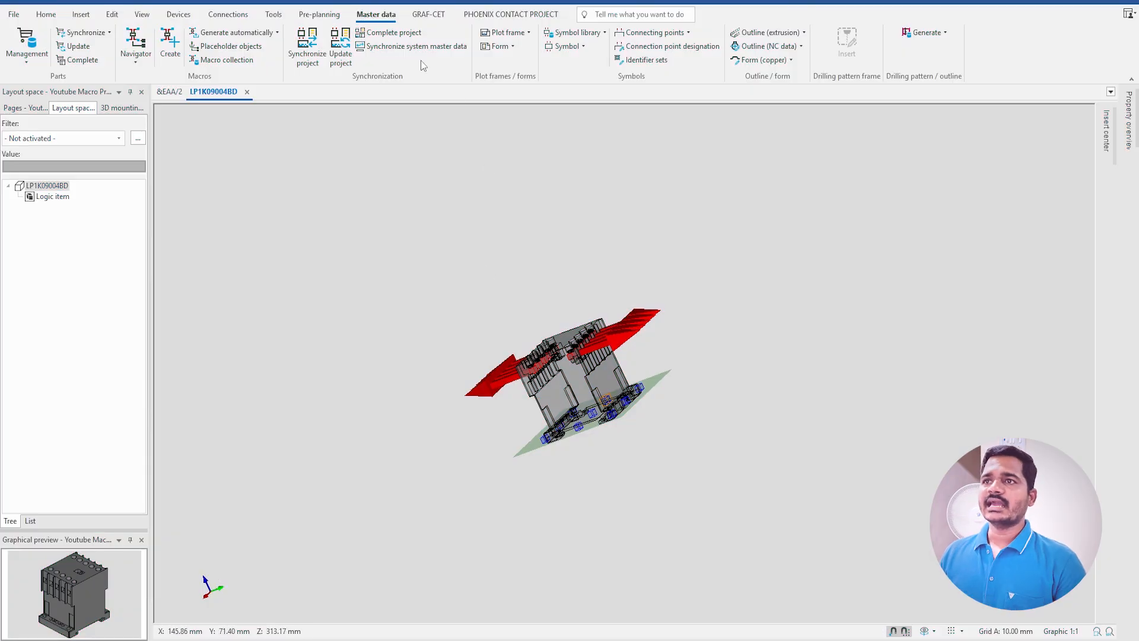
Step: Open parts management and expand the parts tree to Electrical engineering > Component
left_click(386, 20)
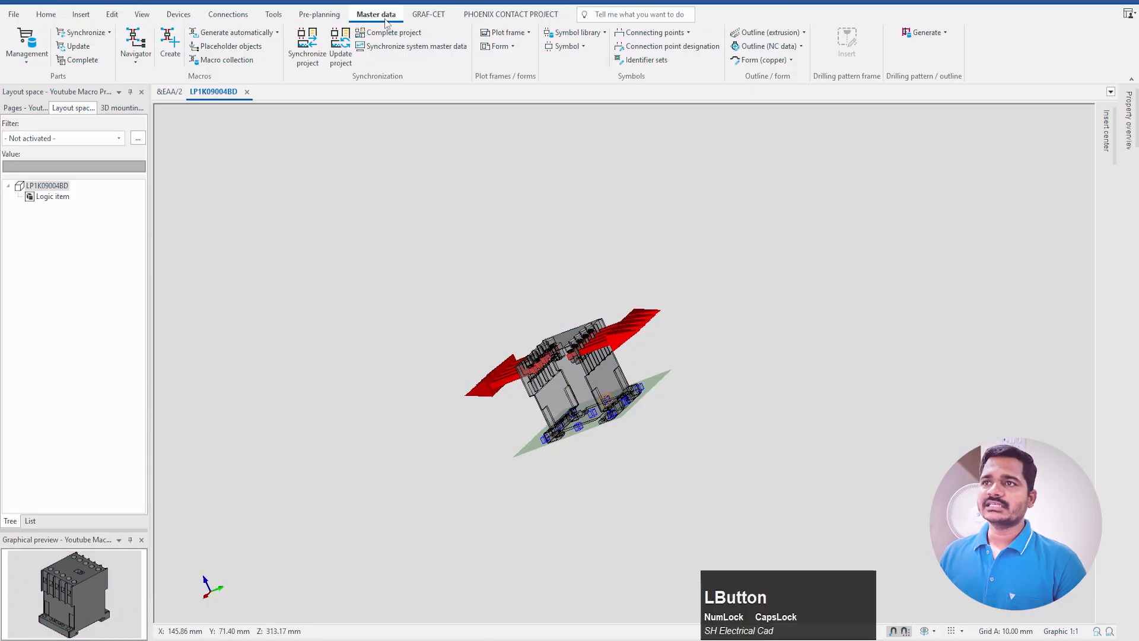
left_click(25, 39)
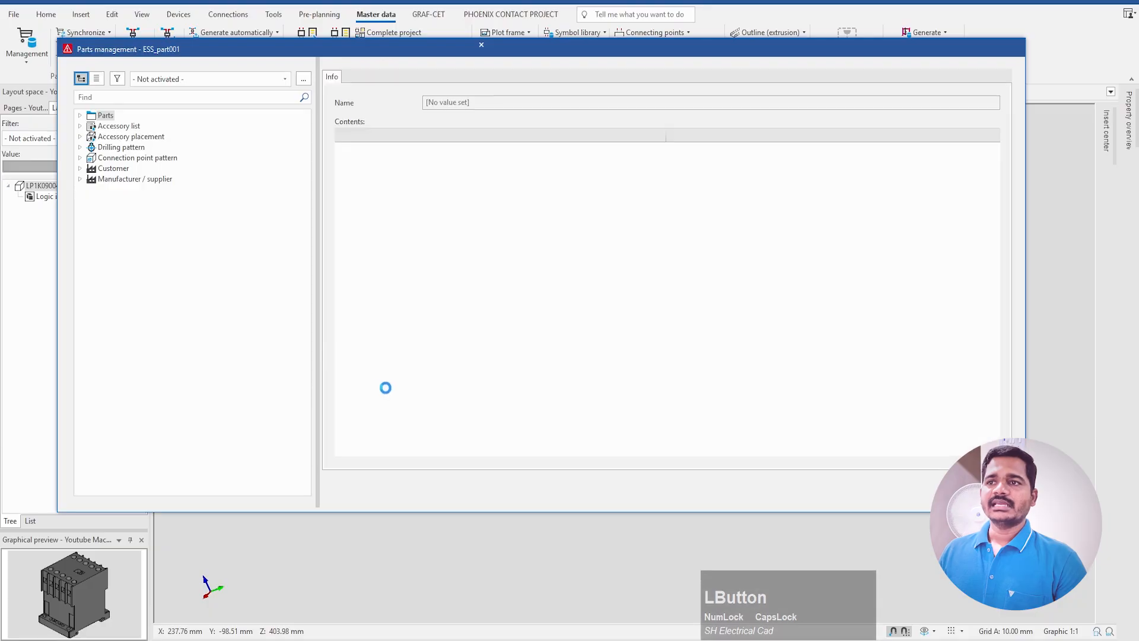
left_click(83, 115)
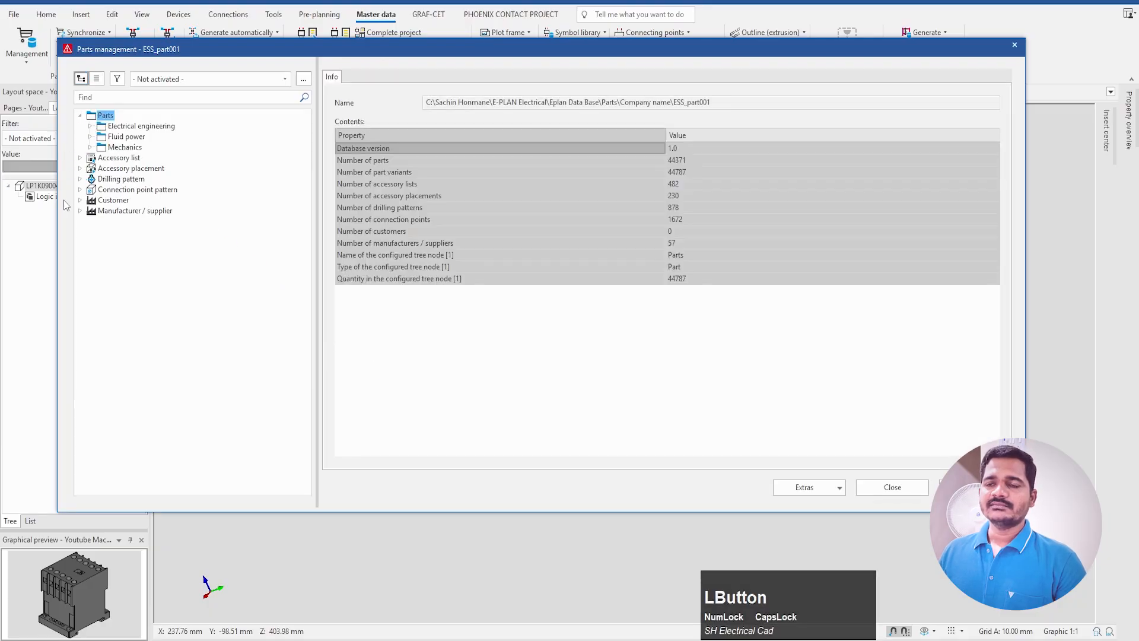
left_click(90, 127)
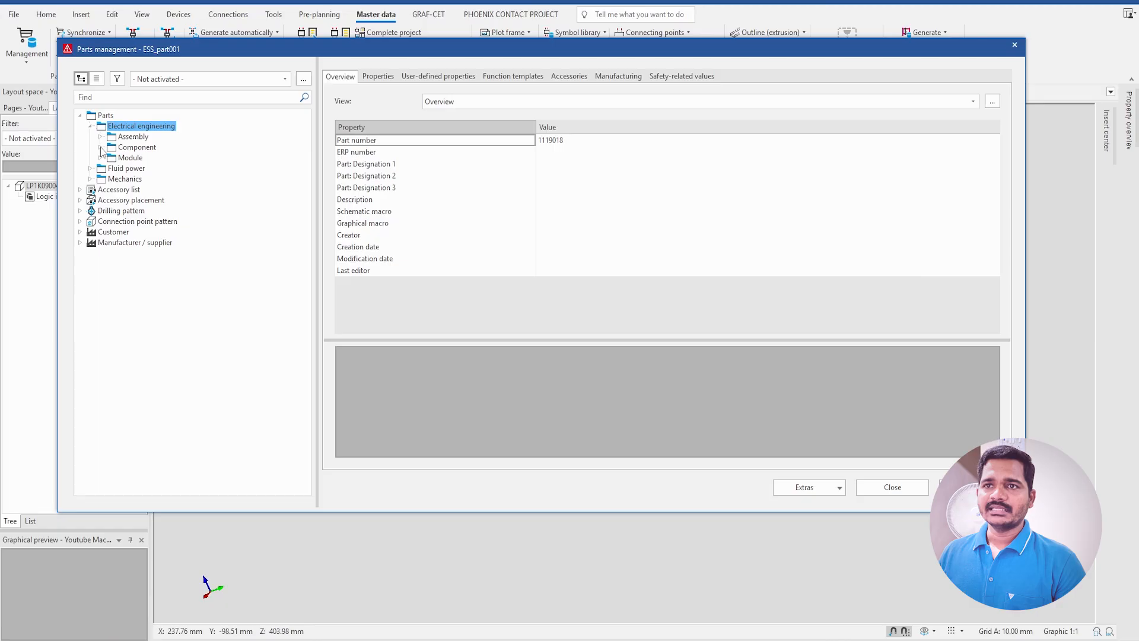
left_click(101, 149)
scroll(202, 378, "down", 3)
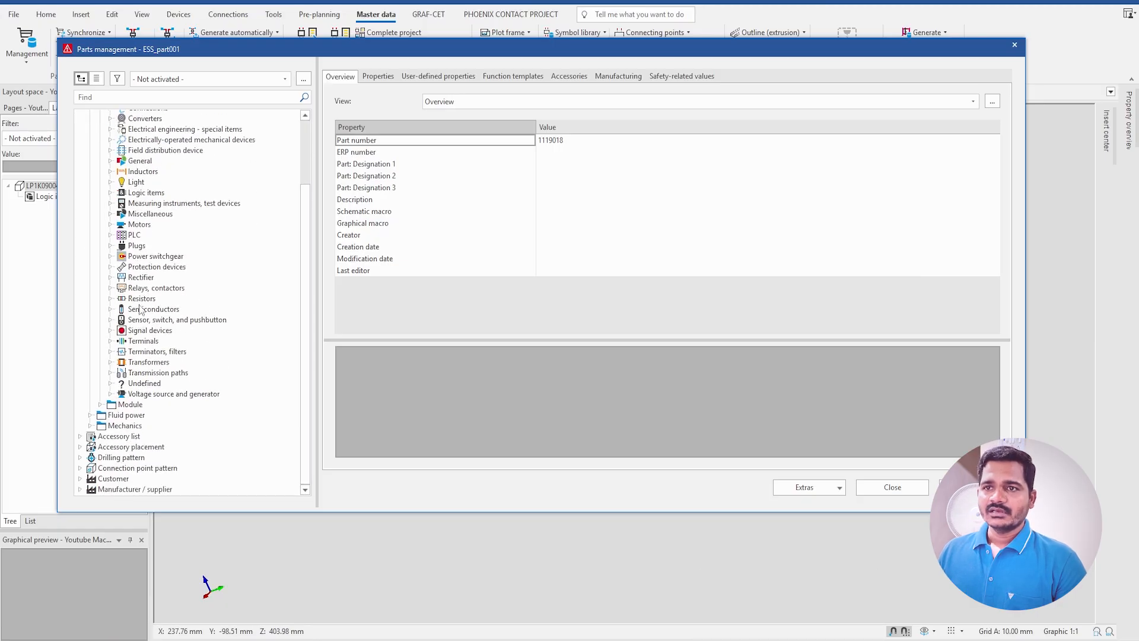
Step: Select the part SE.LP1K09004BD under Relays, contactors > Contactors > SE
left_click(145, 289)
left_click(110, 289)
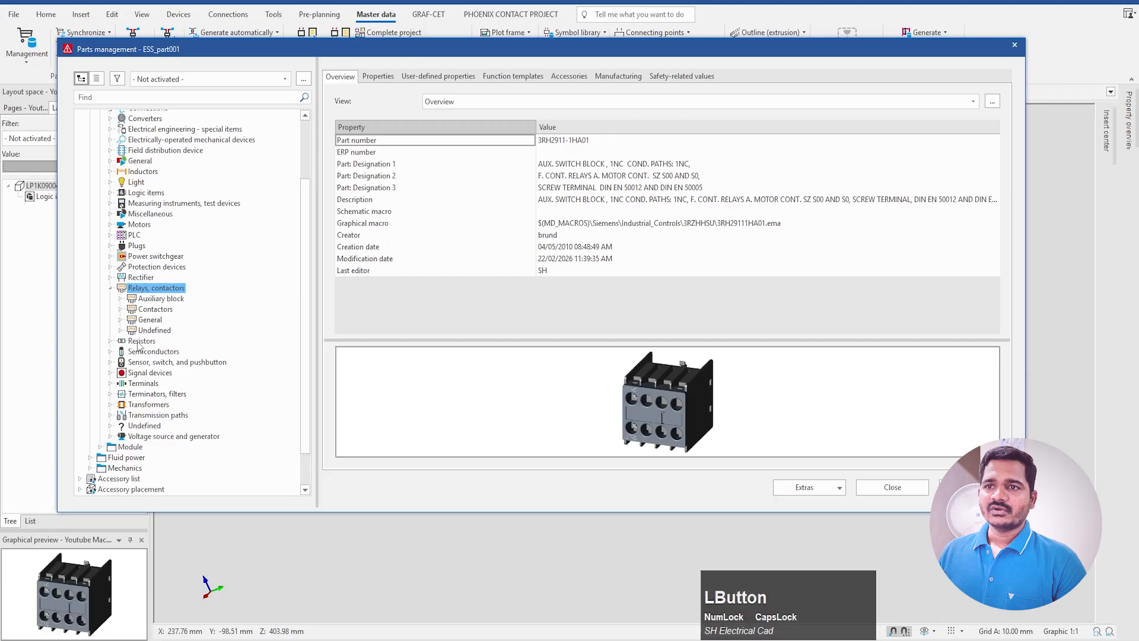
left_click(156, 309)
left_click(120, 309)
left_click(146, 341)
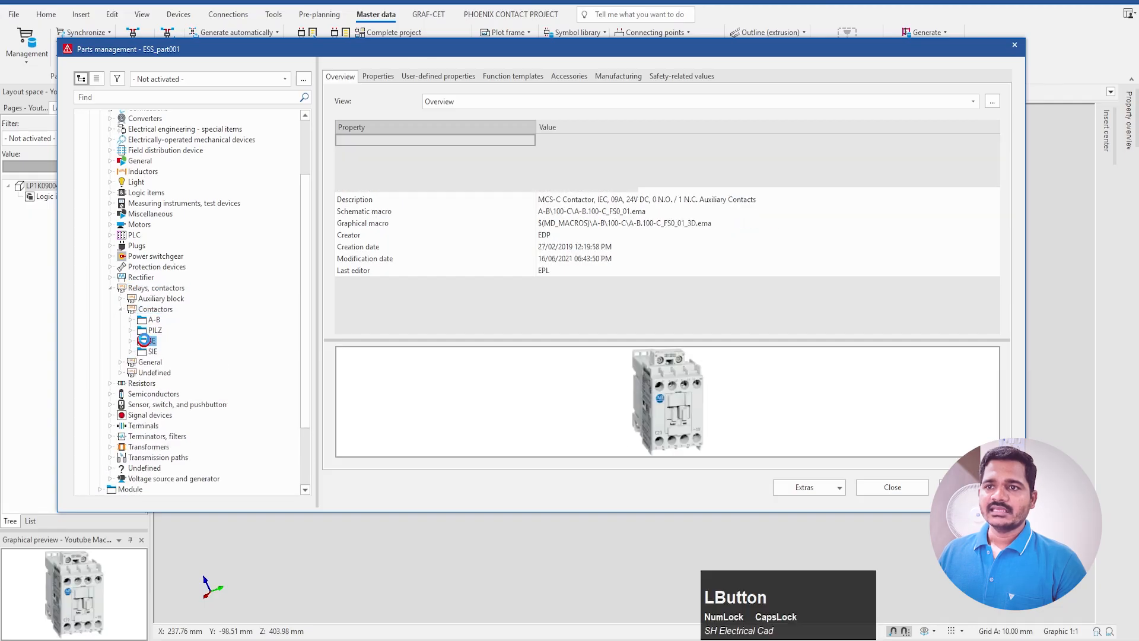
left_click(131, 341)
left_click(226, 384)
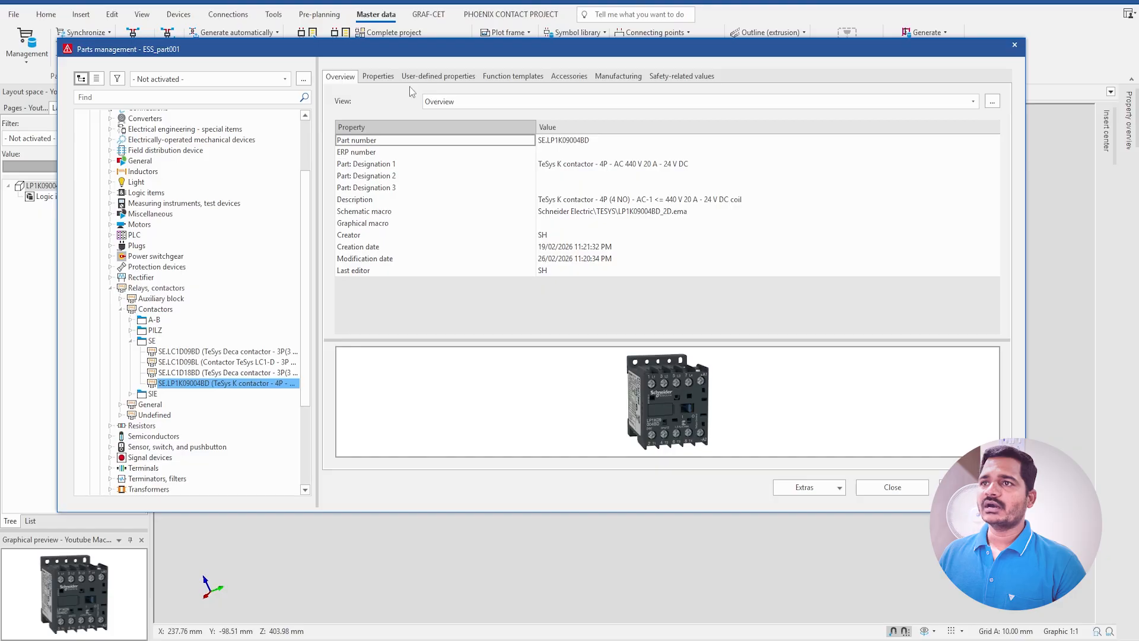
Step: Show the part's properties in the Macro view and examine its schematic macro and graphical macro entries
left_click(378, 77)
left_click(451, 103)
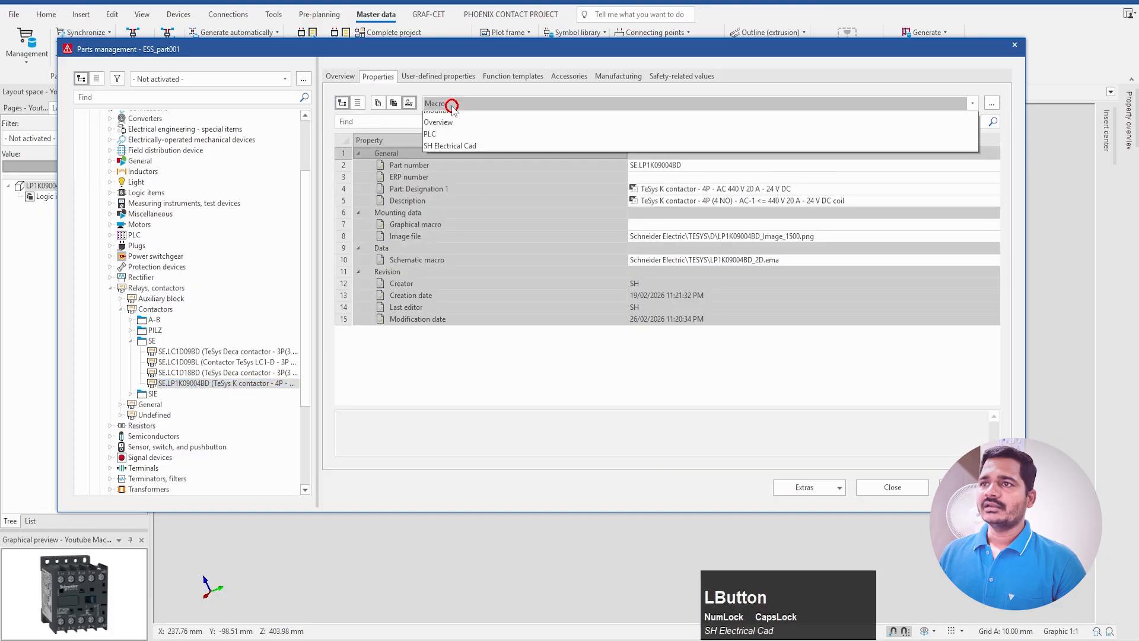
left_click(442, 129)
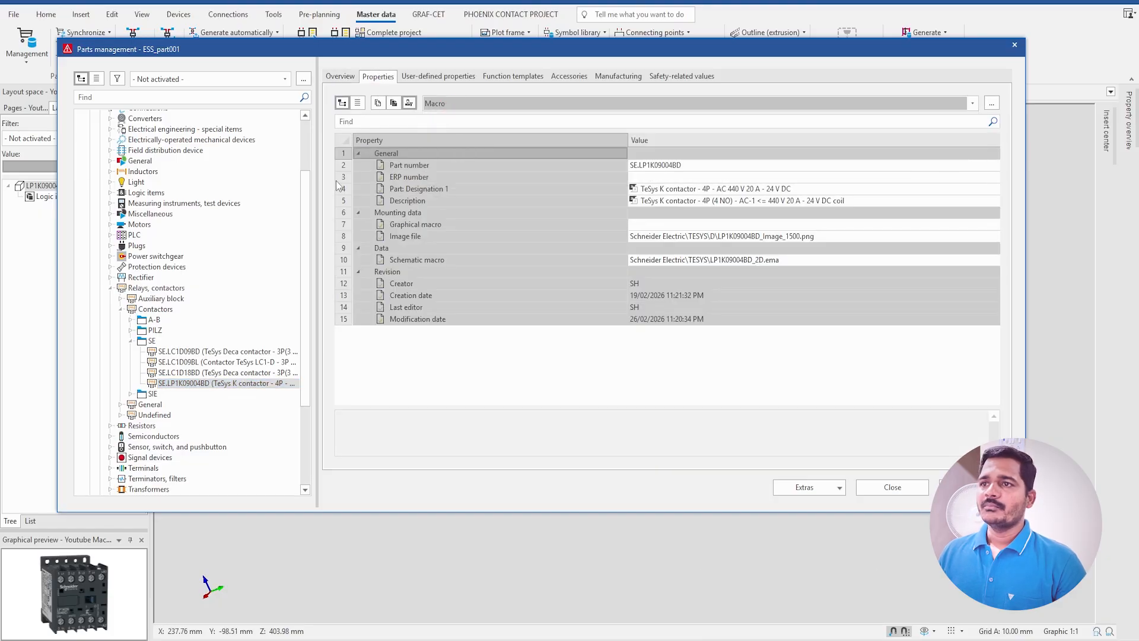
left_click(417, 260)
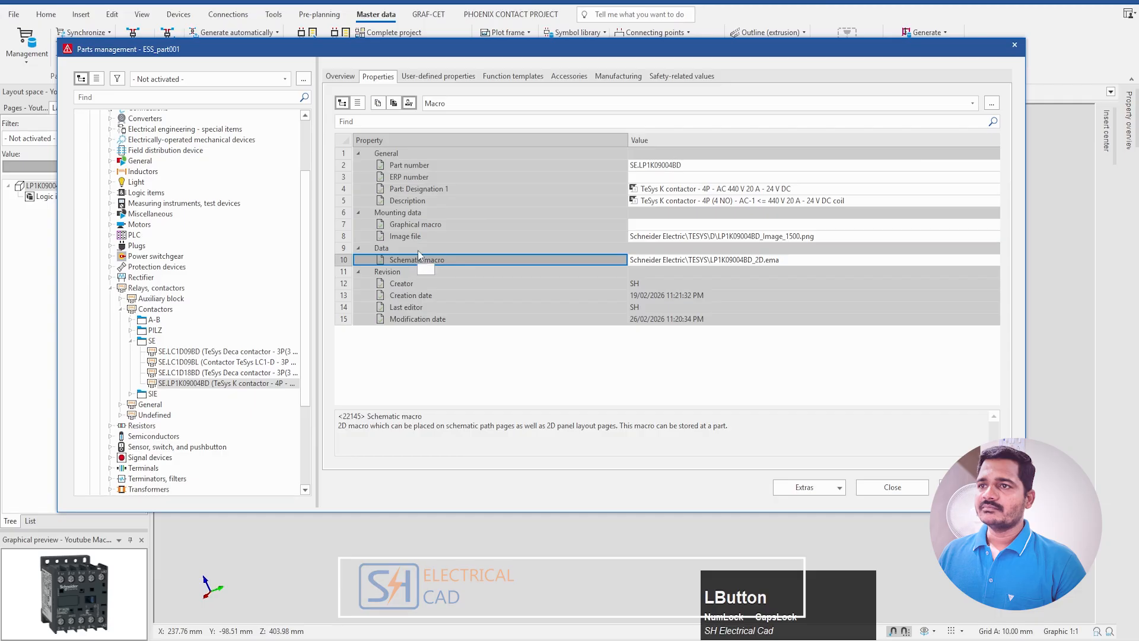
left_click(418, 225)
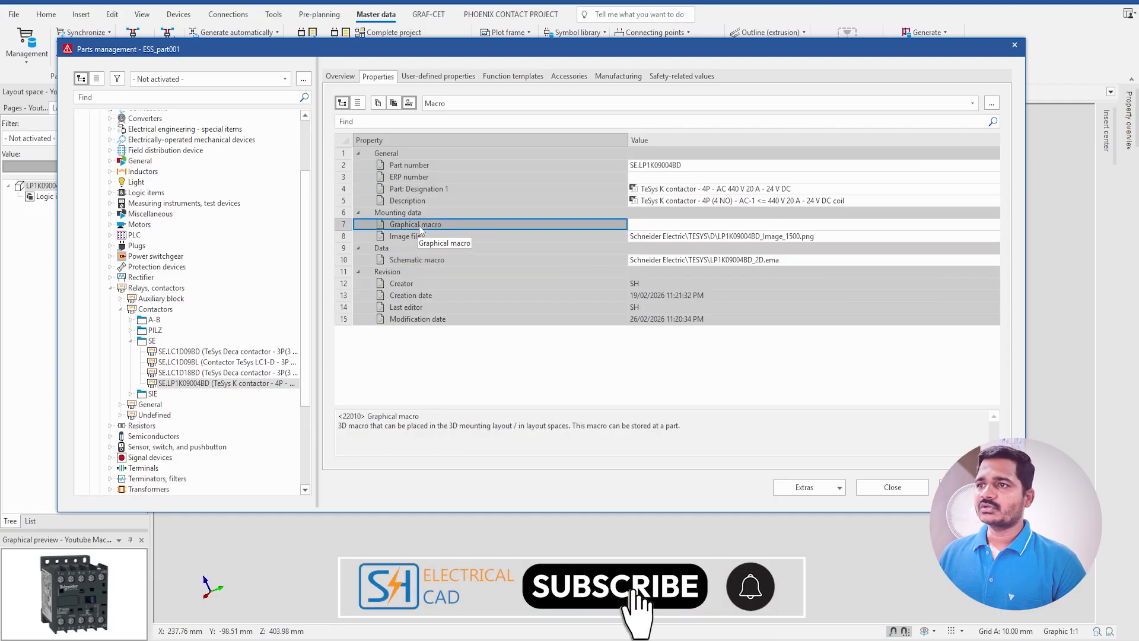
Step: Assign LP1K09004BD_3D.ema from the Schneider Electric\TESYS folder as the part's graphical macro
mouse_move(996, 224)
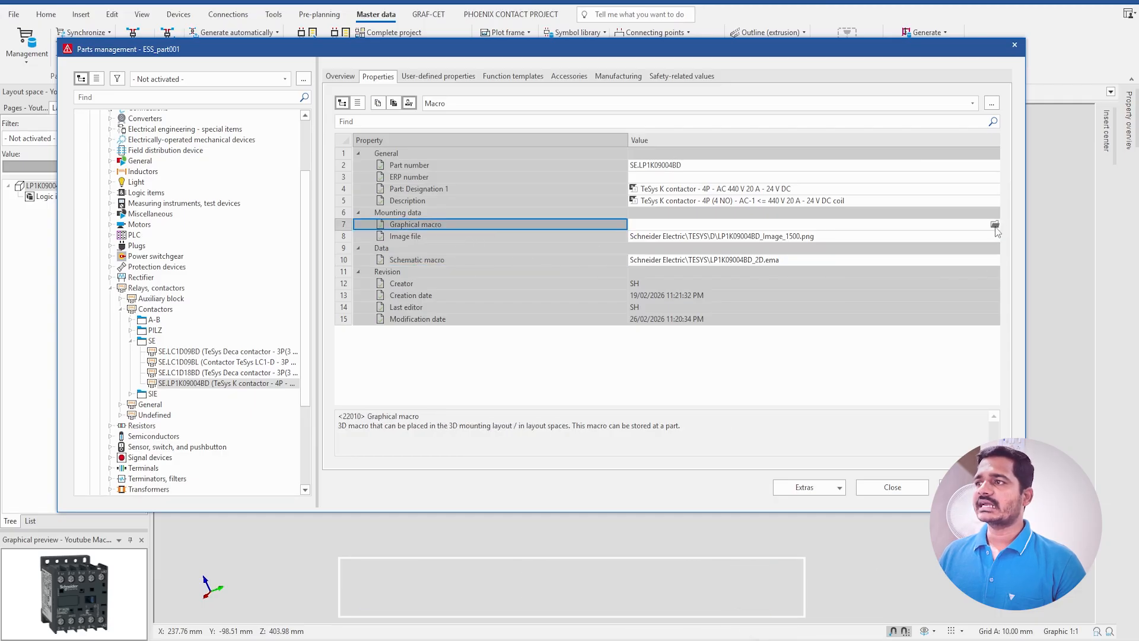
left_click(994, 225)
scroll(574, 401, "down", 7)
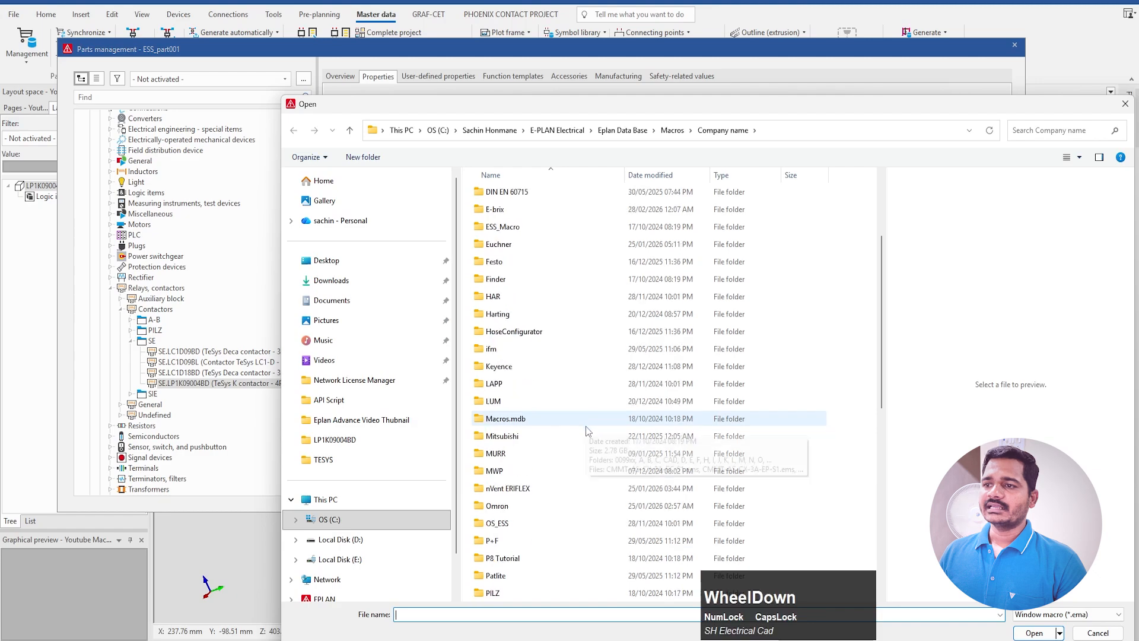
scroll(560, 572, "down", 4)
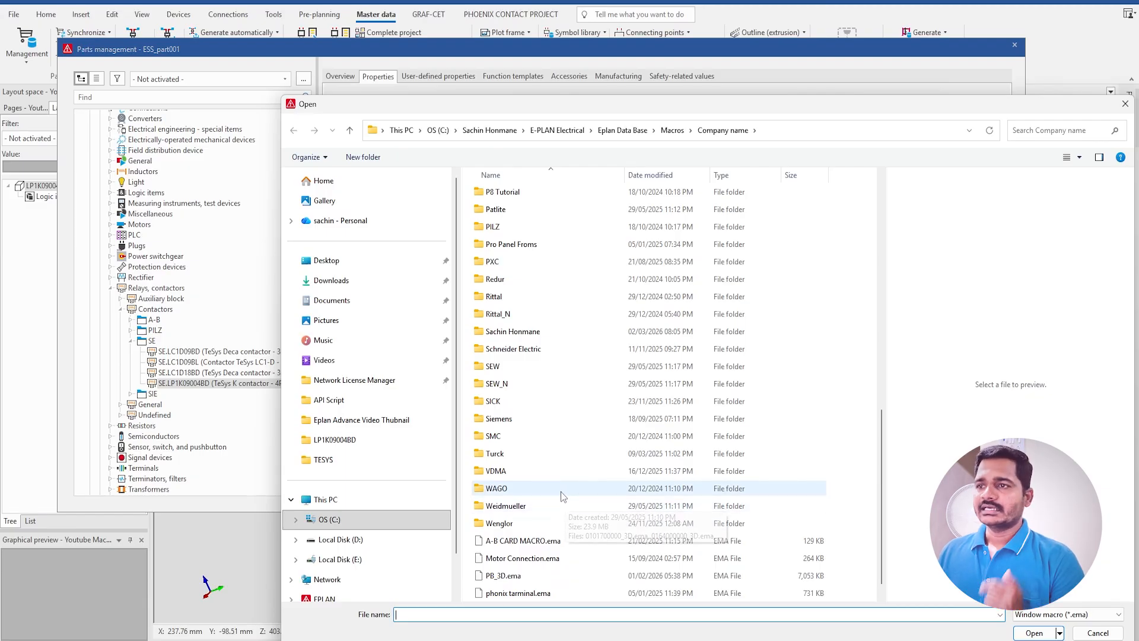
double_click(532, 350)
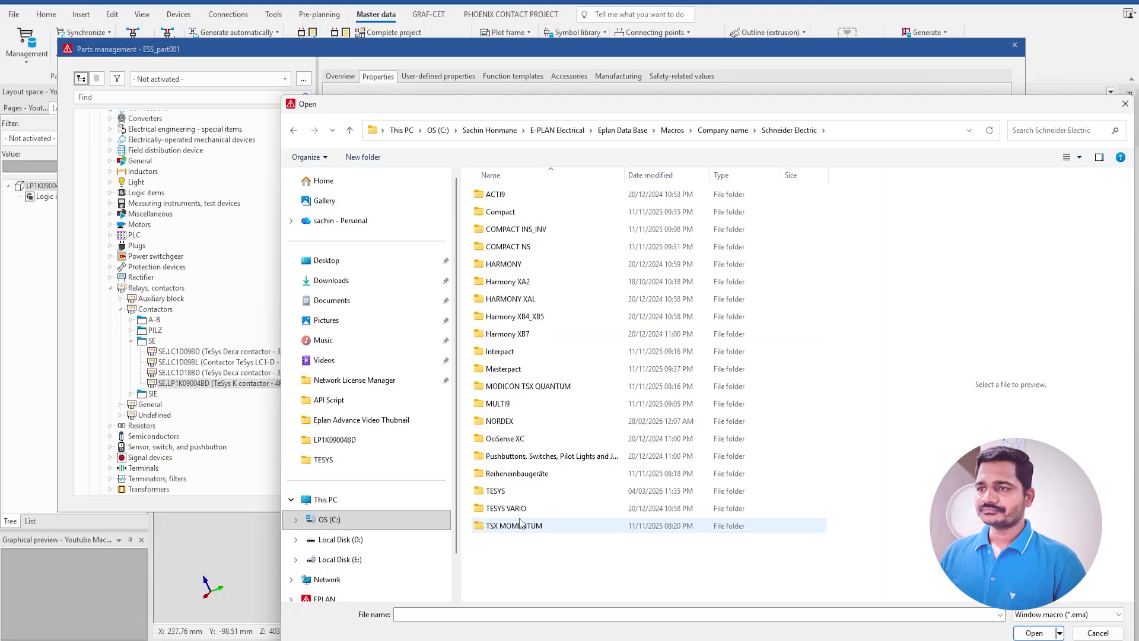
double_click(498, 491)
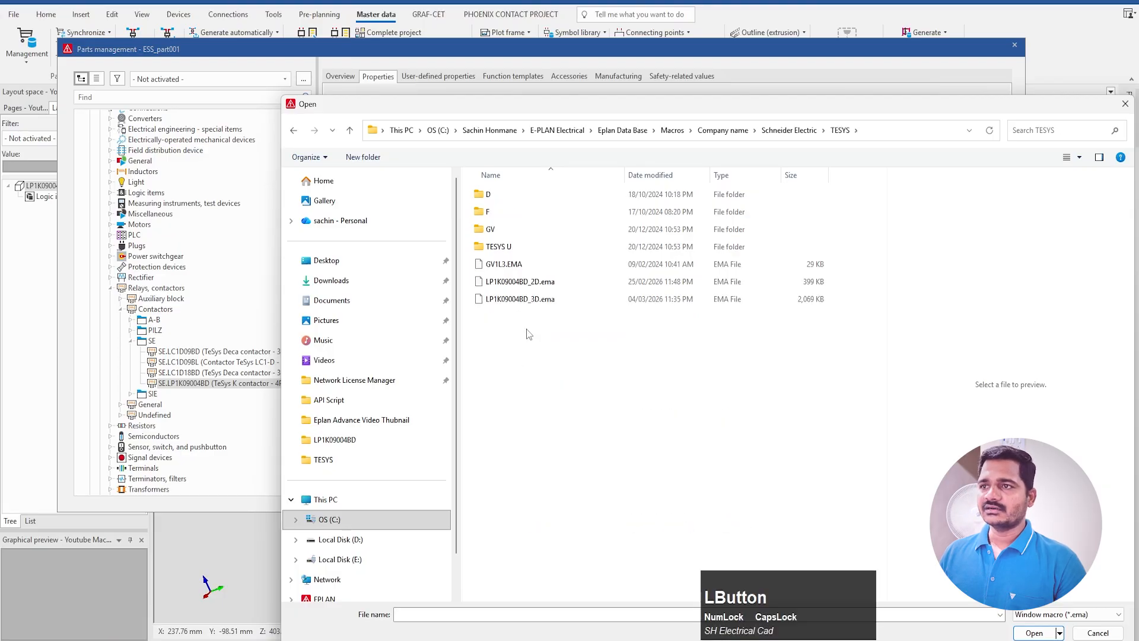
left_click(539, 300)
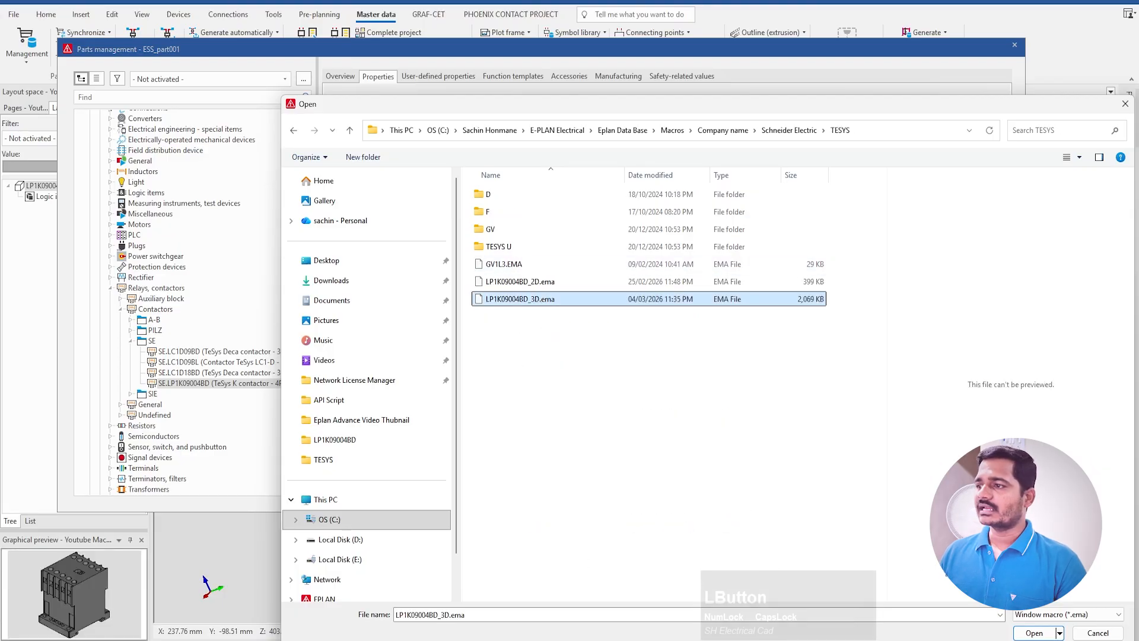
left_click(1034, 634)
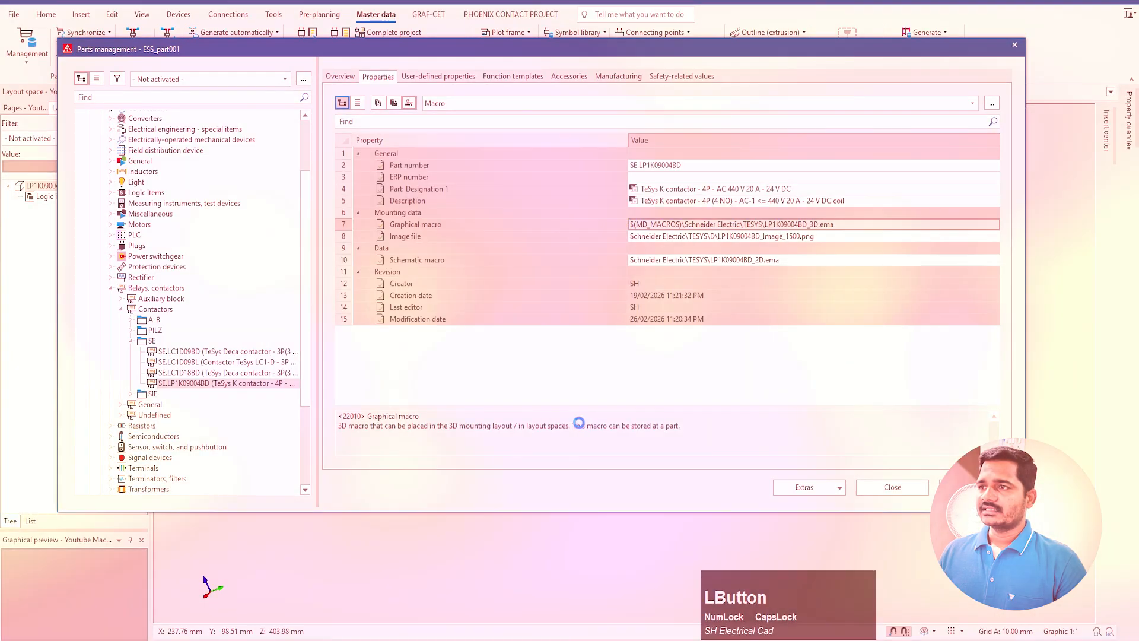
Step: Save the part, close parts management, and synchronize the parts data from database ESS_part001 to the project
key("ctrl")
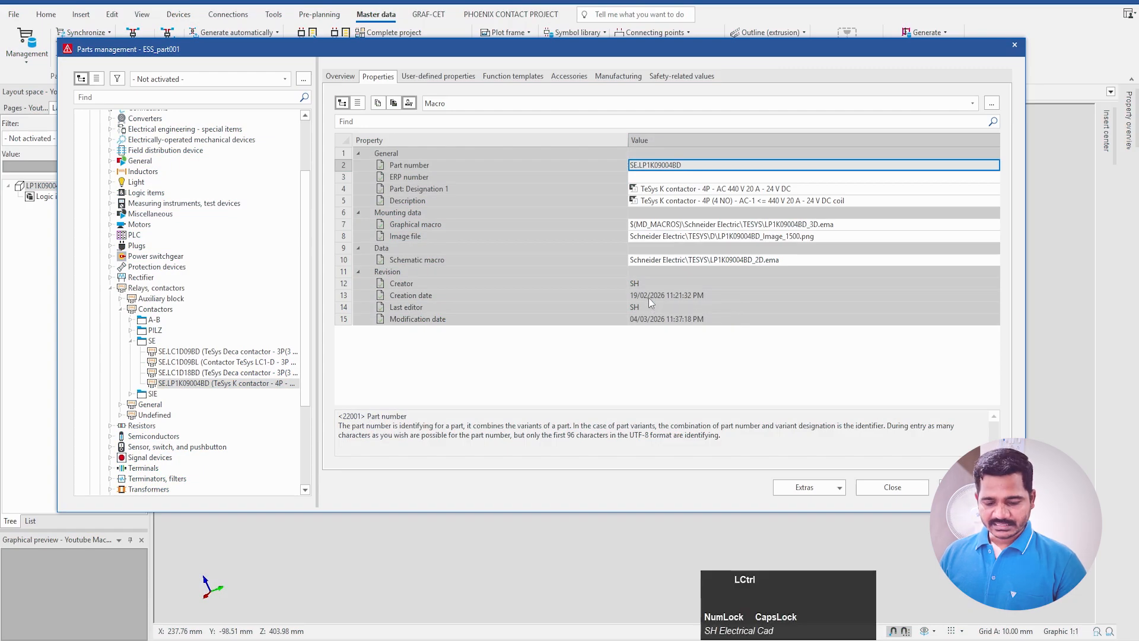
left_click(893, 487)
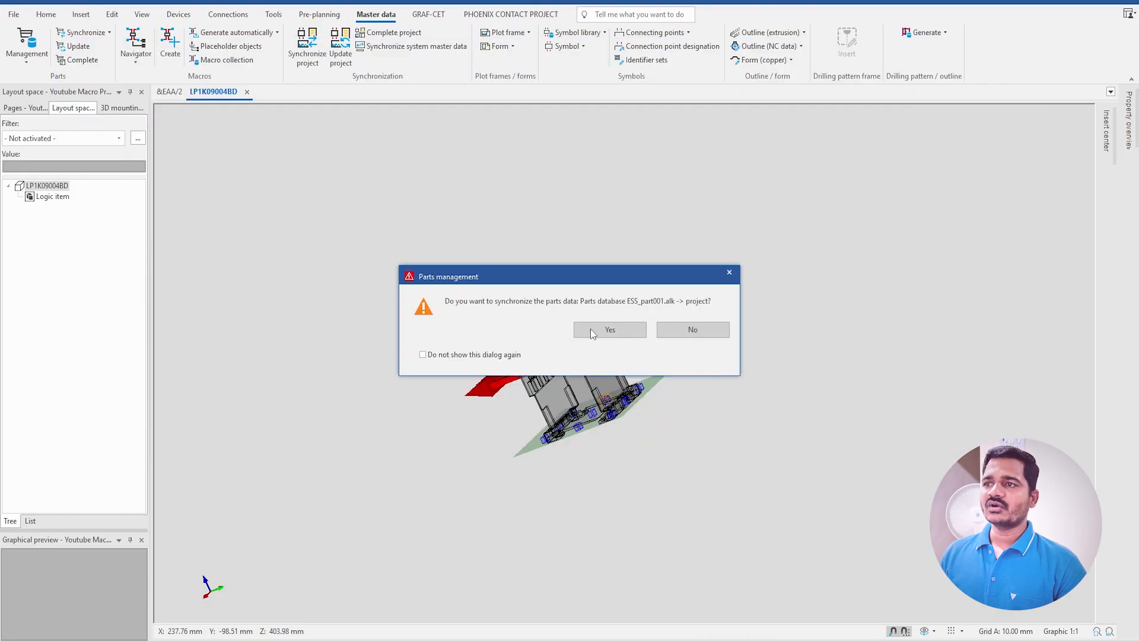
left_click(592, 330)
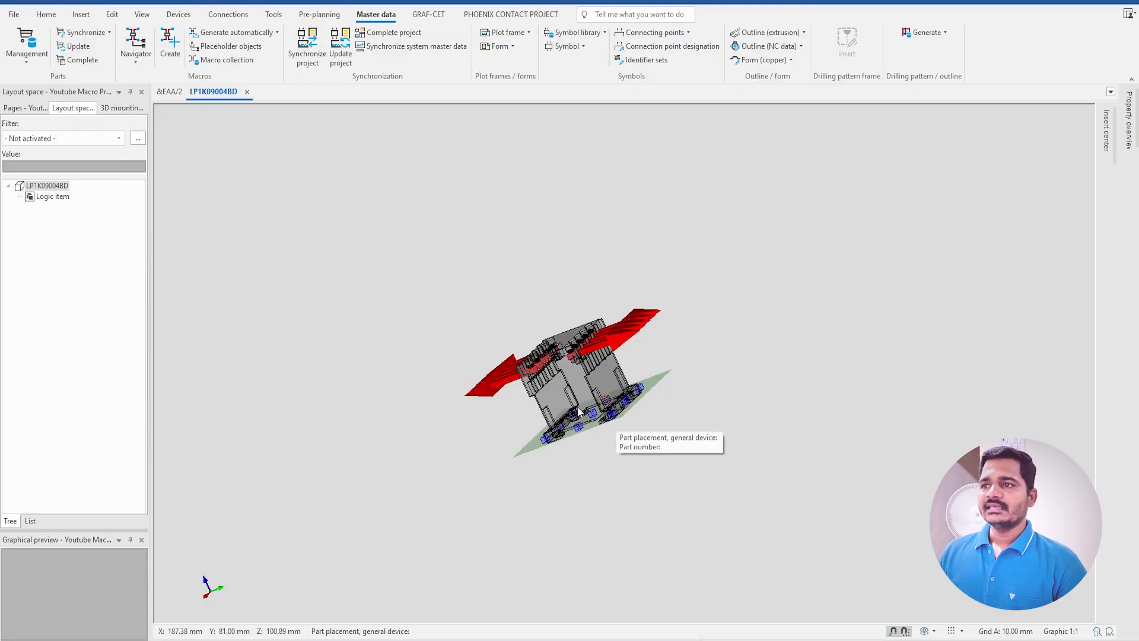
left_click(924, 631)
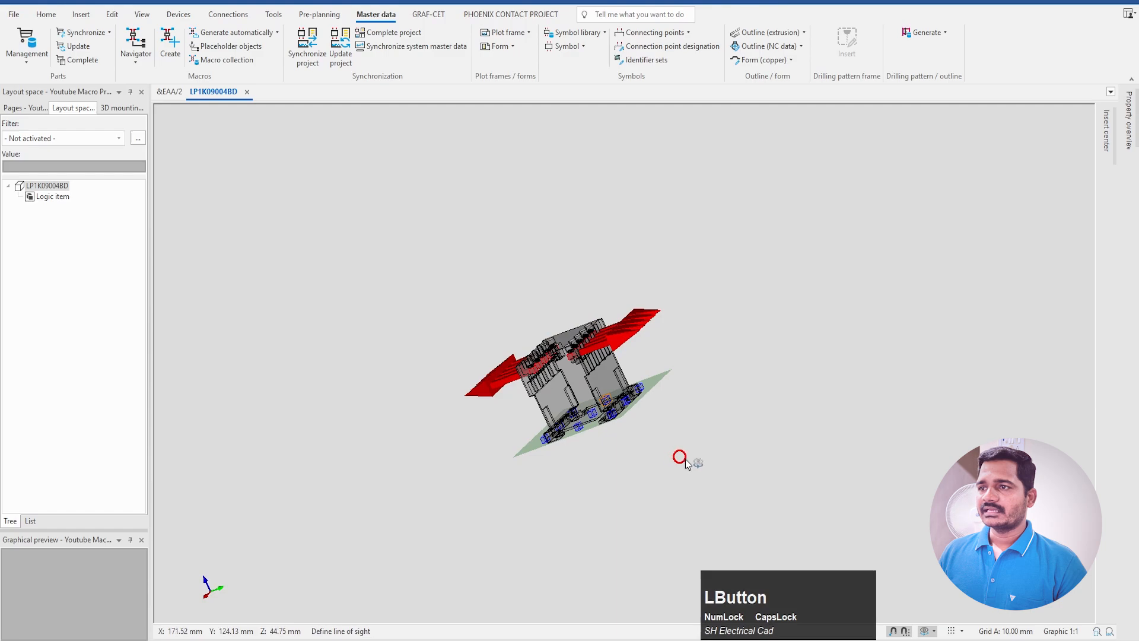
Step: Switch to the Youtube-1 project and open its S1:Enclosure layout space
left_click_drag(686, 460, 711, 446)
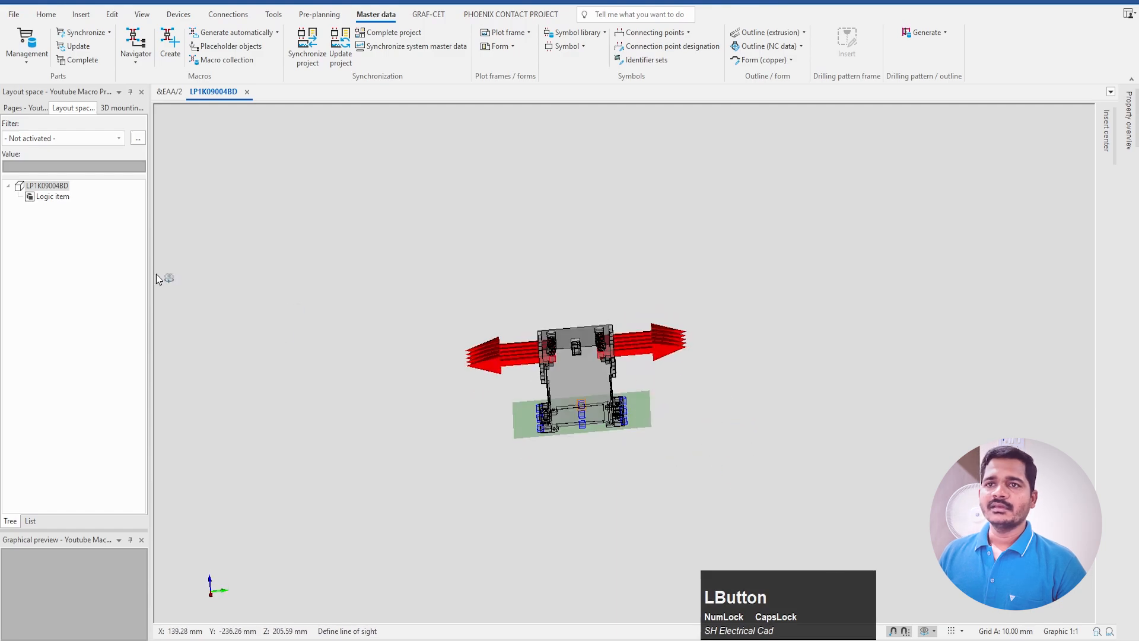
left_click(18, 108)
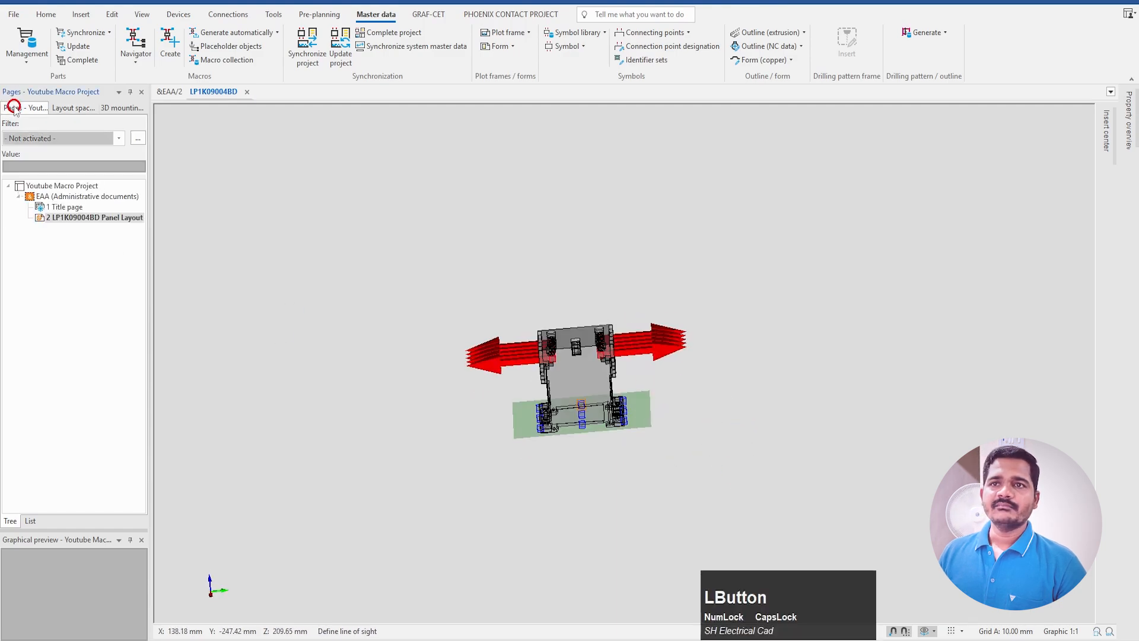
left_click(70, 187)
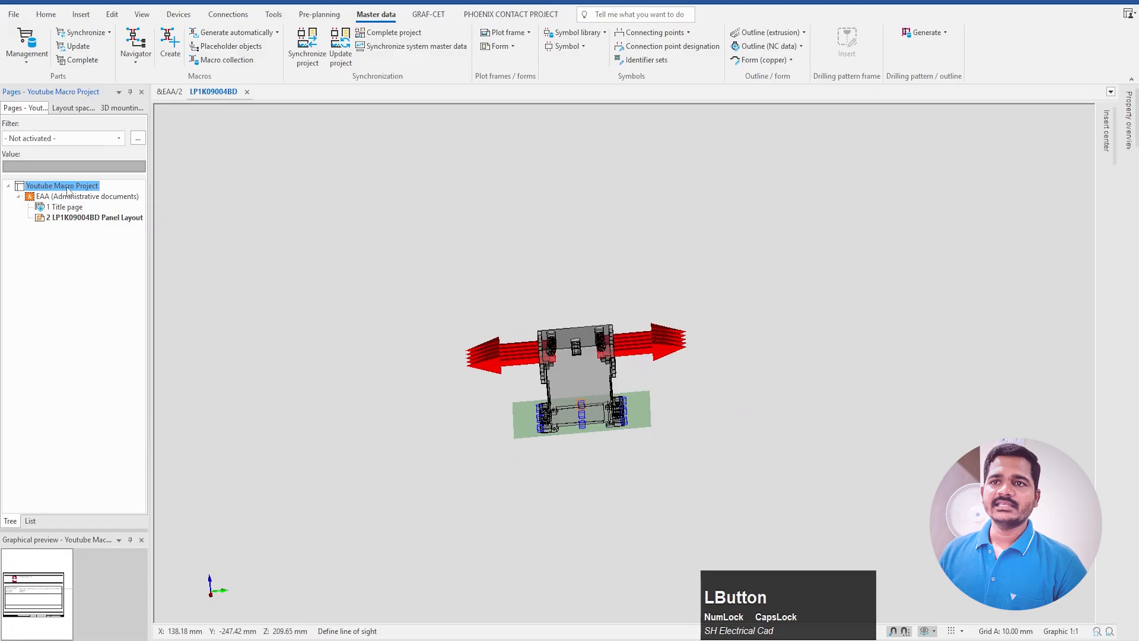
left_click(70, 192)
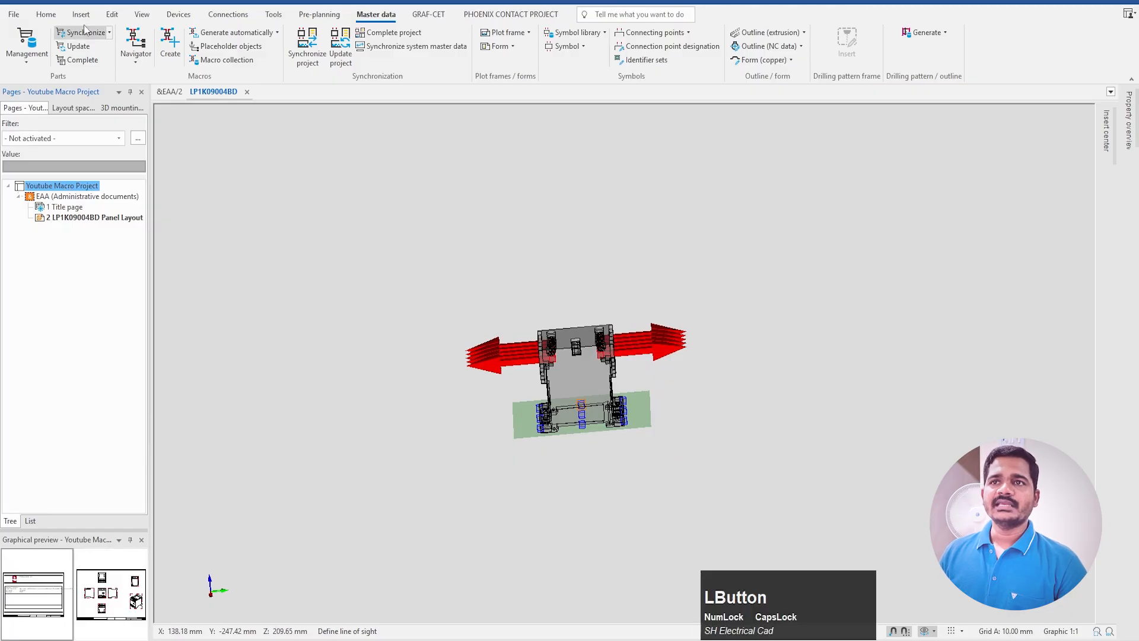
left_click(81, 2)
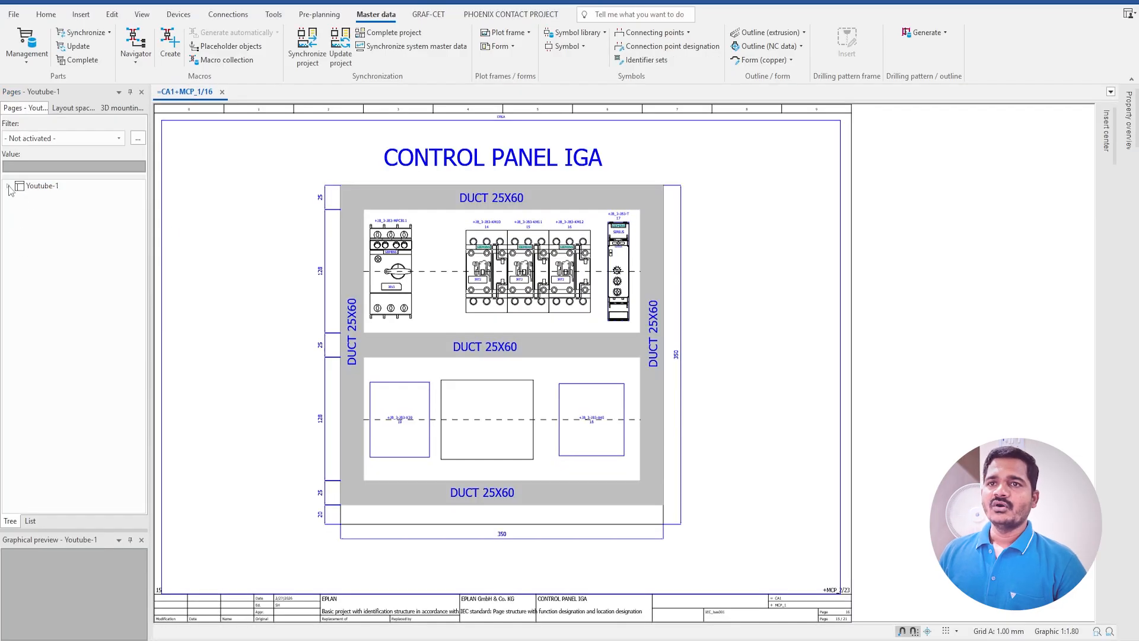
left_click(70, 109)
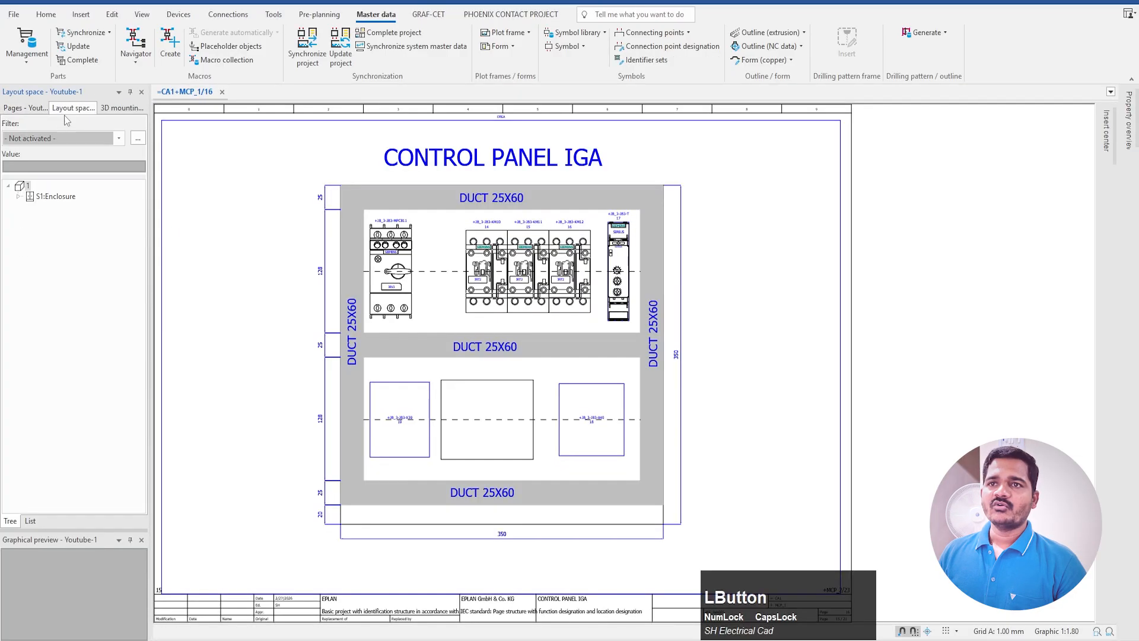
left_click(50, 194)
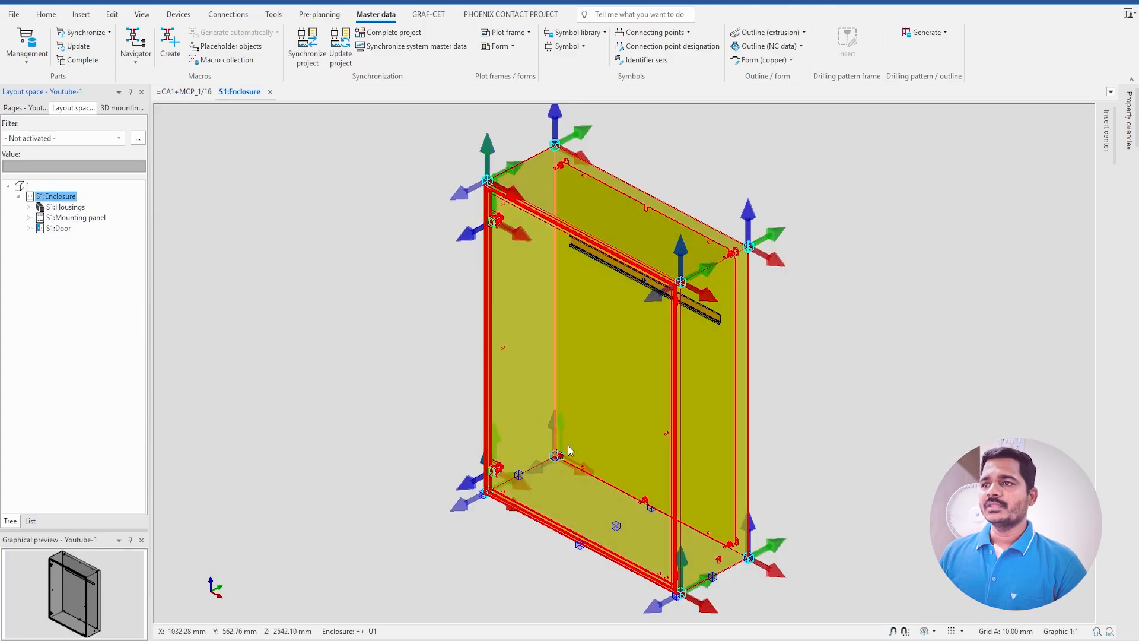
Step: Set the enclosure to the front view and show only its mounting panel
scroll(568, 445, "down", 2)
left_click(934, 631)
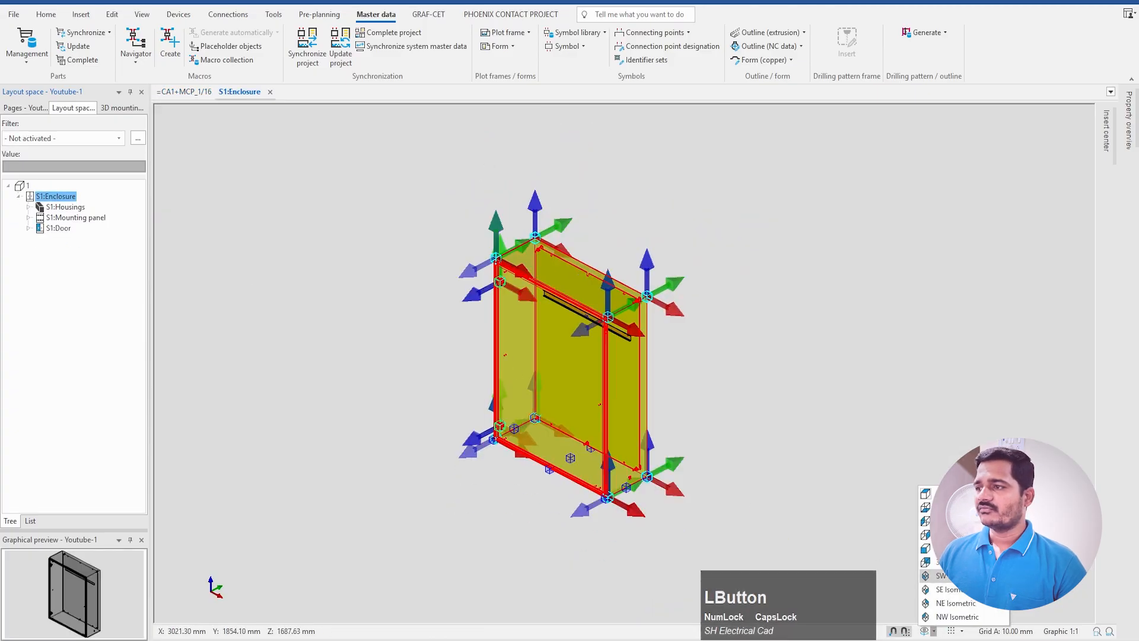
left_click(948, 546)
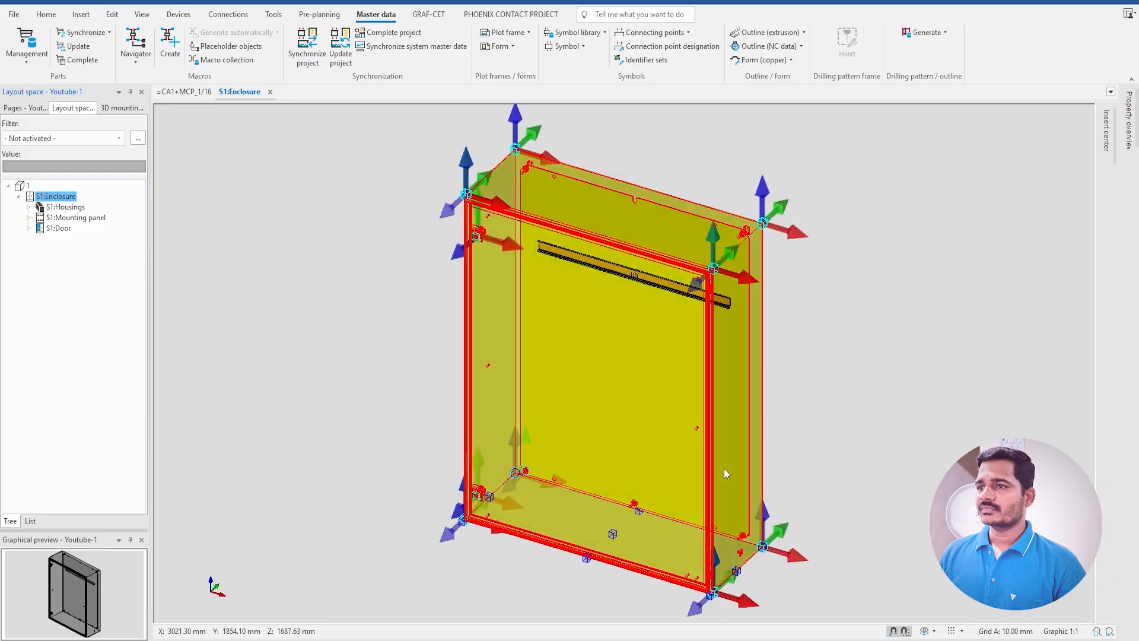
left_click(67, 113)
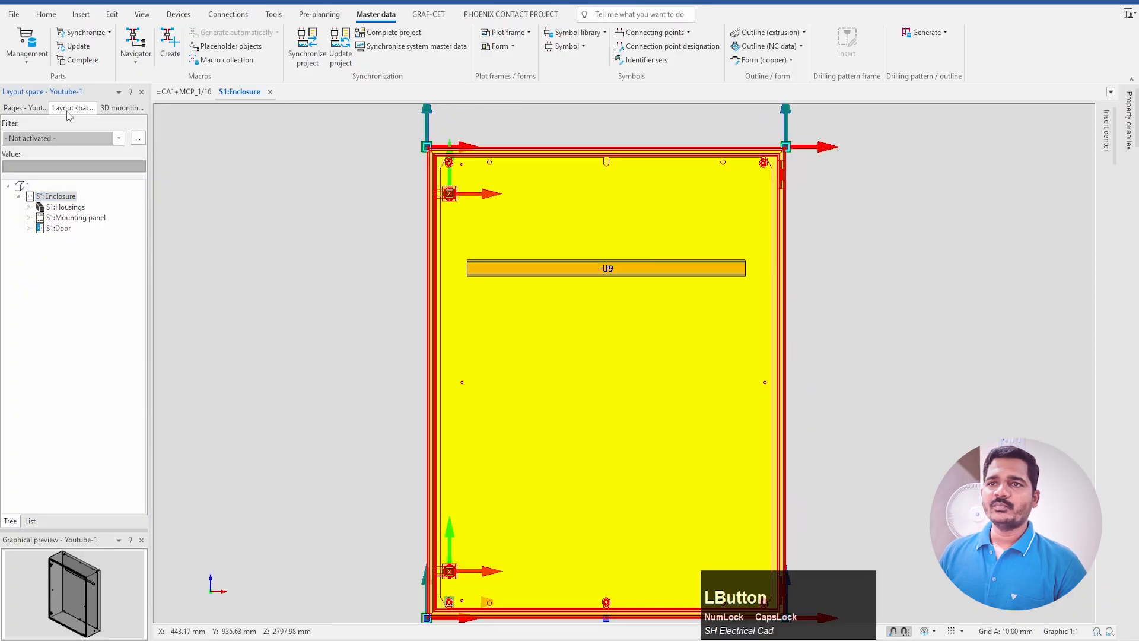
right_click(35, 199)
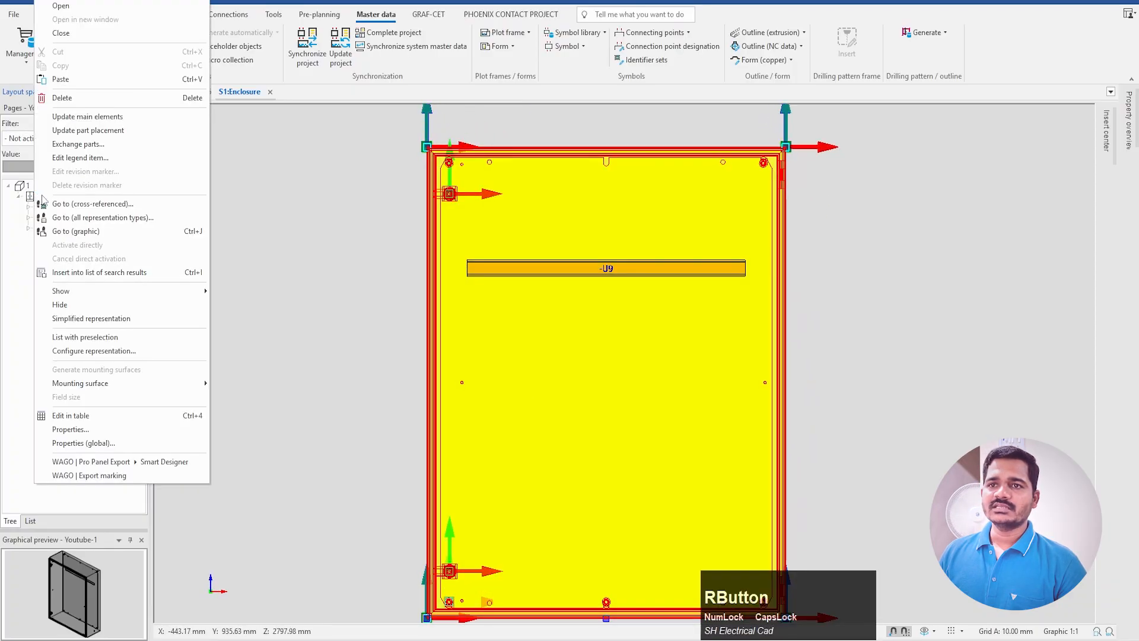
left_click(89, 292)
left_click(264, 319)
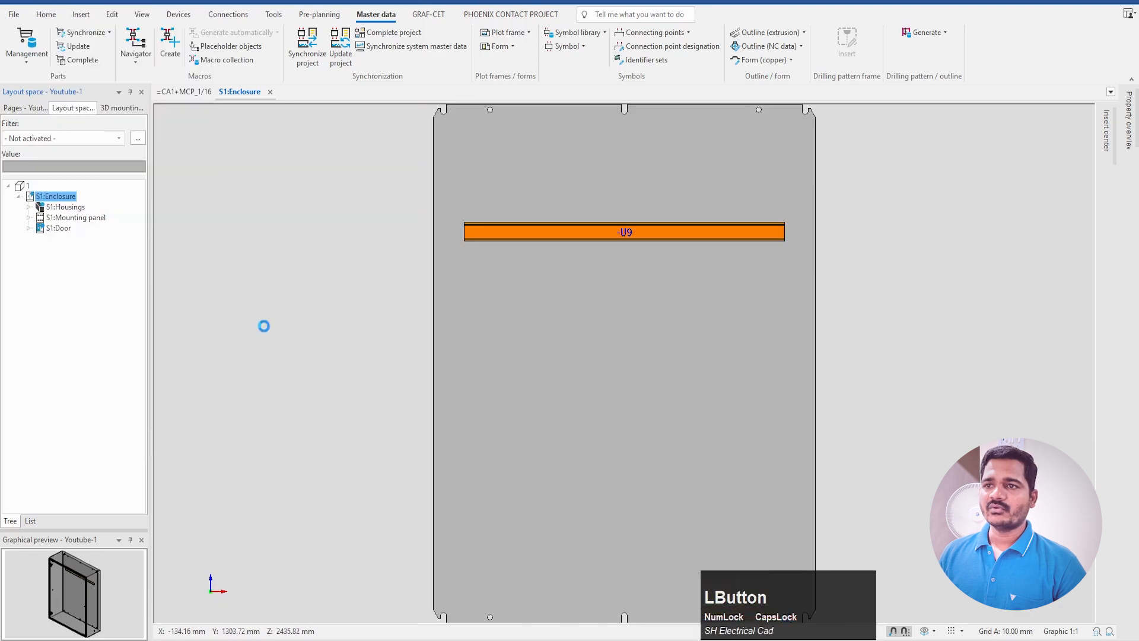
middle_click(663, 307)
Step: Search the Insert center for the part SE.LP1K09004BD
left_click(1107, 132)
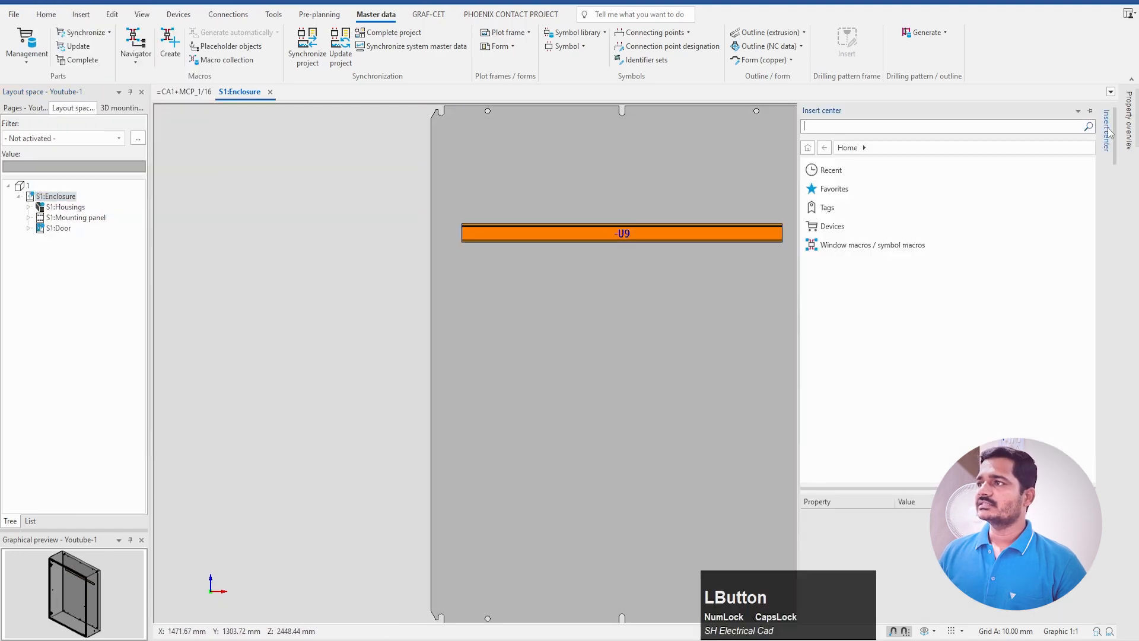
left_click(817, 130)
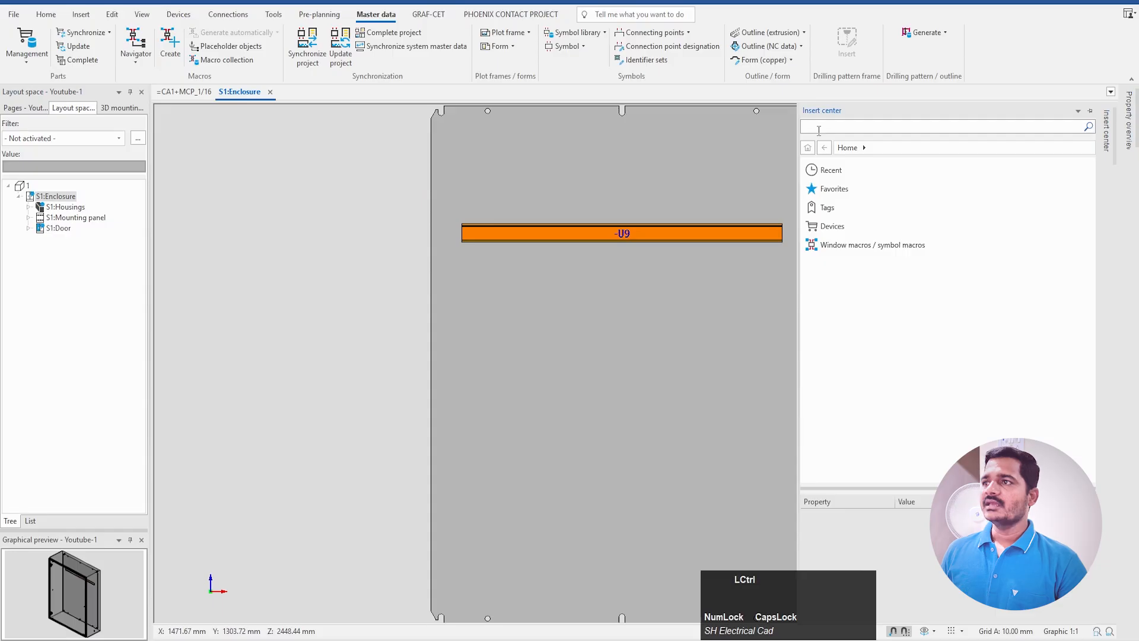
key("Return")
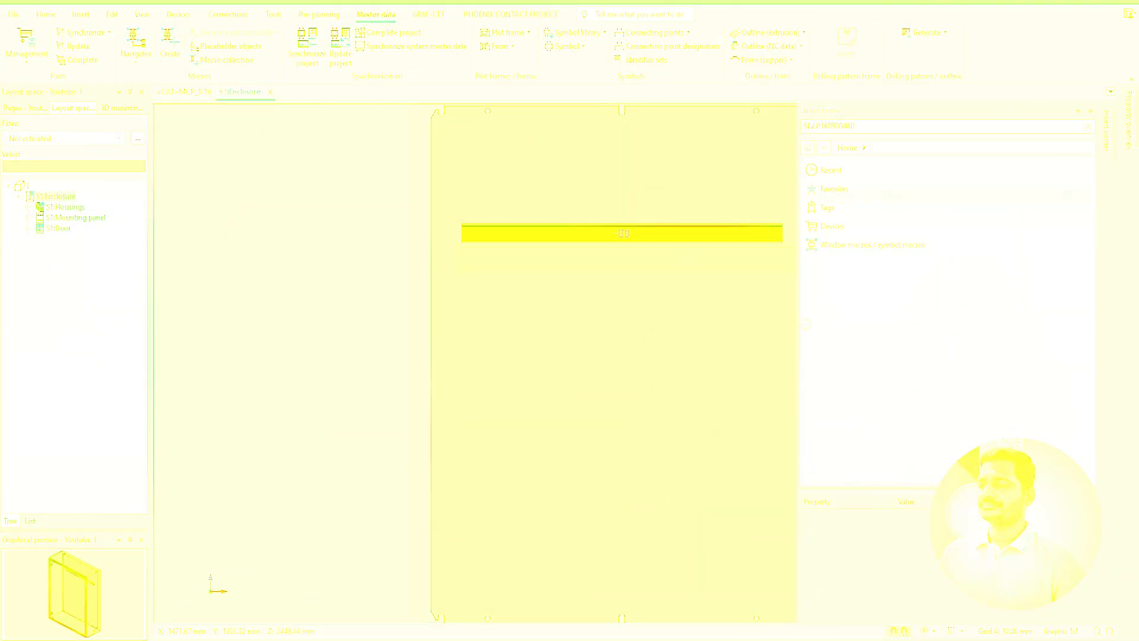
left_click(889, 295)
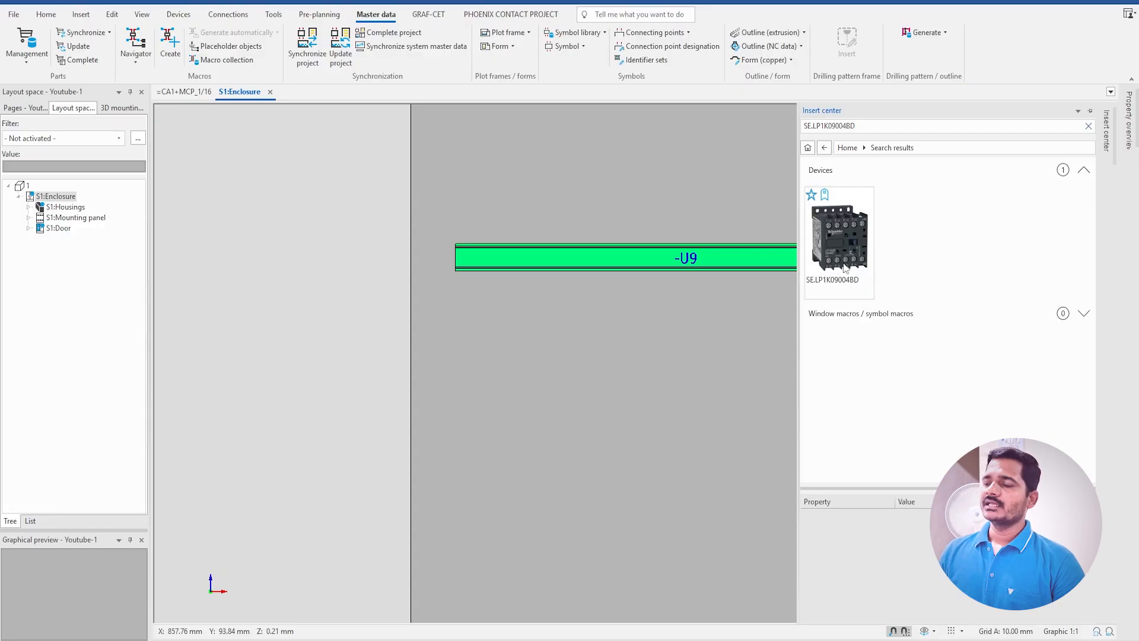
Step: Take the SE.LP1K09004BD device for placement and cycle its insertion point through the available handles
left_click_drag(845, 237, 534, 262)
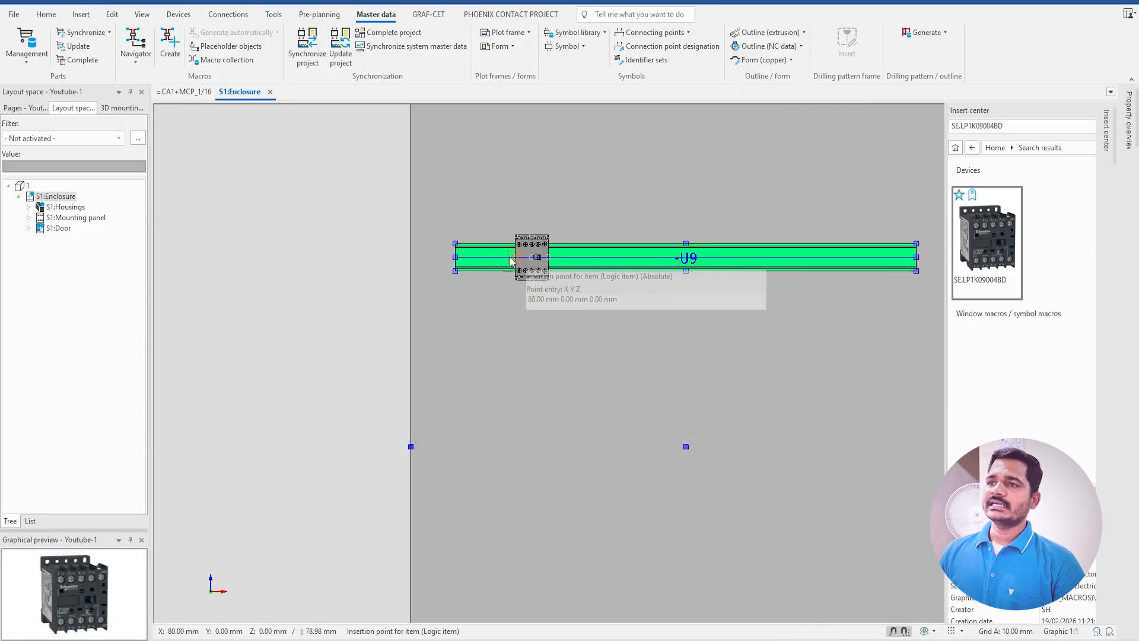
scroll(498, 261, "up", 2)
scroll(498, 262, "down", 2)
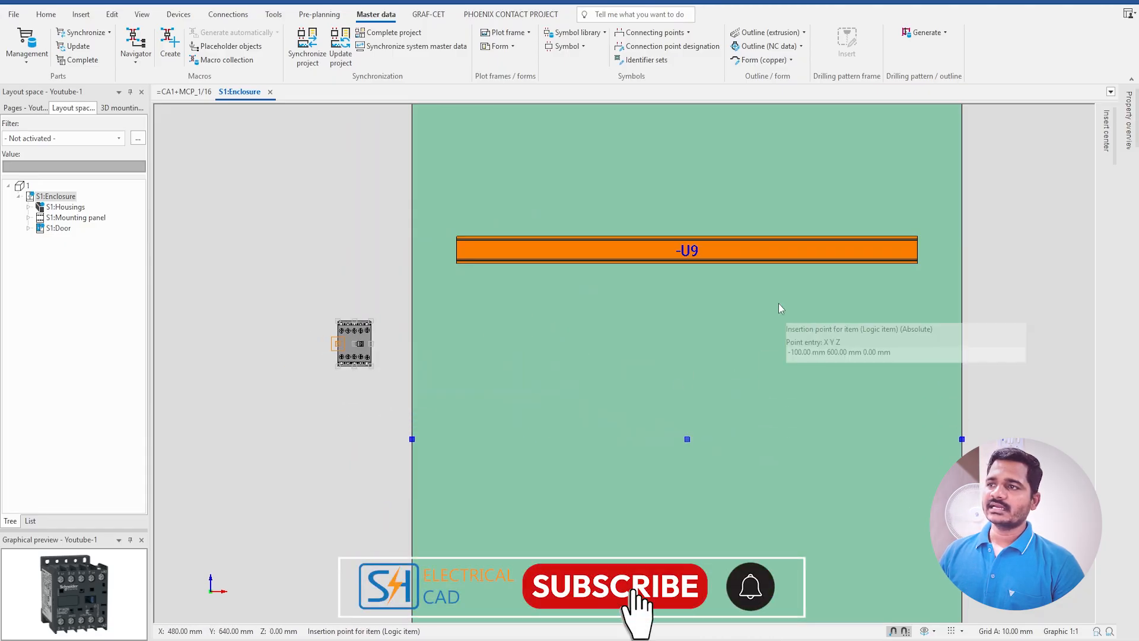
key("a")
key("a")
key("a")
key("a")
key("a")
key("a")
key("a")
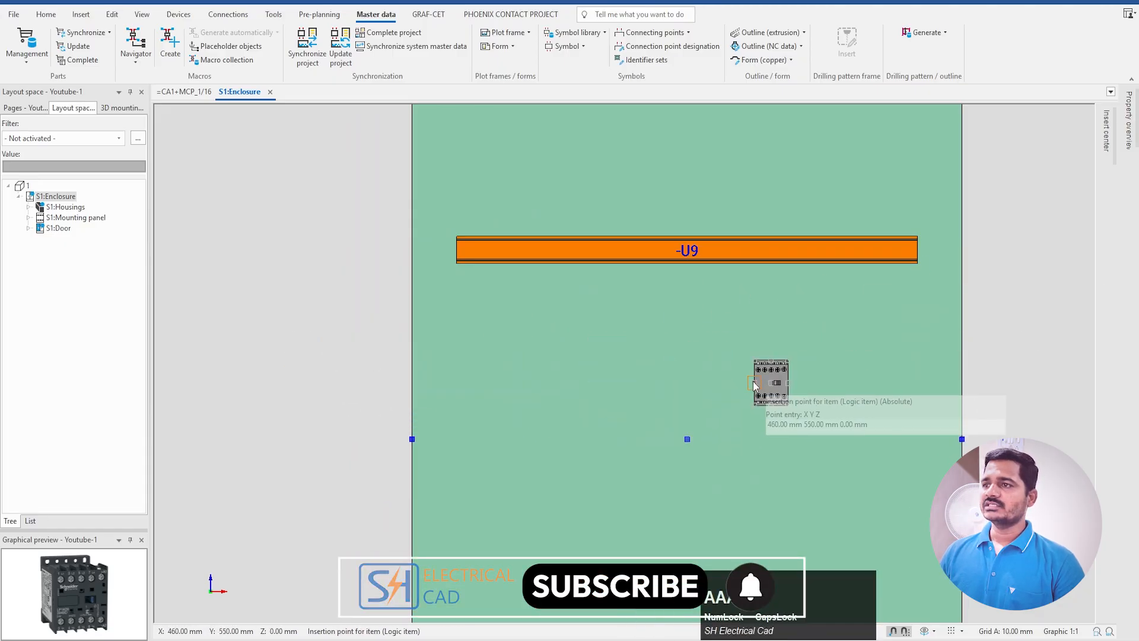
key("a")
key("a")
key("a")
key("a")
key("a")
Step: Place two SE.LP1K09004BD contactors with a gap between them on rail U9, the first with its insertion point at X 50 mm
scroll(554, 259, "up", 2)
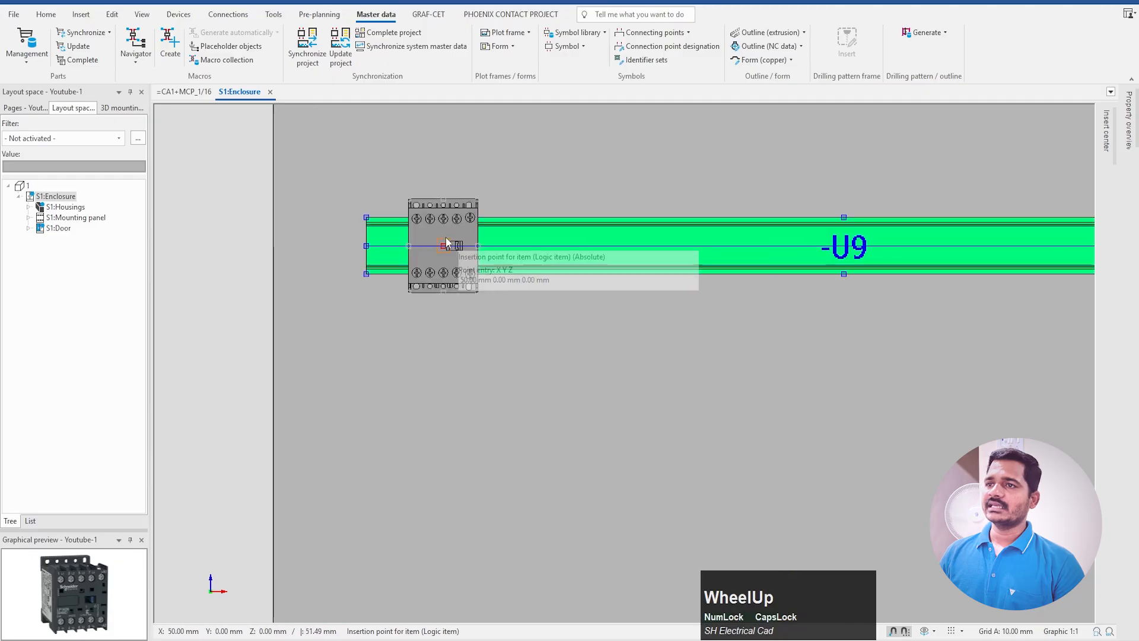
left_click(446, 237)
left_click(529, 249)
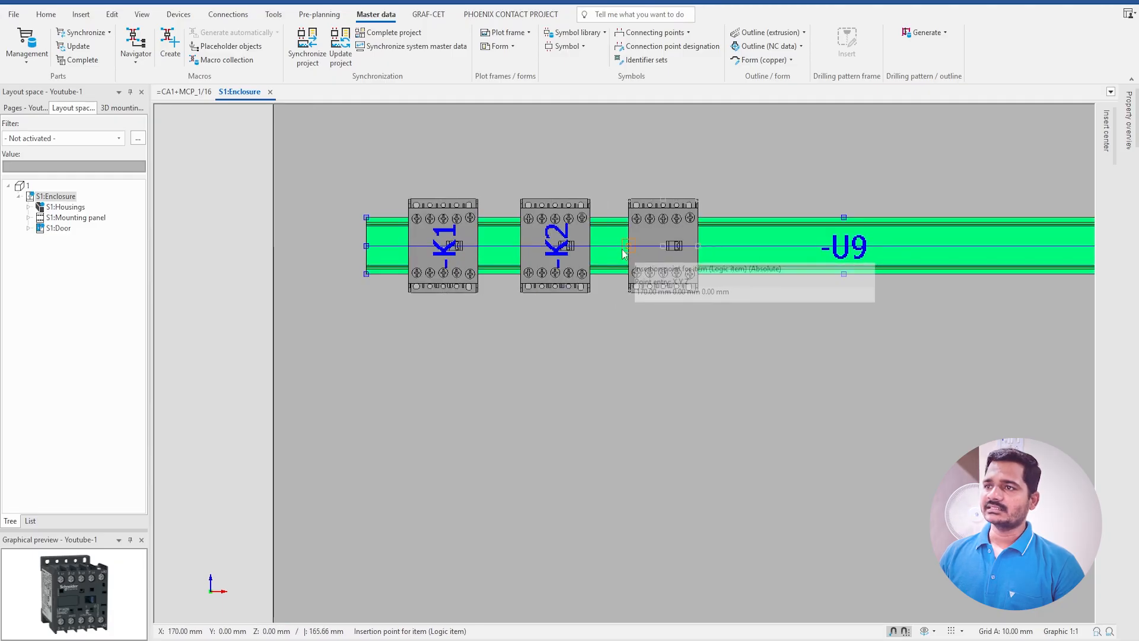
Step: Place two more contactors side by side directly against K2, snapping the first at X 145 mm with its side insertion point
scroll(653, 249, "up", 2)
scroll(647, 240, "down", 3)
scroll(575, 234, "up", 3)
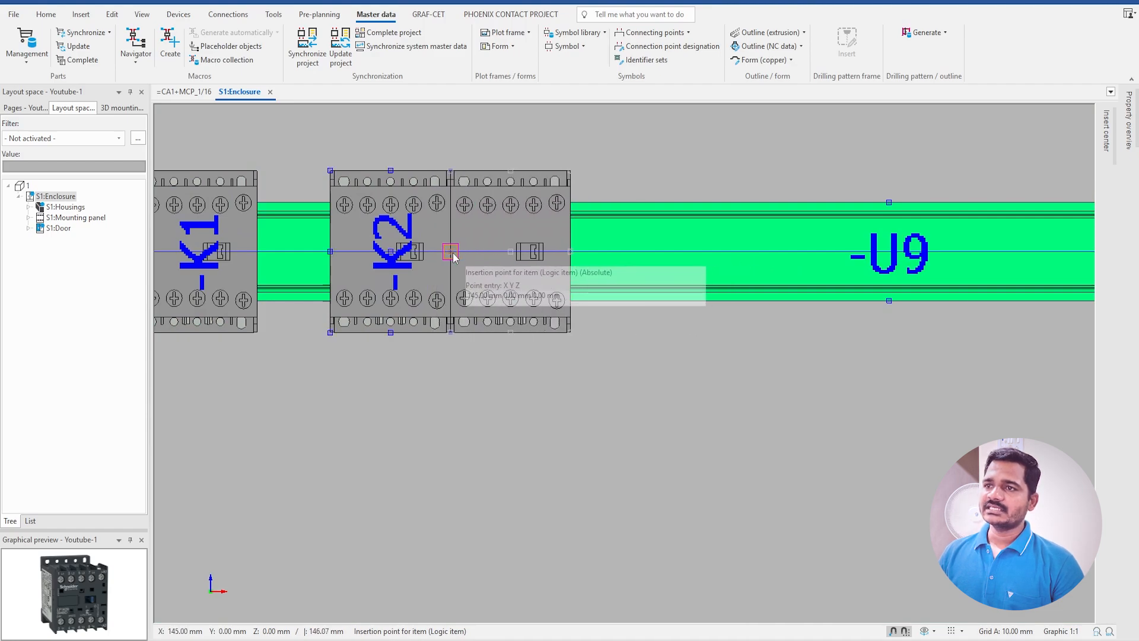
key("a")
key("a")
key("a")
key("a")
key("a")
key("a")
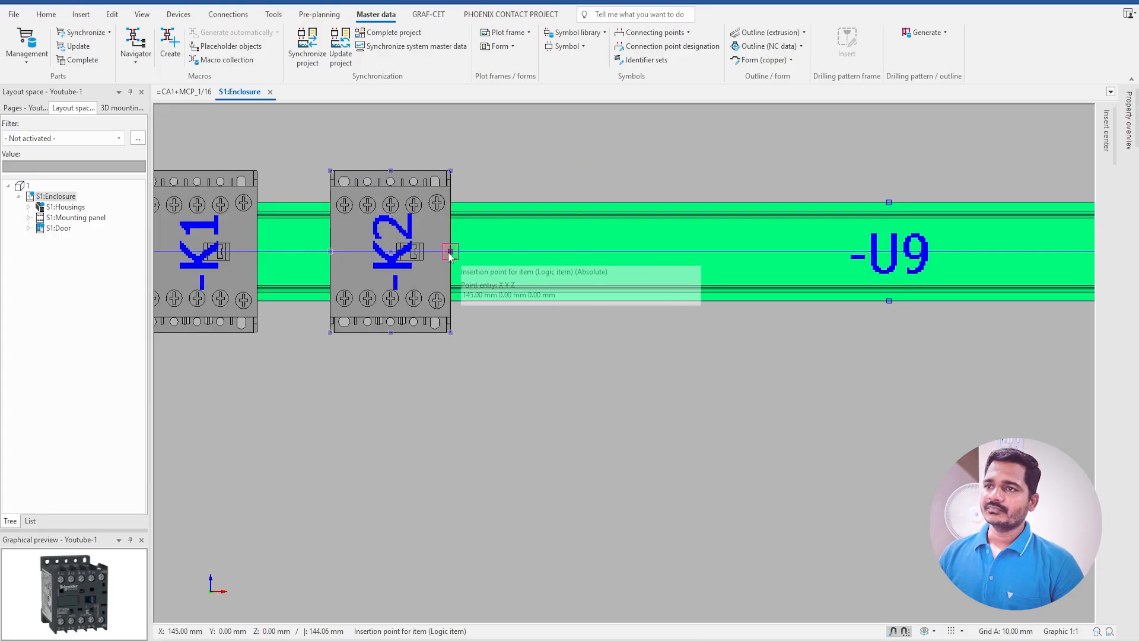
key("a")
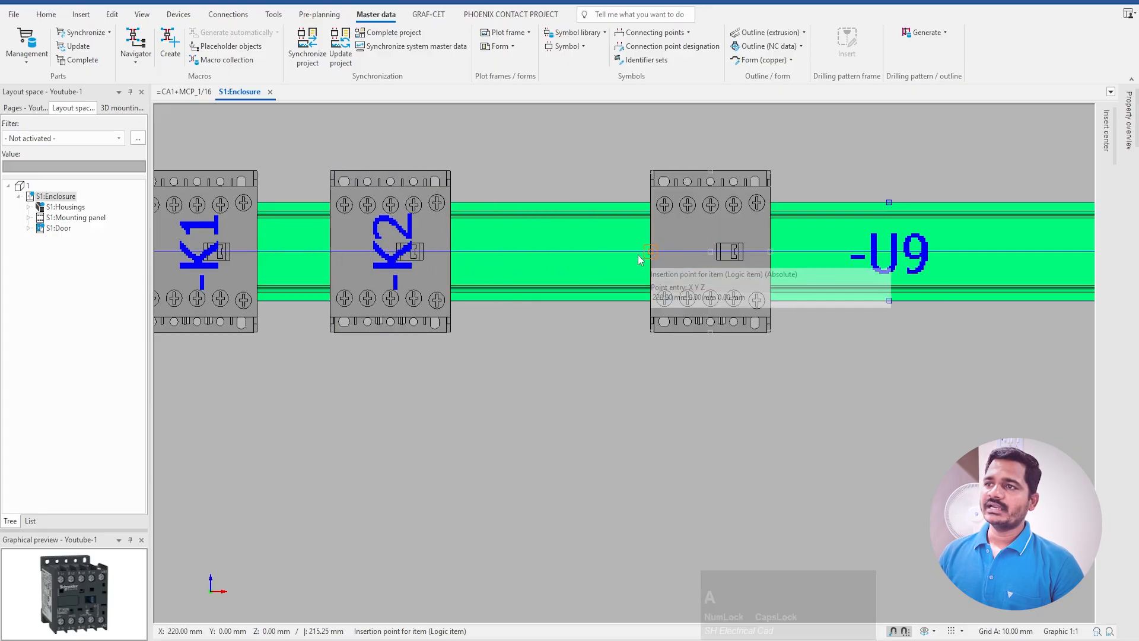
left_click(453, 251)
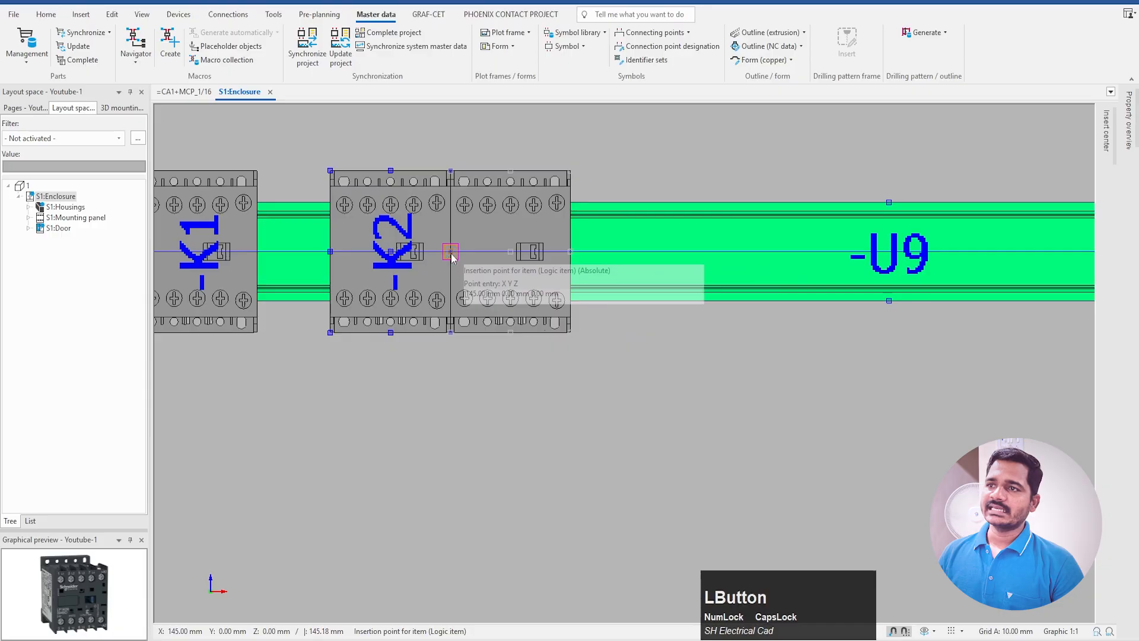
scroll(569, 254, "down", 3)
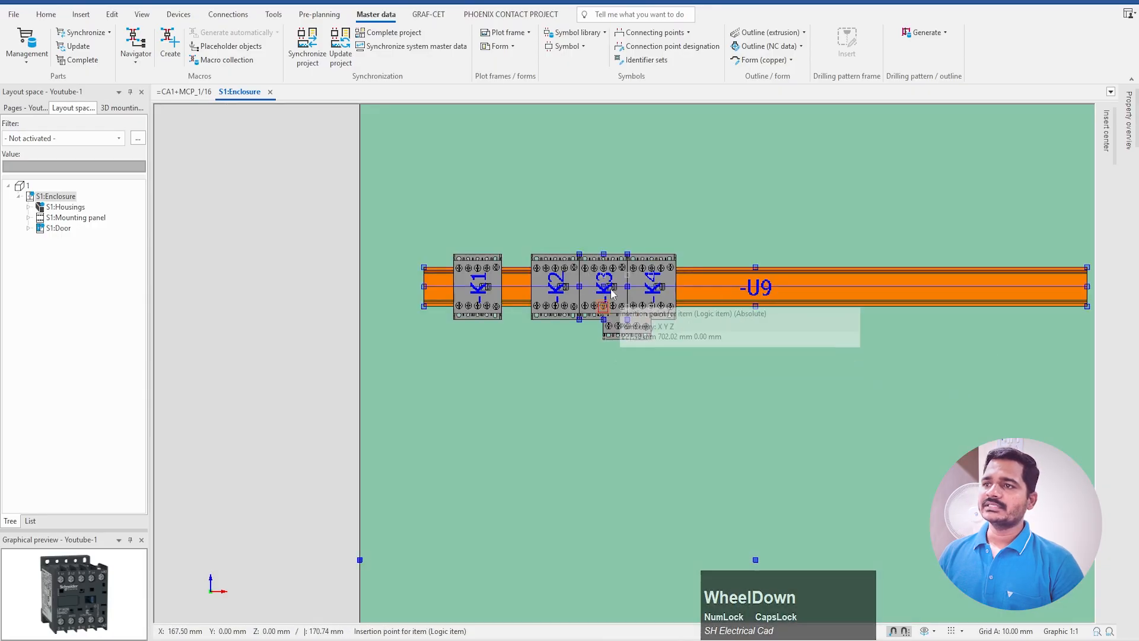
Step: Move contactor K4 along rail U9 away from K3, leaving about two contactor widths between them
left_click(652, 284)
left_click_drag(652, 284, 845, 288)
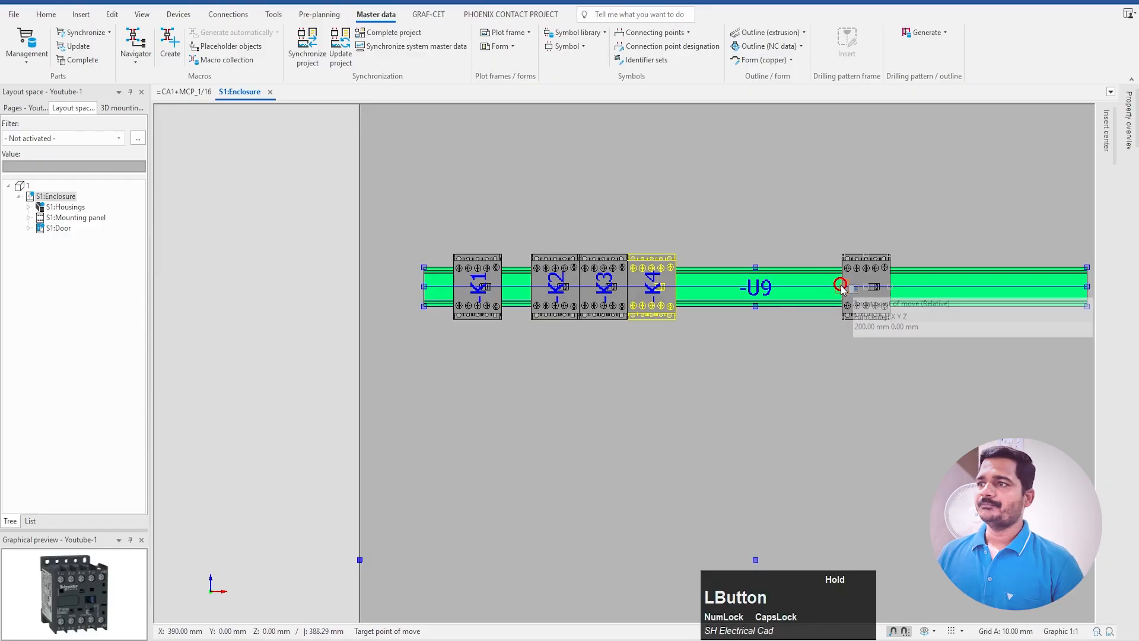
left_click_drag(841, 289, 727, 288)
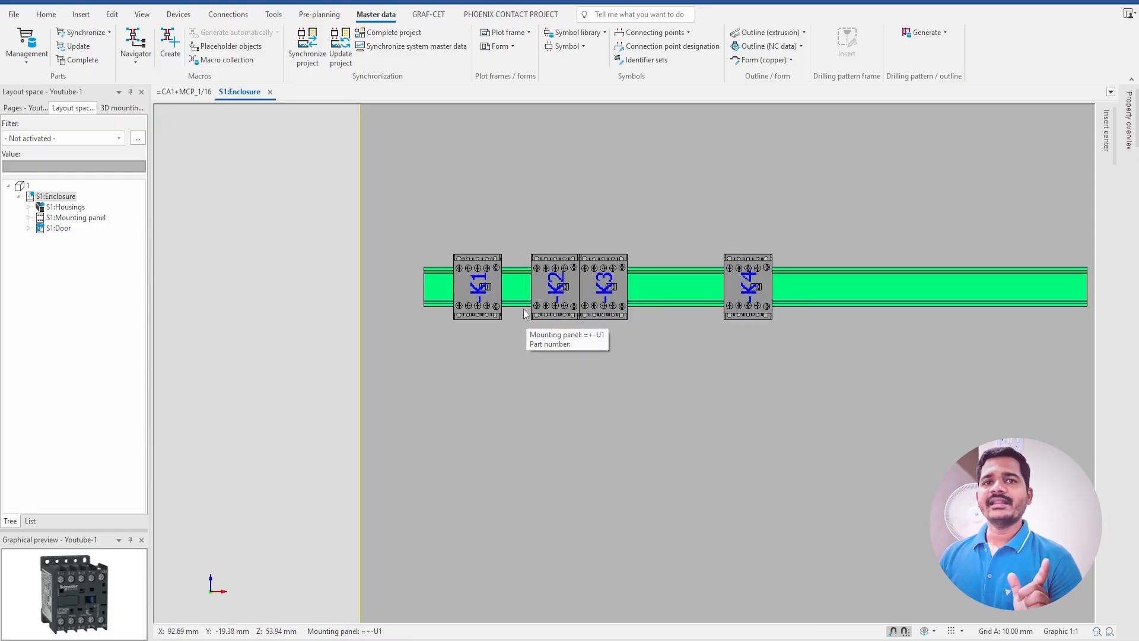
Step: Move contactor K1 to the near end of rail U9 and shift it slightly back toward K2
left_click(478, 285)
left_click_drag(476, 293, 427, 287)
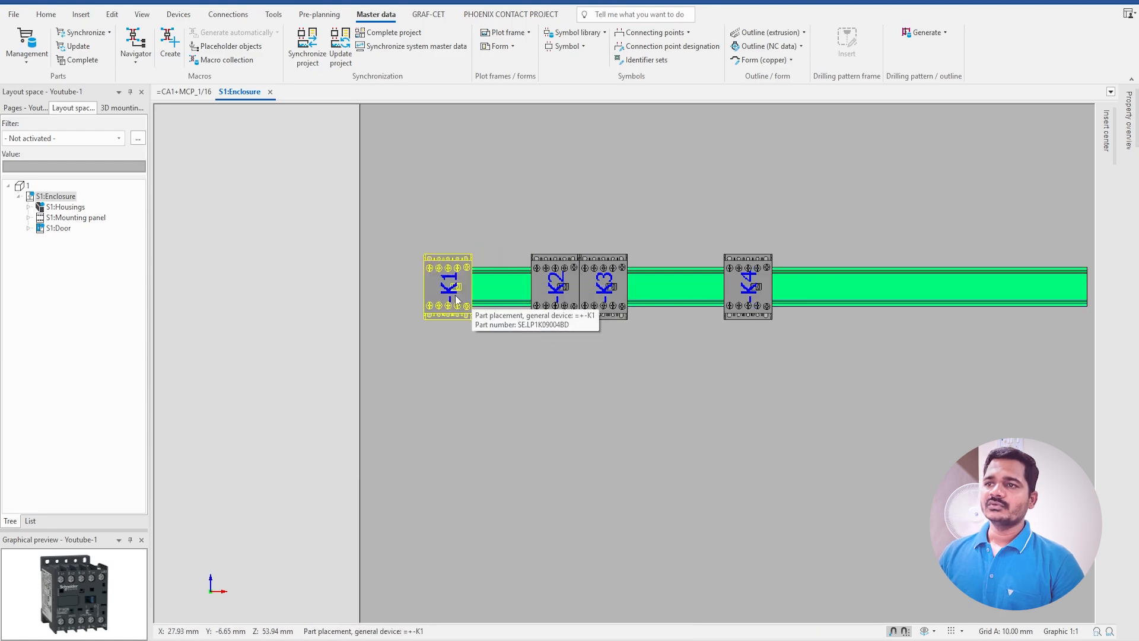
left_click(455, 294)
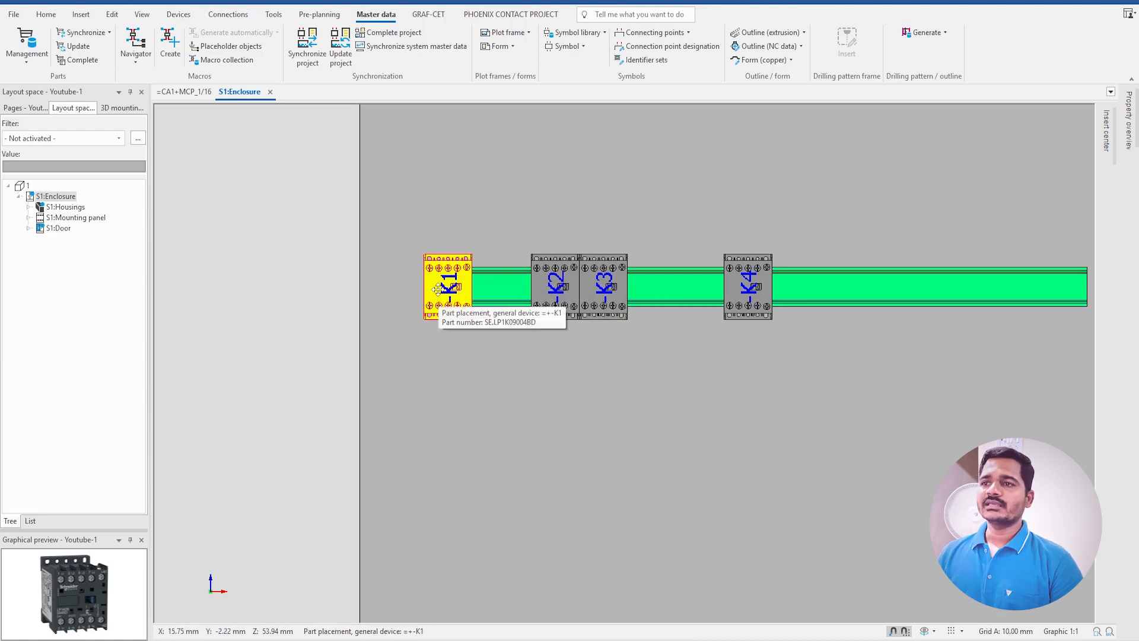
mouse_move(438, 289)
left_mouse_down()
mouse_move(811, 286)
mouse_move(426, 292)
mouse_move(448, 292)
left_mouse_up()
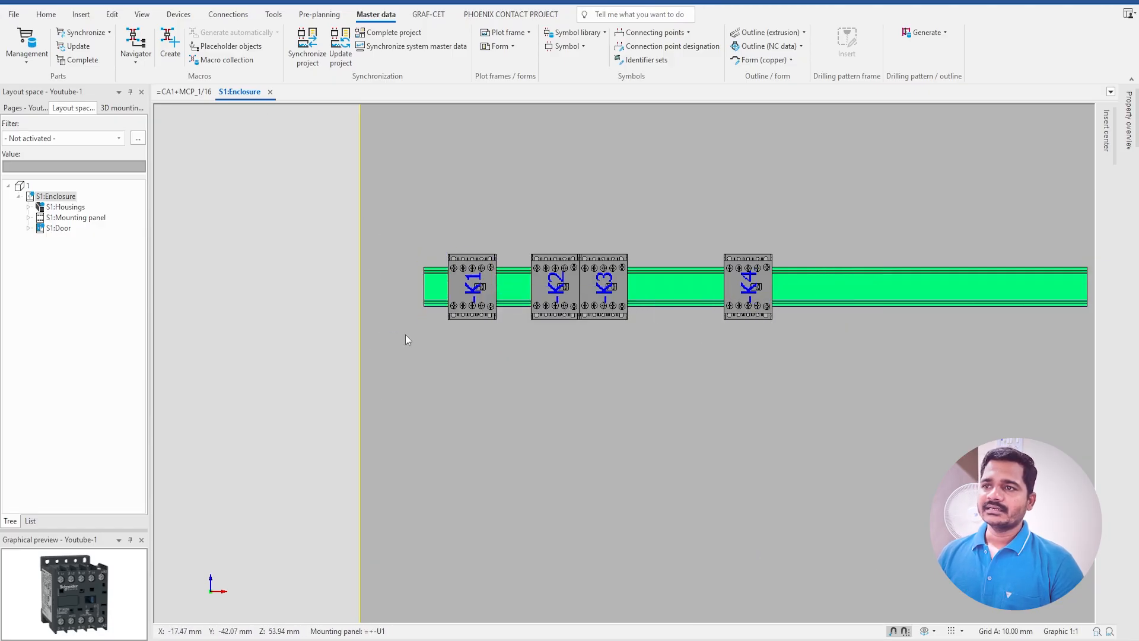
Step: Insert another SE.LP1K09004BD from the Insert center, placing it on the rail so that it overlaps K1
left_click(482, 287)
left_click(1106, 131)
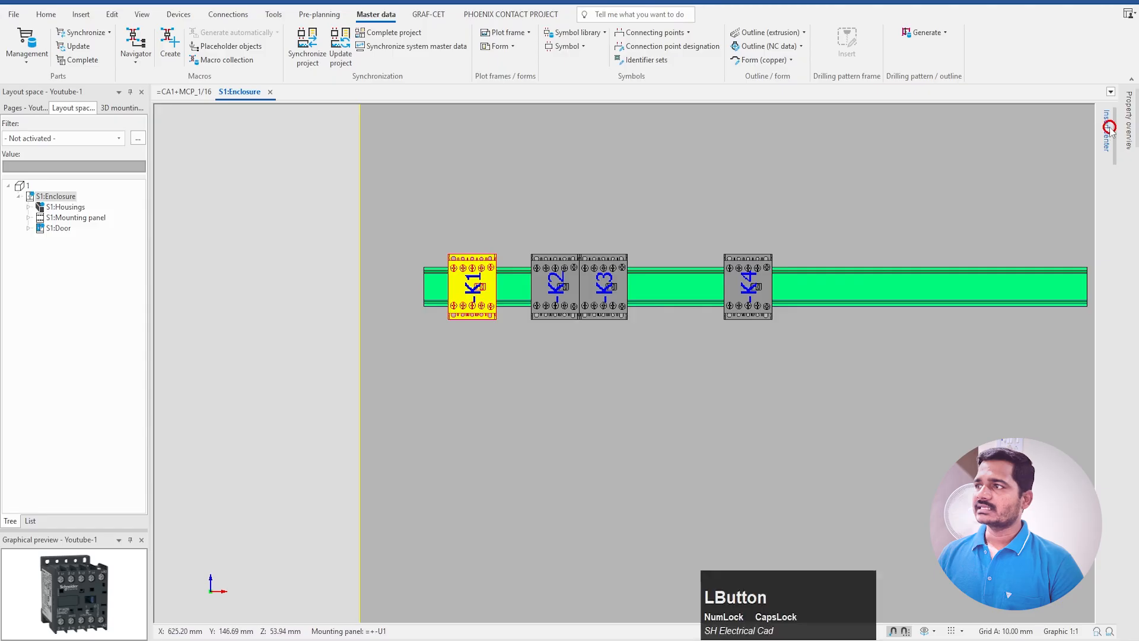
left_click(844, 236)
double_click(844, 236)
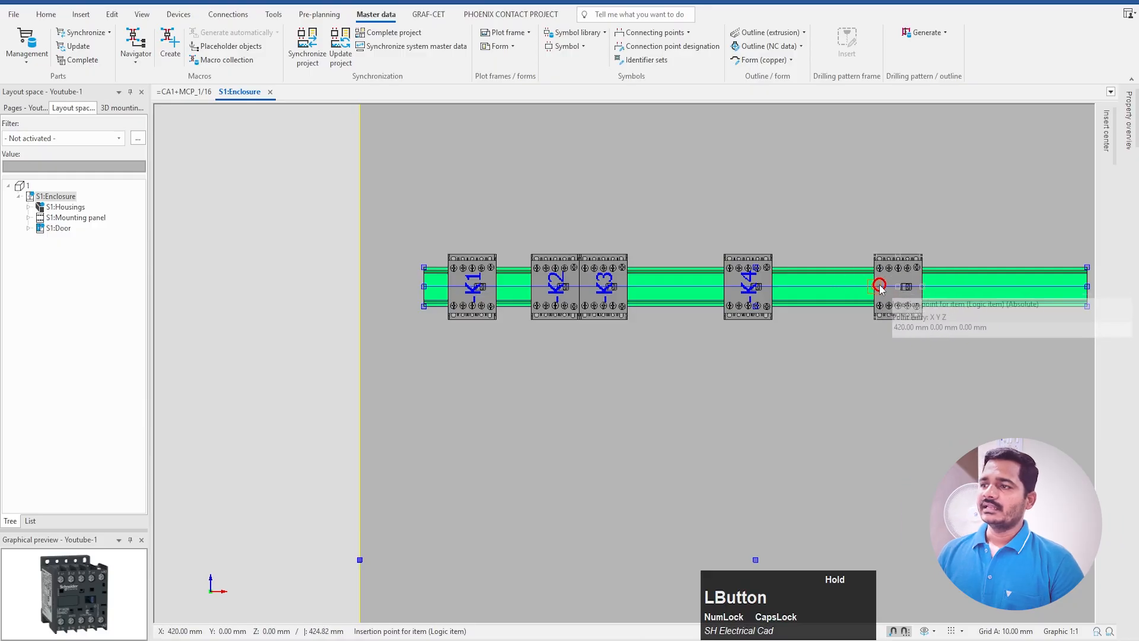
type("1")
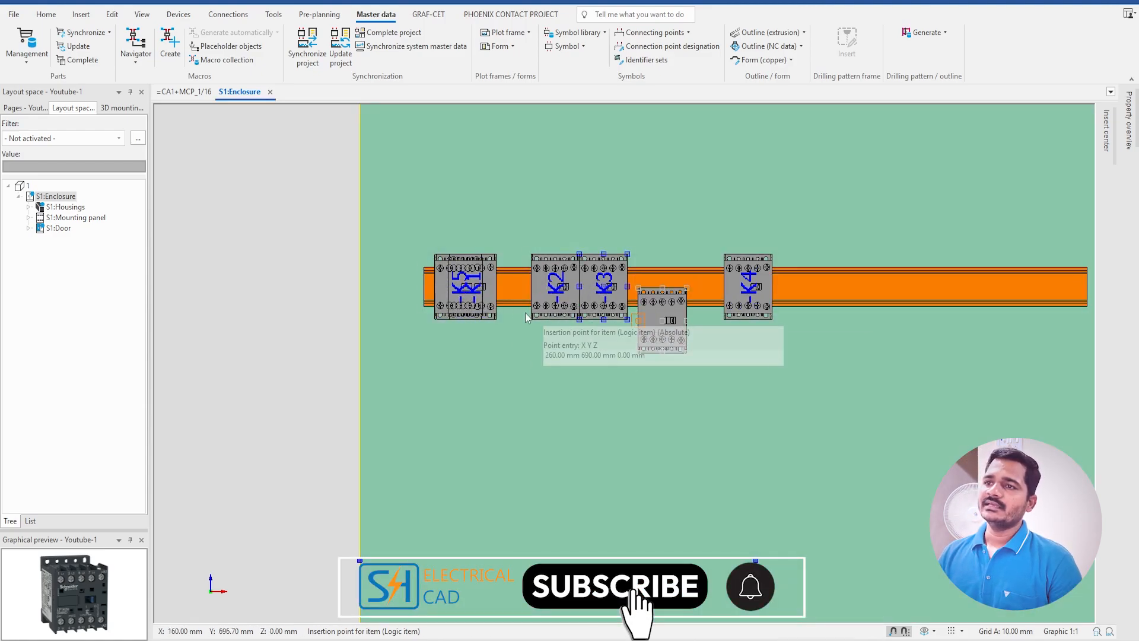
key("Escape")
Step: Delete contactor K1 from the overlapping pair on the rail, keeping K5
left_click(475, 310)
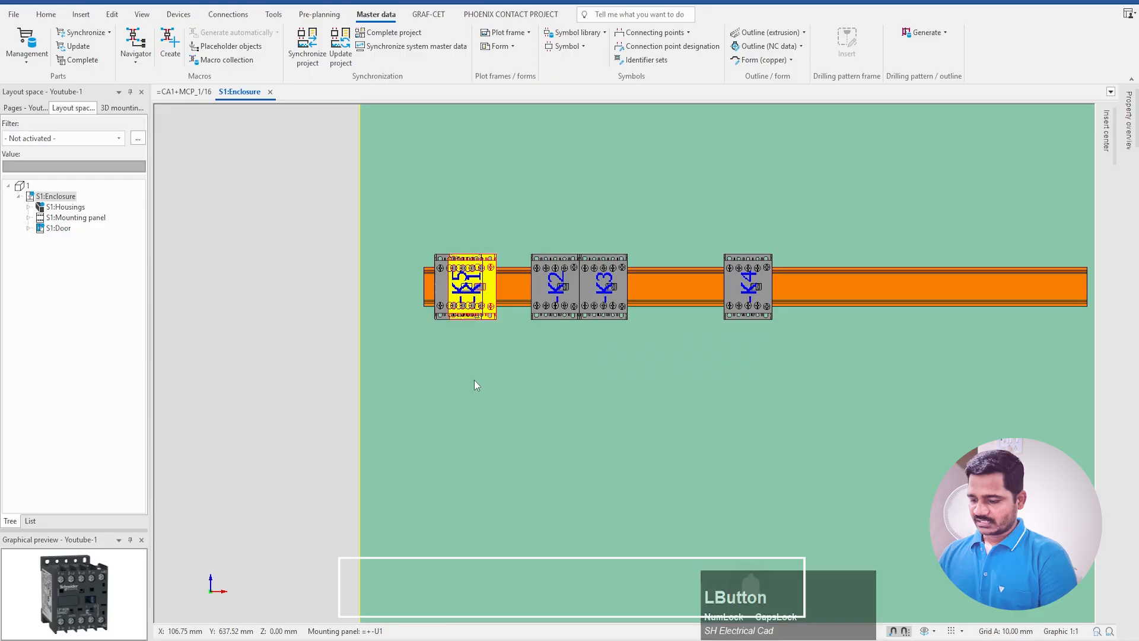
left_click(443, 289)
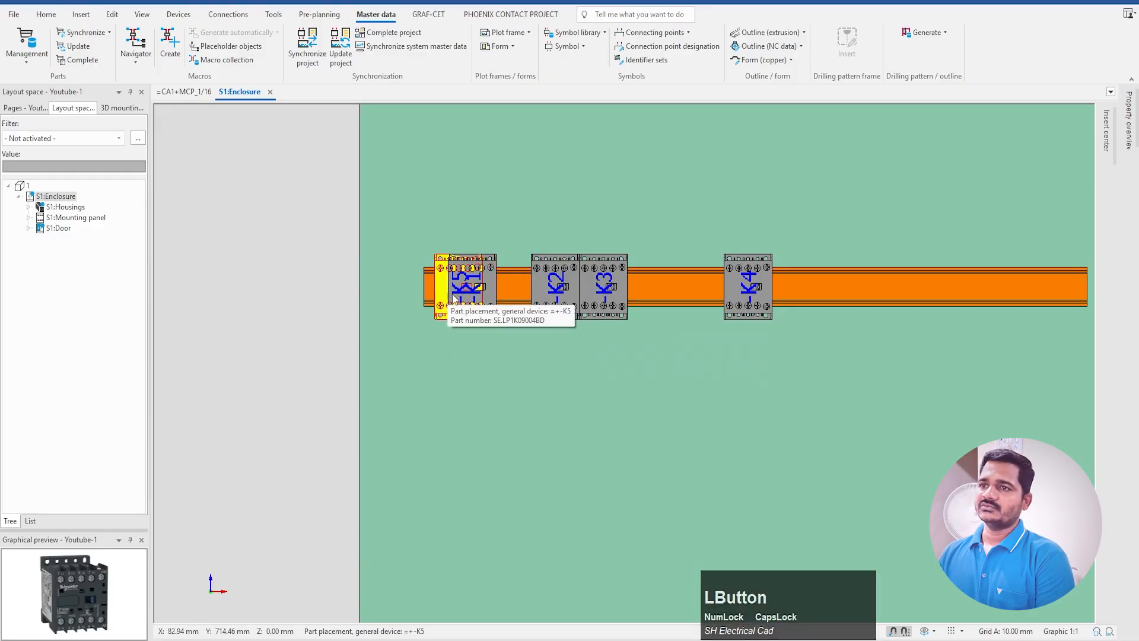
key("Delete")
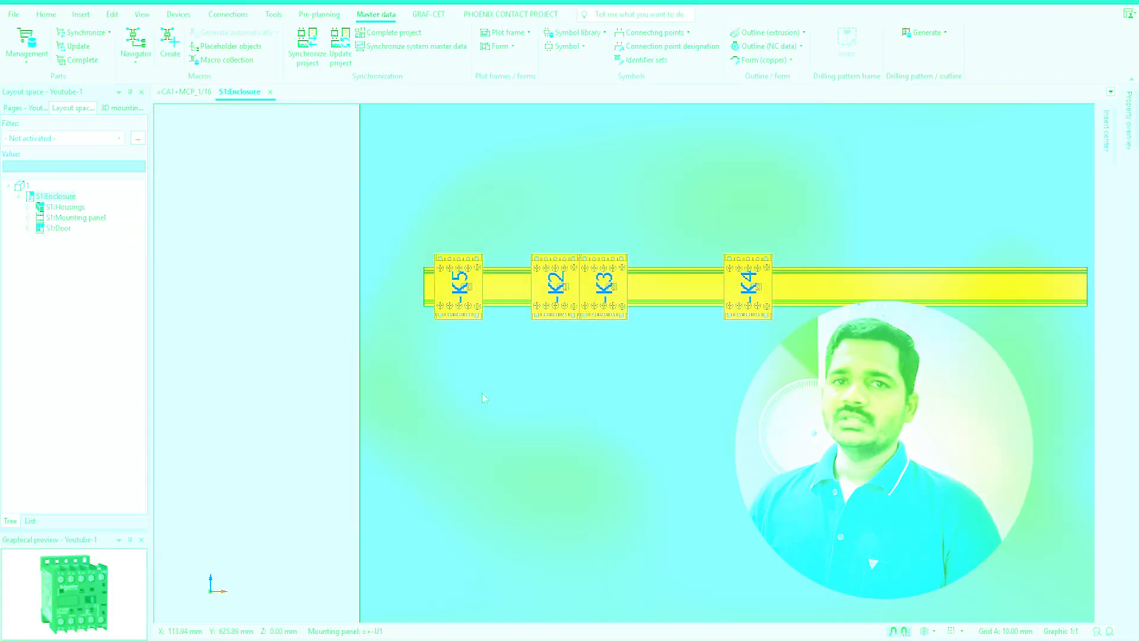